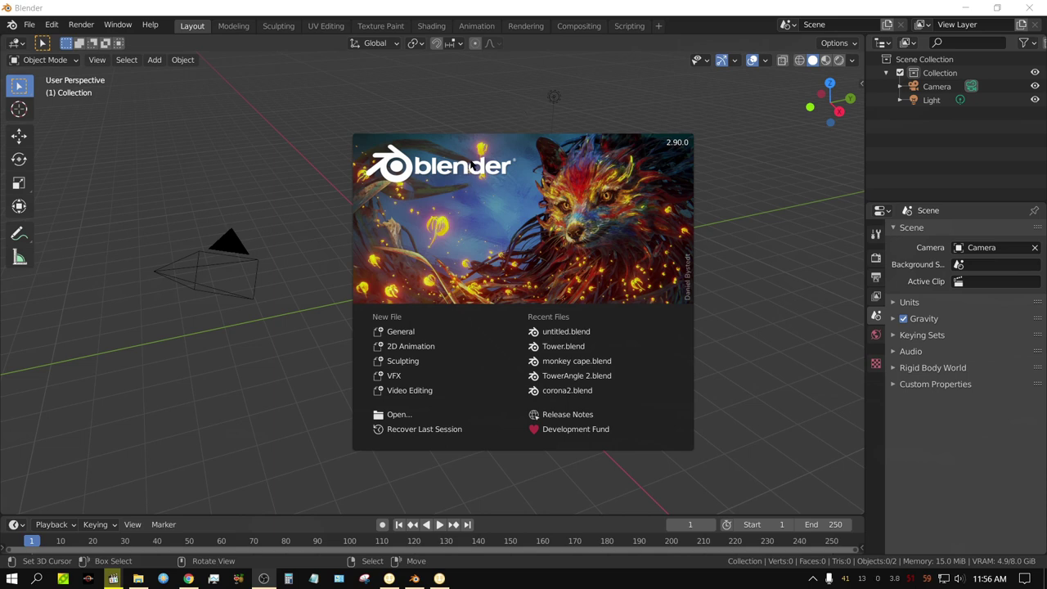
Dismiss the splash screen, switch to the front orthographic view, and hide the light and the camera in the viewport.
left_click(465, 15)
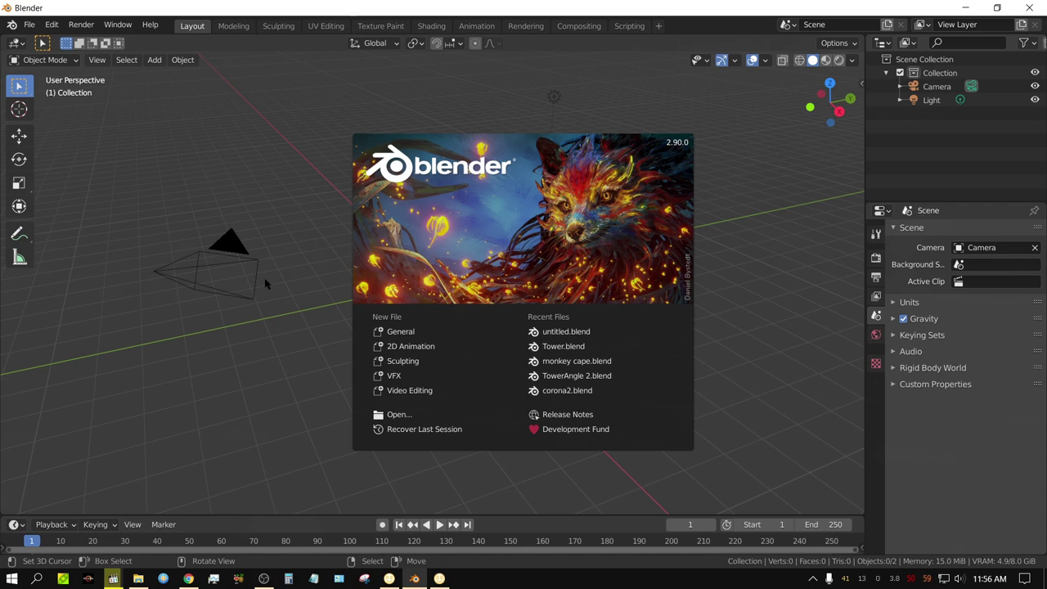
left_click(285, 258)
key("KP_1")
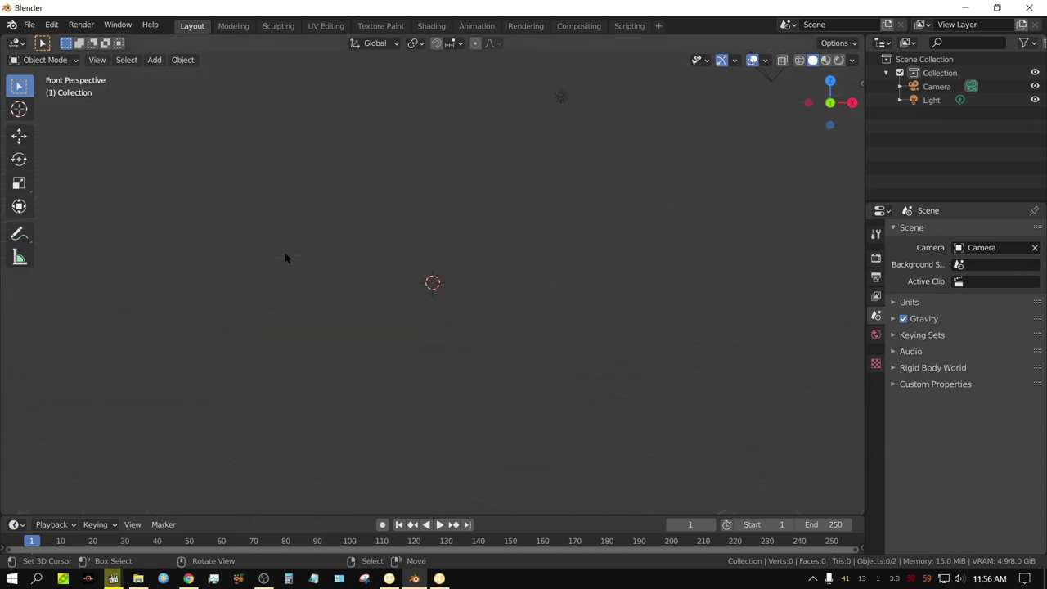
key("KP_5")
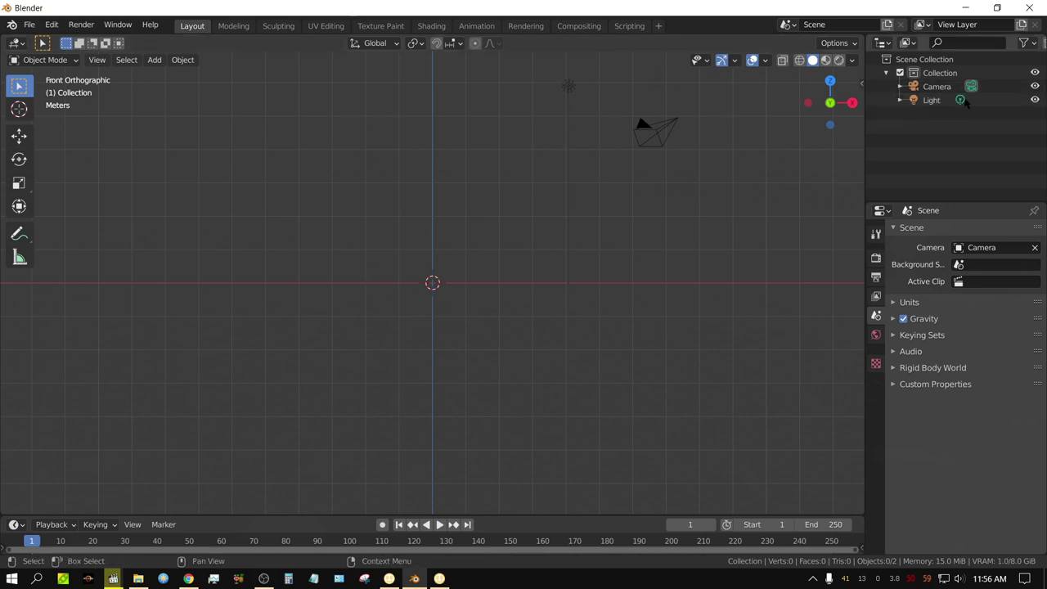
left_click(1035, 99)
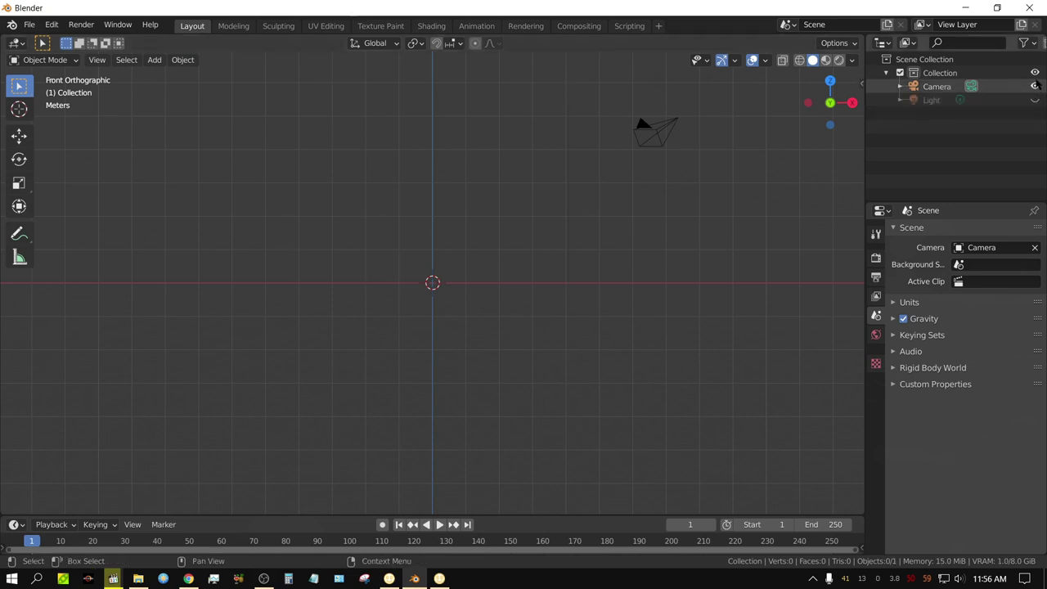
left_click(1035, 85)
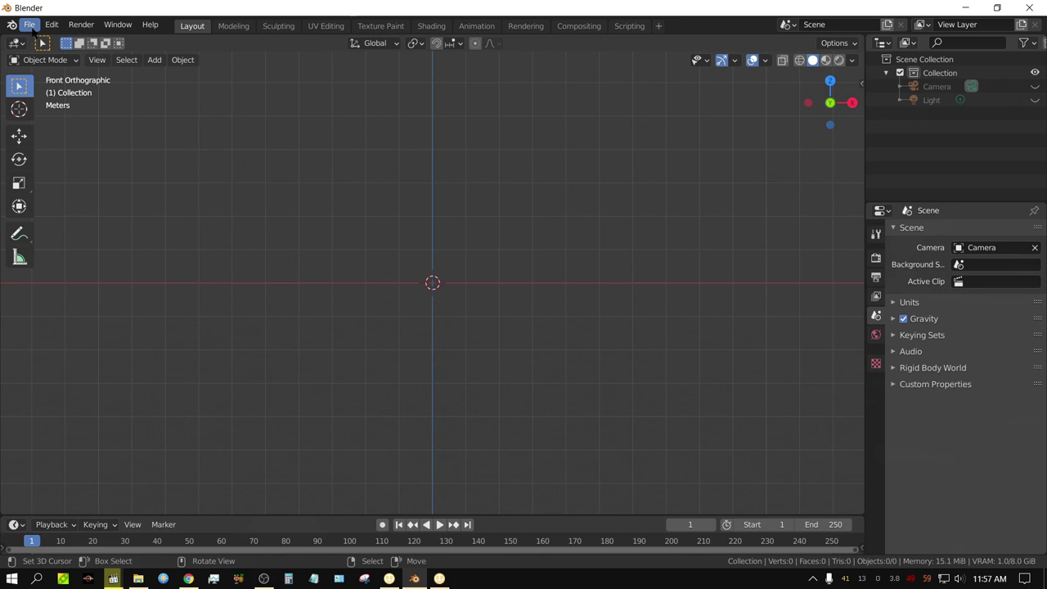
Save the project as untitled.blend in the Current Blender Projects folder, overwriting the existing file.
left_click(30, 25)
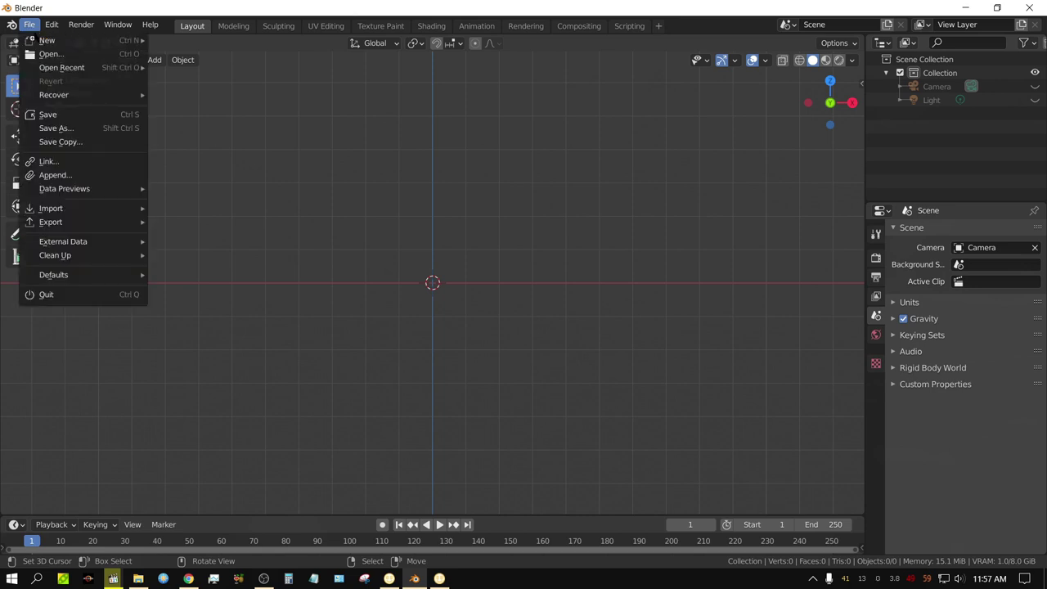
left_click(70, 128)
left_click(834, 239)
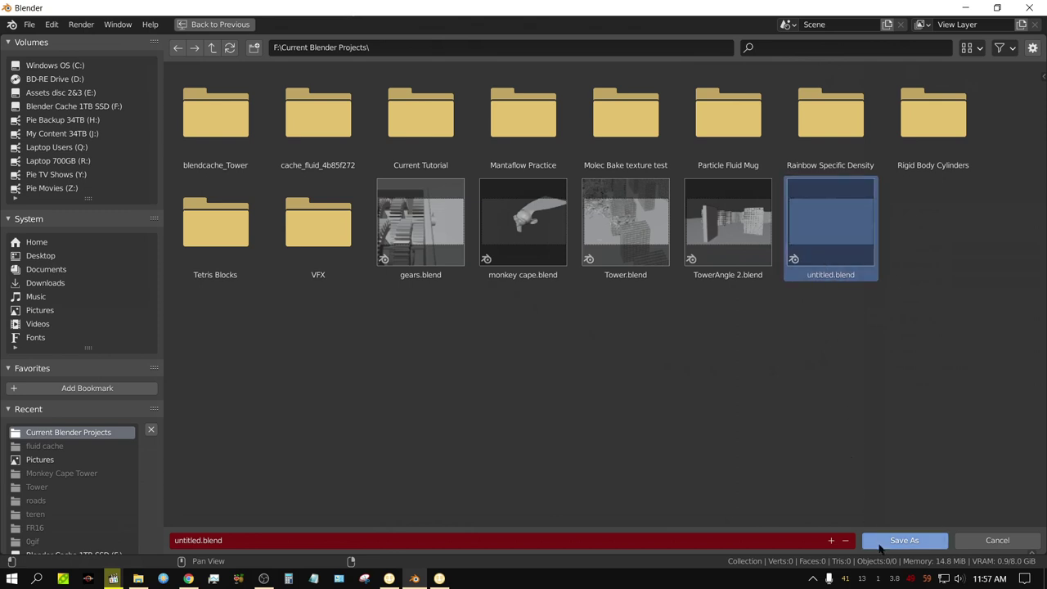
left_click(882, 543)
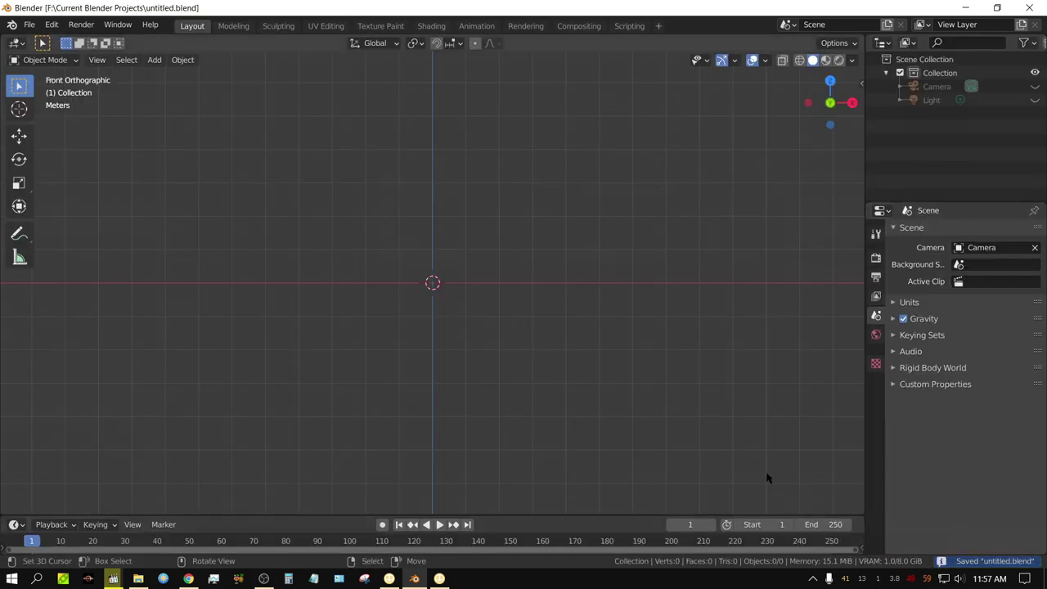
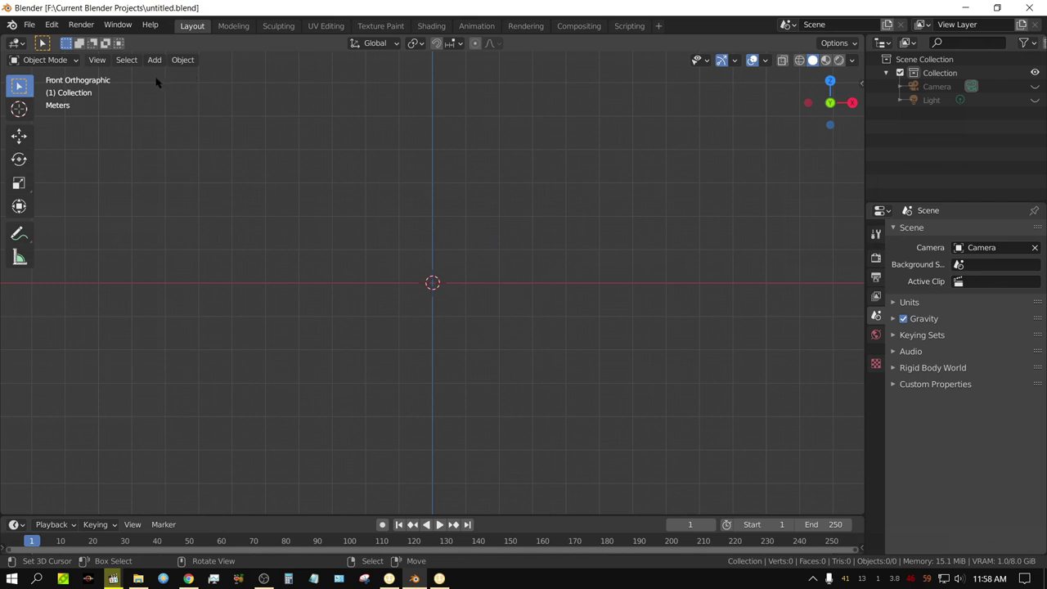
Add a cube mesh at the origin and scale it uniformly to 0.25.
left_click(158, 67)
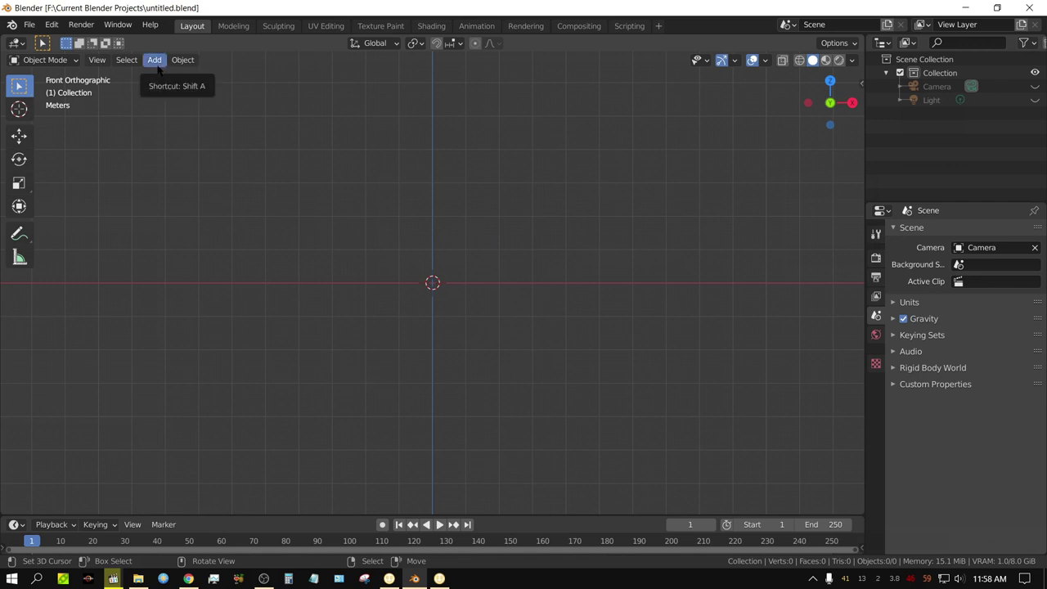
left_click(155, 62)
mouse_move(195, 78)
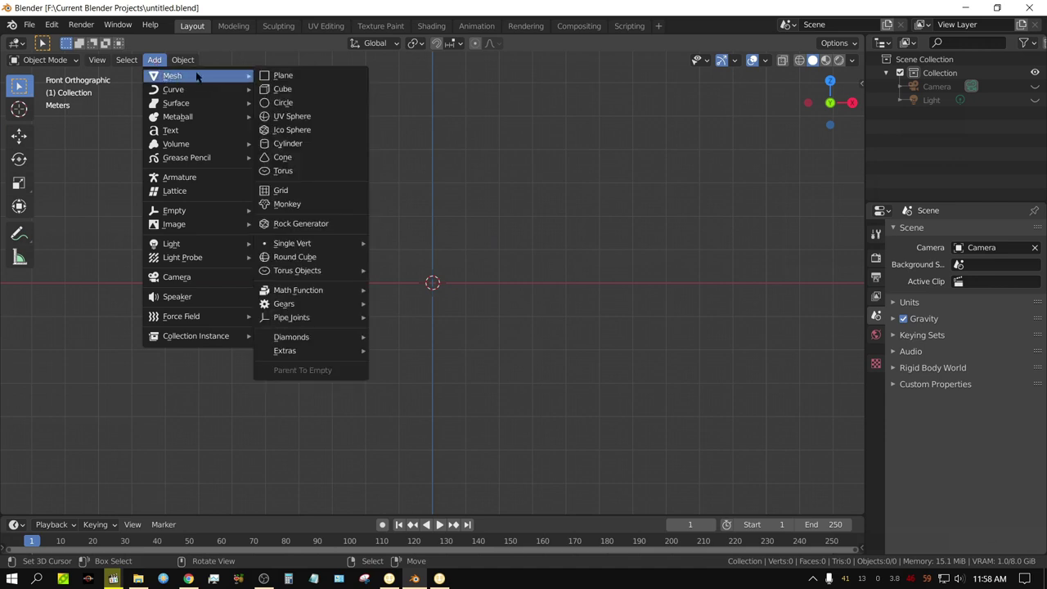
left_click(274, 90)
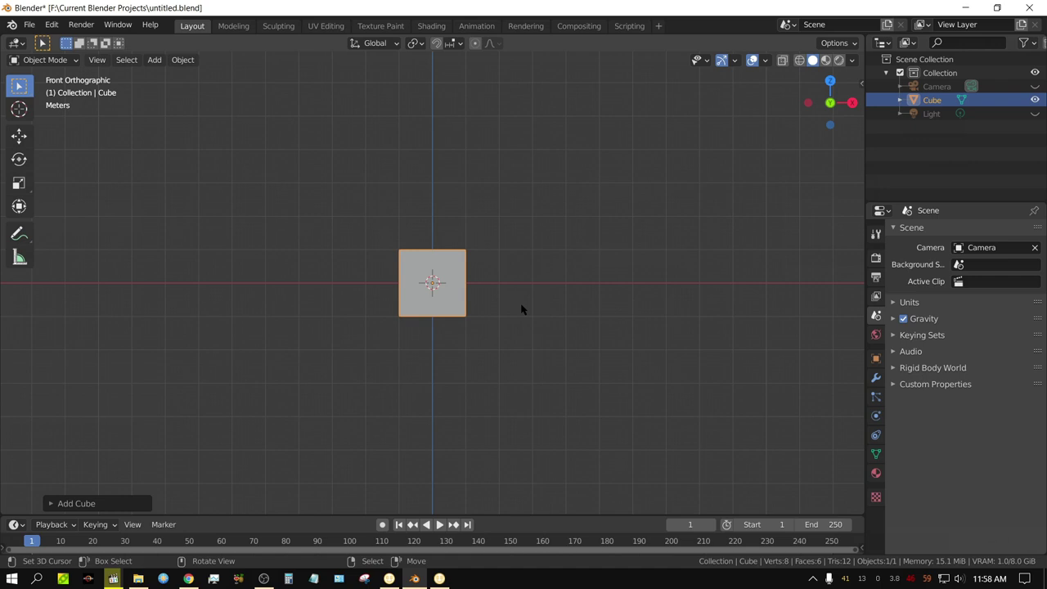
type("s.25")
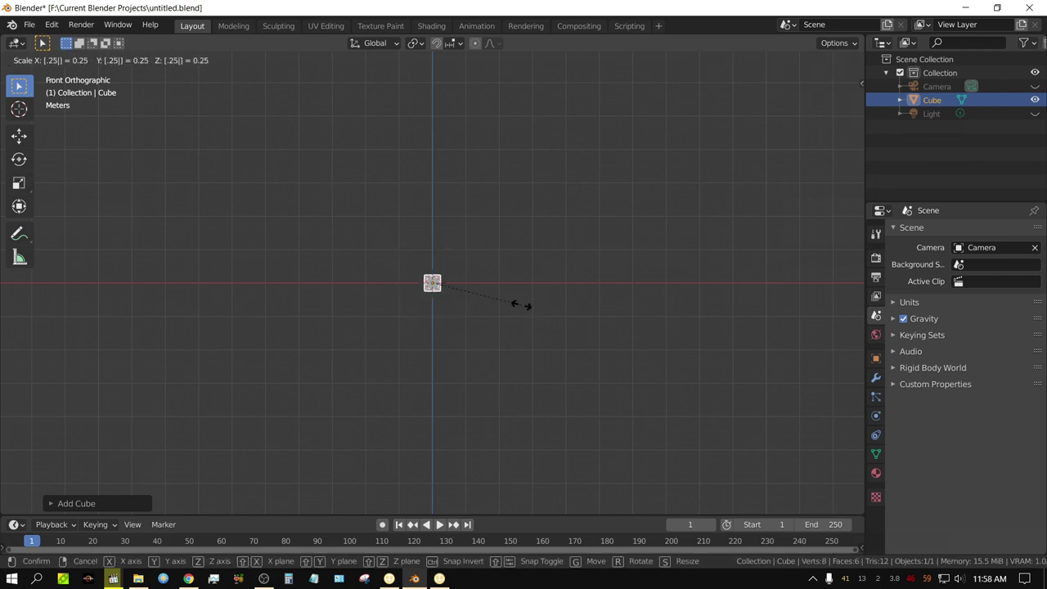
key("Return")
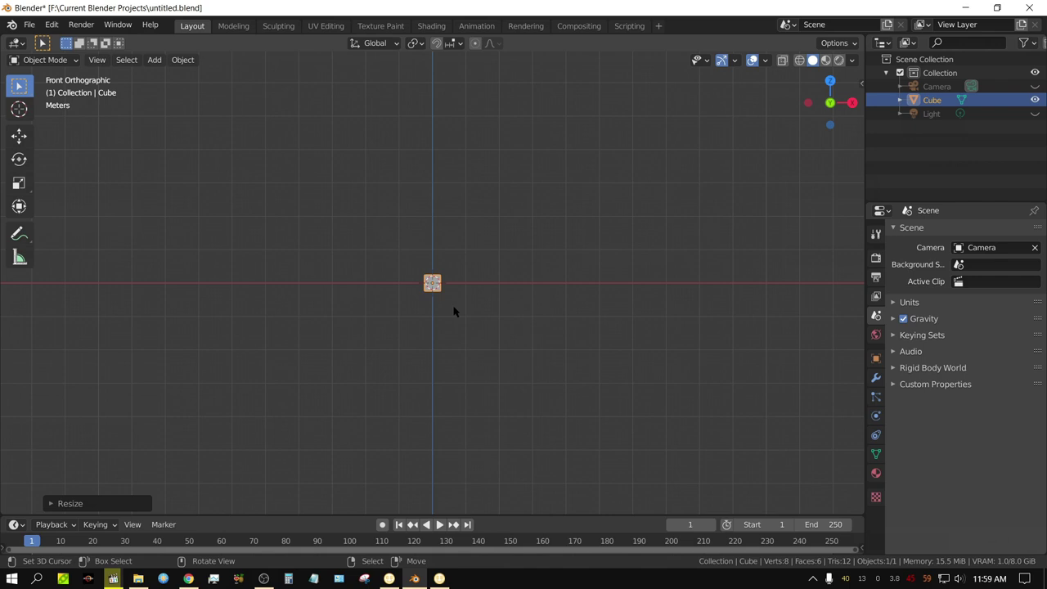
Apply the cube's scale and move it straight up along Z by about 3 m.
key("ctrl+a")
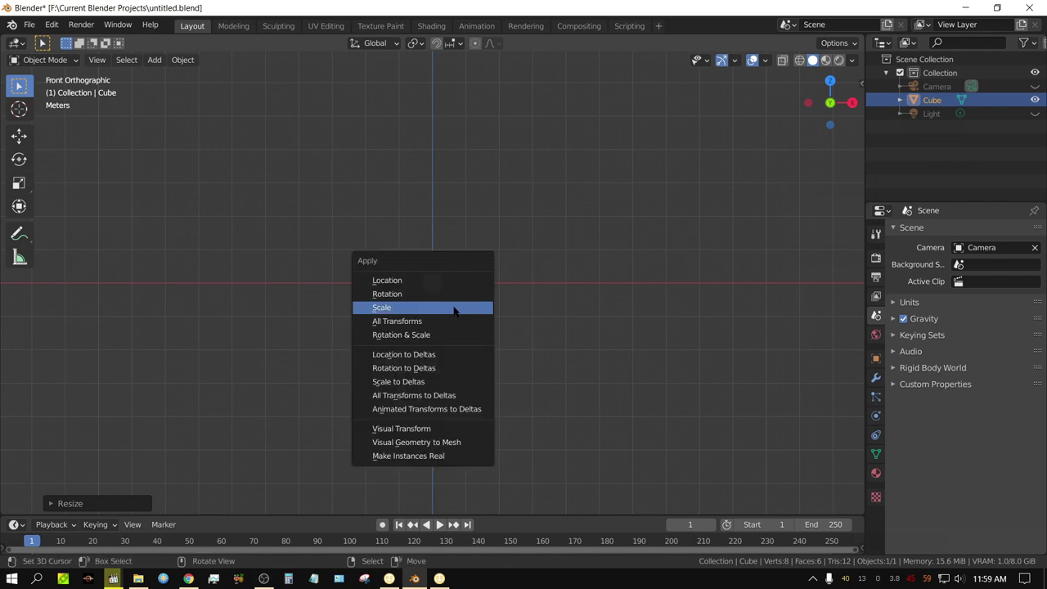
left_click(454, 311)
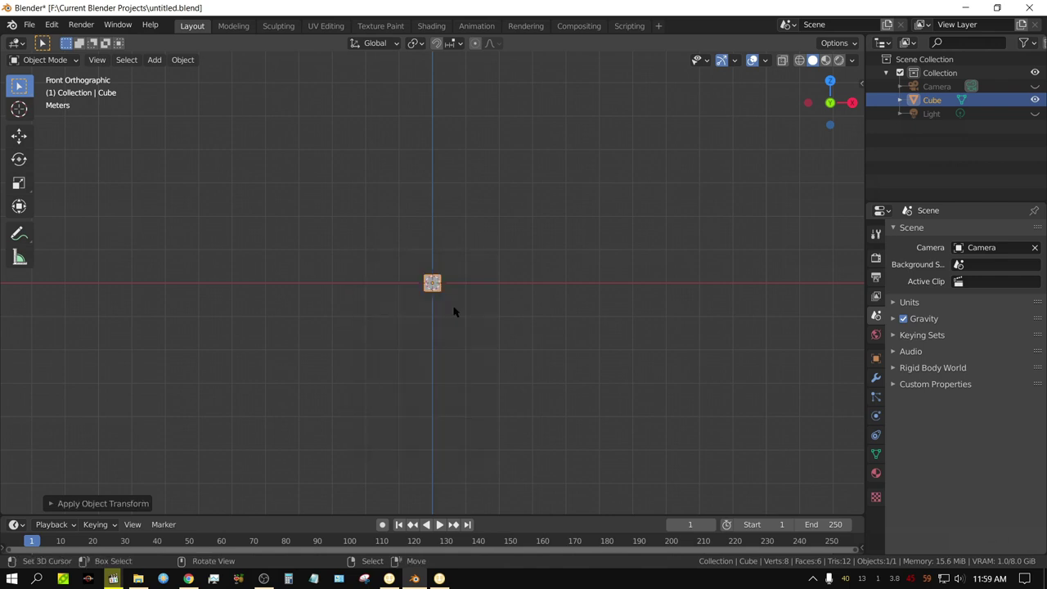
key("g")
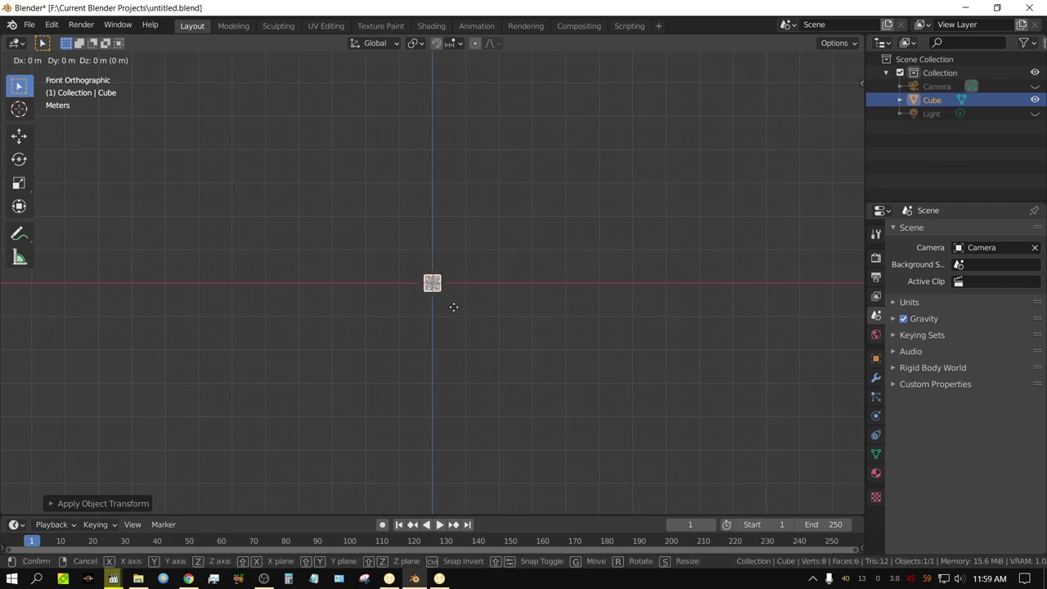
key("z")
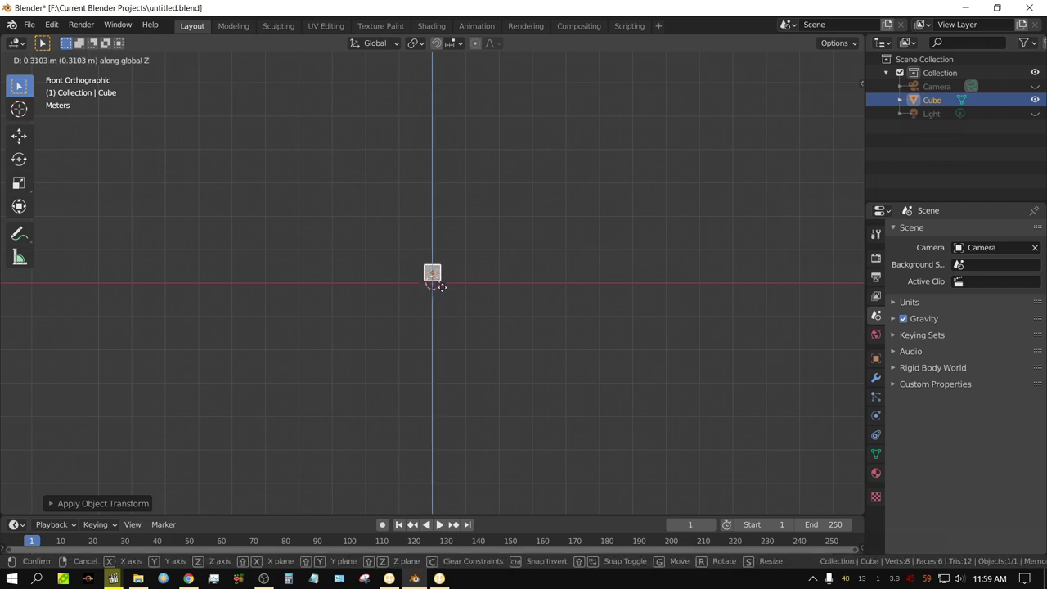
left_click(425, 208)
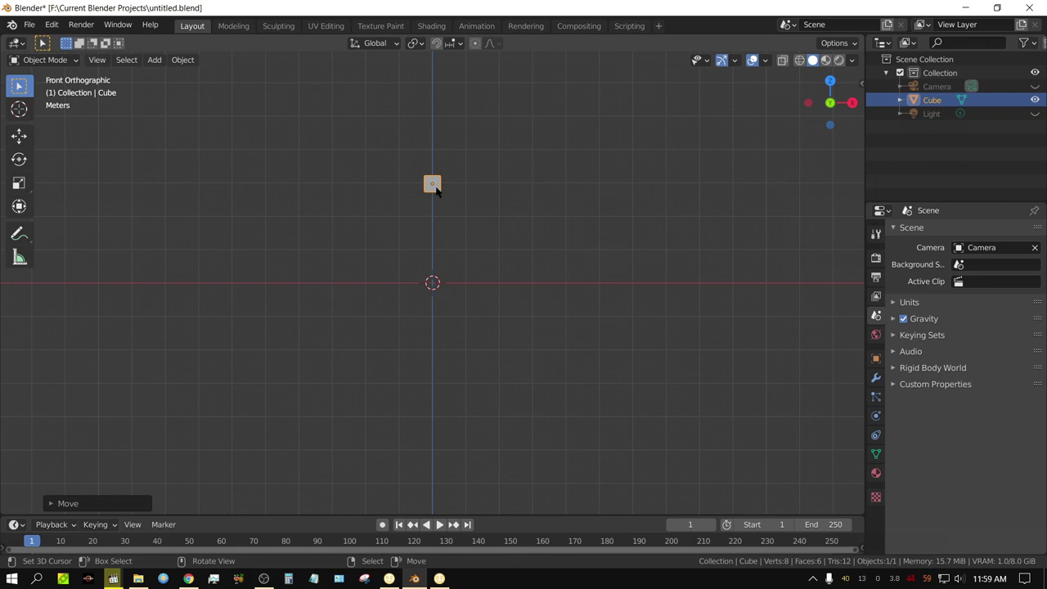
Apply the Quick Liquid effect to the small cube.
left_click(189, 65)
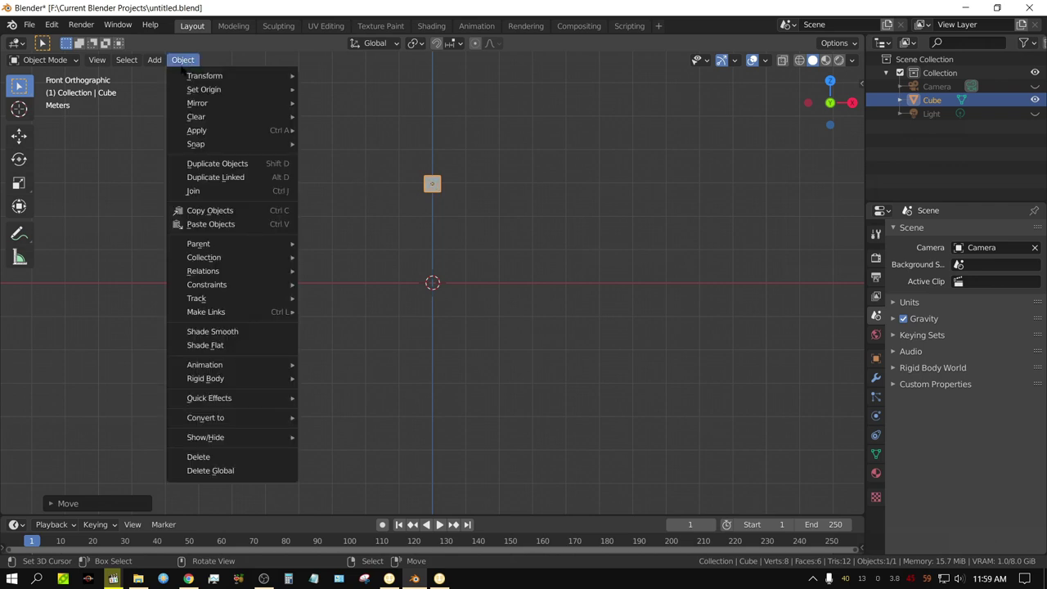
mouse_move(216, 406)
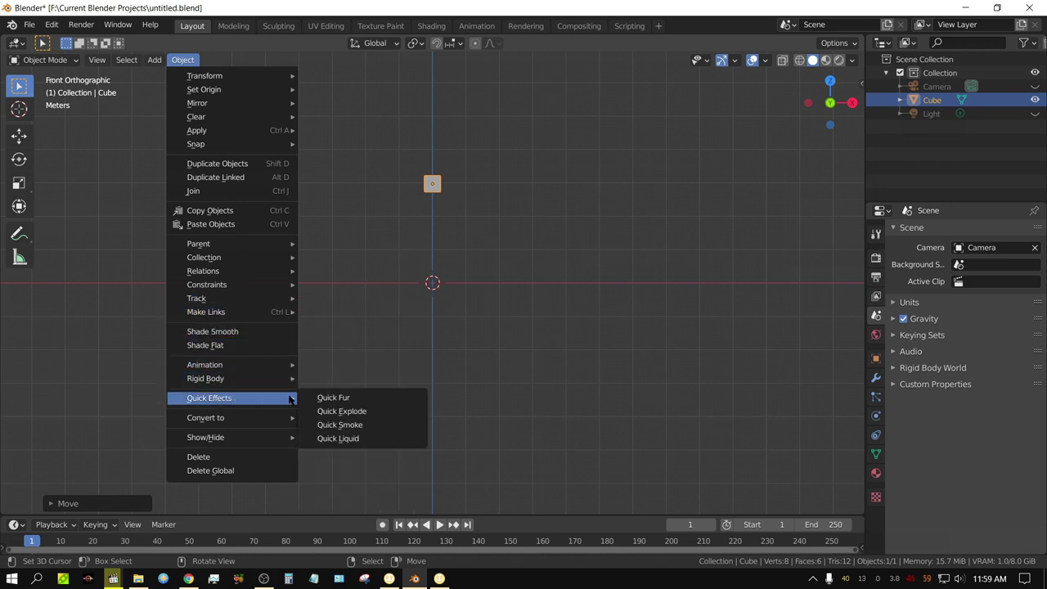
left_click(342, 440)
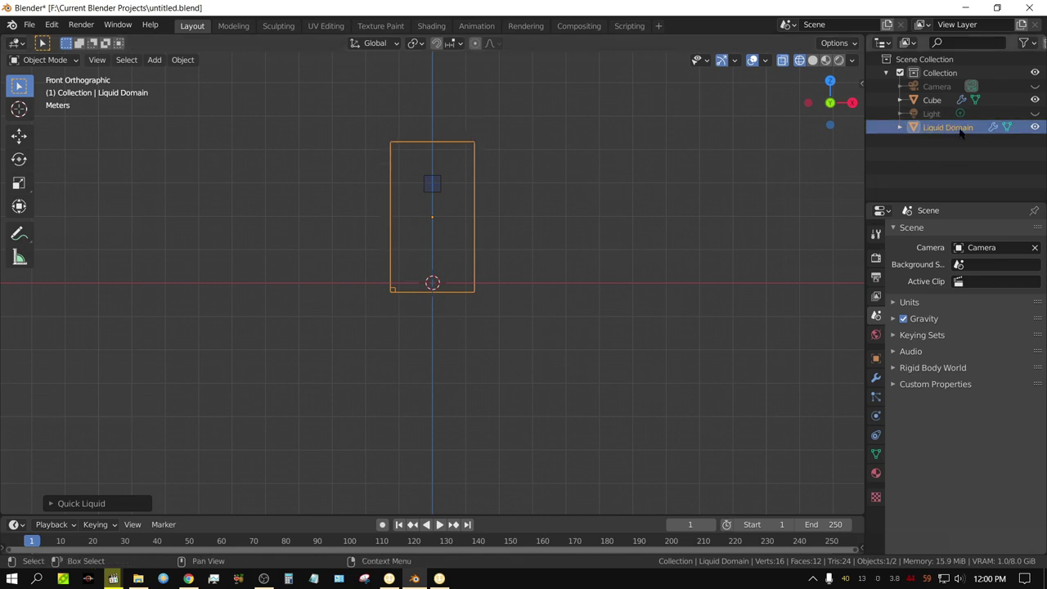
Rename the cube object as Flow.
left_click(936, 101)
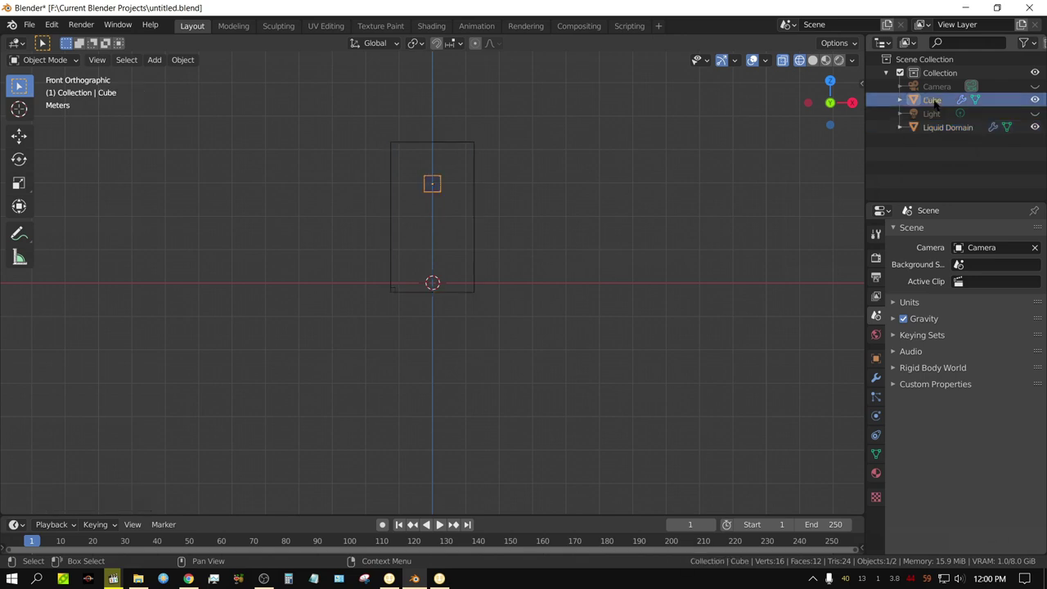
double_click(936, 102)
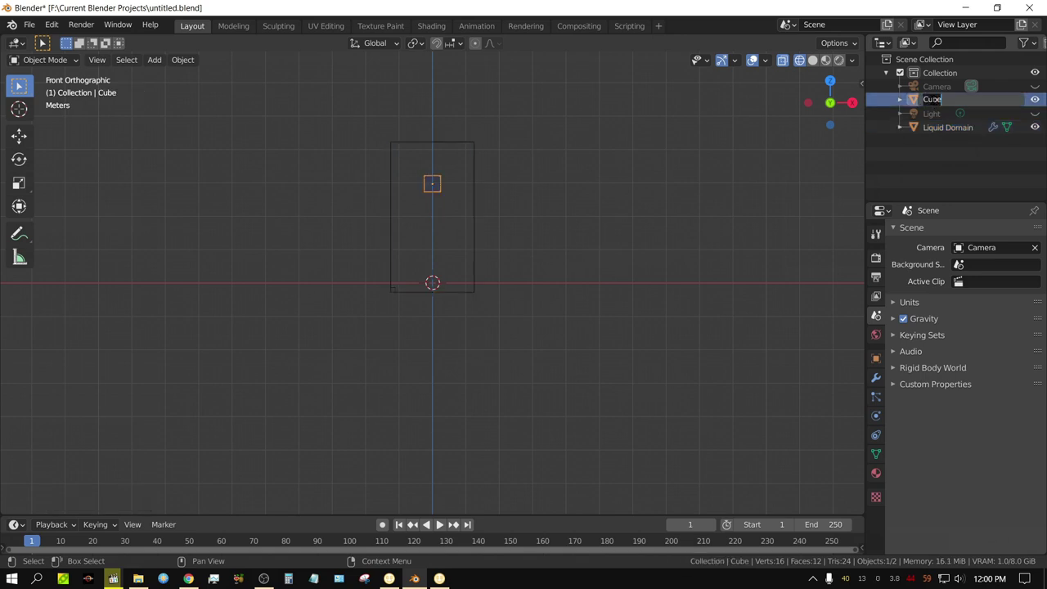
type("Flow")
key("Return")
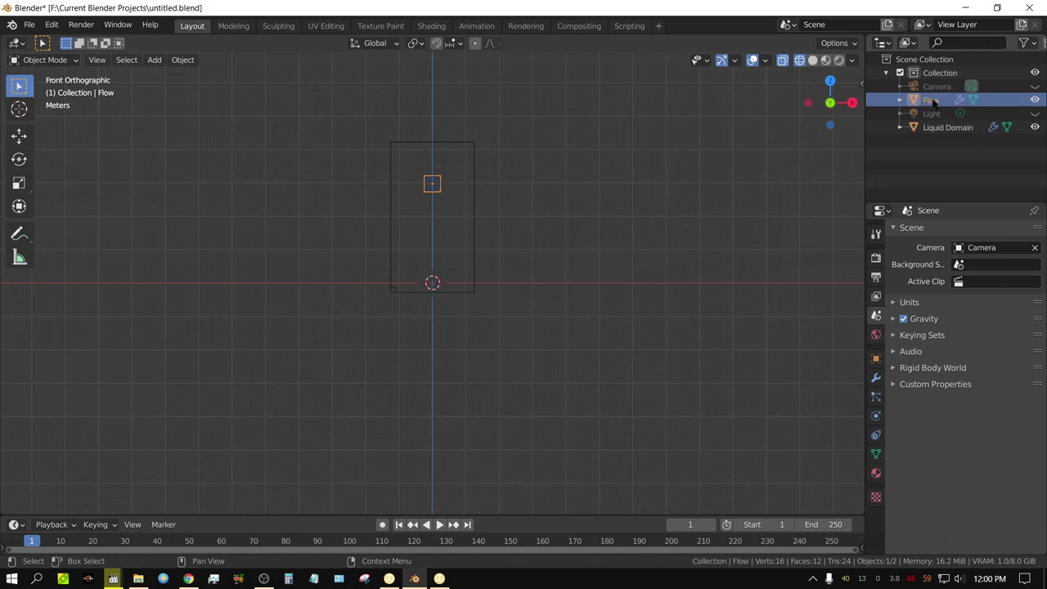
Select the liquid domain, show its fluid physics settings, and widen the properties area so the labels are readable.
left_click(473, 230)
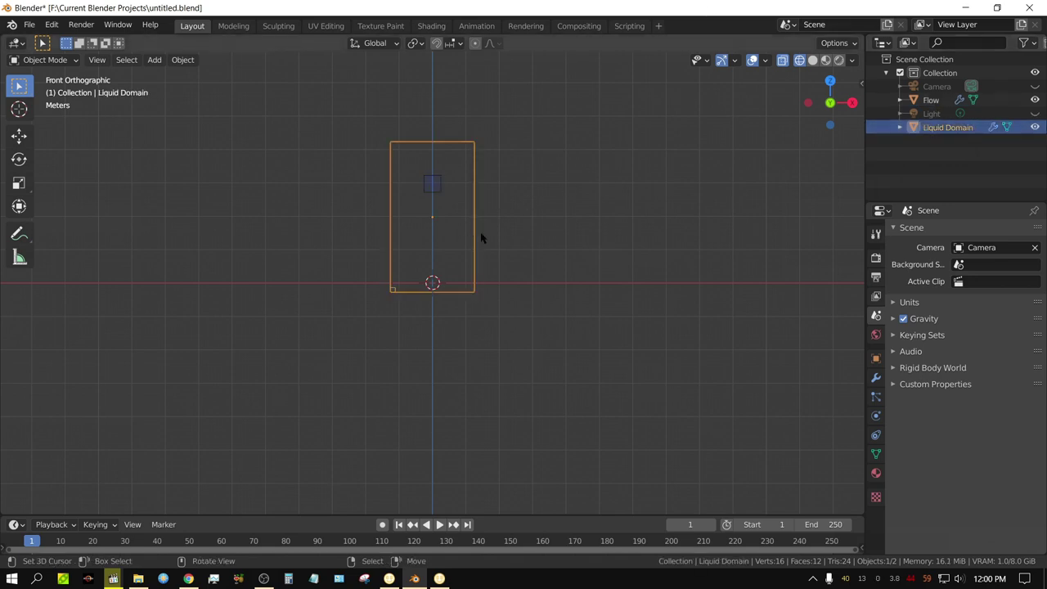
left_click(877, 417)
scroll(920, 419, "down", 5)
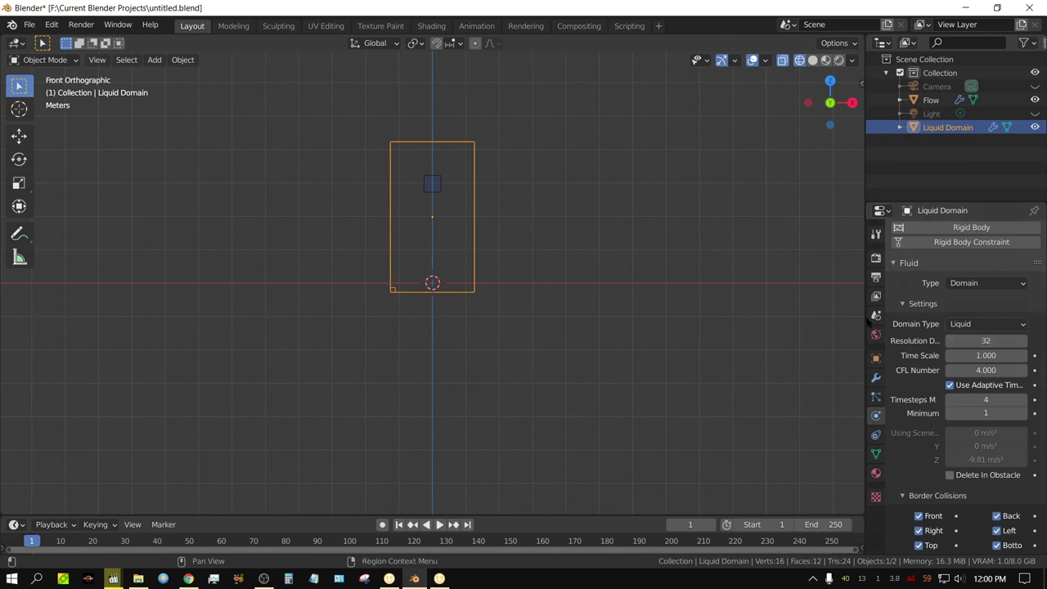
left_click_drag(865, 321, 800, 322)
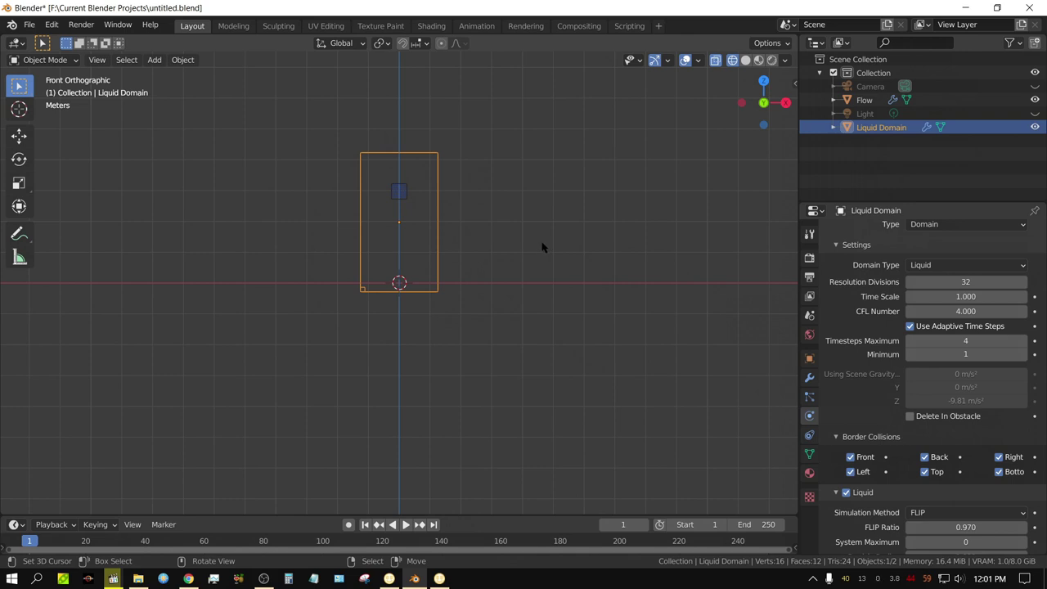
Scale the liquid domain up in X and Y only, keeping Z locked, to about 6.5 m wide.
key("s")
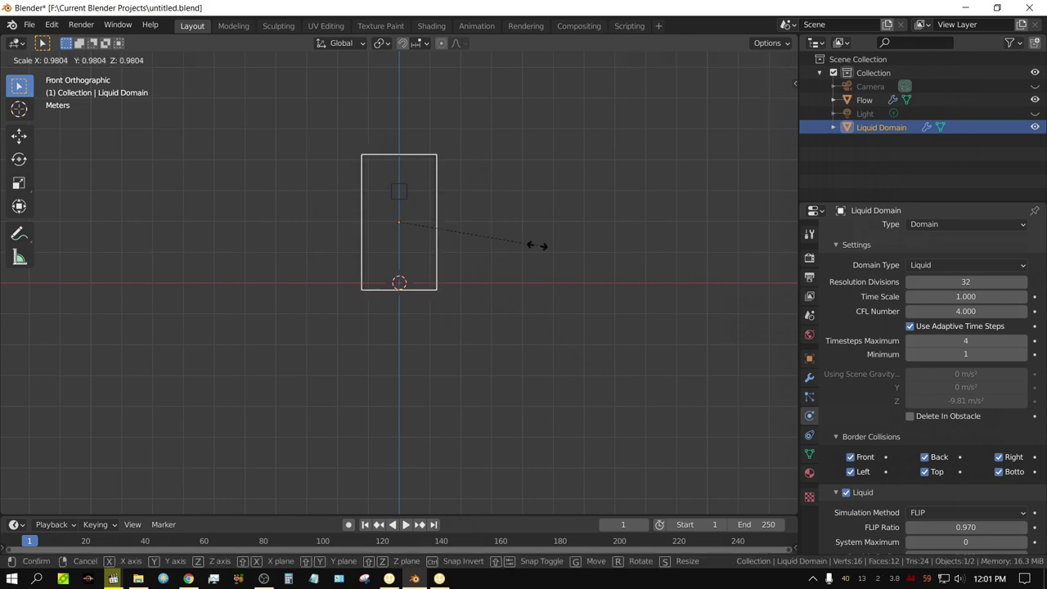
key("shift+z")
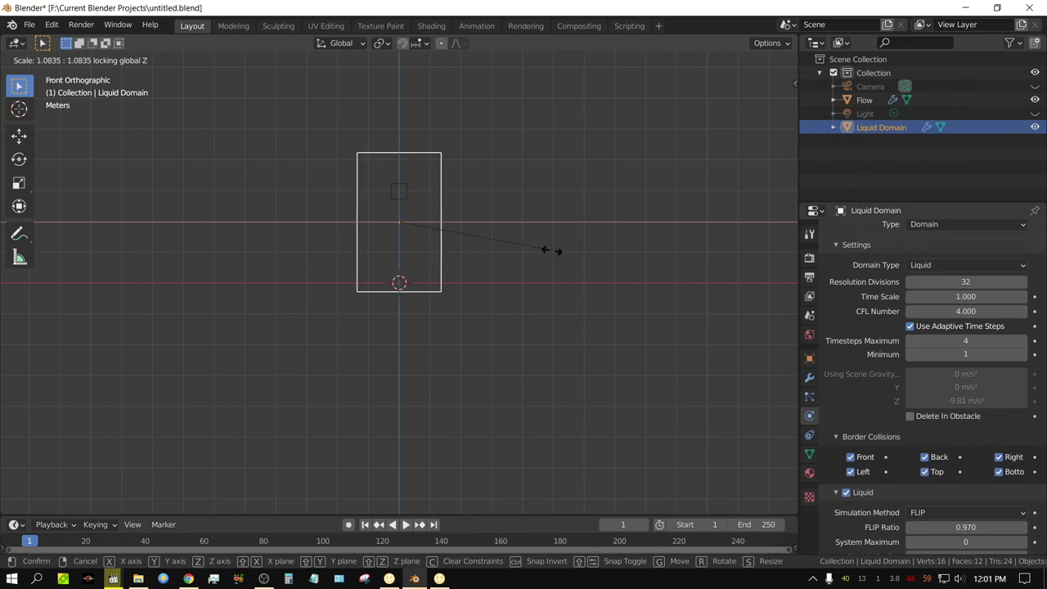
left_click(764, 296)
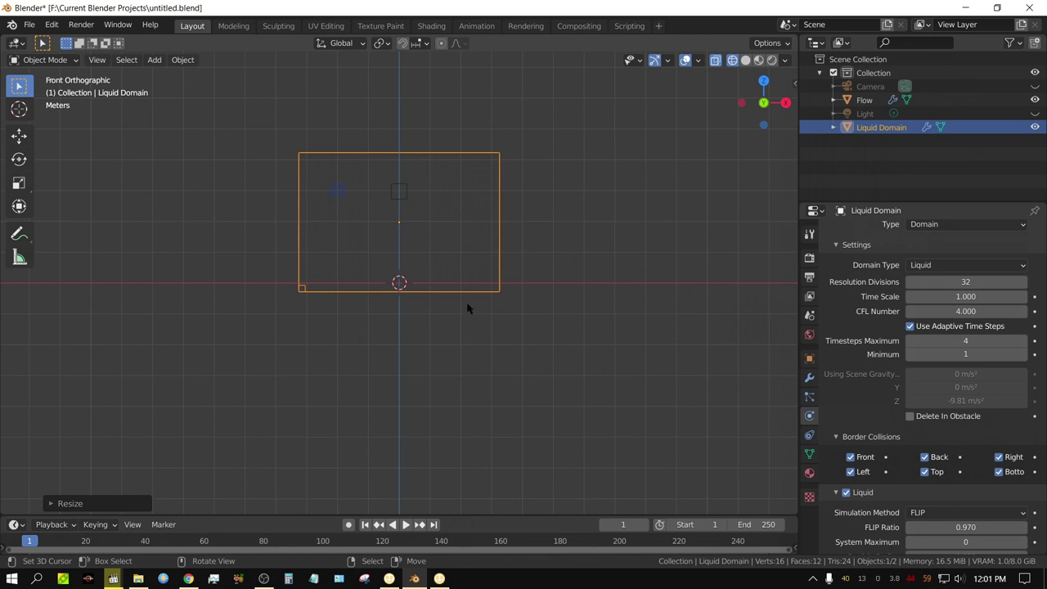
Add a UV sphere and raise it along Z by about 0.97 m so it sits below the flow cube.
left_click(154, 63)
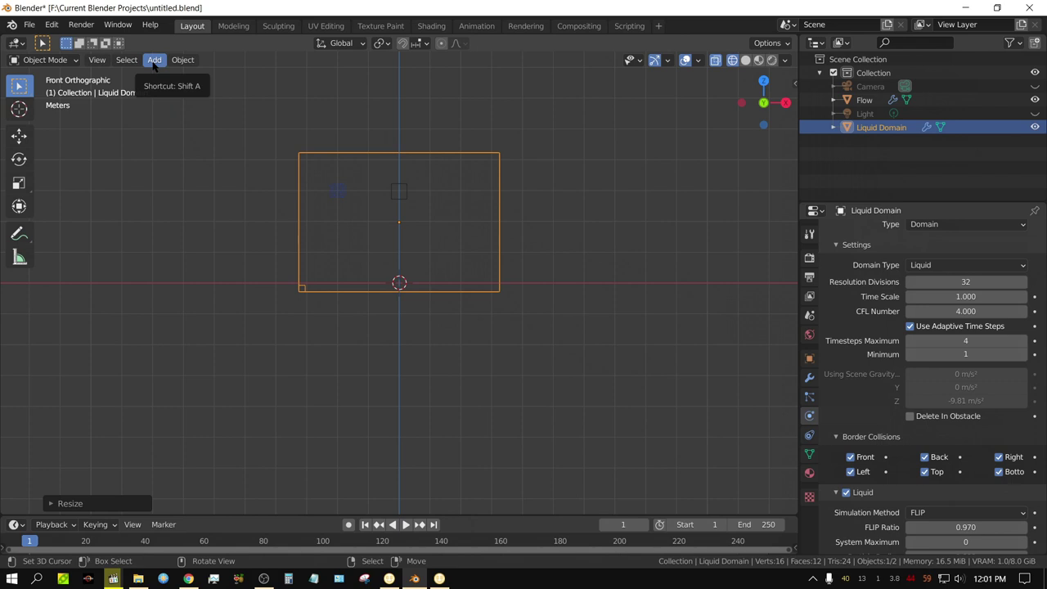
left_click(154, 62)
mouse_move(204, 75)
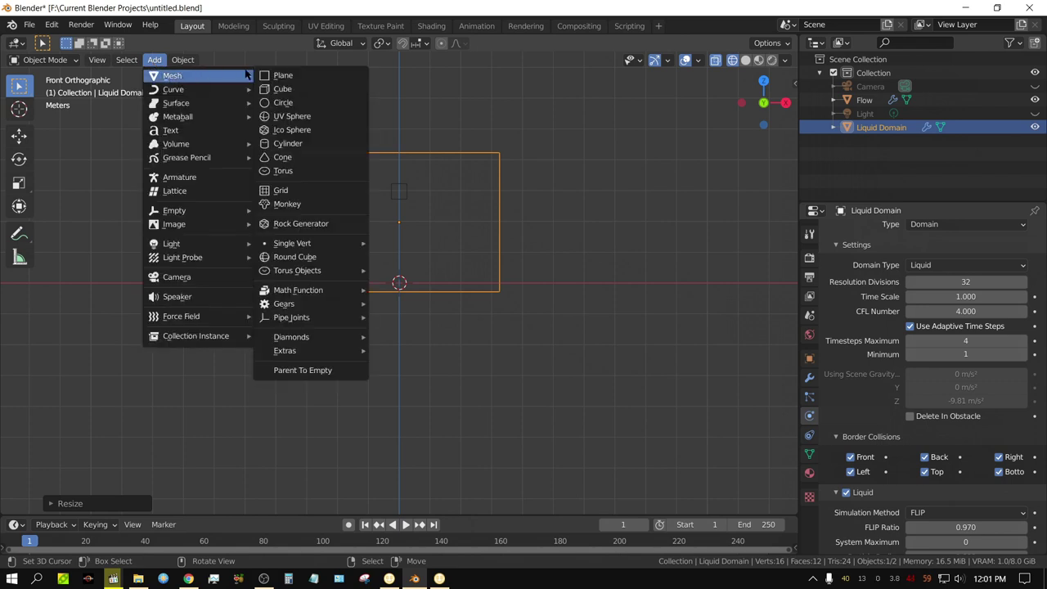
left_click(292, 116)
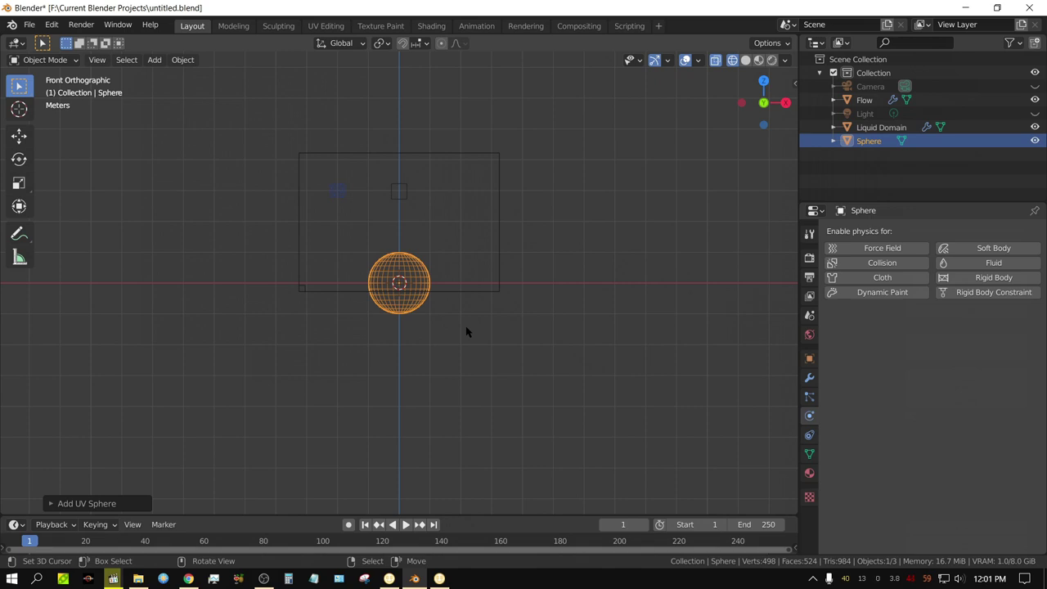
key("g")
key("z")
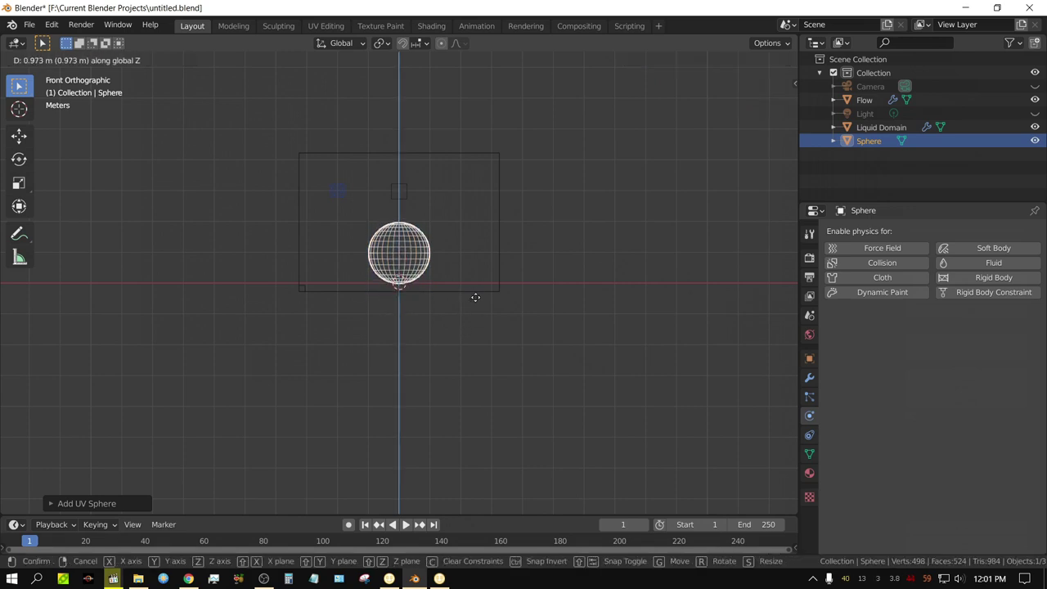
left_click(477, 302)
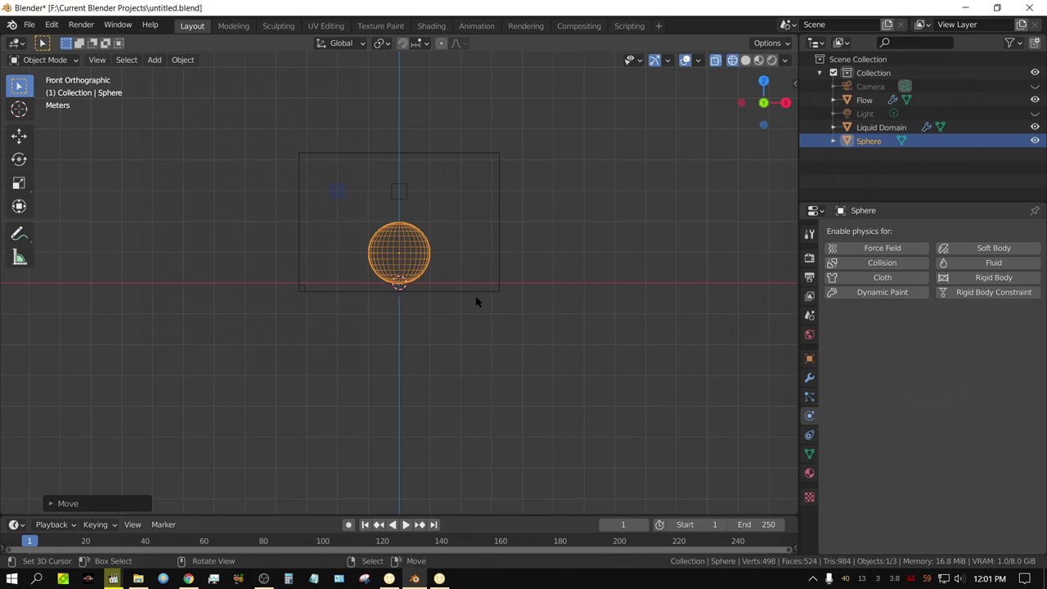
Enable fluid physics on the sphere and set its fluid type to Effector.
left_click(399, 190)
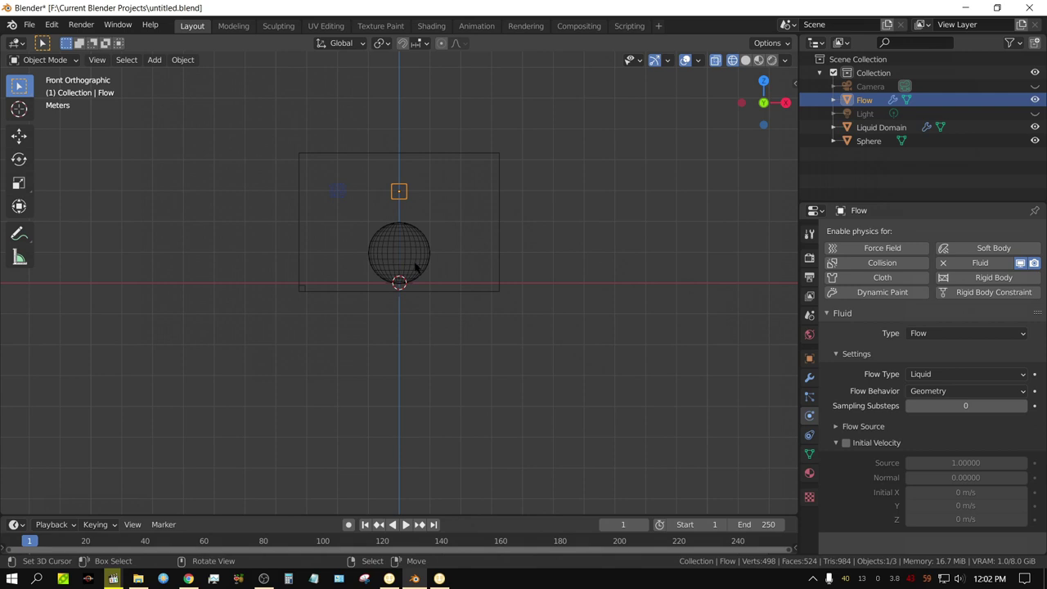
left_click(413, 250)
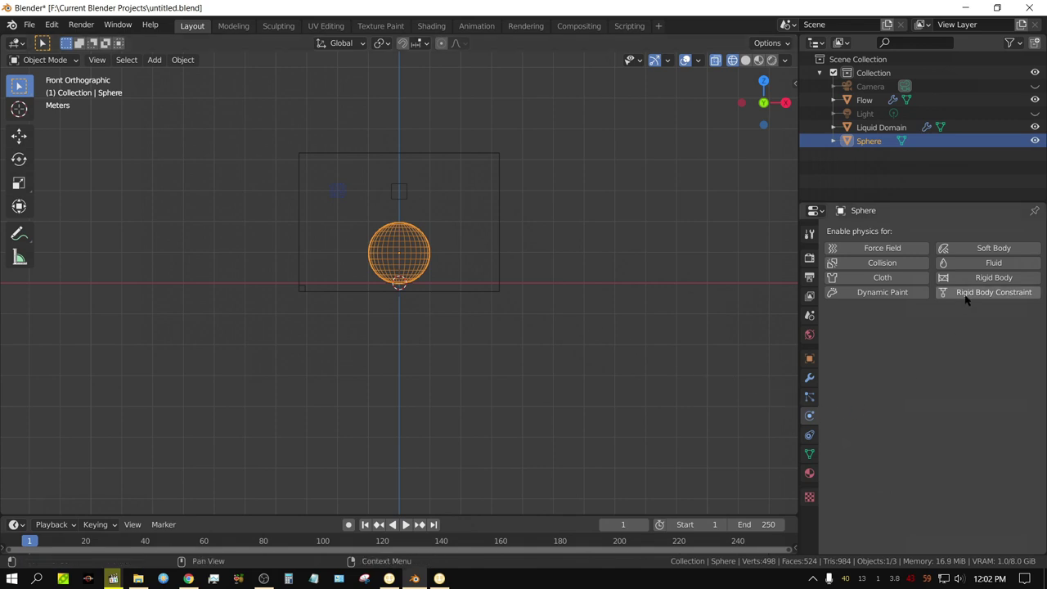
left_click(982, 264)
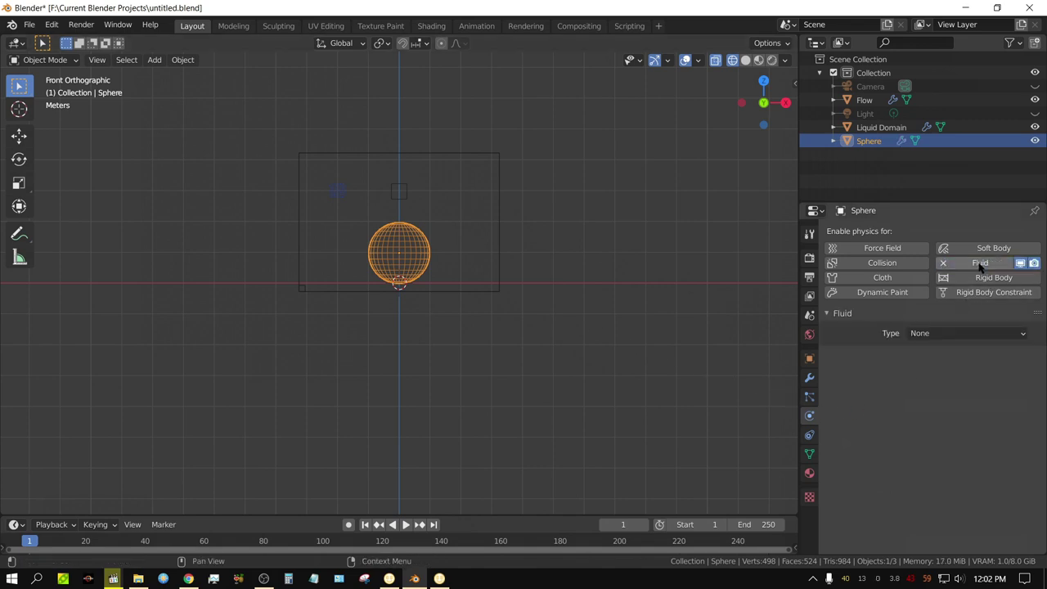
left_click(942, 333)
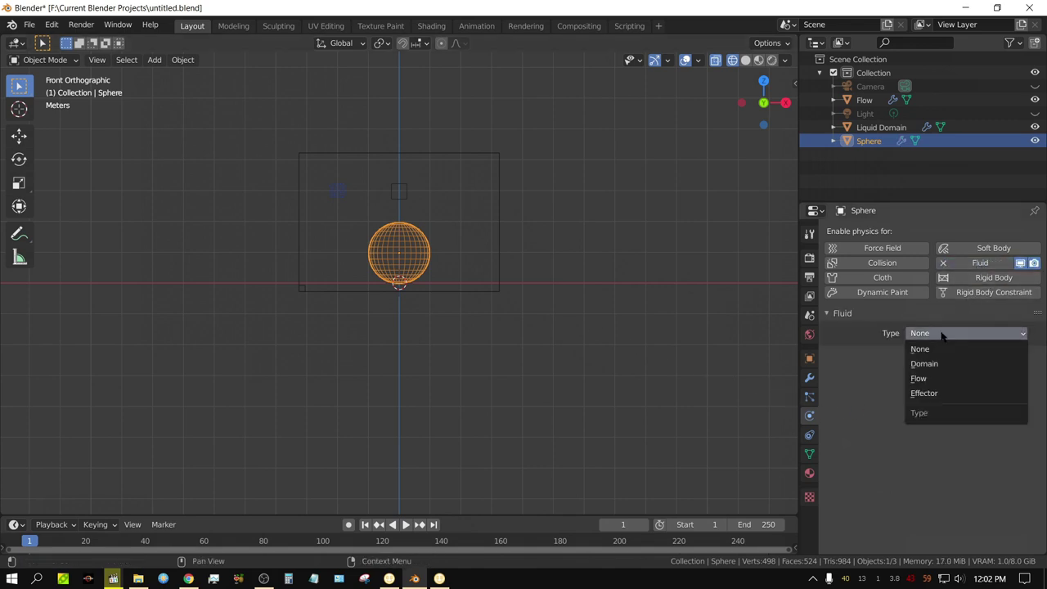
left_click(939, 396)
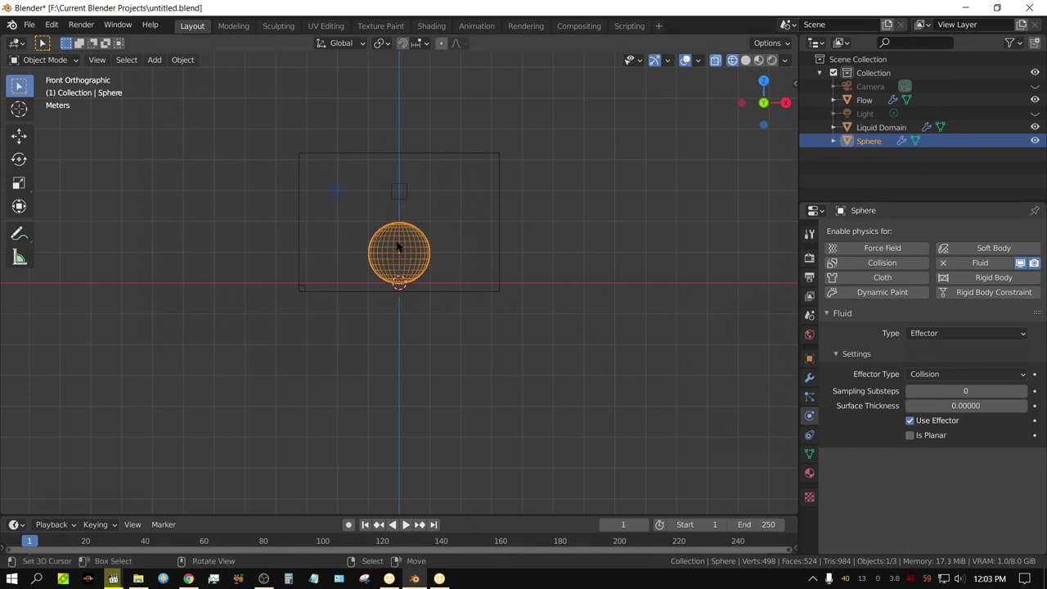
Enable Delete In Obstacle and Fractional Obstacles for the liquid domain.
left_click(500, 181)
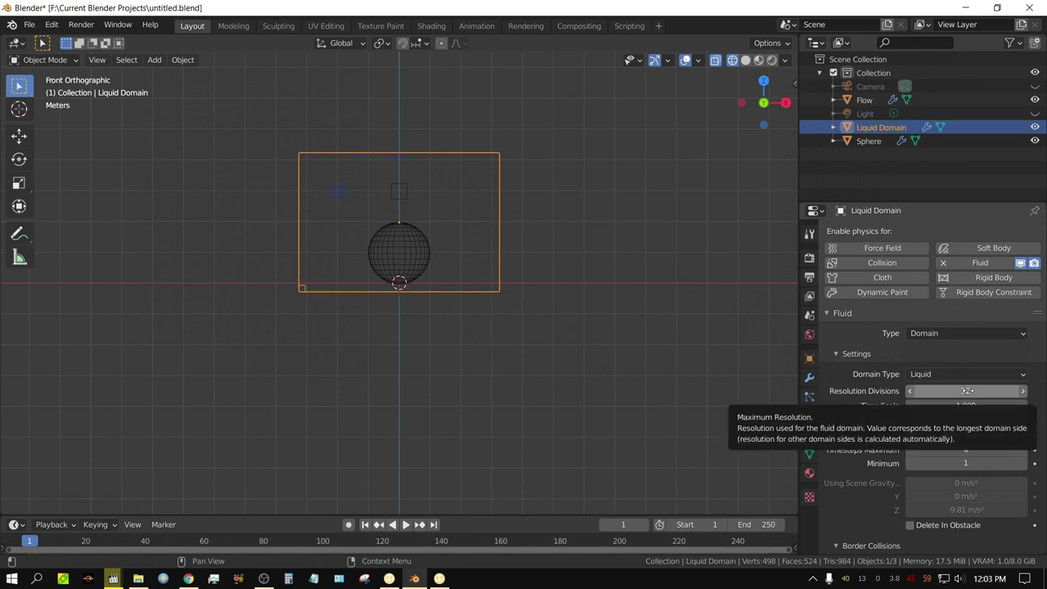
scroll(857, 528, "down", 2)
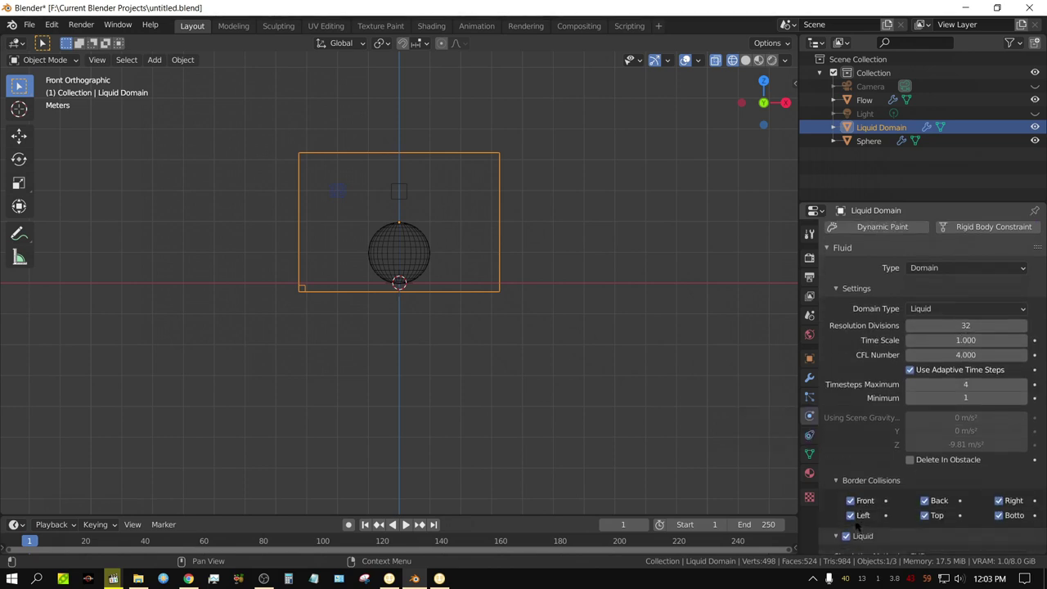
scroll(856, 509, "down", 2)
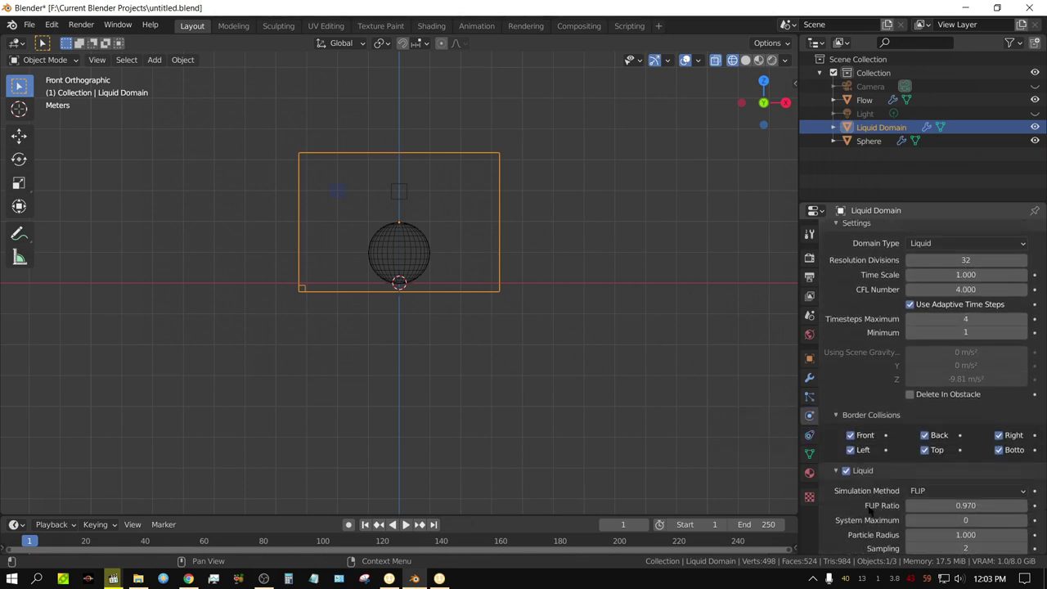
left_click(911, 396)
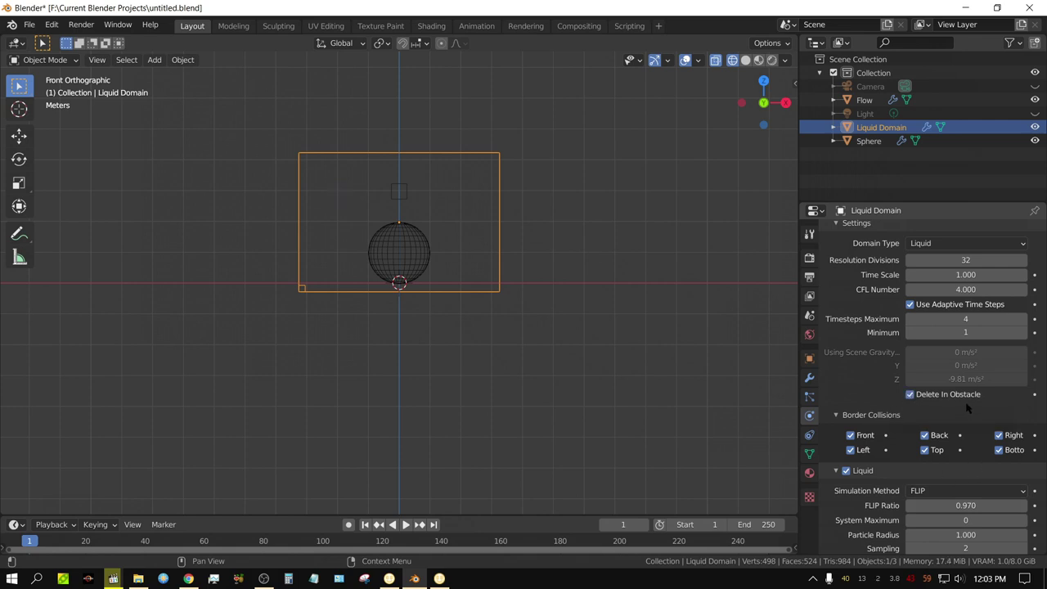
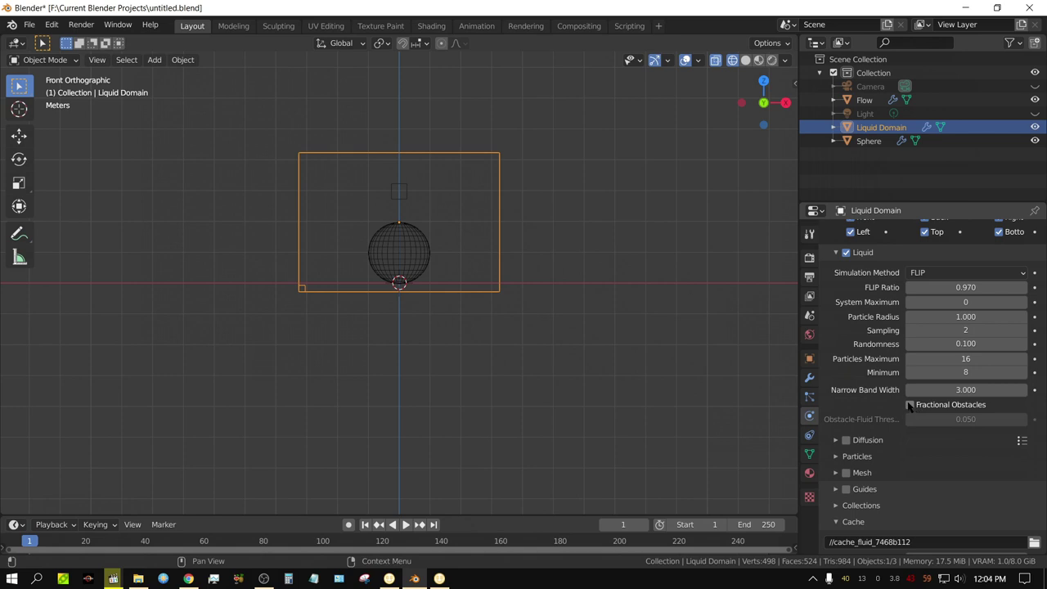
left_click(910, 407)
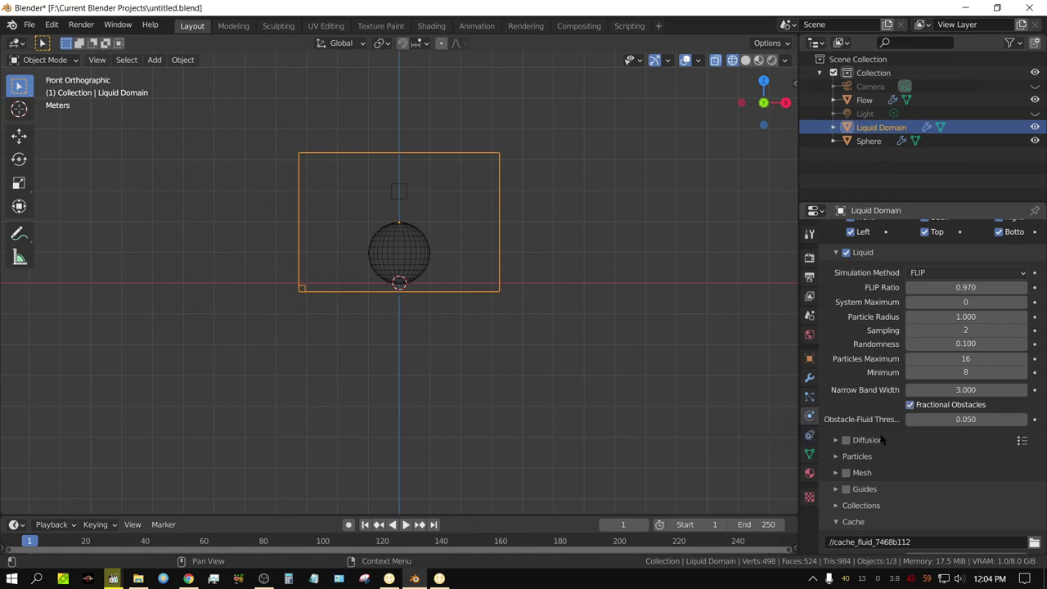
Examine the liquid domain's small corner resolution cube and its resolution settings, viewing the domain from the front and at an angle.
scroll(874, 453, "up", 1)
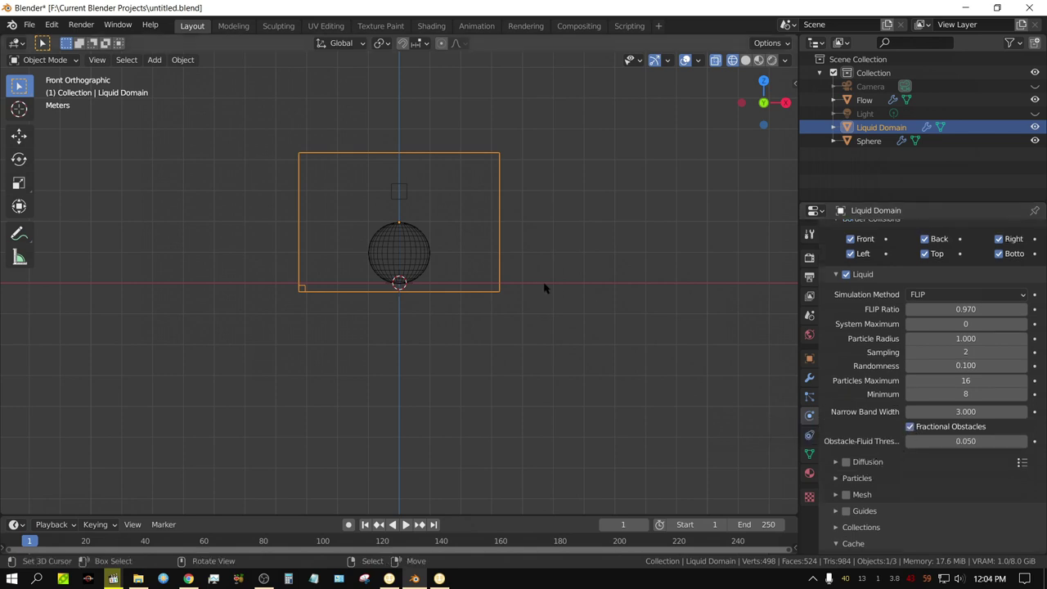
scroll(487, 289, "up", 3)
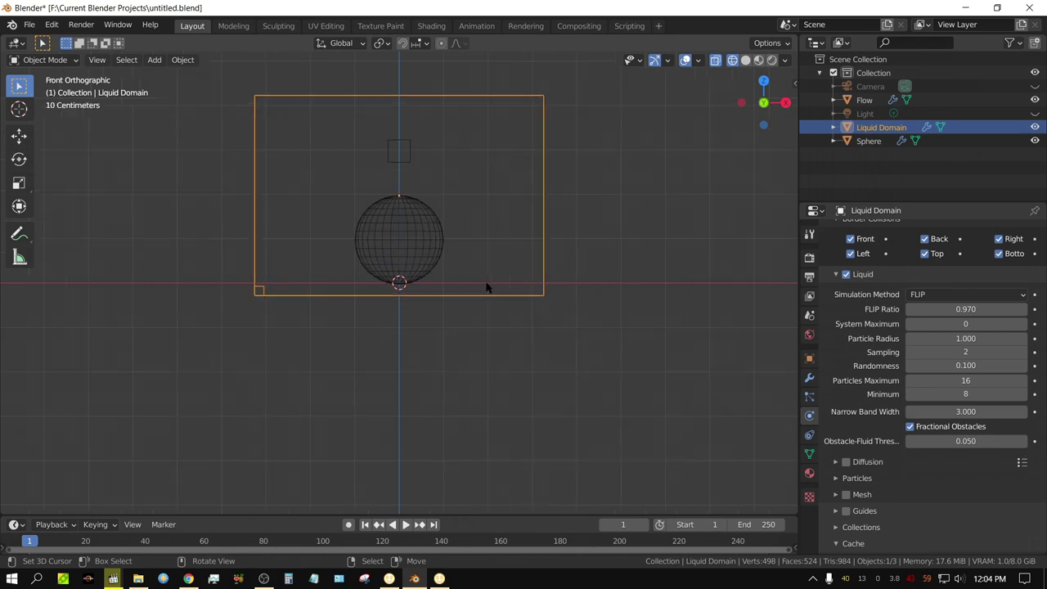
scroll(491, 302, "down", 1)
scroll(571, 419, "up", 1)
scroll(572, 391, "up", 1)
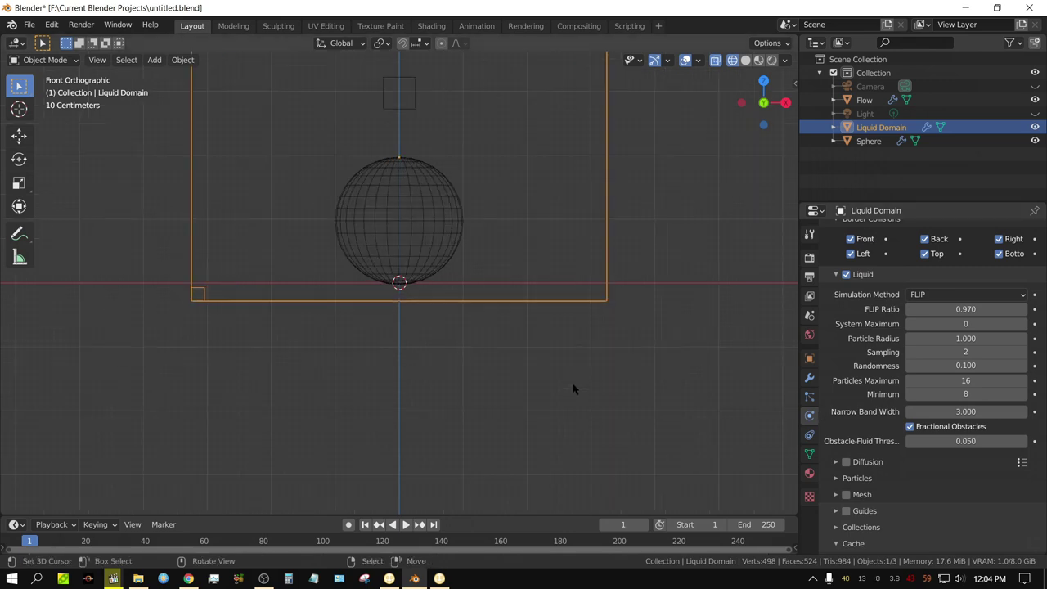
middle_click_drag(564, 368, 554, 464, "shift")
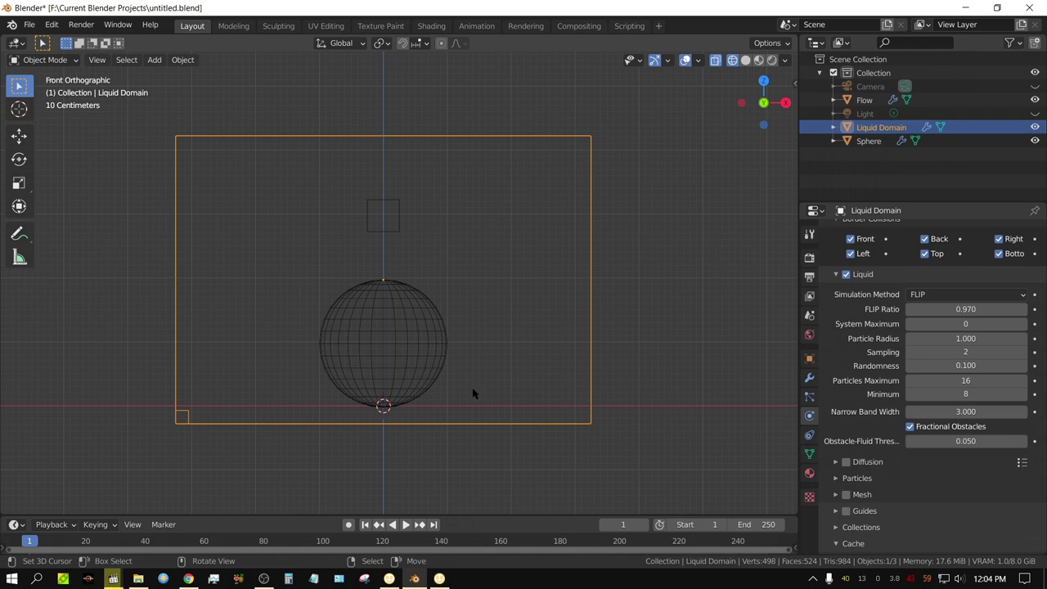
scroll(473, 395, "down", 1)
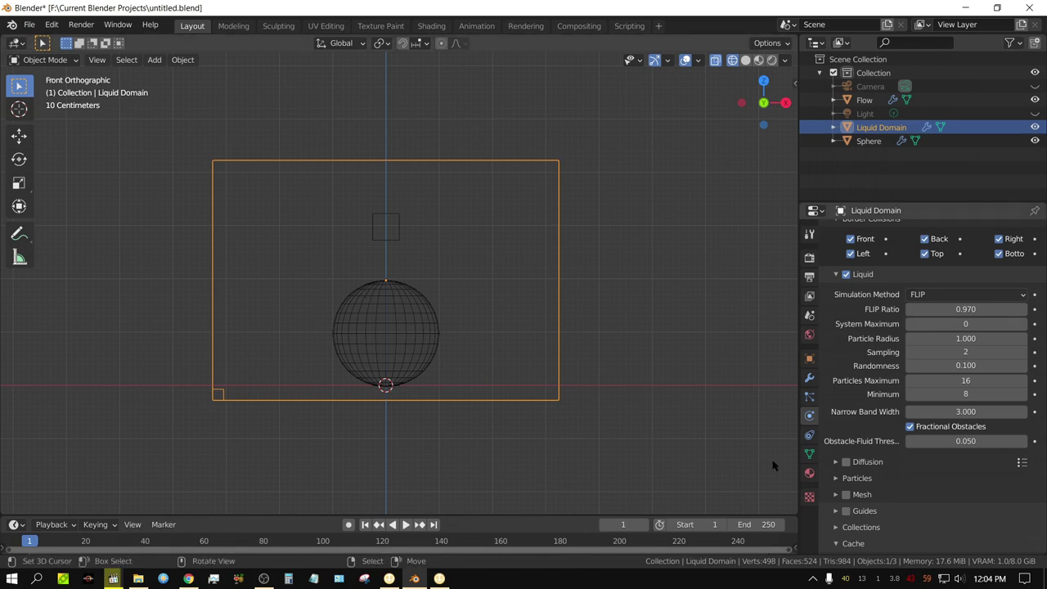
scroll(896, 385, "up", 5)
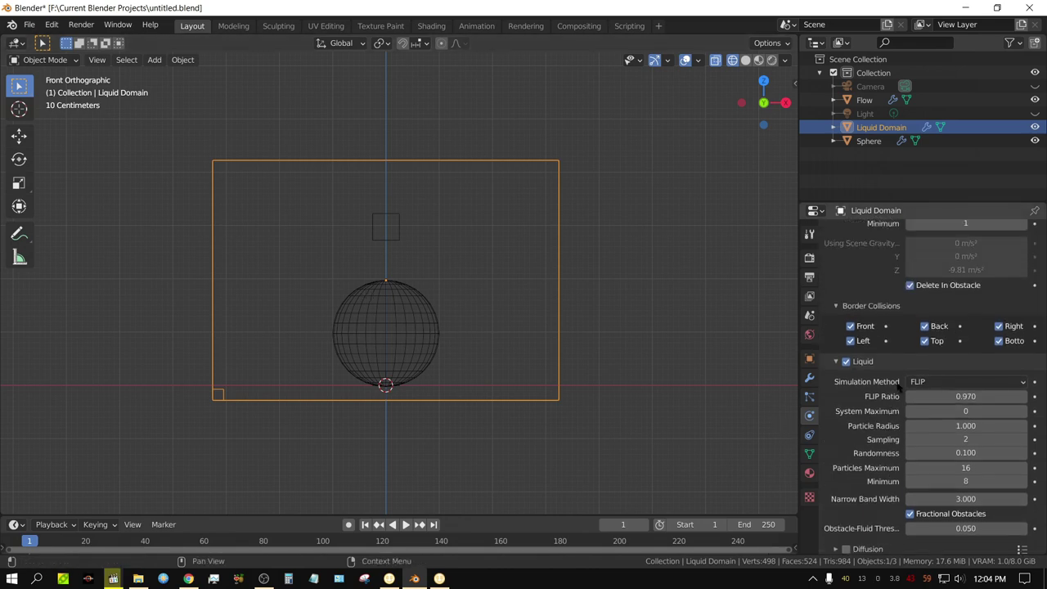
scroll(903, 385, "up", 3)
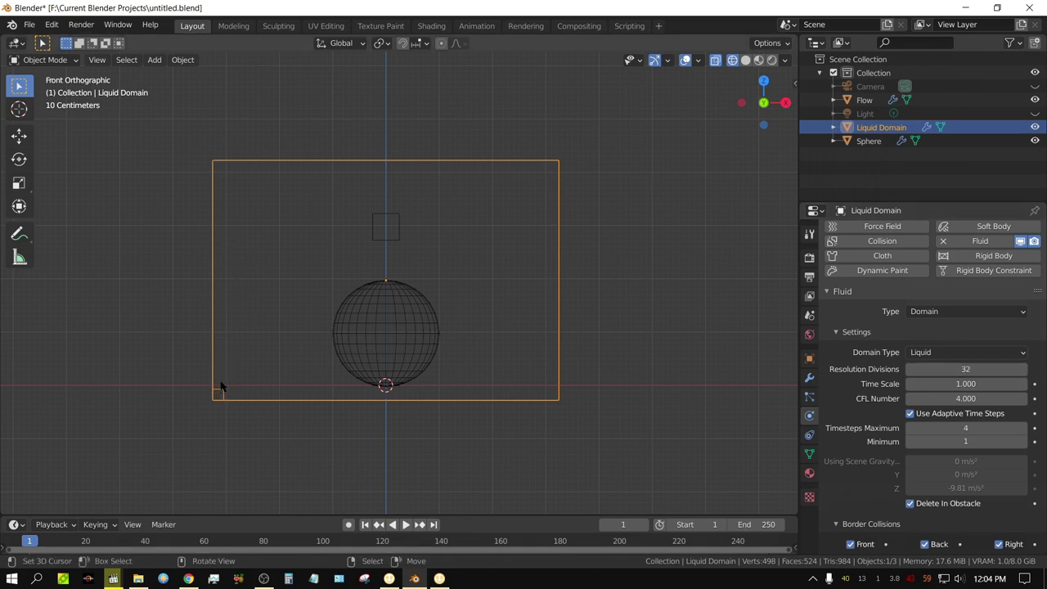
middle_click_drag(578, 341, 540, 350)
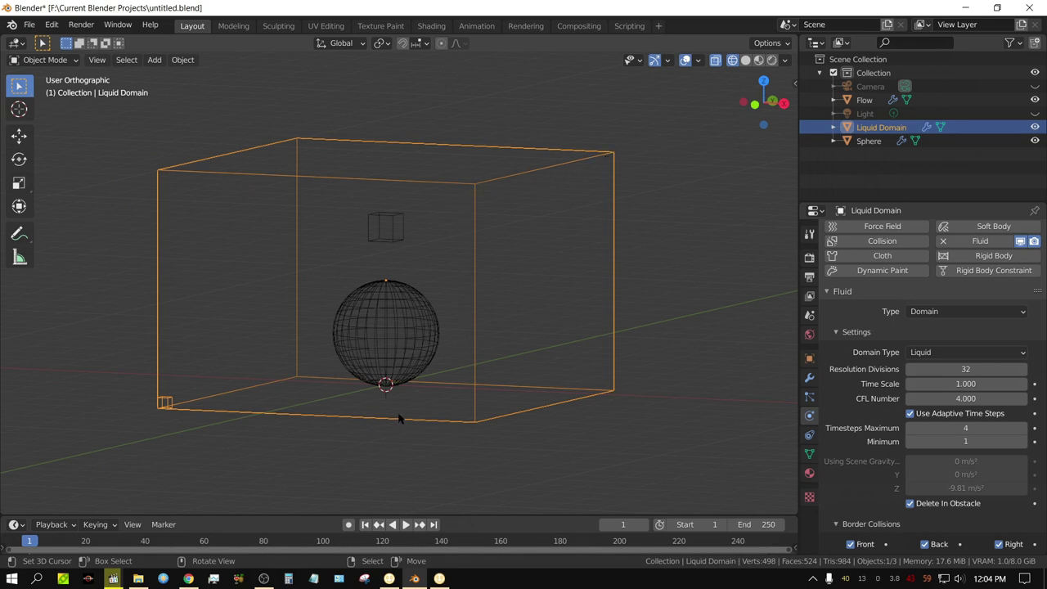
key("KP_1")
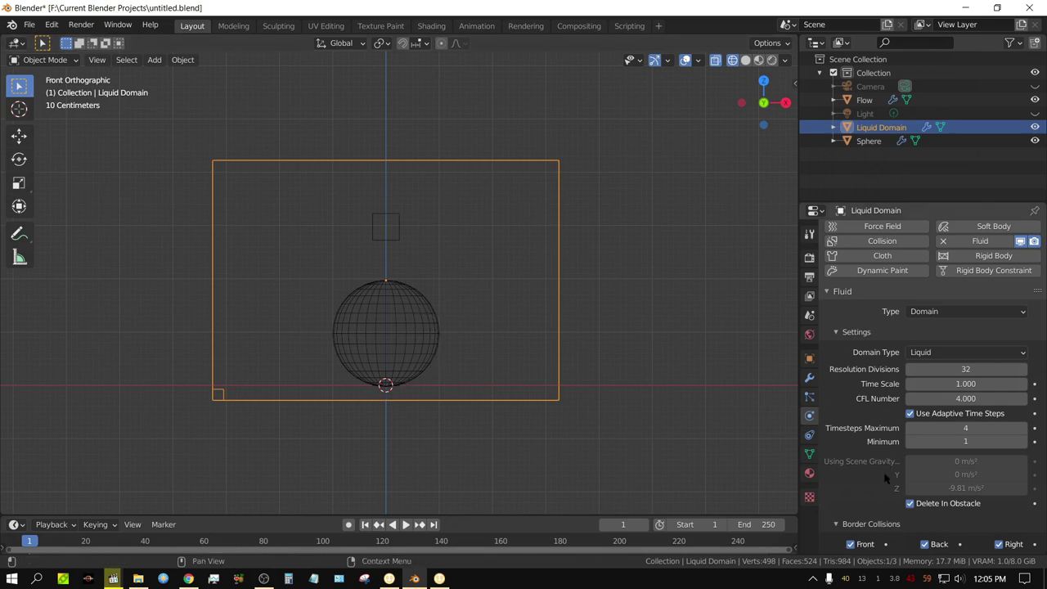
Make the timeline area slightly taller and set the liquid domain's cache type to Modular.
scroll(927, 520, "down", 10)
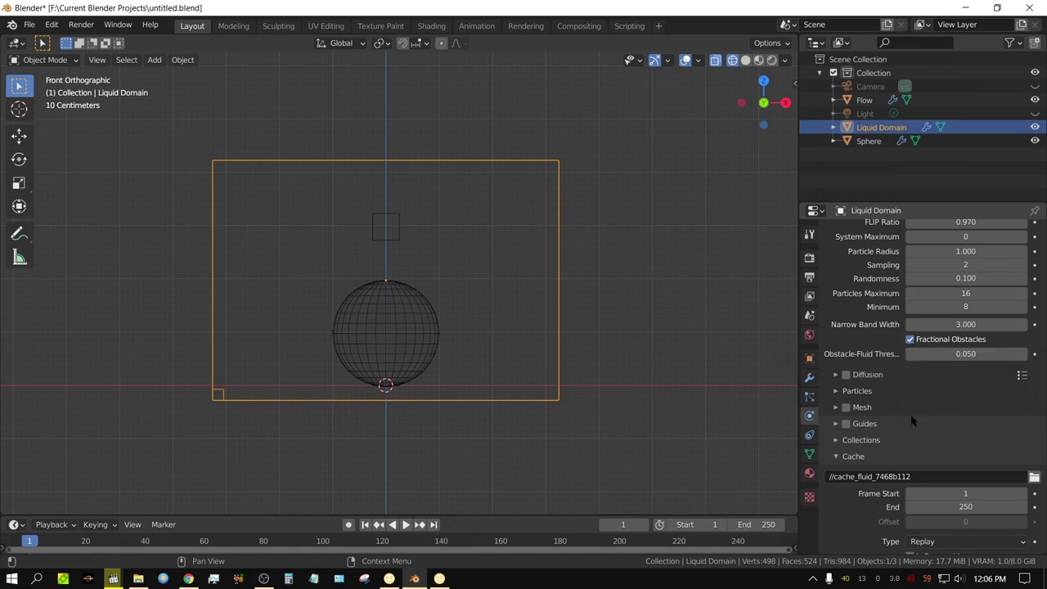
scroll(913, 420, "down", 1)
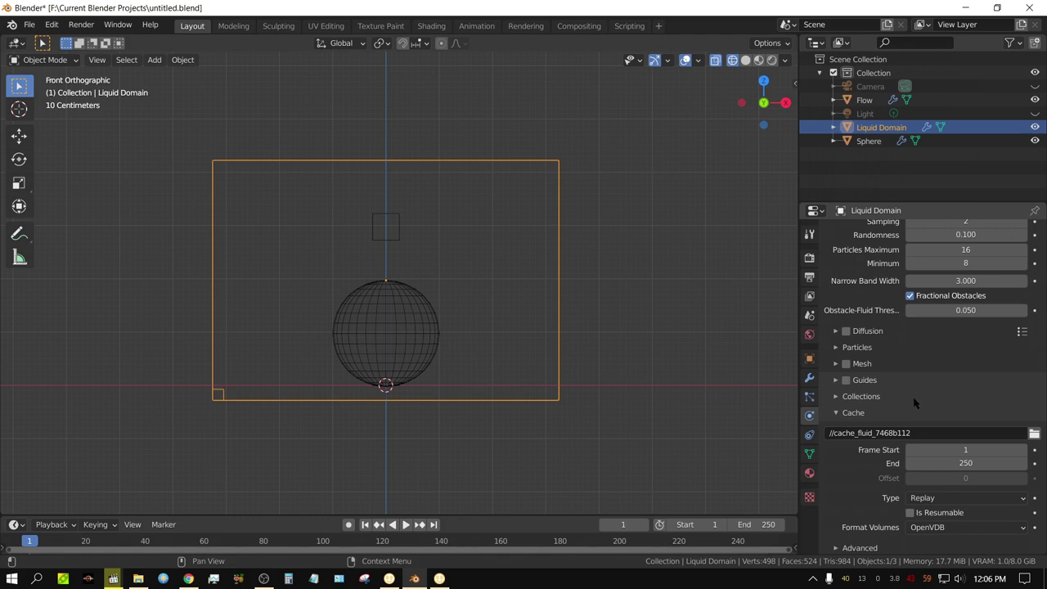
scroll(921, 386, "down", 1)
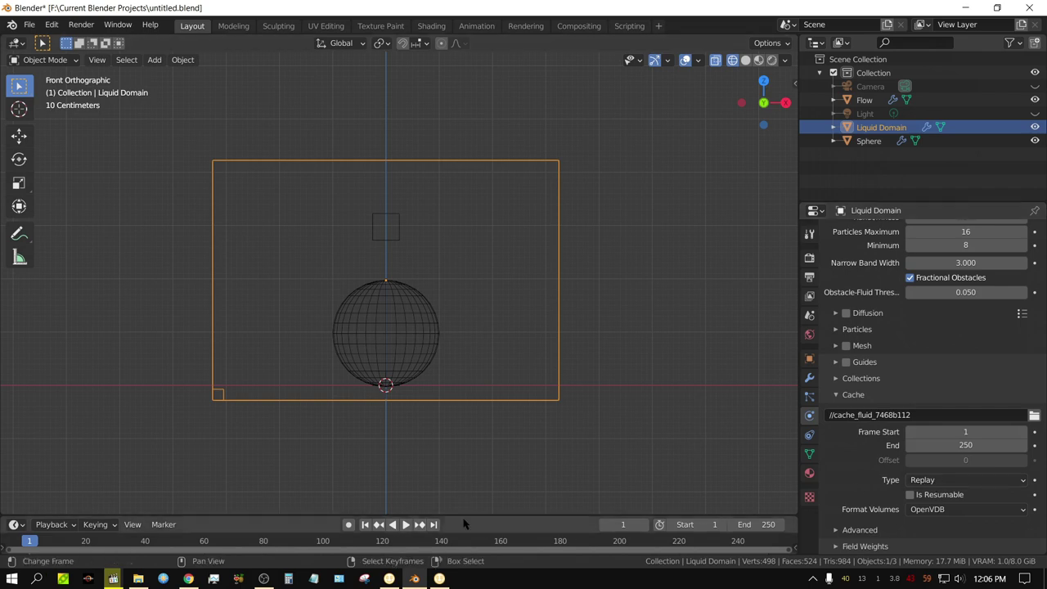
left_click_drag(458, 516, 454, 491)
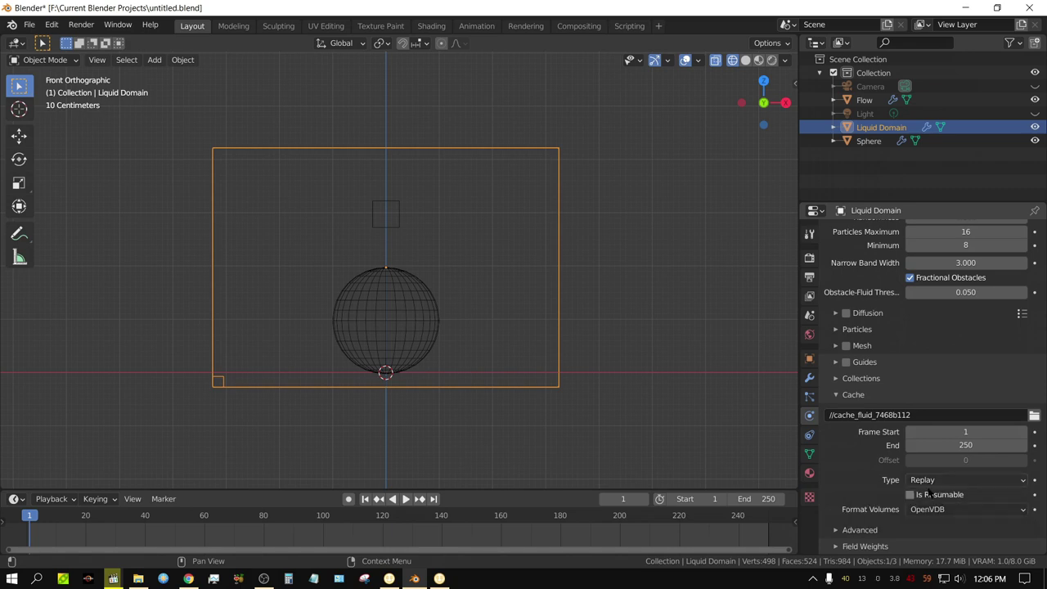
left_click(934, 481)
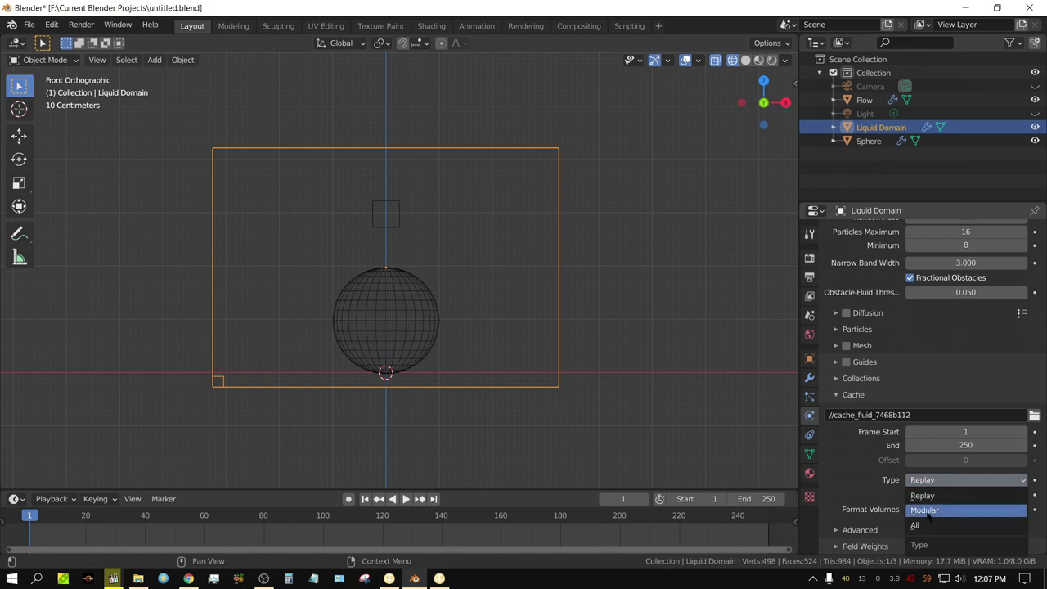
left_click(927, 513)
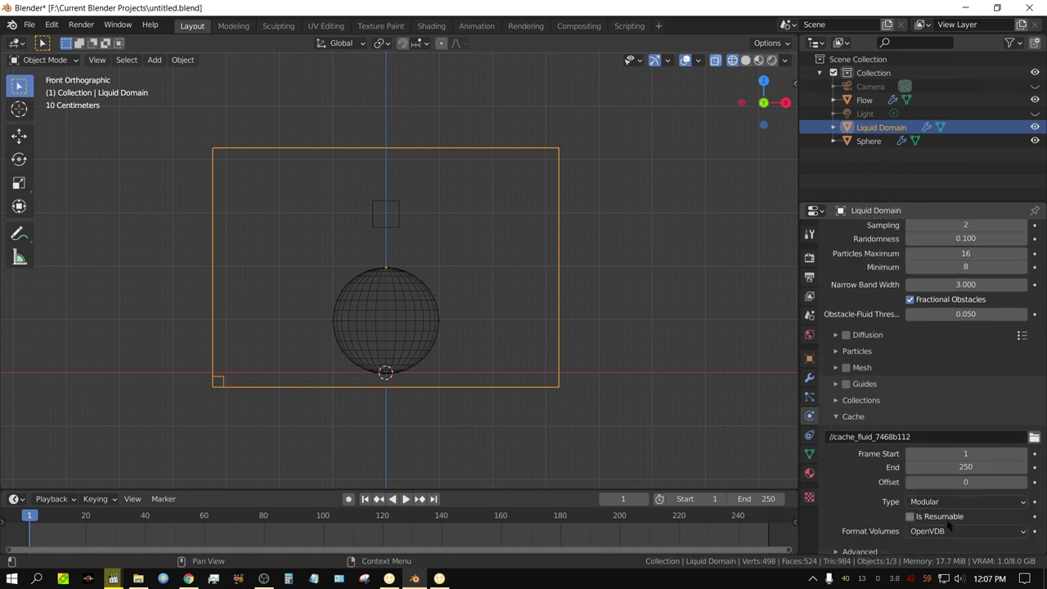
Enable Mesh for the liquid domain and expand the mesh settings.
scroll(915, 405, "up", 3)
scroll(914, 401, "up", 8)
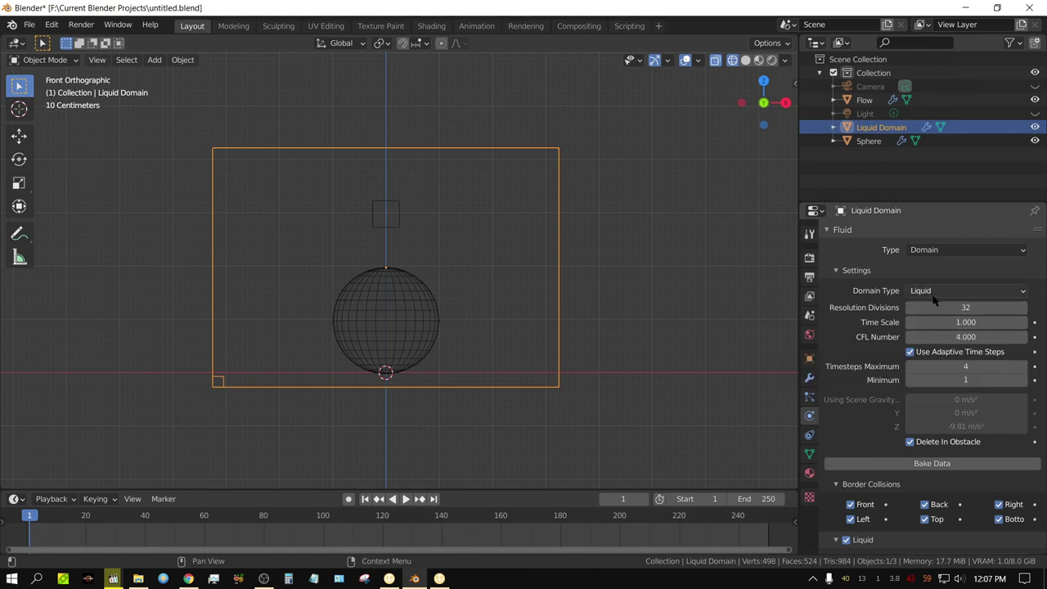
scroll(932, 342, "down", 2)
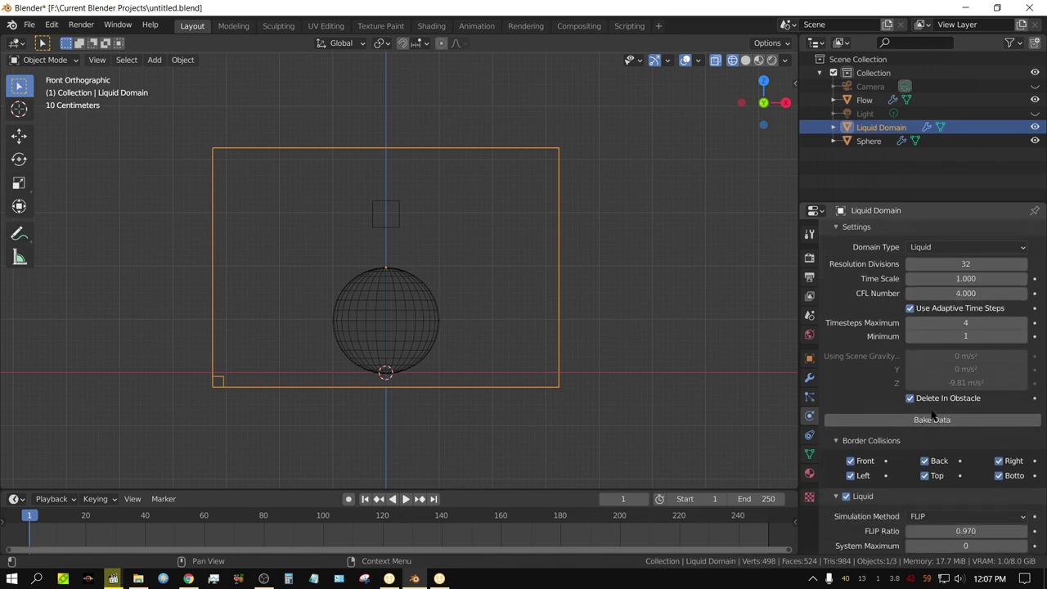
scroll(929, 409, "down", 5)
scroll(925, 417, "down", 5)
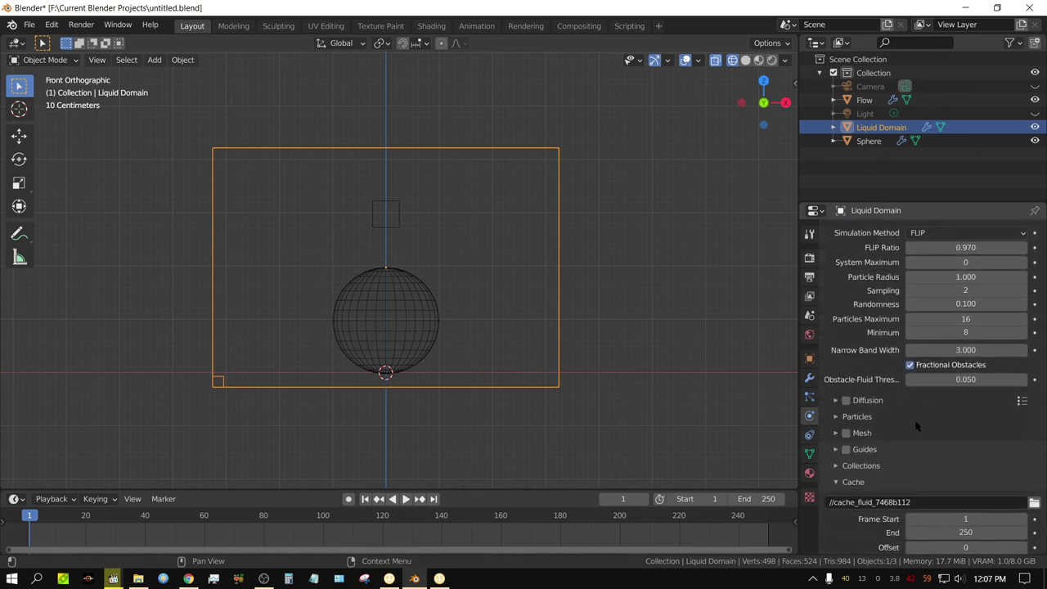
left_click(848, 433)
left_click(848, 434)
left_click(841, 433)
scroll(886, 488, "down", 3)
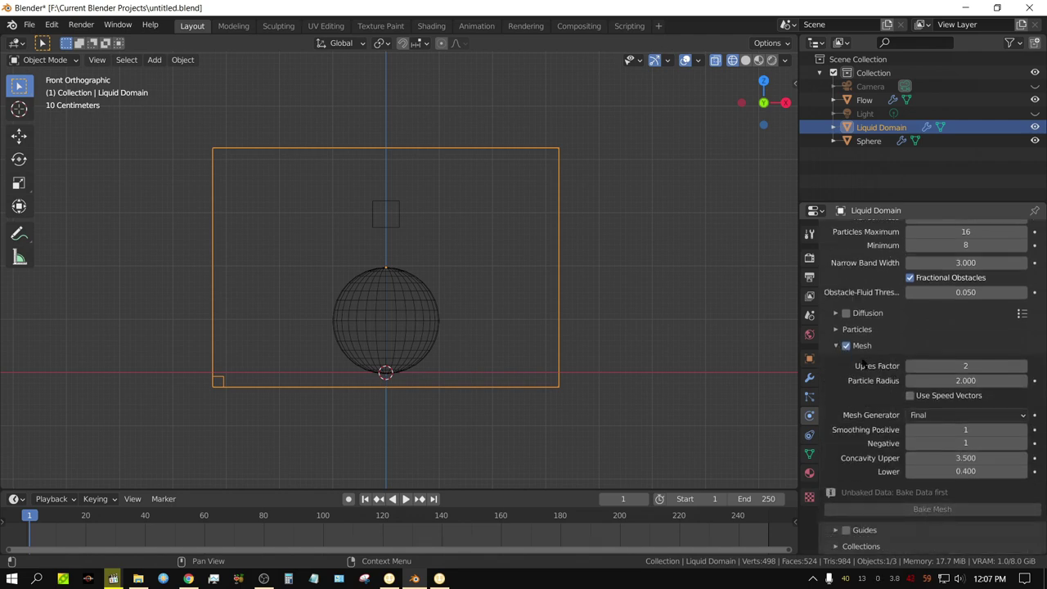
Look over the liquid domain's Particles settings, then disable Mesh, leaving both sections collapsed.
left_click(837, 330)
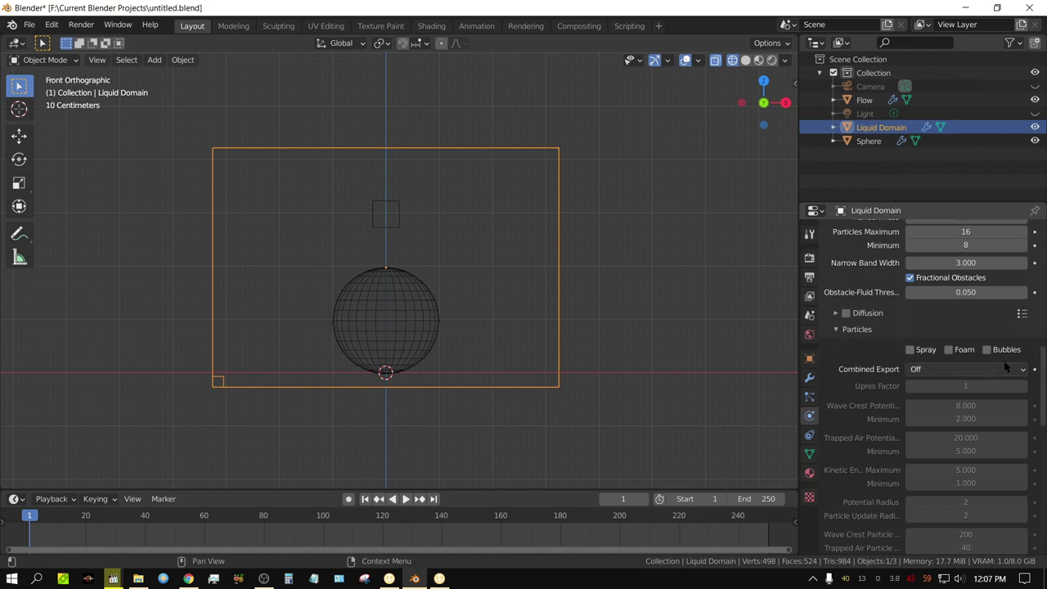
scroll(974, 426, "down", 5)
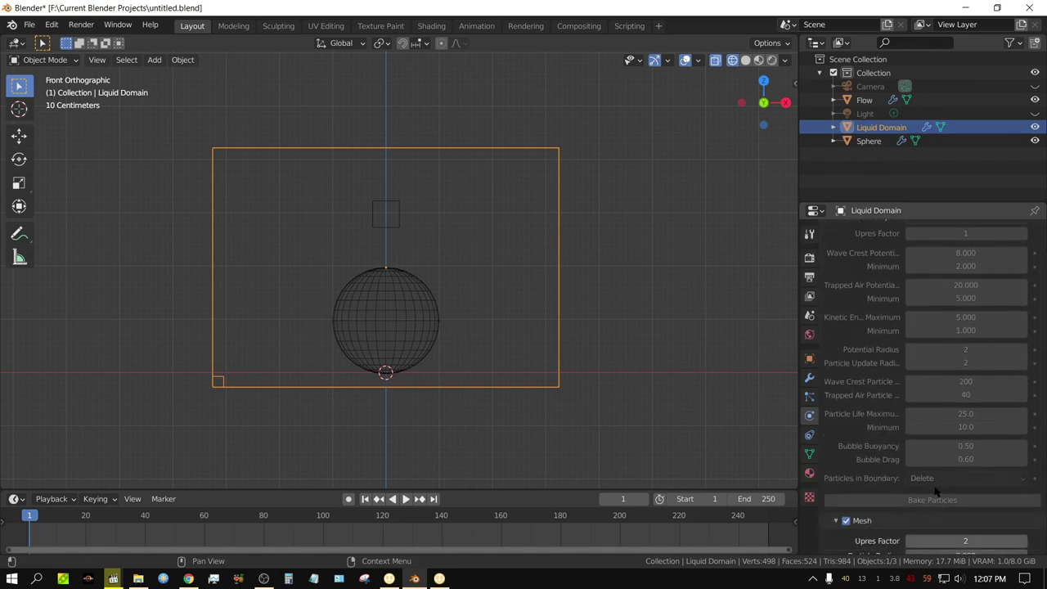
scroll(908, 466, "up", 3)
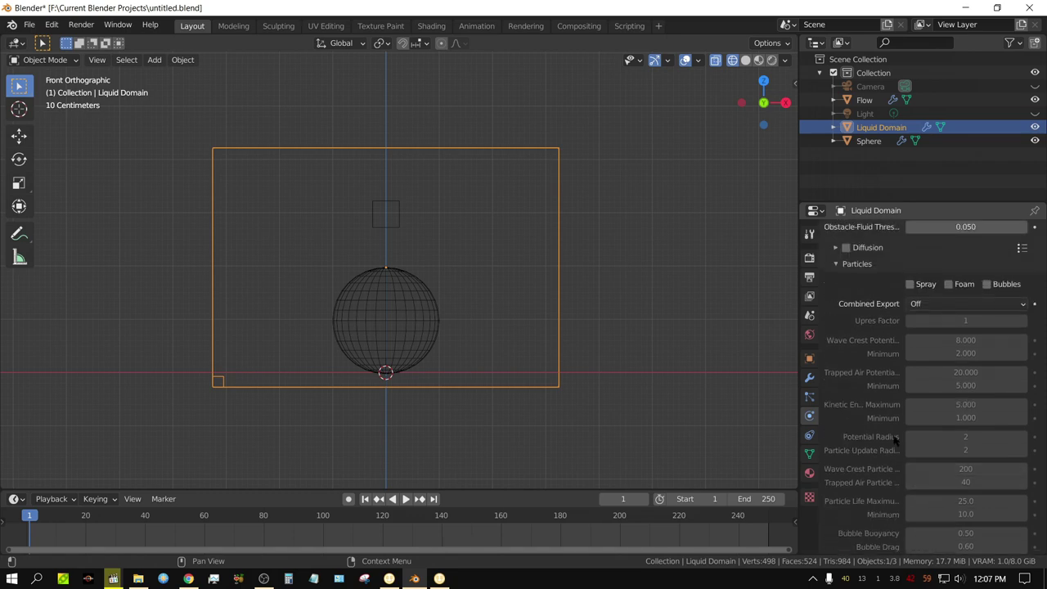
left_click(837, 267)
left_click(846, 280)
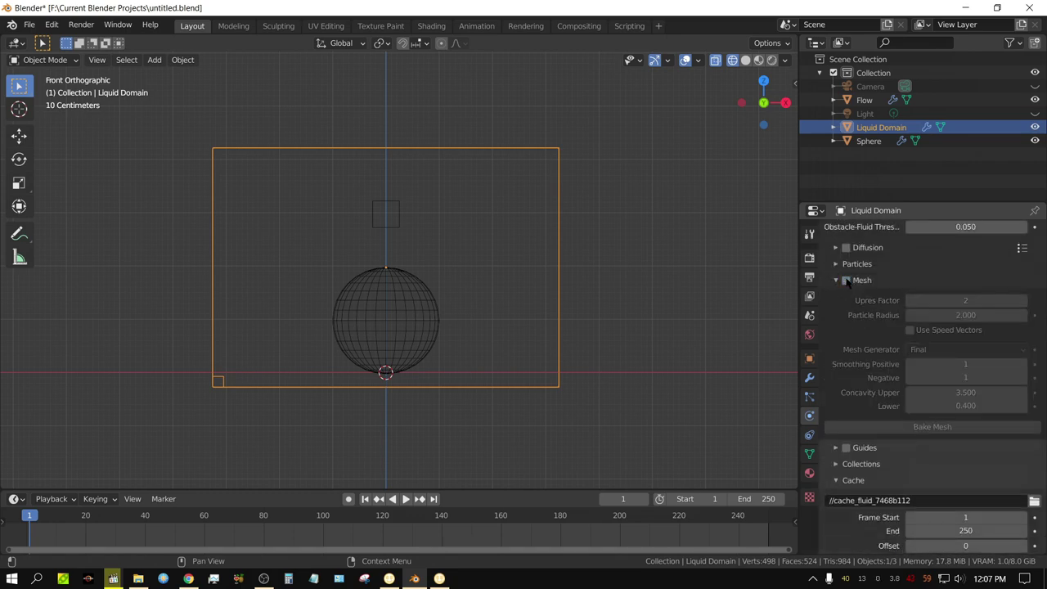
left_click(836, 280)
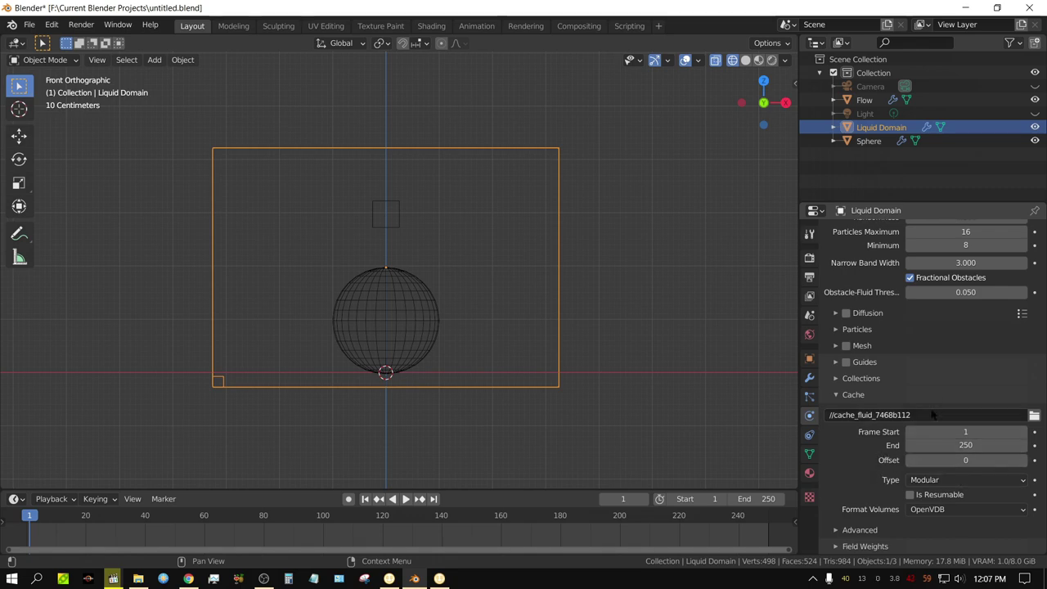
Enable Is Resumable for the liquid domain's modular cache.
scroll(933, 393, "up", 7)
scroll(941, 327, "up", 7)
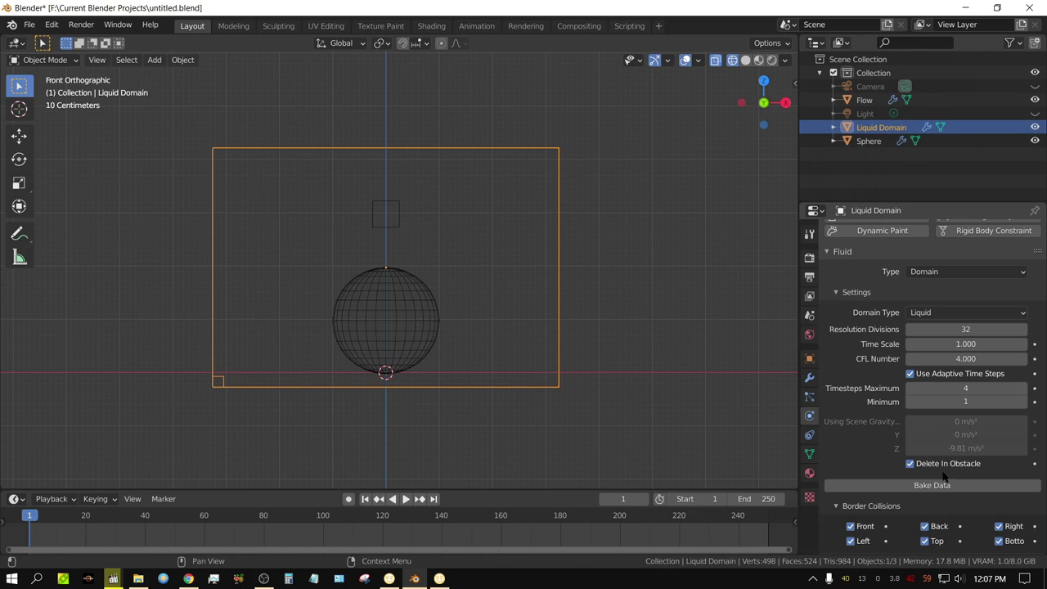
scroll(940, 468, "down", 7)
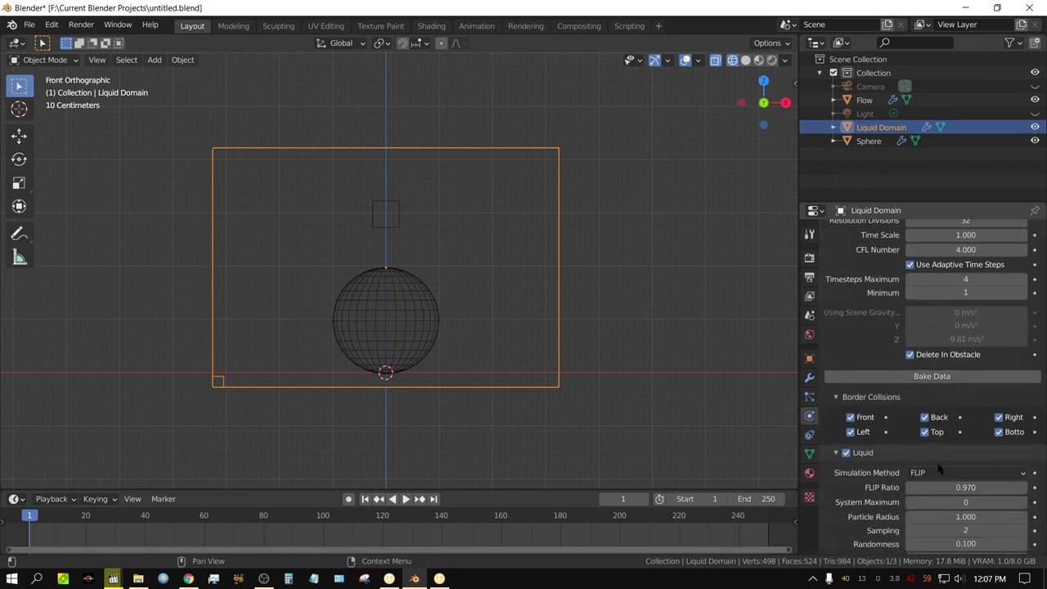
scroll(933, 462, "down", 6)
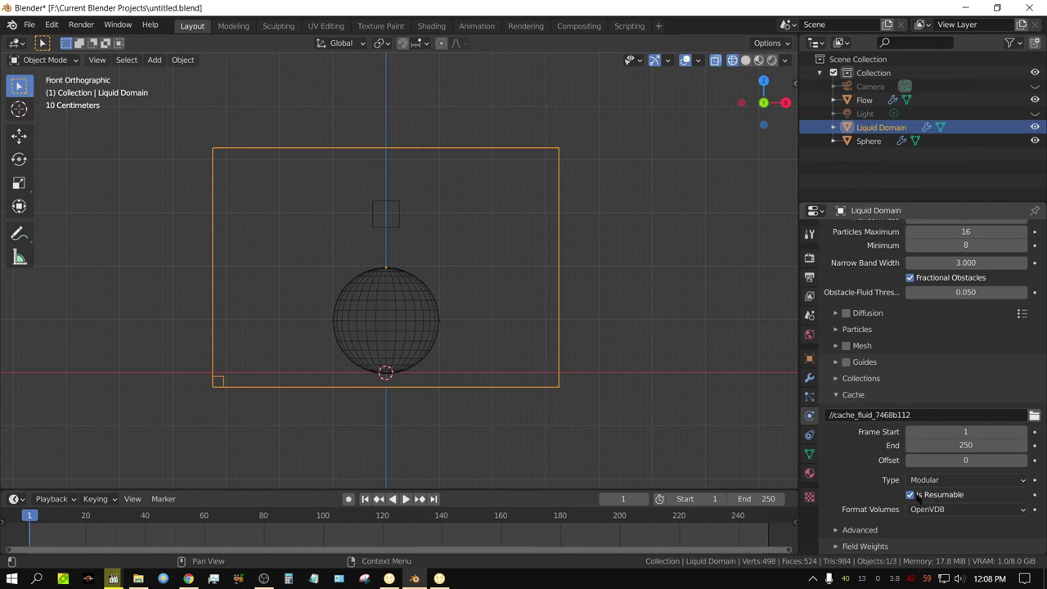
Start baking the liquid domain's data and pause the bake partway, at frame 160.
scroll(957, 348, "up", 8)
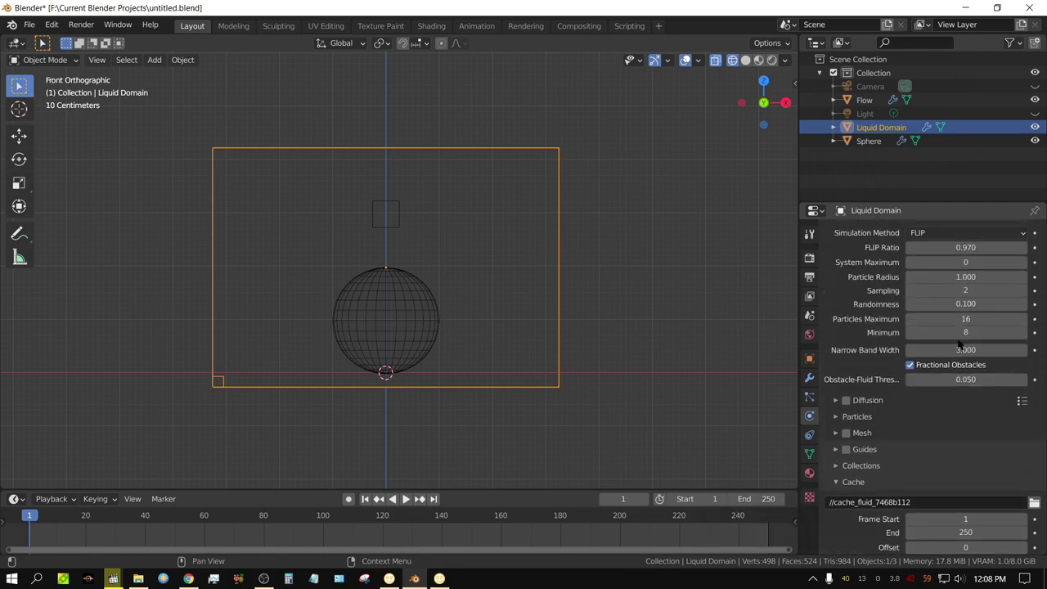
scroll(957, 348, "up", 3)
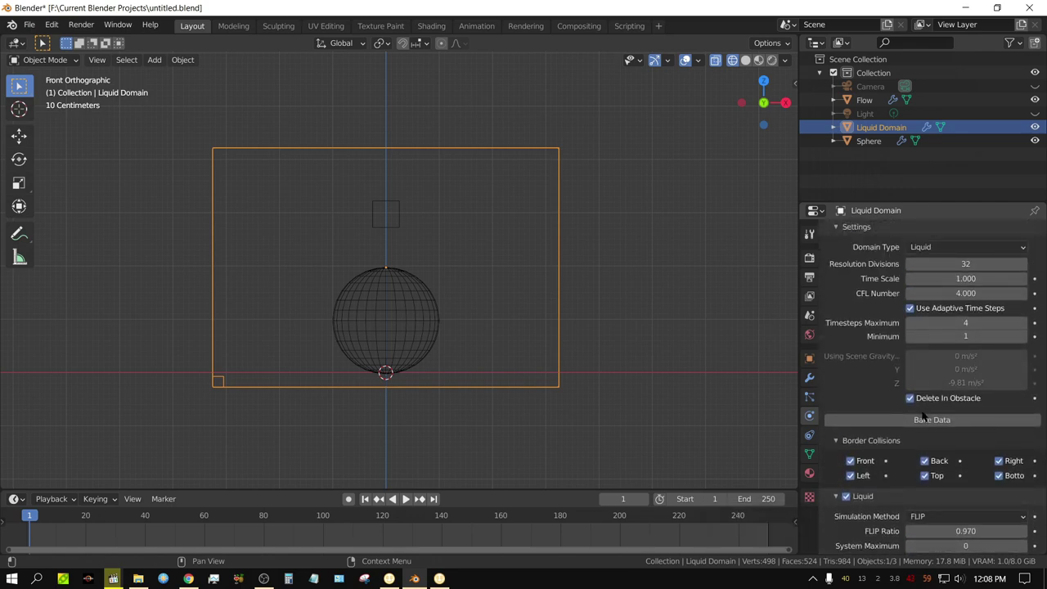
left_click(925, 419)
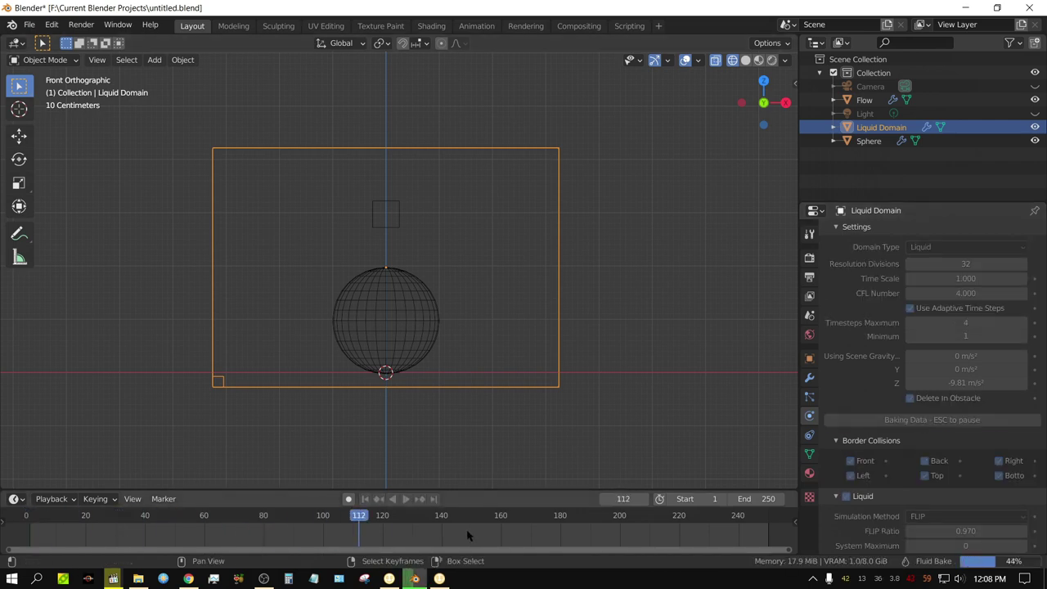
key("Escape")
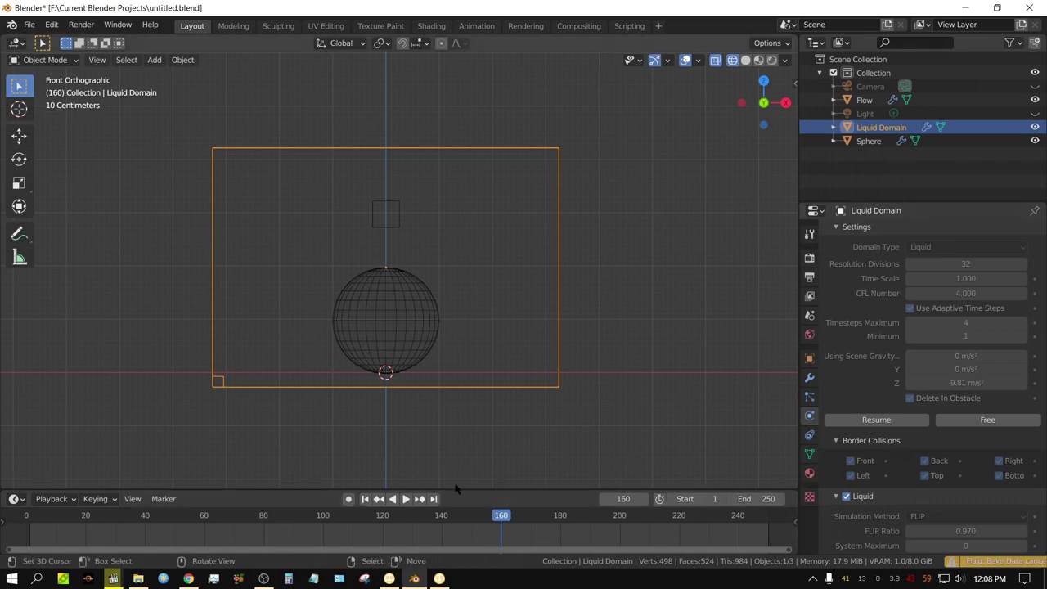
Play the partly baked simulation from frame 1 and stop the playback.
left_click(364, 499)
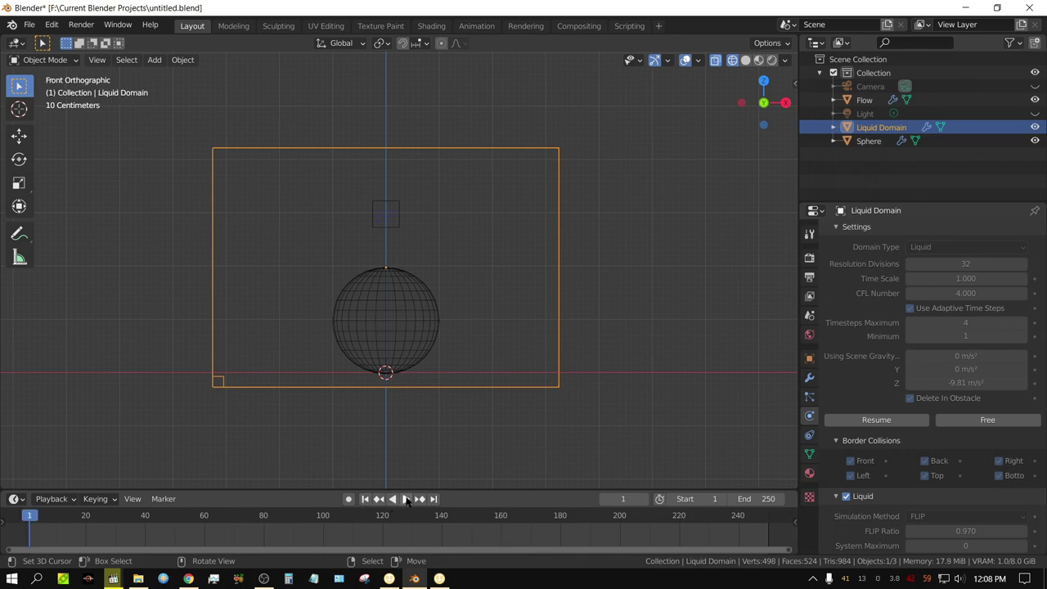
left_click(407, 499)
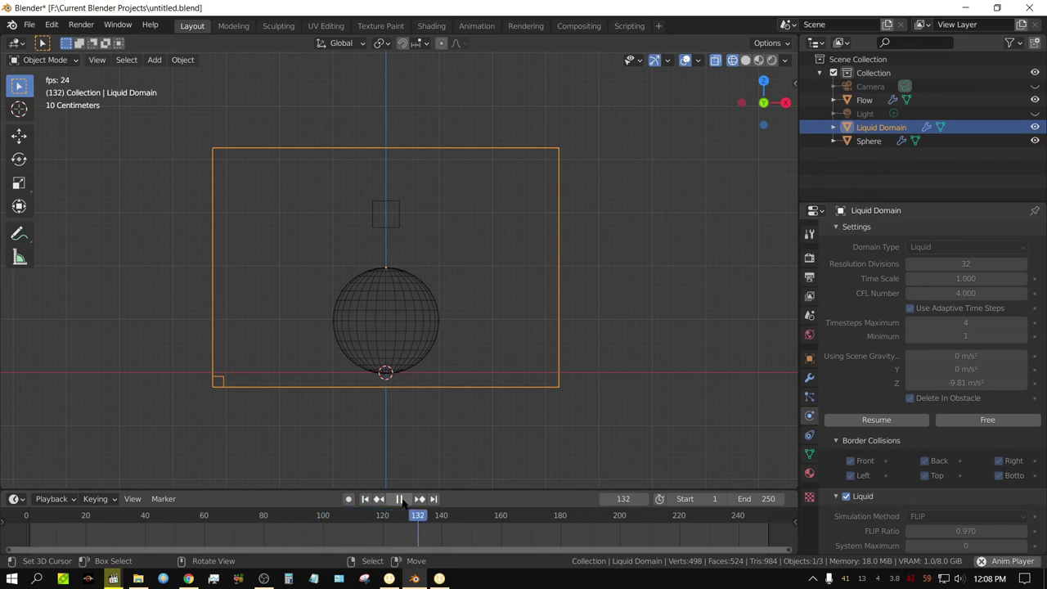
left_click(399, 499)
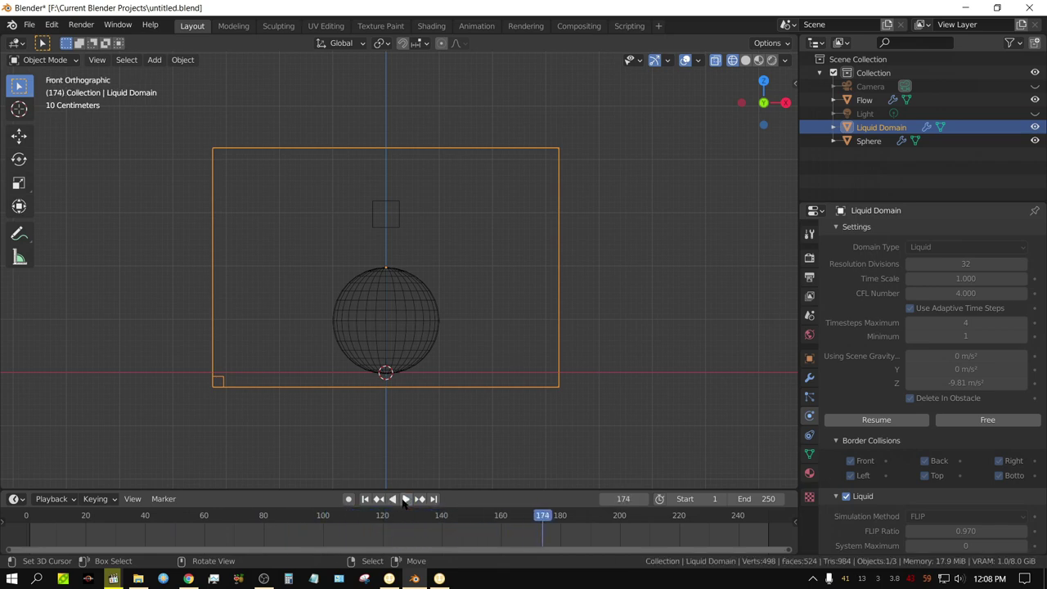
Resume the paused data bake through to completion, return to frame 1 and free the baked data.
left_click(877, 419)
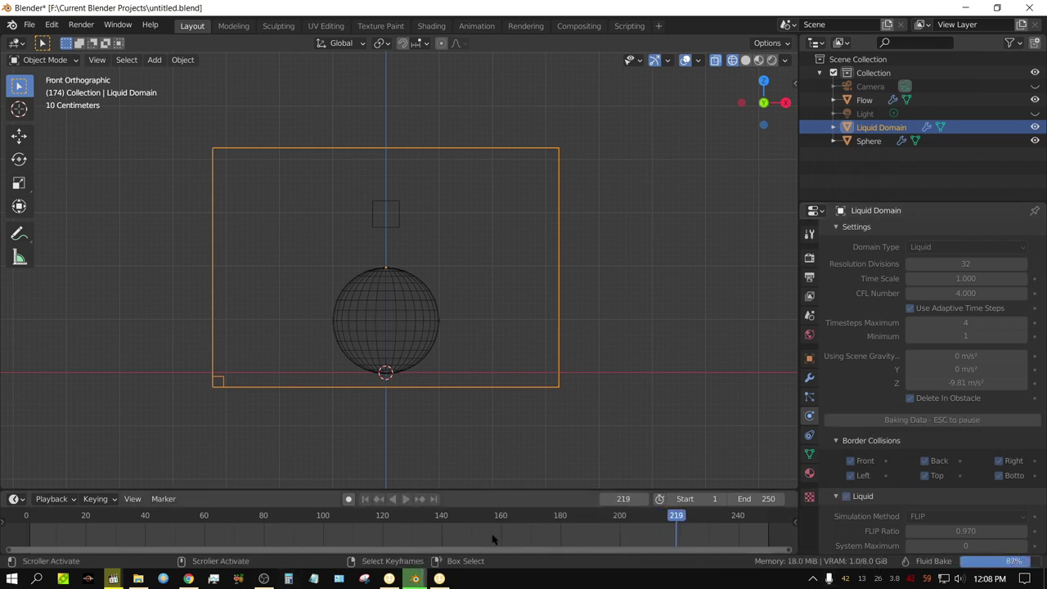
left_click(365, 499)
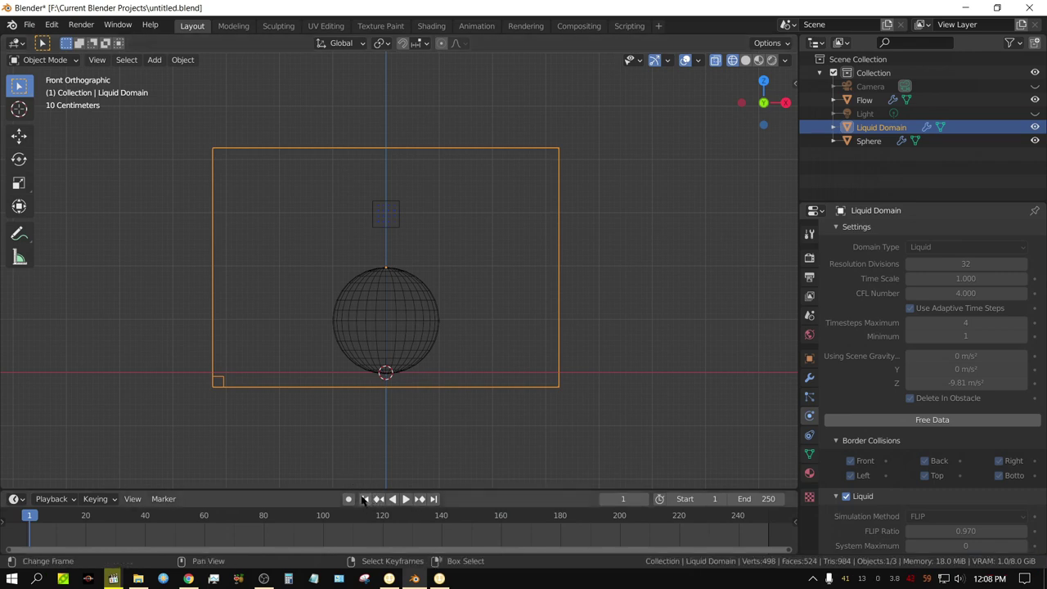
left_click(940, 421)
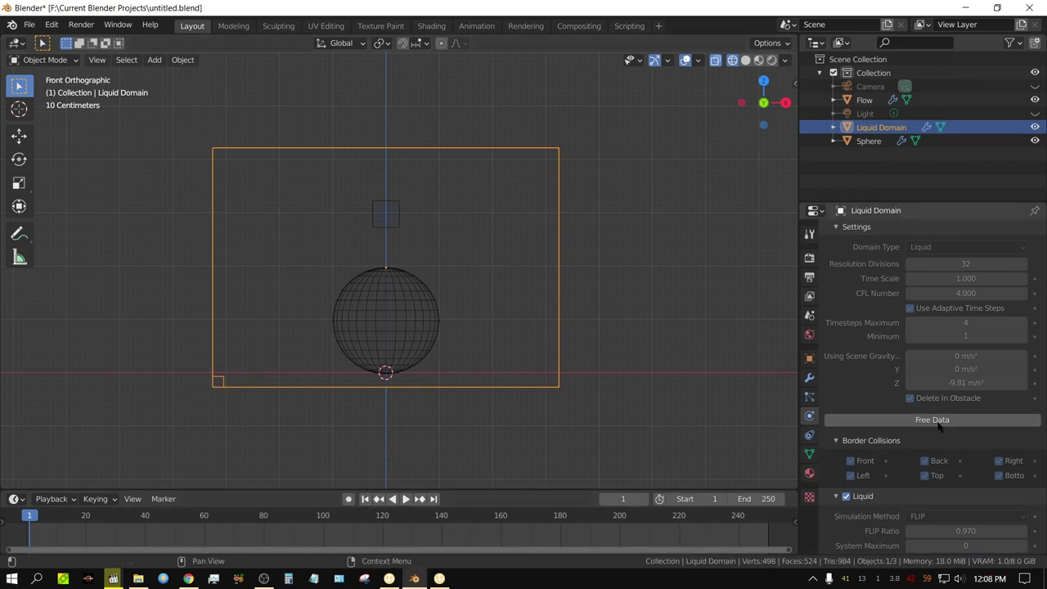
Set the Flow cube's flow behavior to Inflow with Use Flow enabled.
left_click(399, 212)
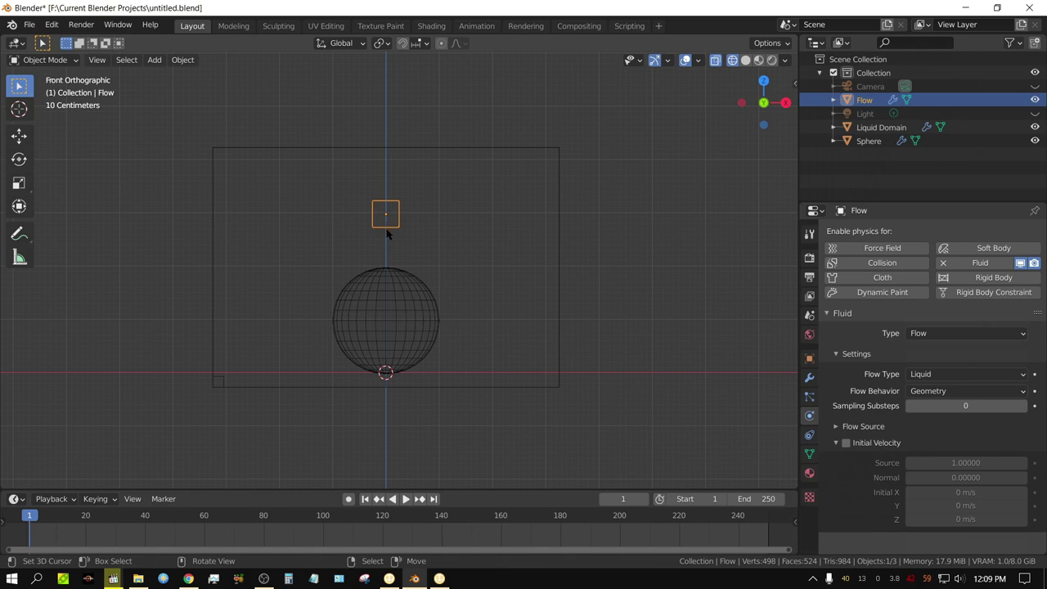
left_click(917, 392)
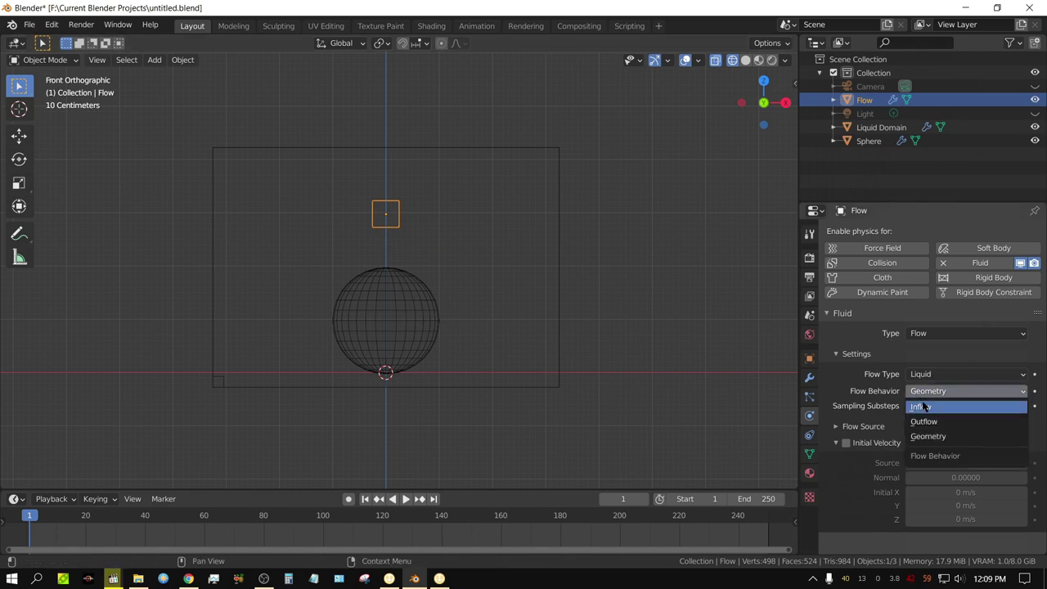
left_click(923, 407)
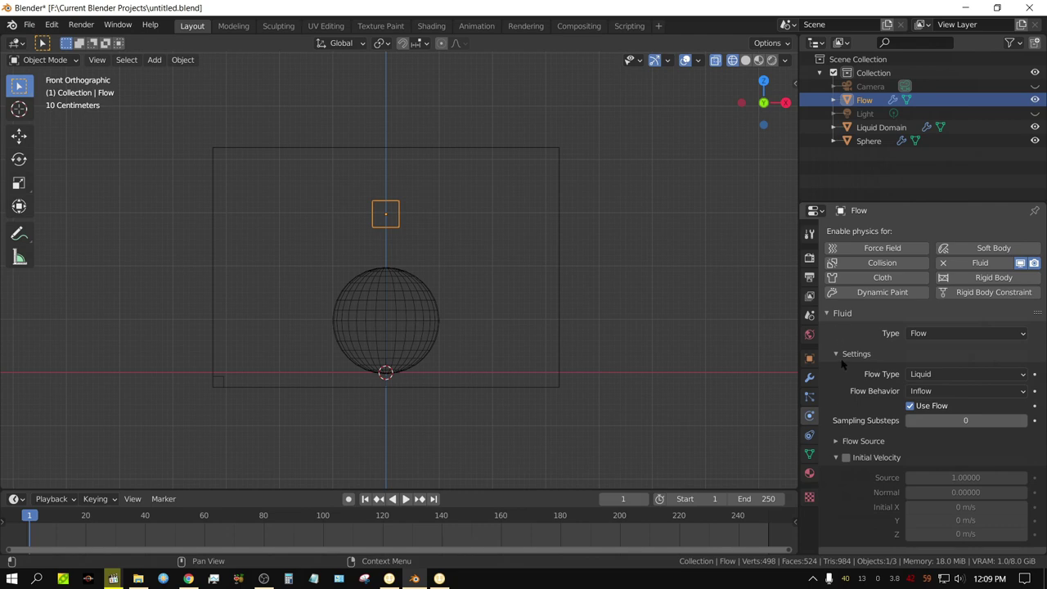
left_click(911, 407)
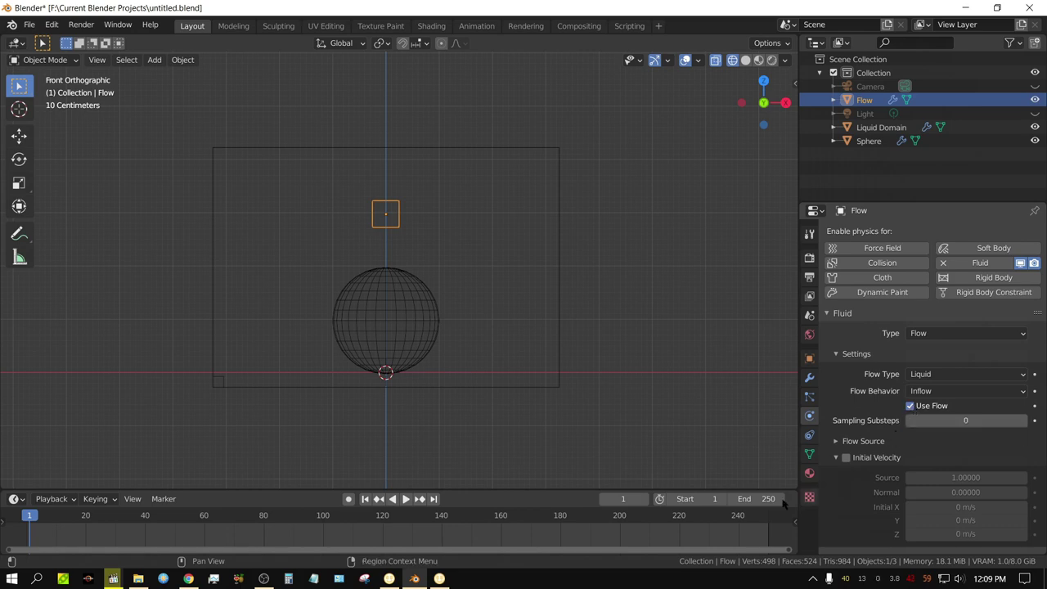
Keyframe the Flow cube's Use Flow as enabled at frame 100 and disabled at frame 101.
left_click(323, 538)
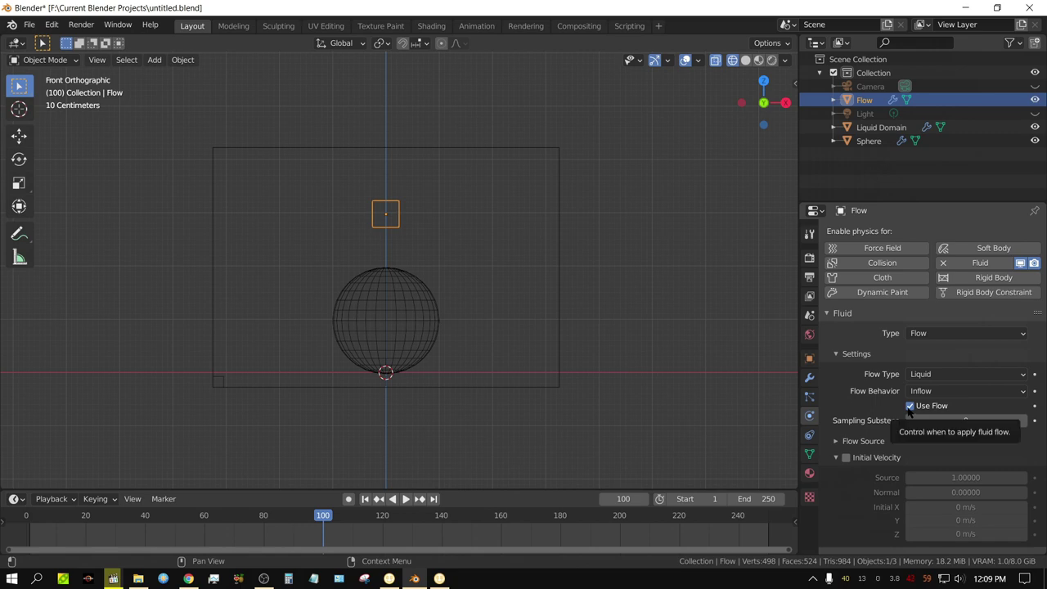
key("i")
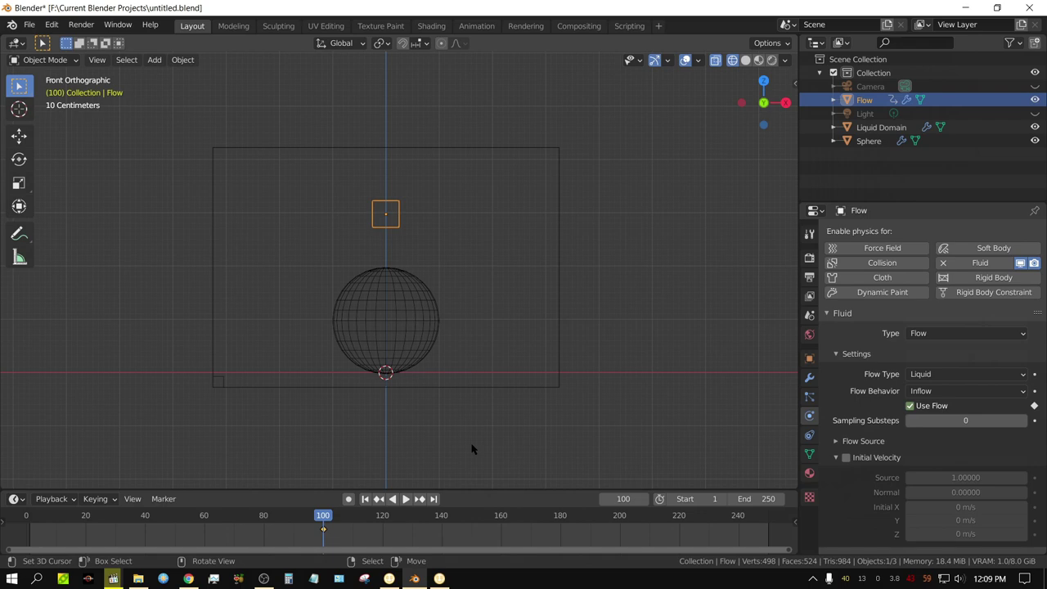
key("Right")
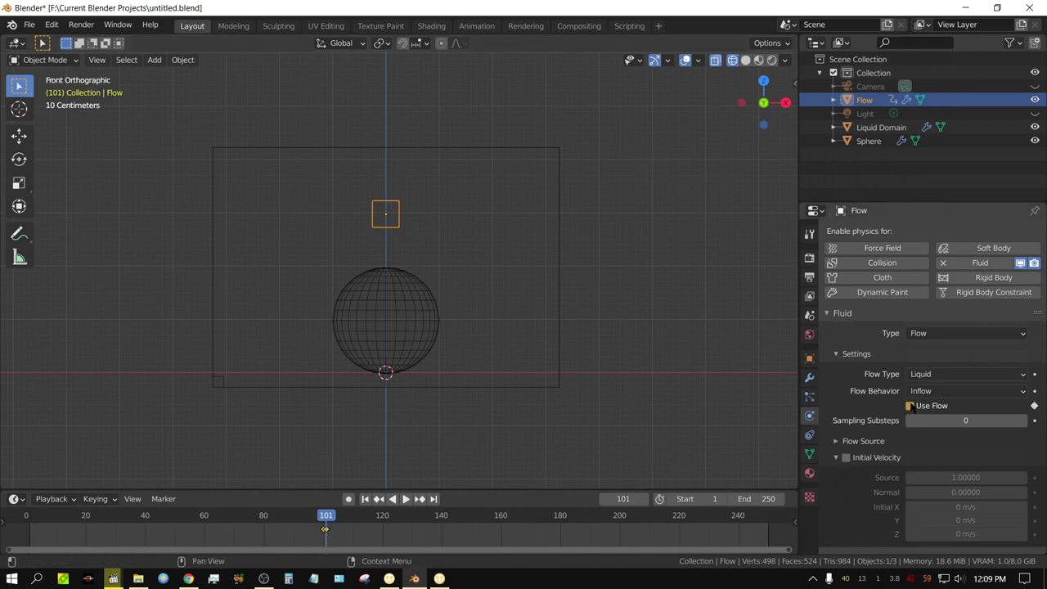
key("i")
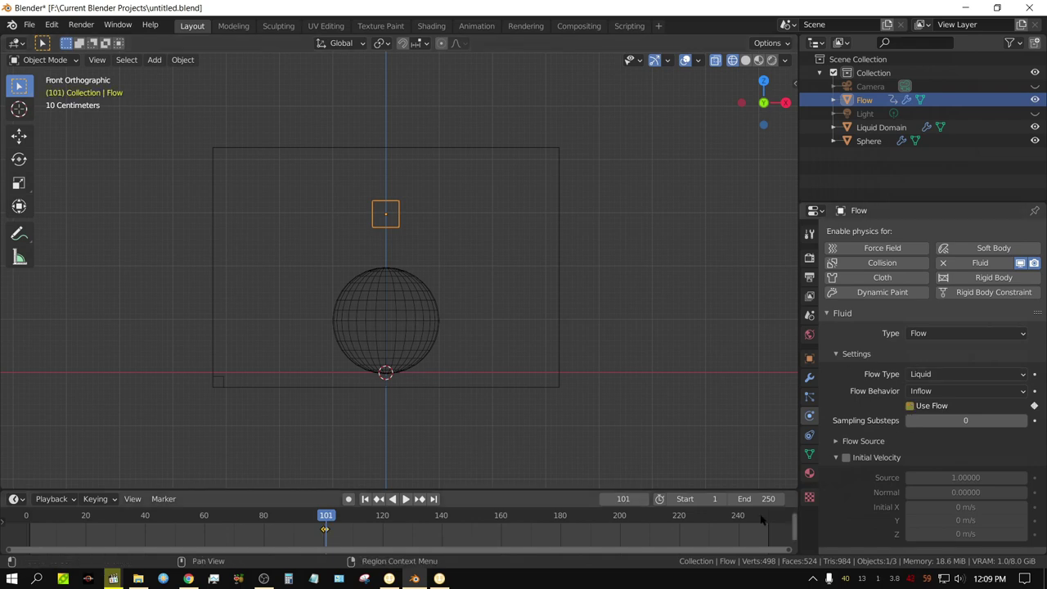
Keyframe Use Flow as enabled at frame 160 and disabled at frame 200, then return to frame 1.
left_click(501, 536)
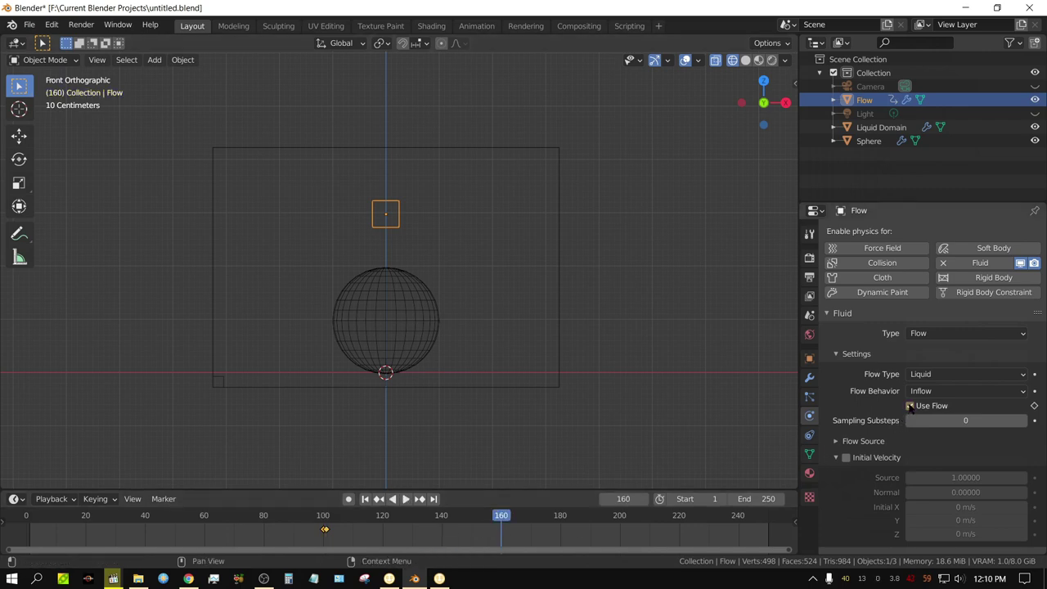
key("i")
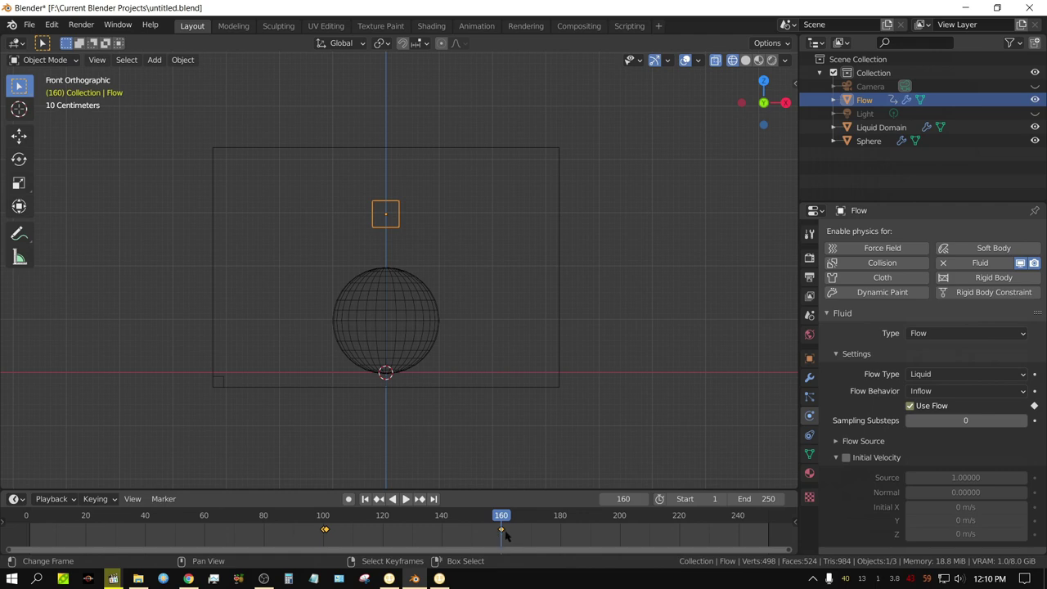
left_click(620, 538)
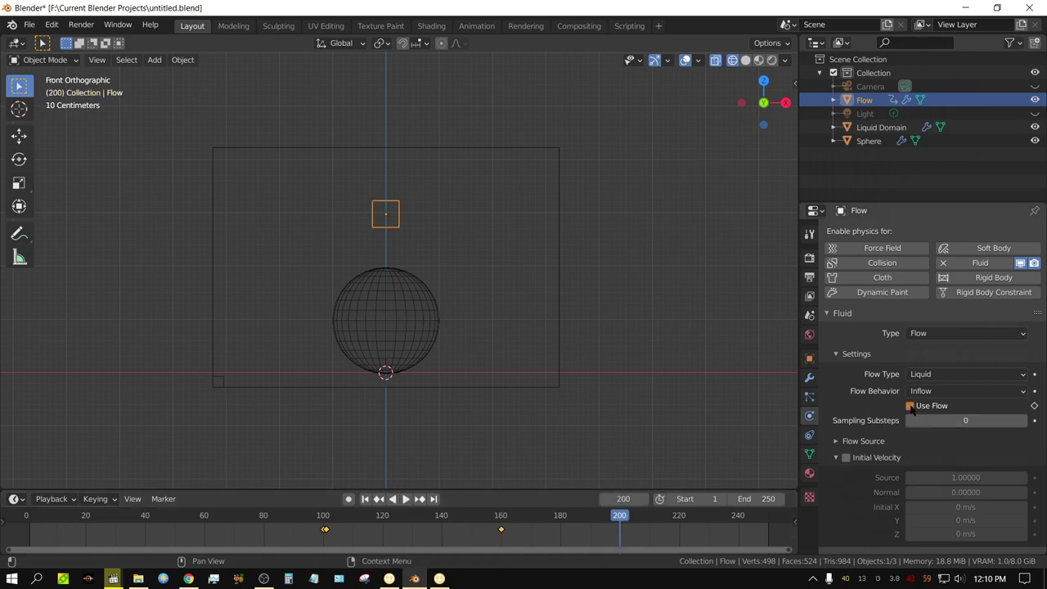
key("i")
left_click(366, 500)
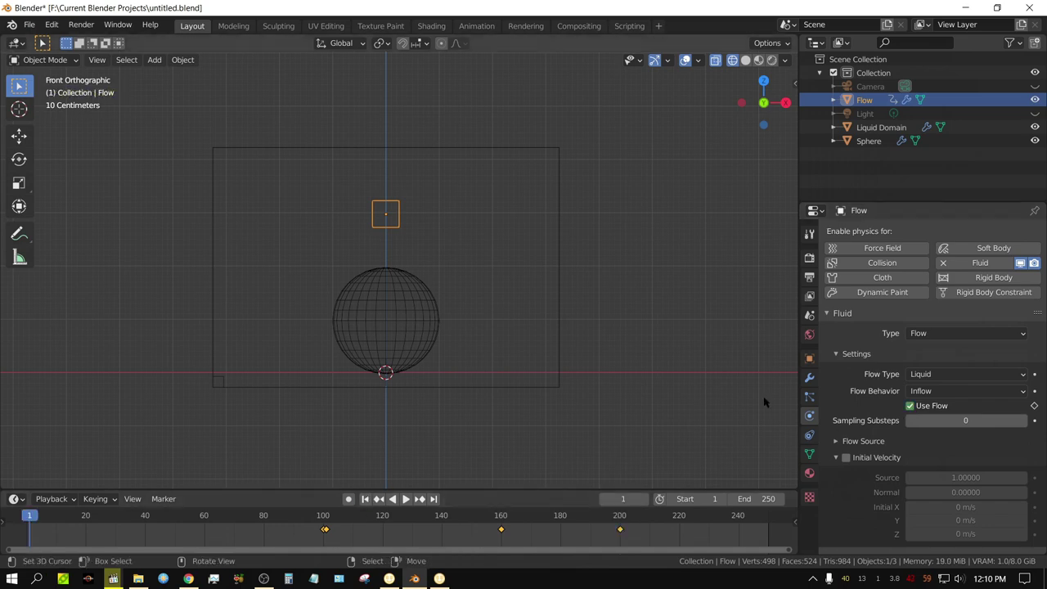
Bake the liquid domain's data with the keyframed inflow.
left_click(557, 169)
scroll(868, 409, "down", 2)
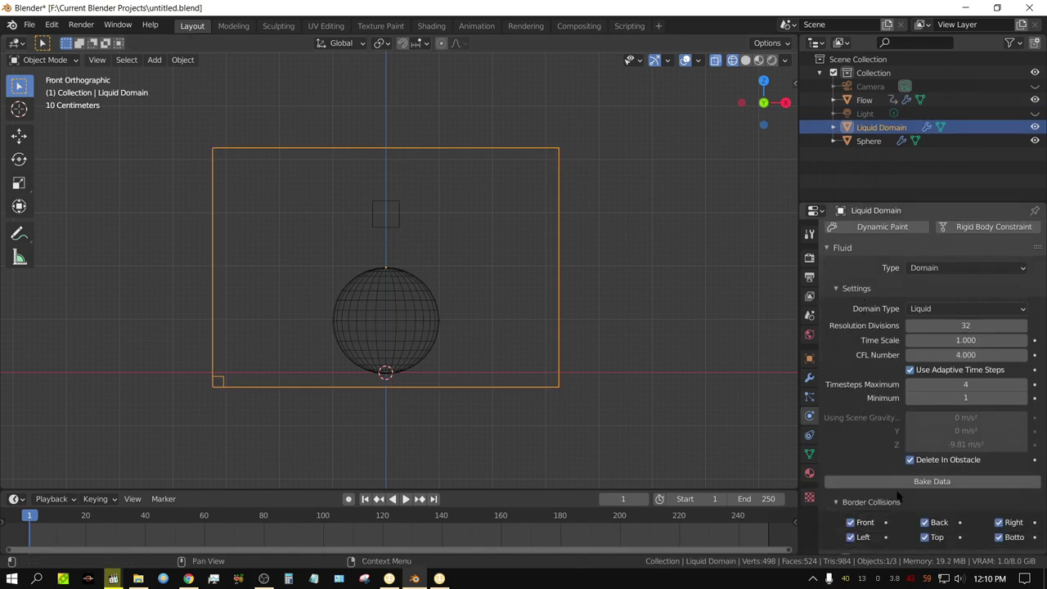
left_click(935, 482)
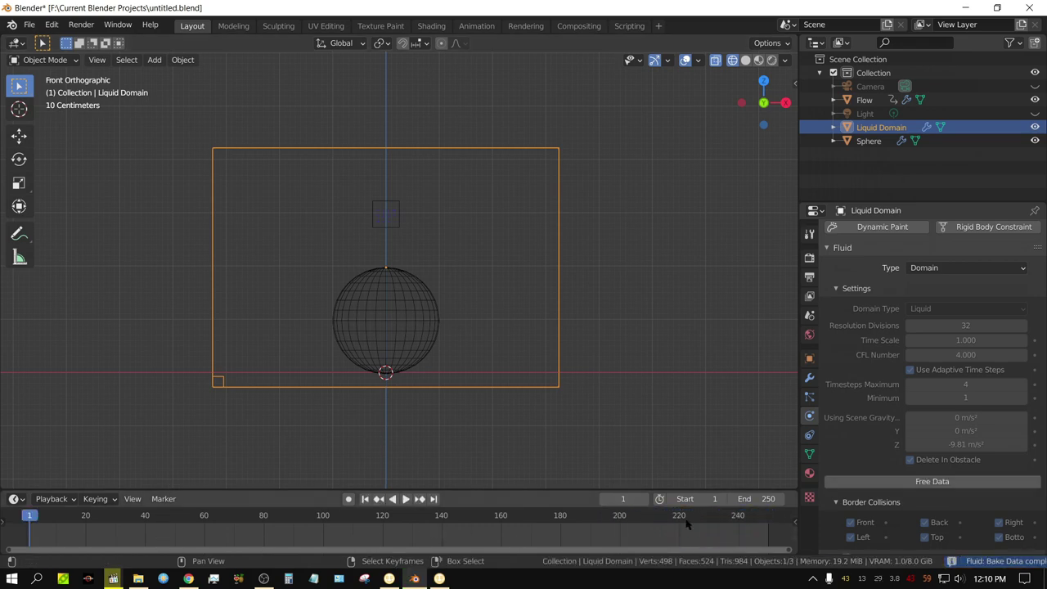
Play back the baked liquid simulation, return to frame 1 and free the baked data.
left_click(407, 499)
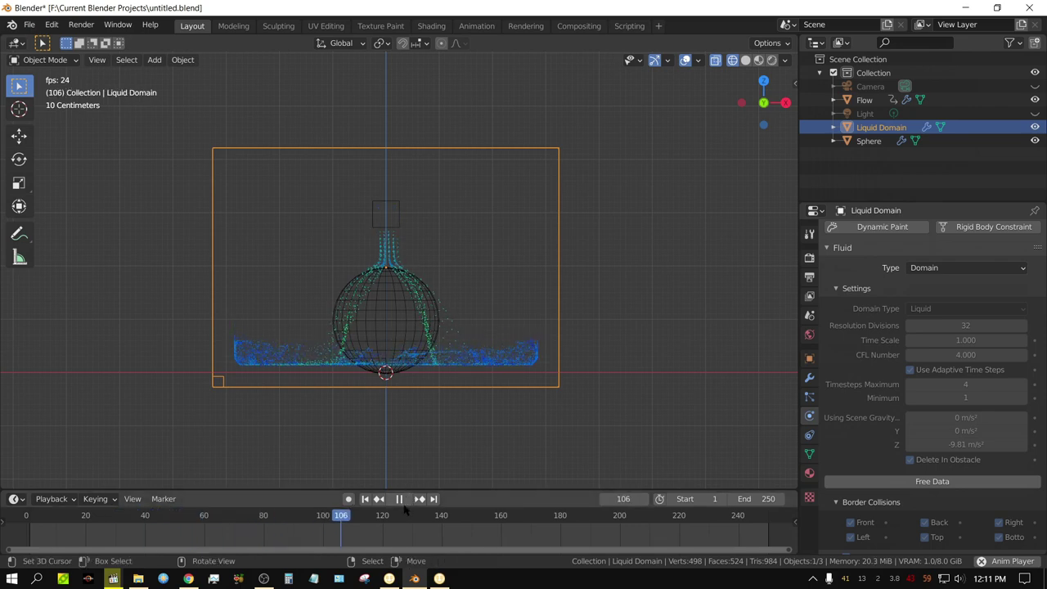
left_click(398, 499)
left_click(365, 498)
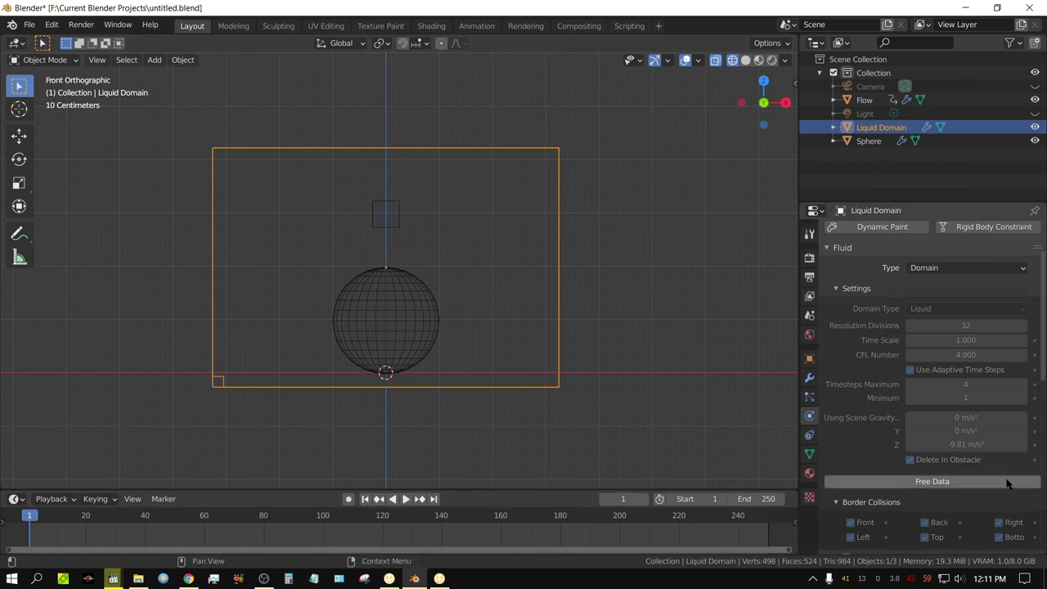
left_click(961, 481)
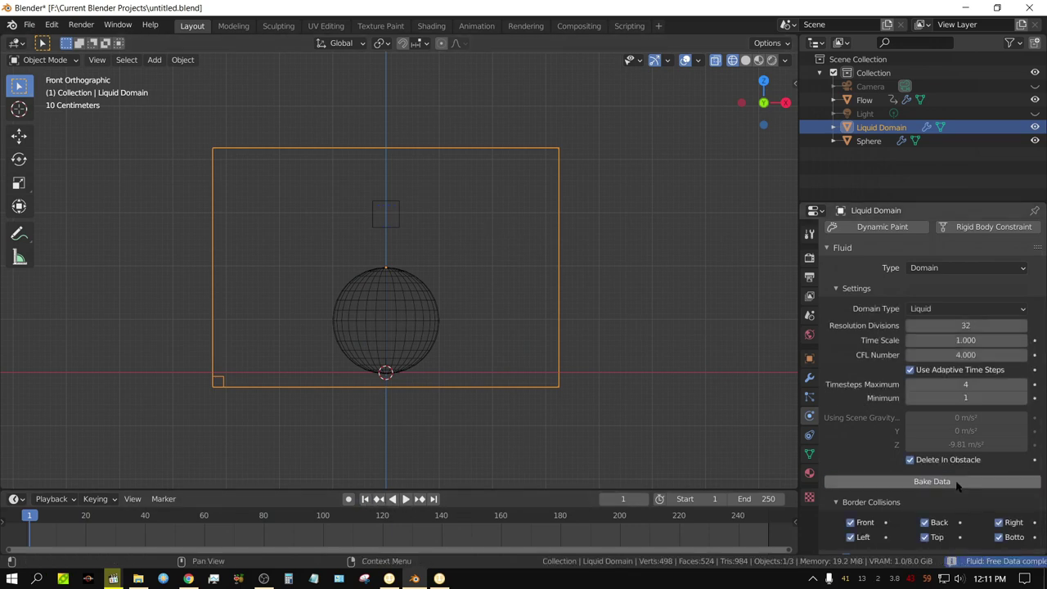
Enable Initial Velocity on the Flow cube and set its Z velocity to -1 m/s.
left_click(399, 216)
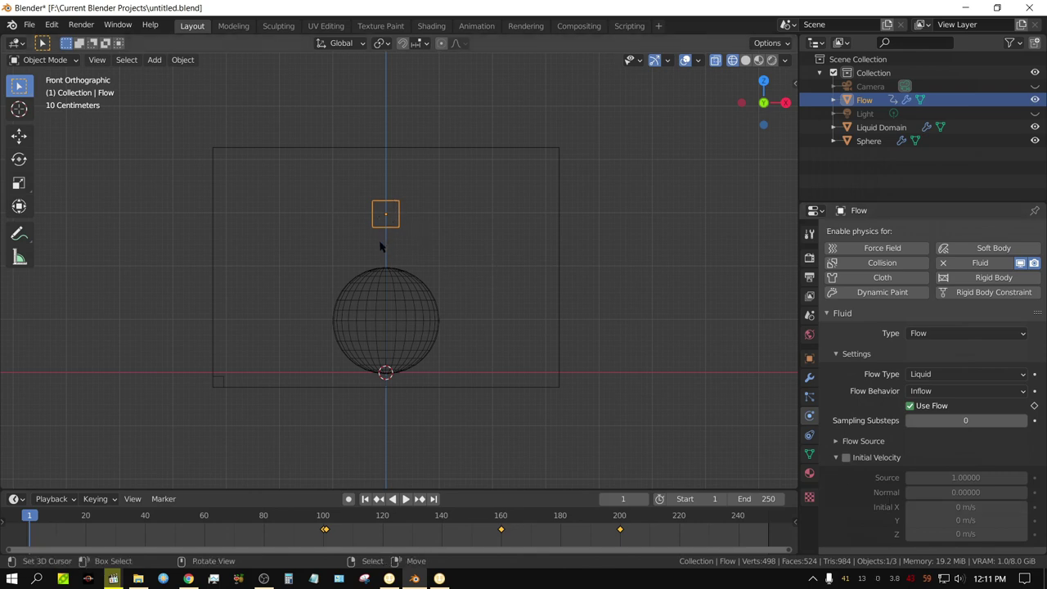
left_click(846, 458)
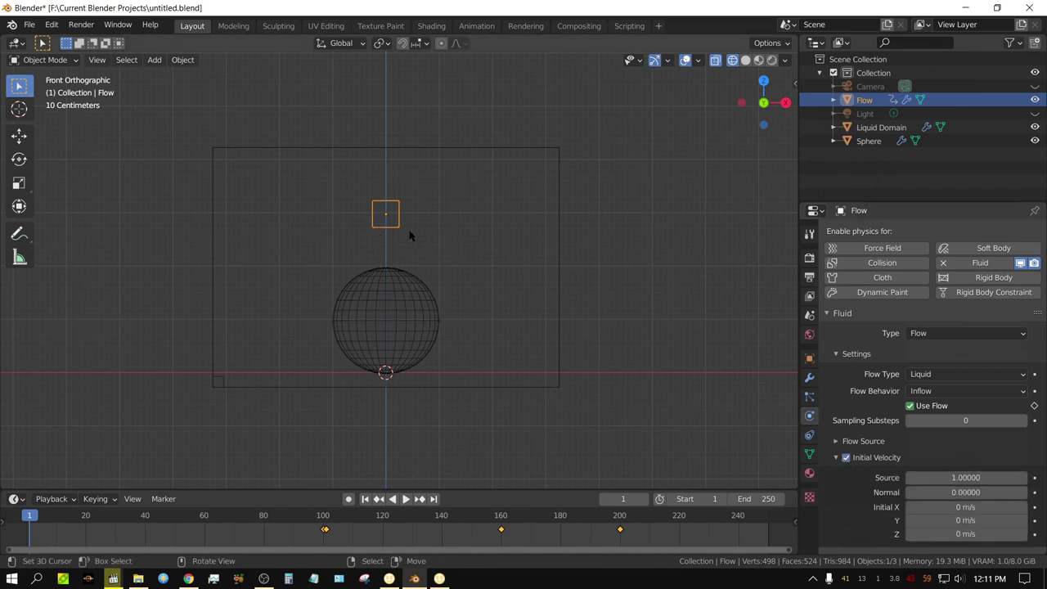
left_click(957, 534)
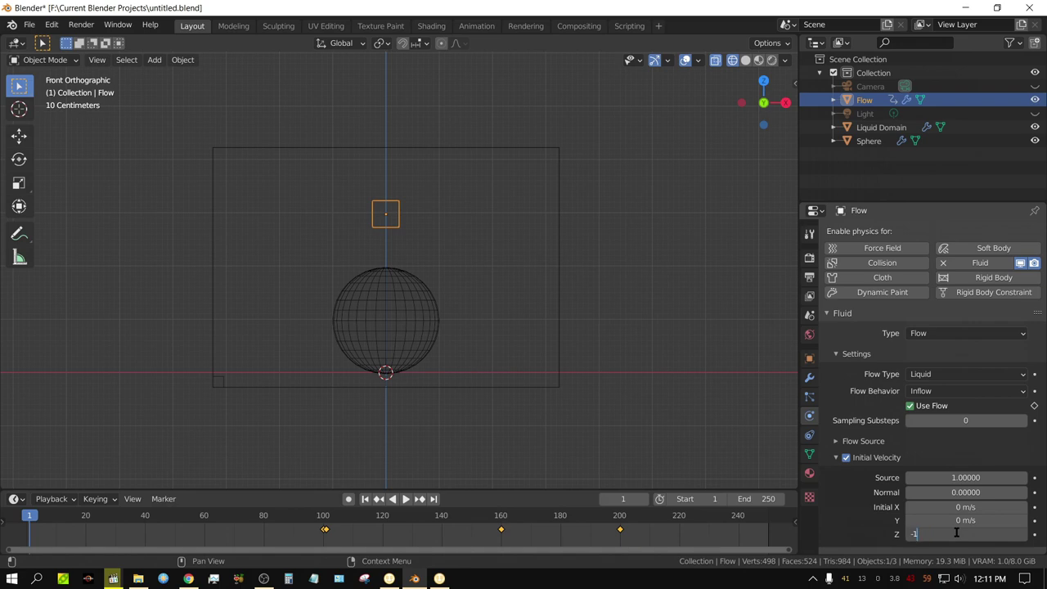
key("Return")
Bake the liquid domain's data with the downward initial velocity.
left_click(551, 288)
left_click(562, 287)
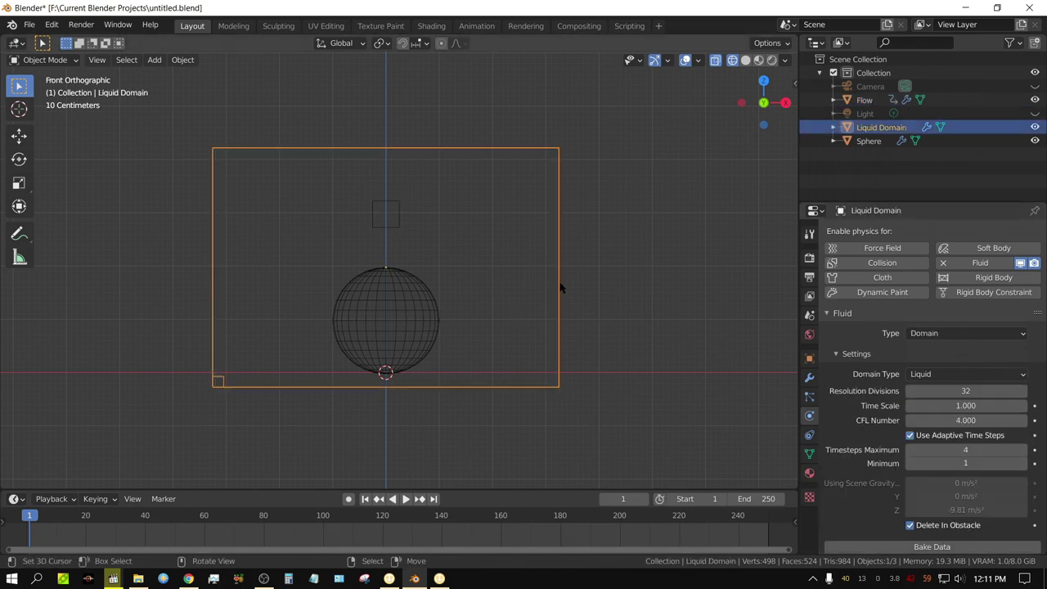
left_click(954, 547)
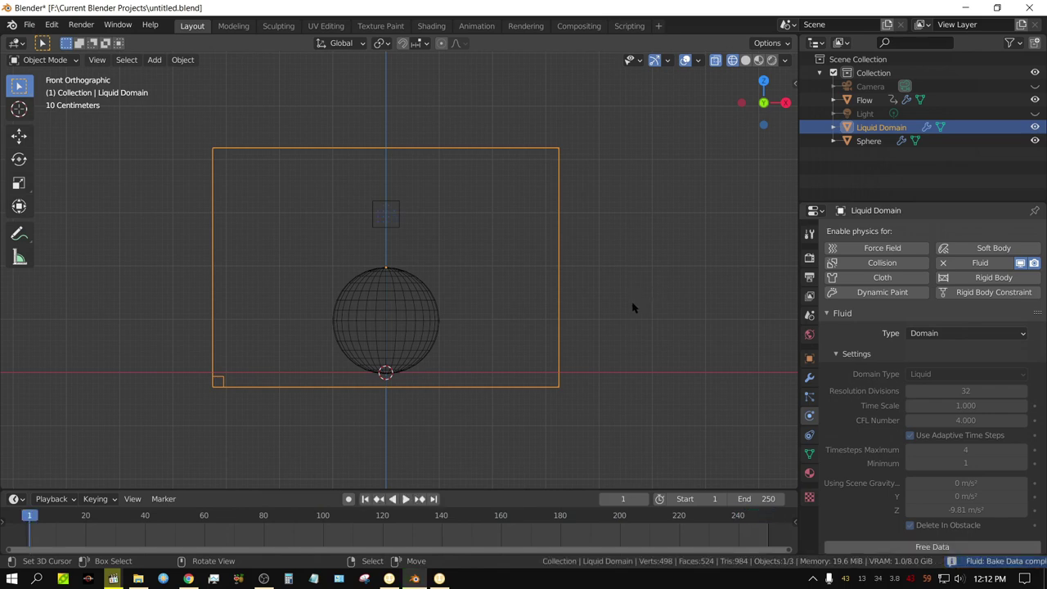
Play back the downward-velocity simulation, return to frame 1 and free the domain's baked data.
left_click(406, 500)
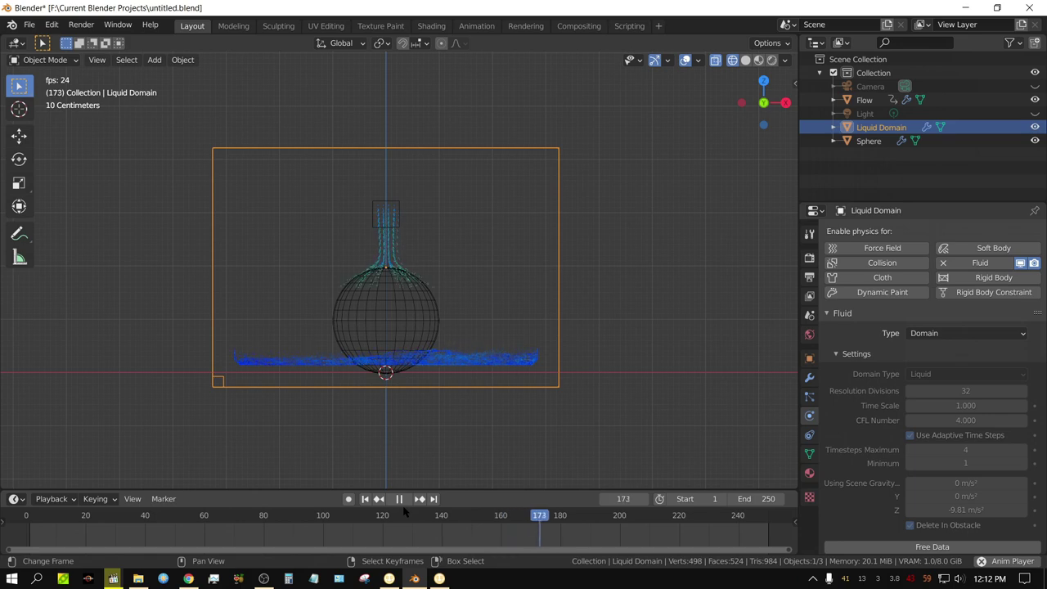
left_click(400, 499)
left_click(365, 499)
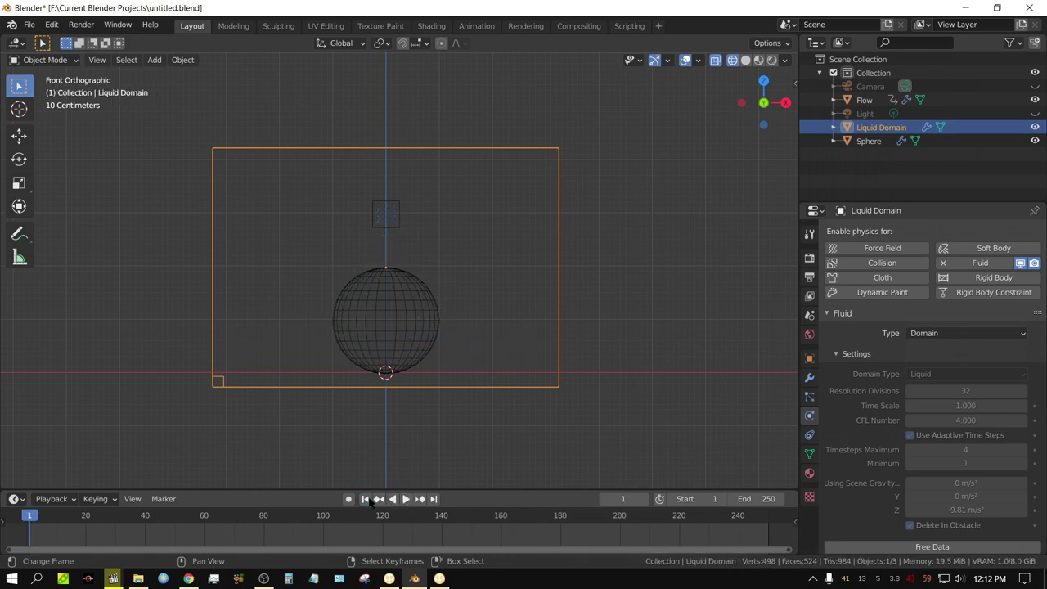
left_click(925, 548)
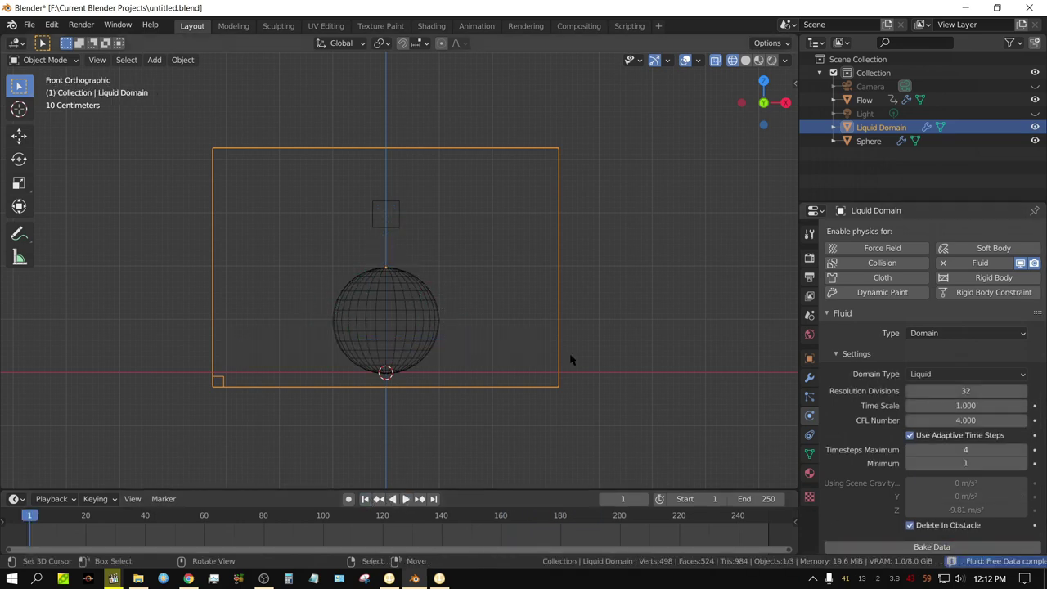
Set the Flow cube's initial Z velocity to 2 m/s and bake the liquid domain's data.
left_click(398, 218)
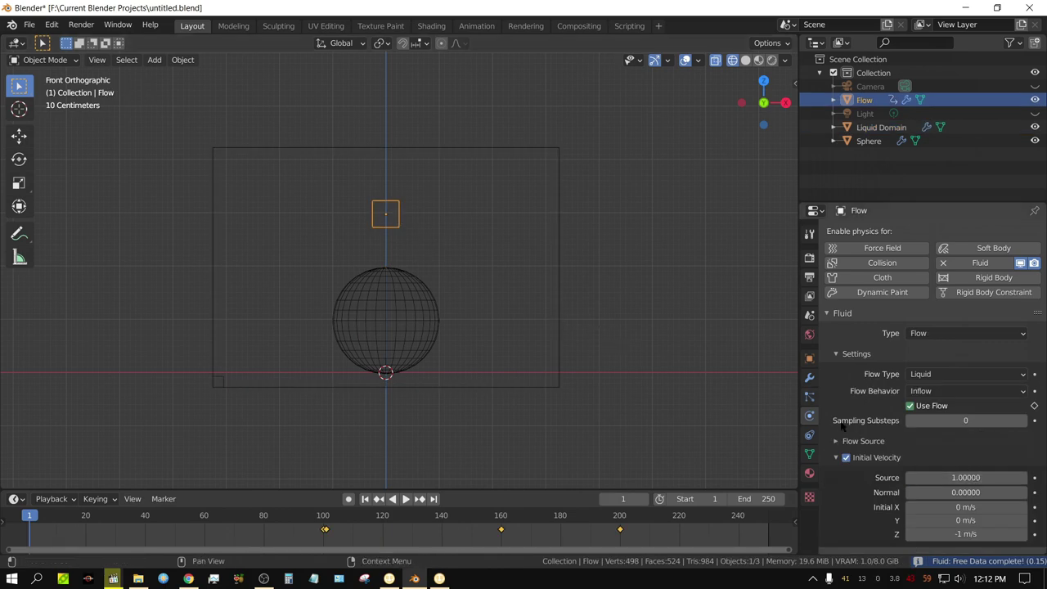
left_click(961, 533)
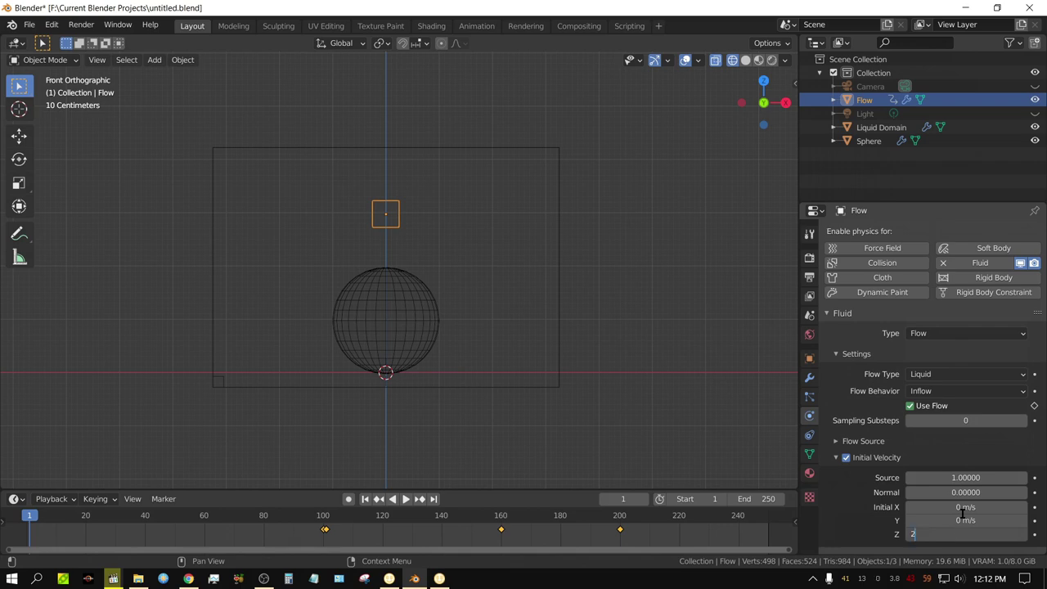
type("2")
key("Return")
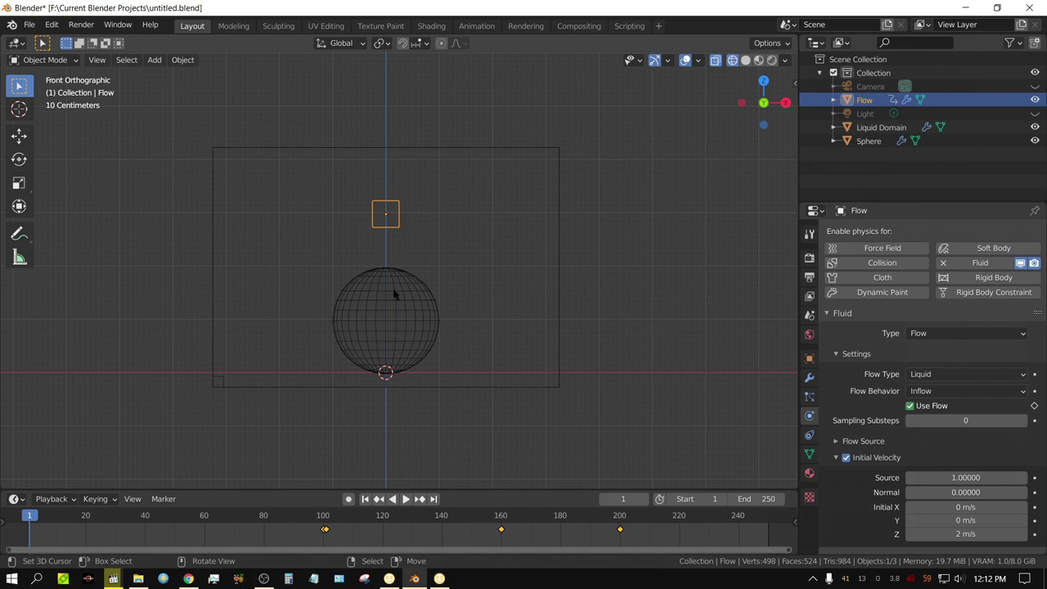
left_click(526, 150)
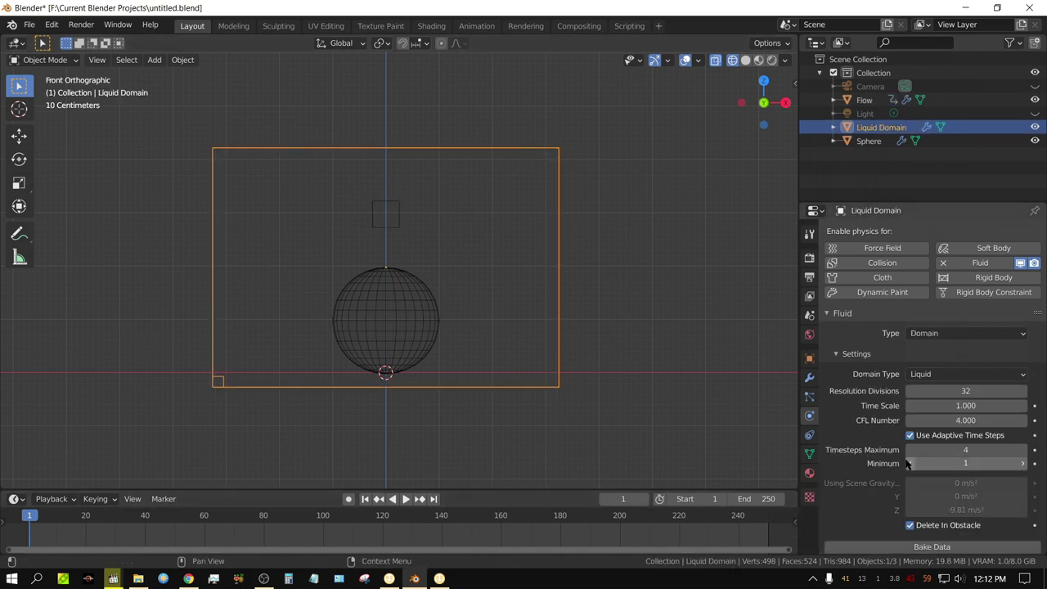
left_click(932, 546)
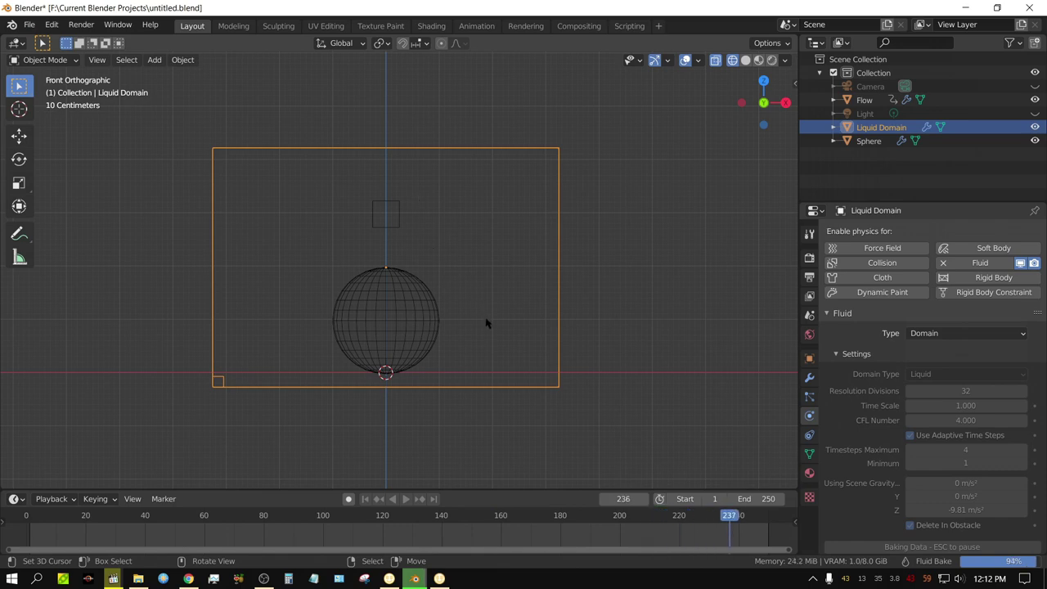
Play back the simulation baked with the 2 m/s Z velocity, return to frame 1 and free its data.
left_click(406, 500)
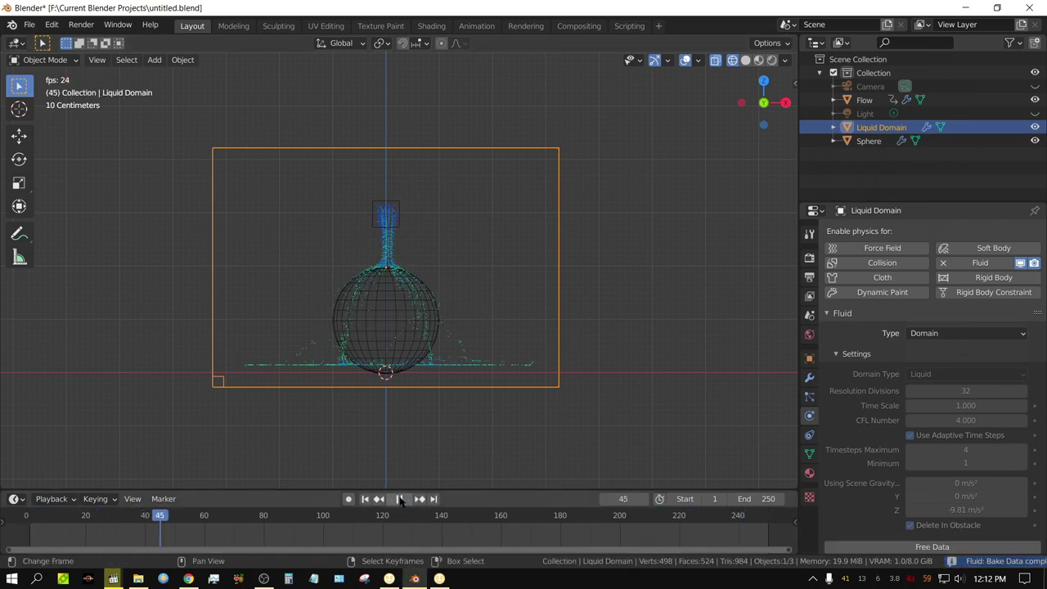
left_click(400, 500)
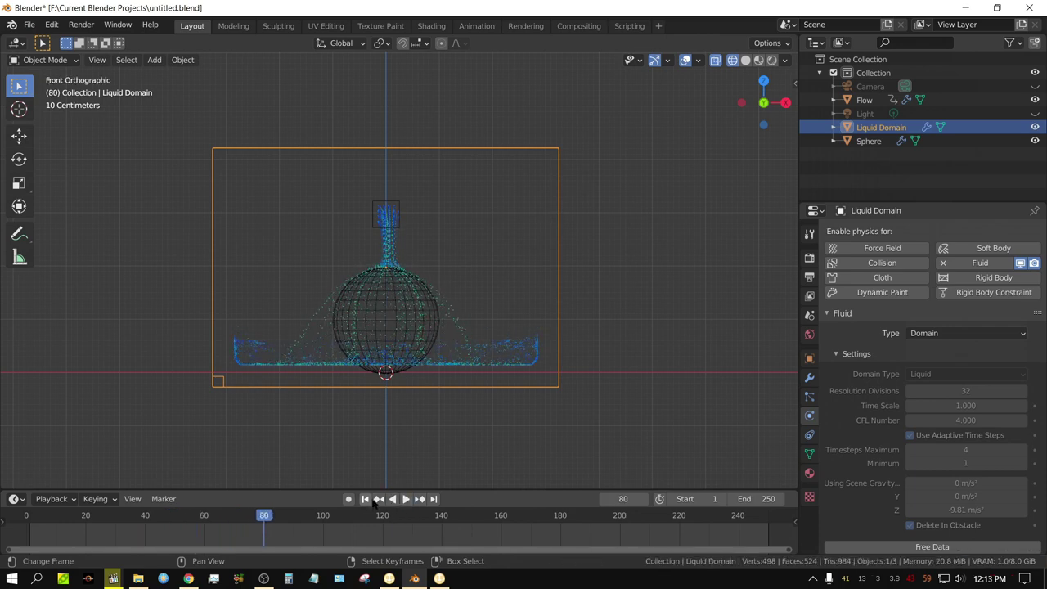
left_click(365, 499)
left_click(933, 546)
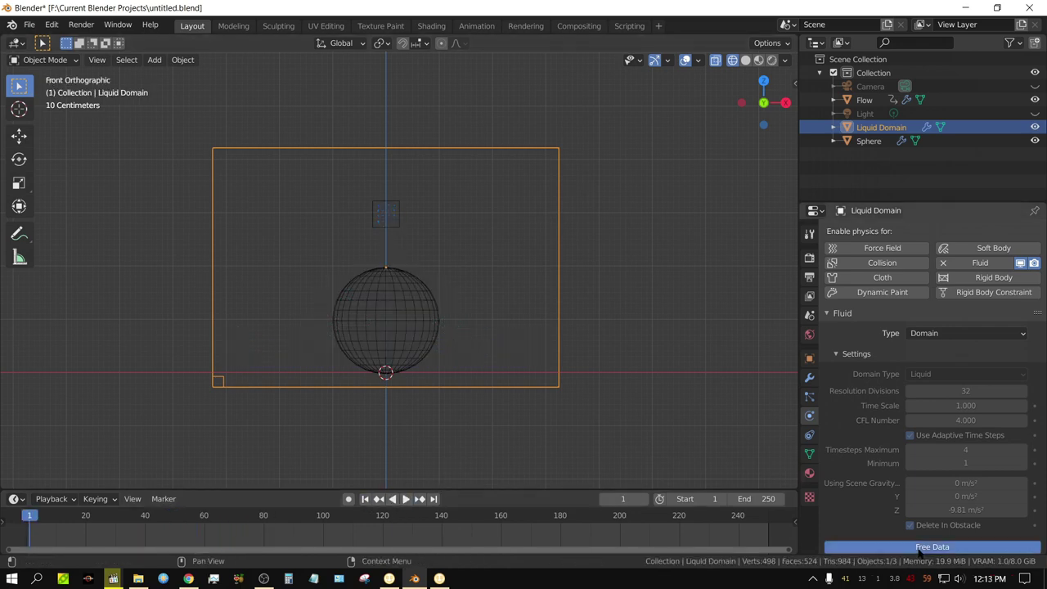
Set the Flow cube's initial Z velocity to 5 m/s and bake the liquid domain's data.
left_click(396, 209)
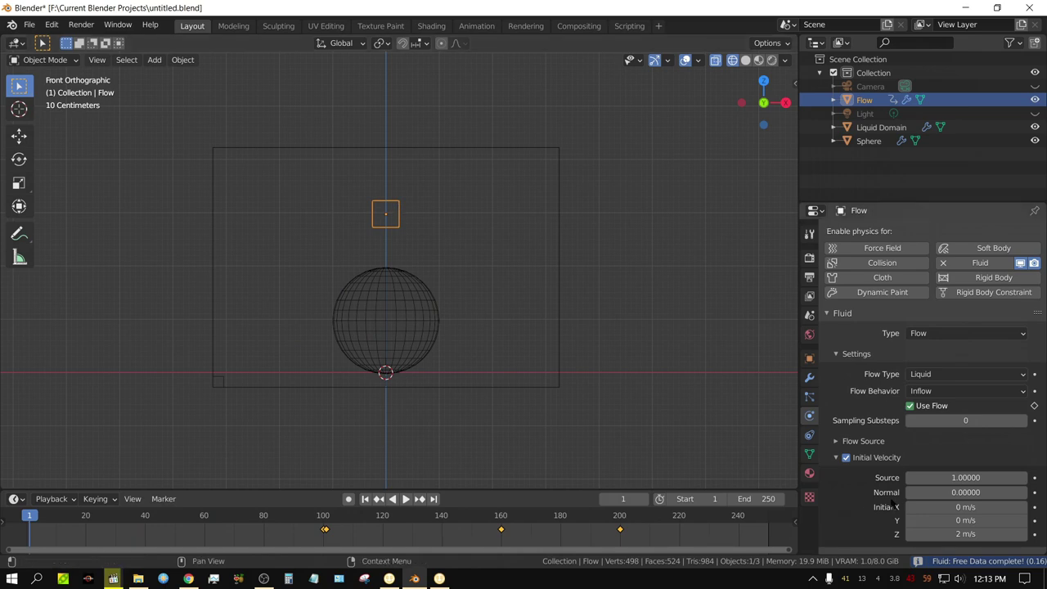
left_click(974, 534)
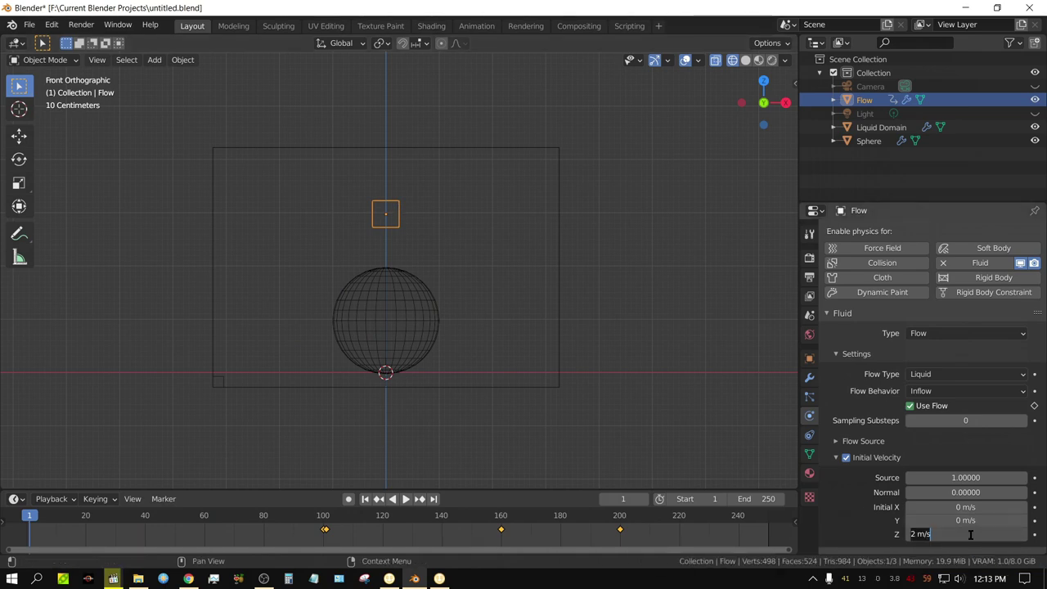
key("Return")
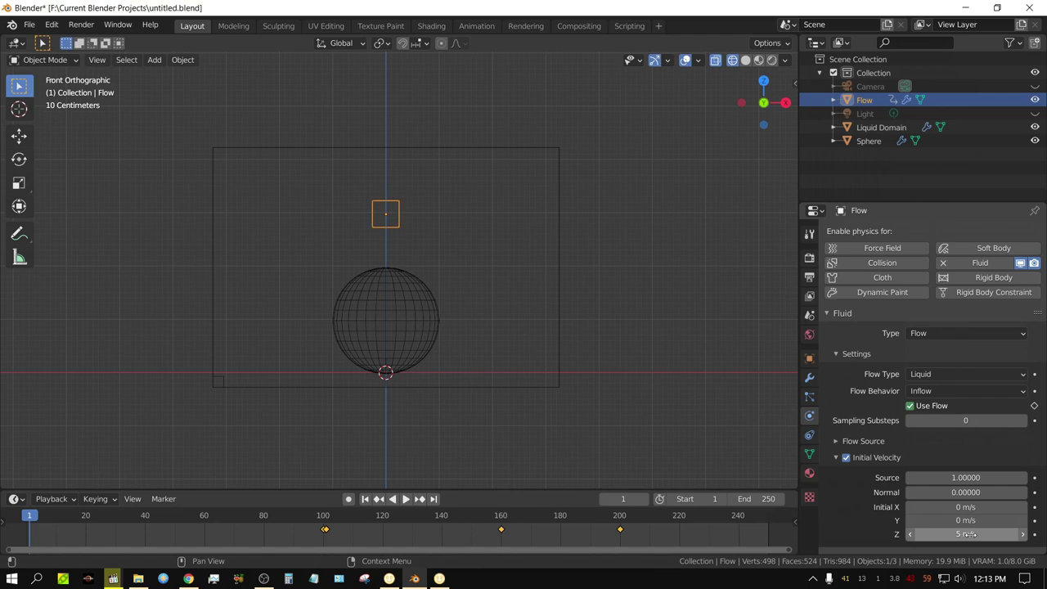
left_click(422, 156)
left_click(938, 547)
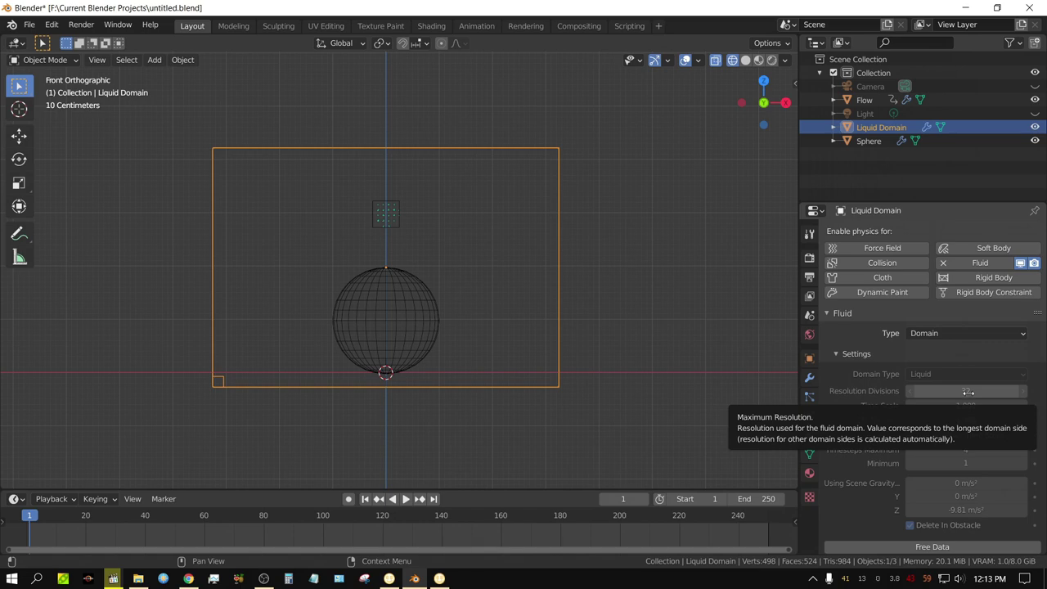
Play back the simulation baked with the 5 m/s Z velocity, return to frame 1 and free its data.
left_click(406, 499)
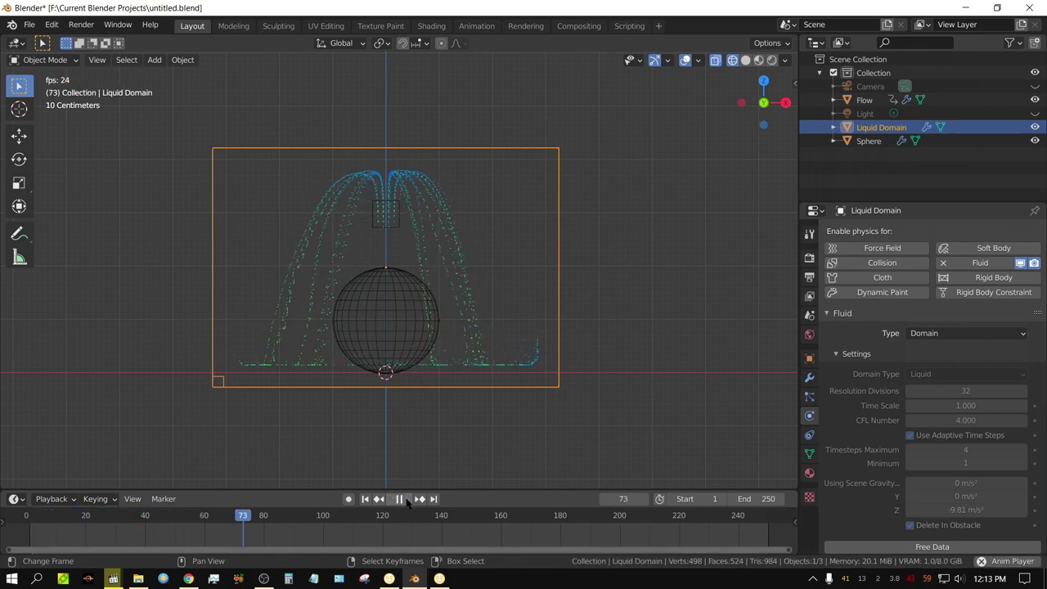
left_click(401, 500)
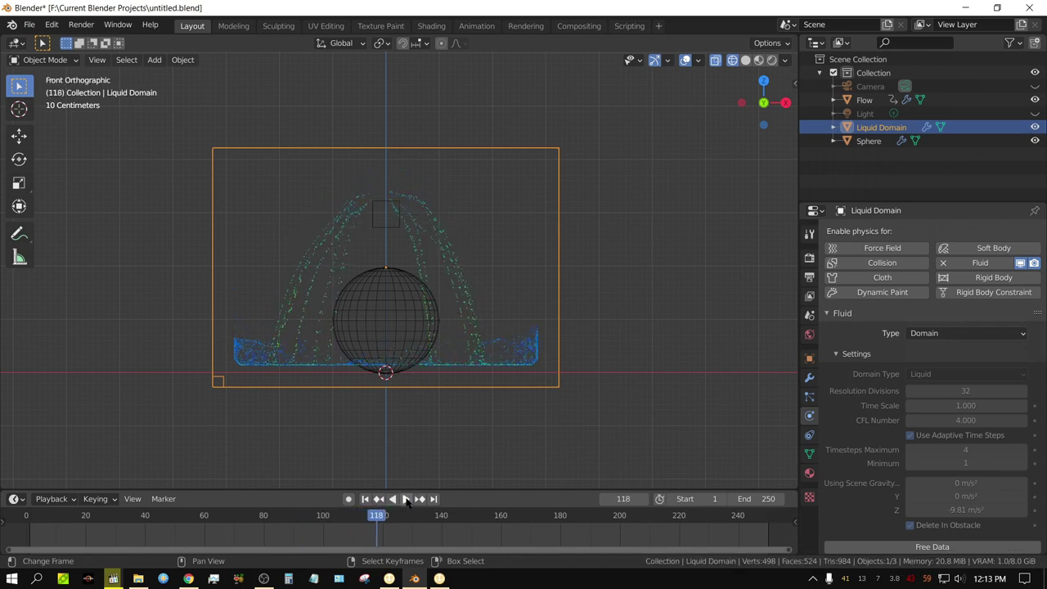
left_click(365, 499)
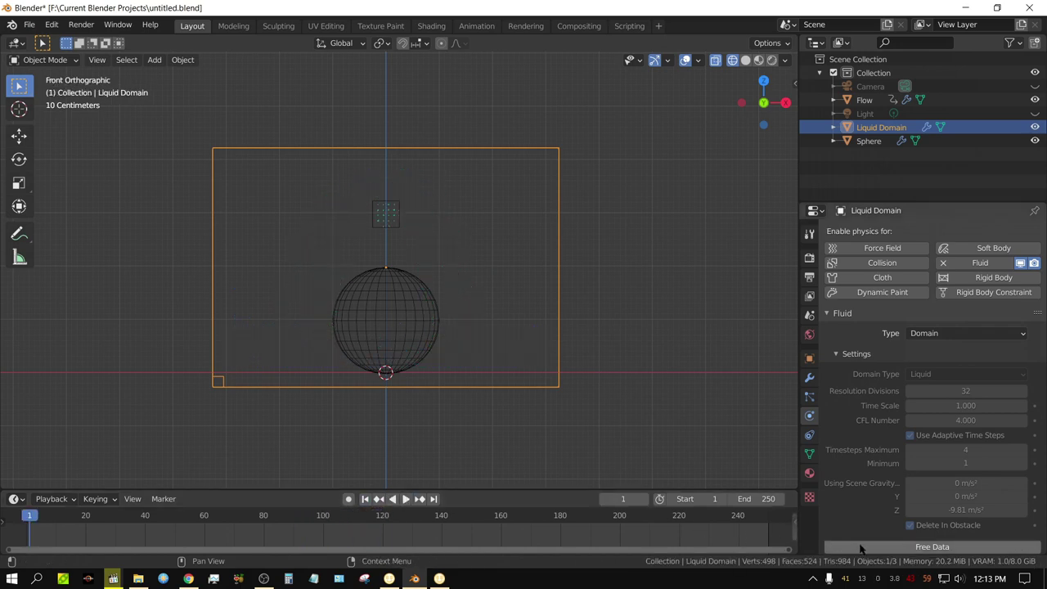
left_click(896, 548)
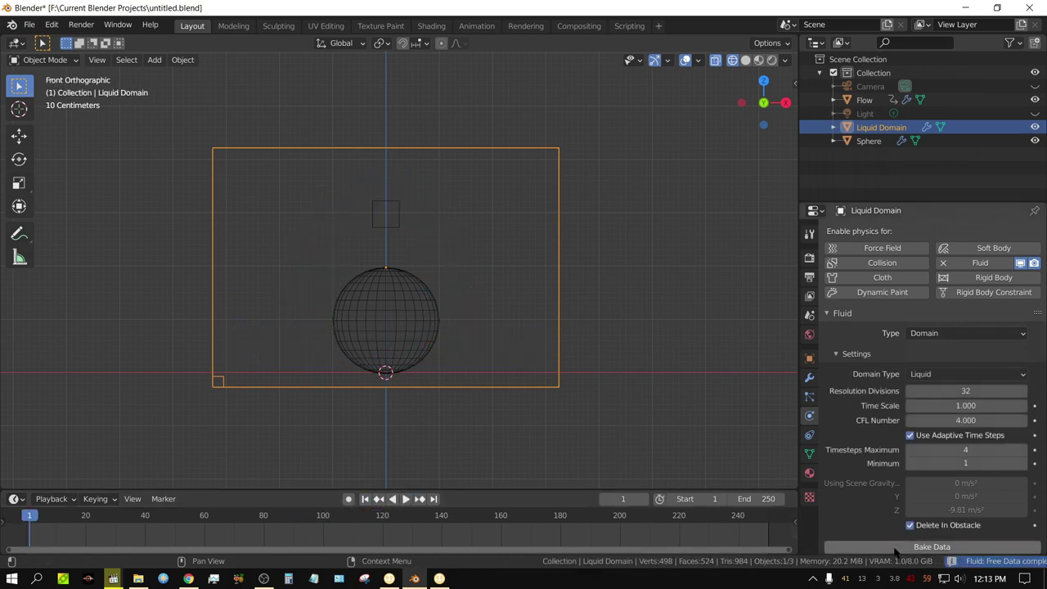
Set the Flow cube's initial X velocity to 5 m/s and bake the liquid domain's data.
left_click(399, 205)
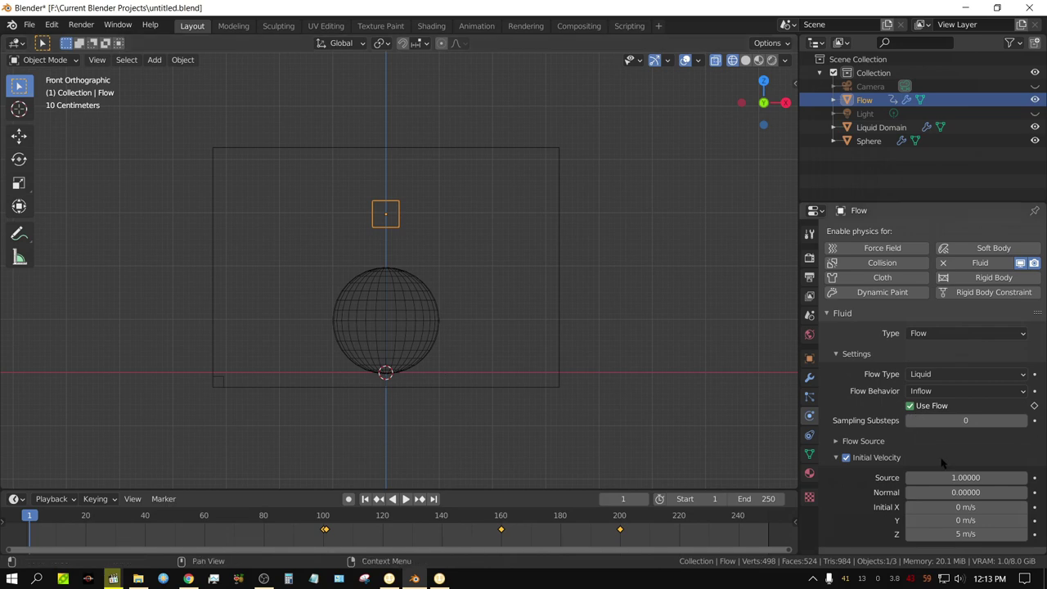
left_click(954, 507)
key("Return")
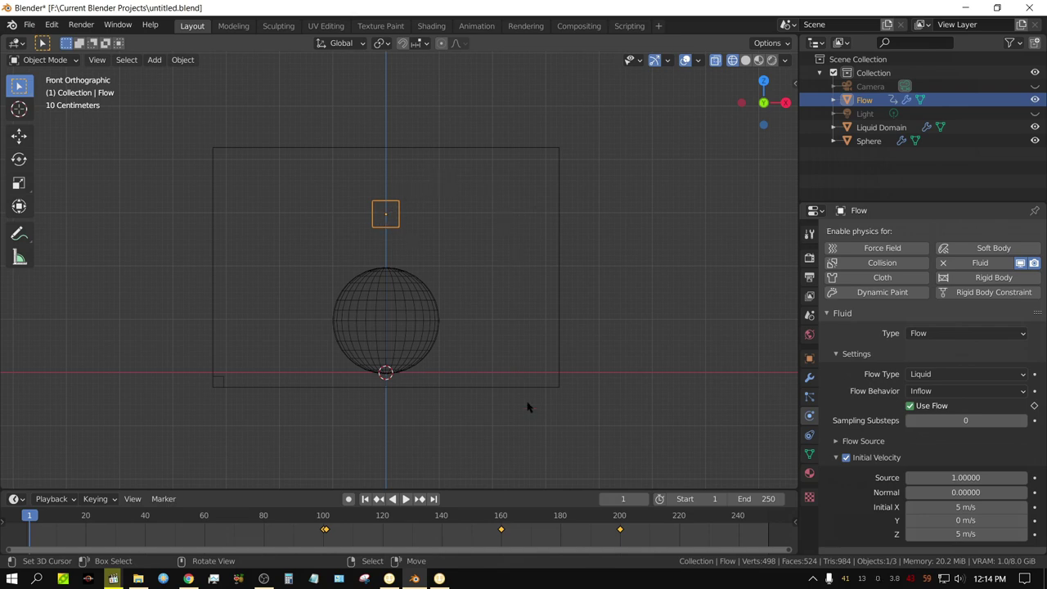
left_click(461, 157)
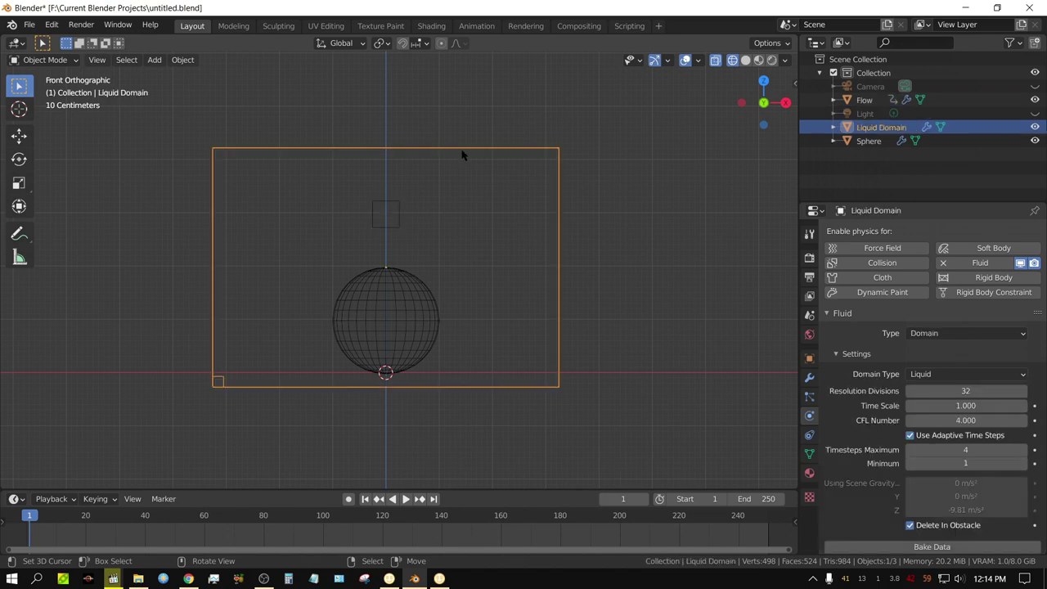
left_click(939, 548)
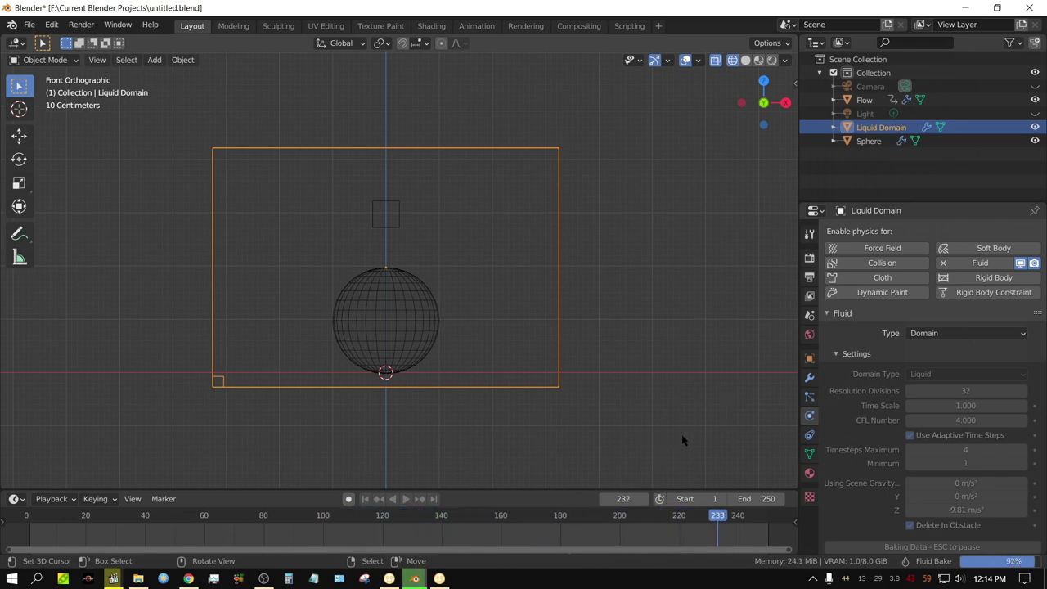
Play back the simulation with combined X and Z initial velocity, review the Flow cube's velocity settings and return to frame 1.
left_click(405, 500)
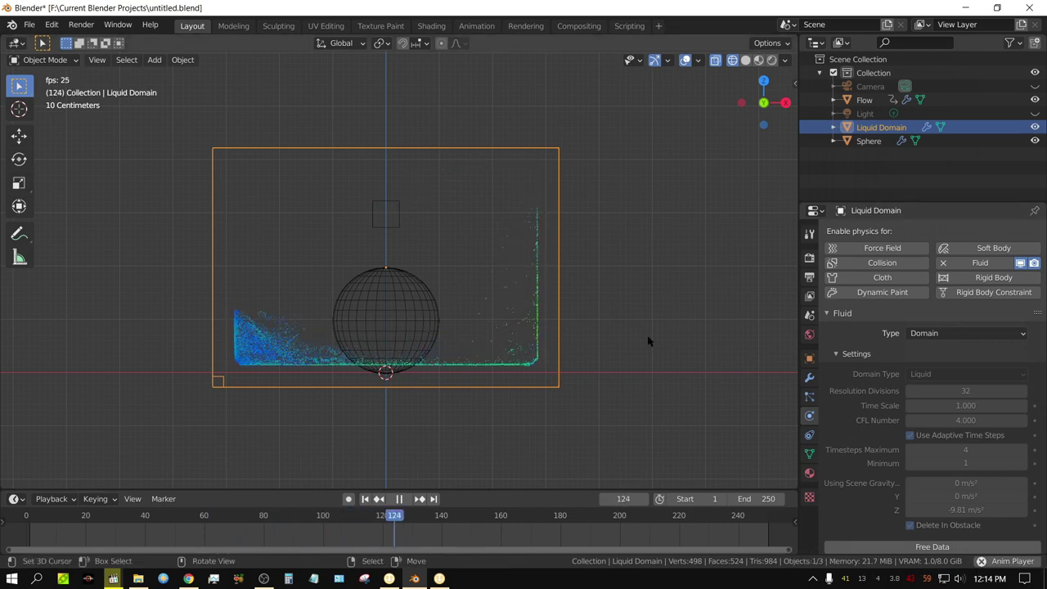
left_click(385, 212)
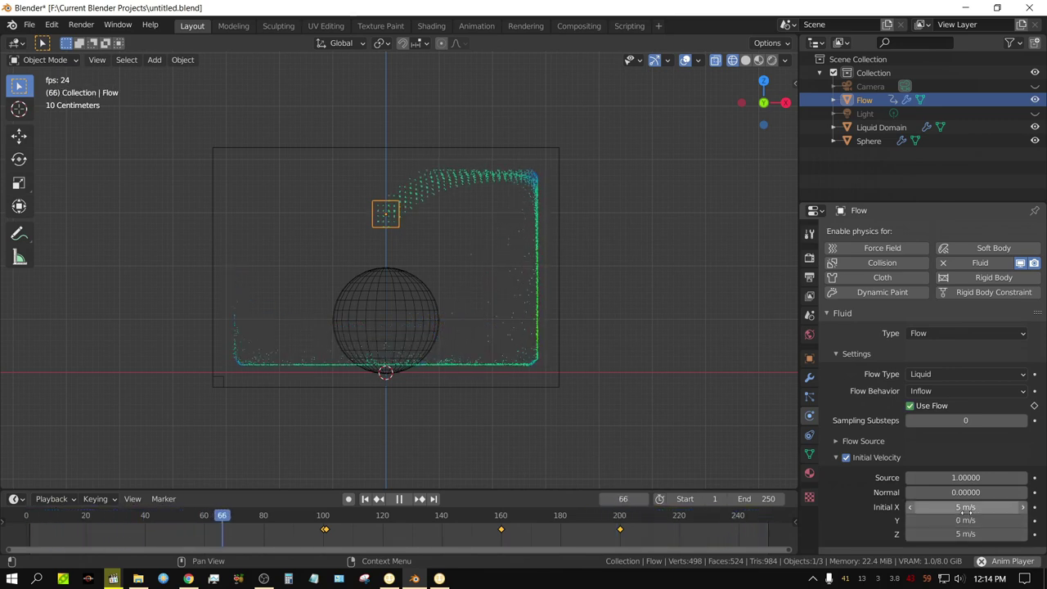
left_click(400, 500)
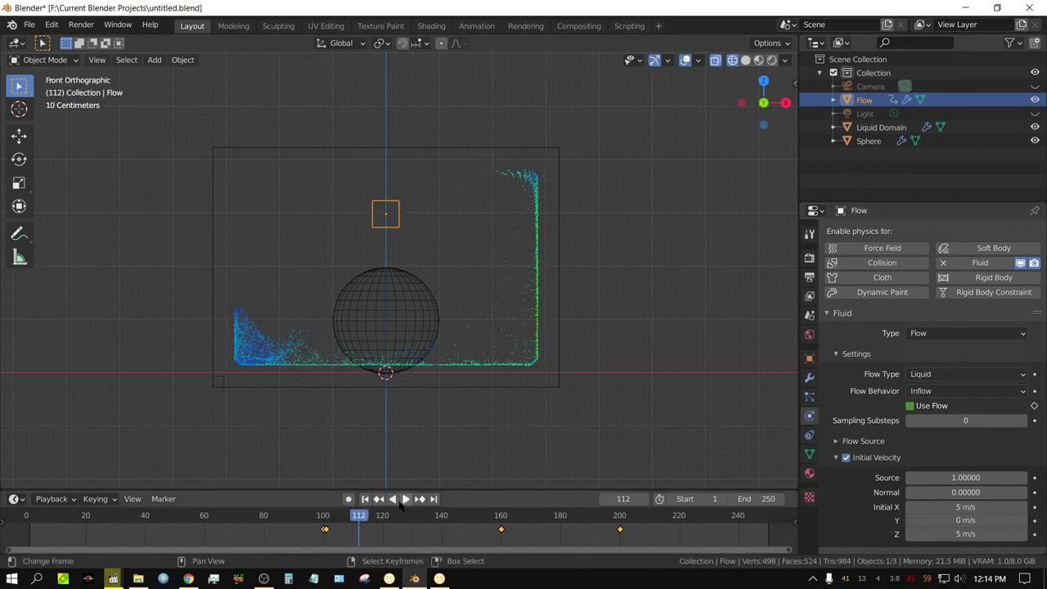
left_click(365, 498)
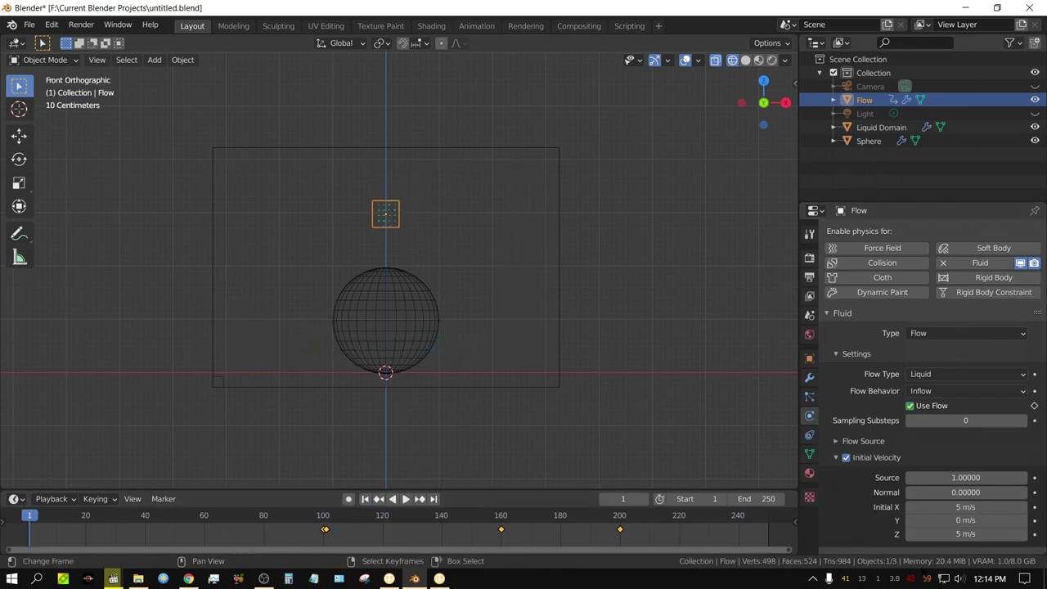
Disable Initial Velocity on the Flow cube and free the liquid domain's baked data.
left_click(847, 458)
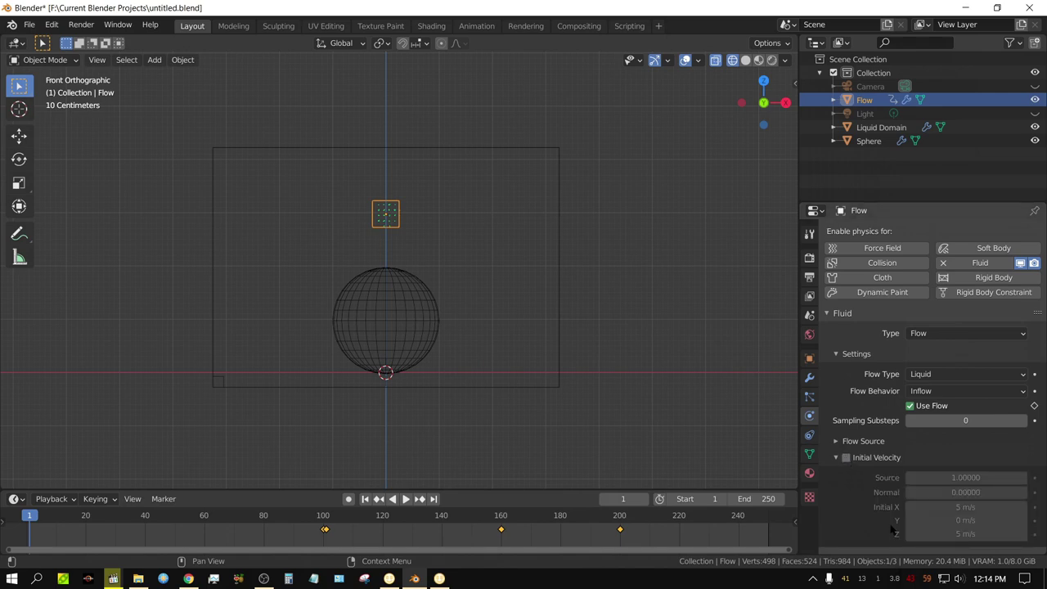
left_click(536, 149)
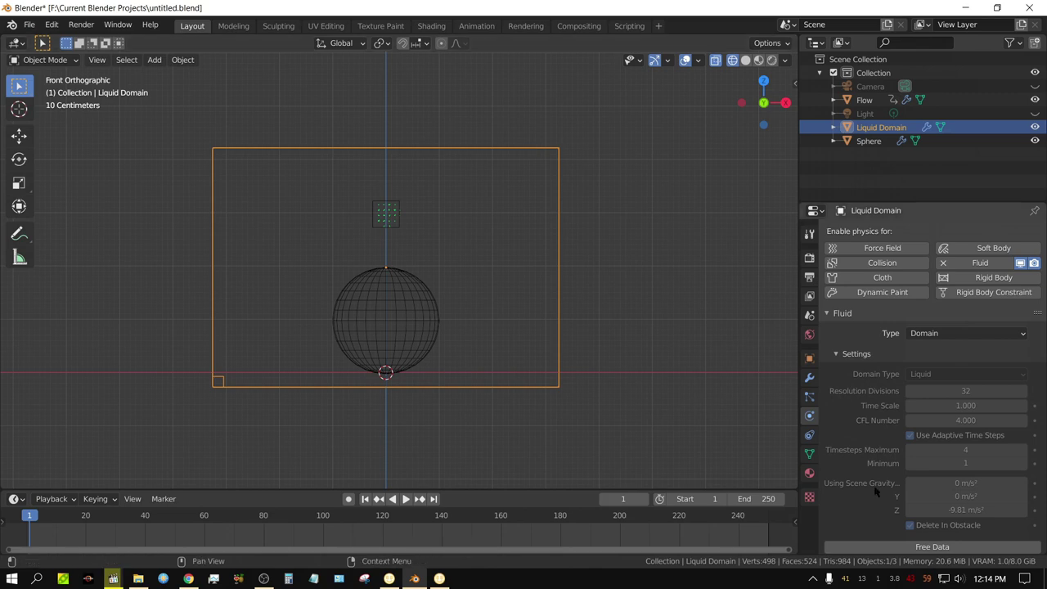
left_click(926, 547)
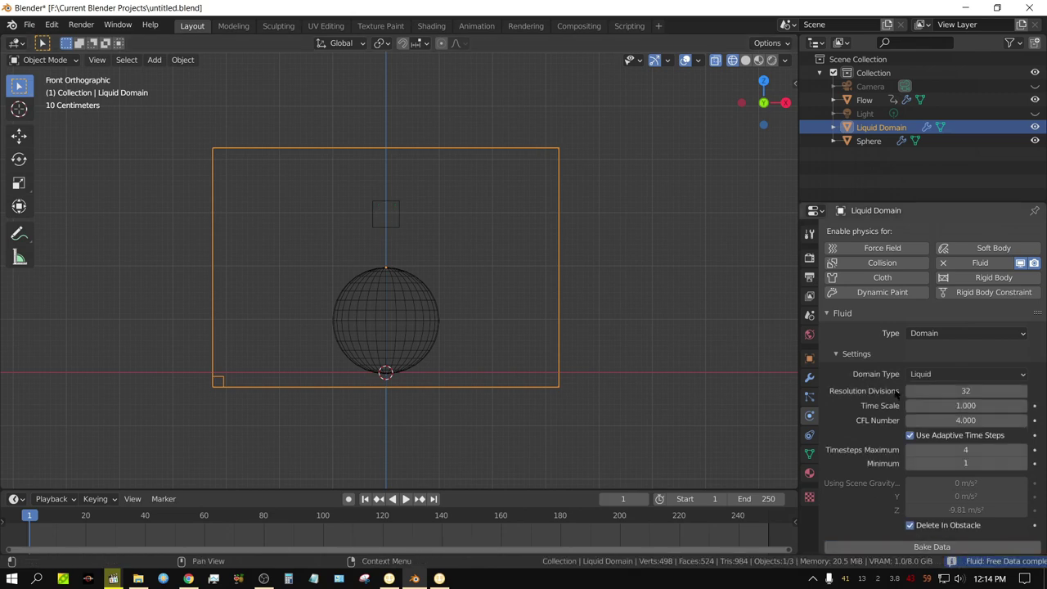
Set the liquid domain's Resolution Divisions to 64 and bake its data.
left_click(954, 391)
type("64")
key("Return")
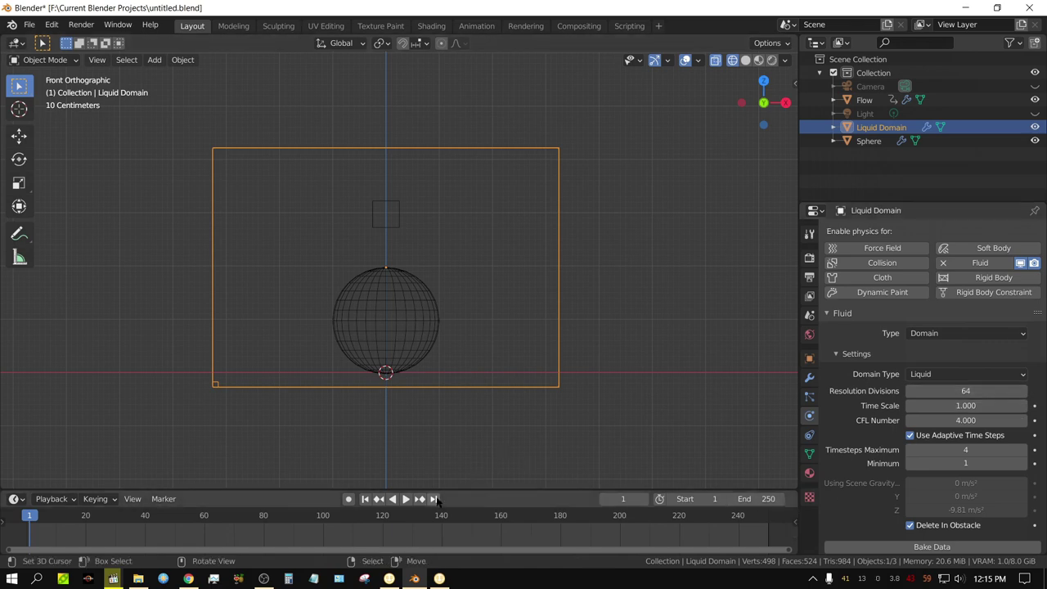
left_click(933, 546)
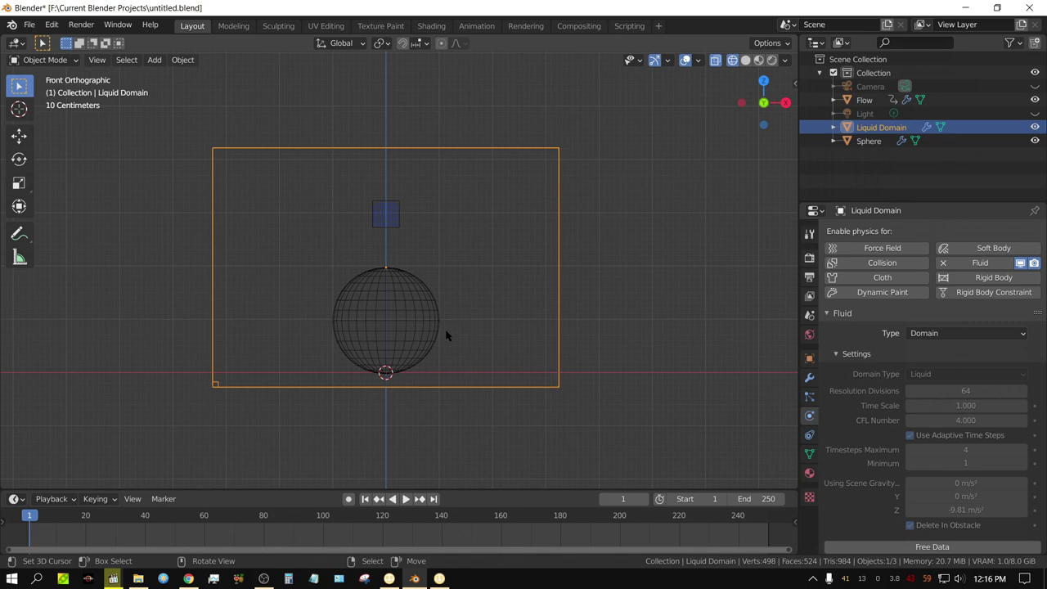
Play back the simulation baked at 64 resolution divisions and return to frame 1.
left_click(406, 500)
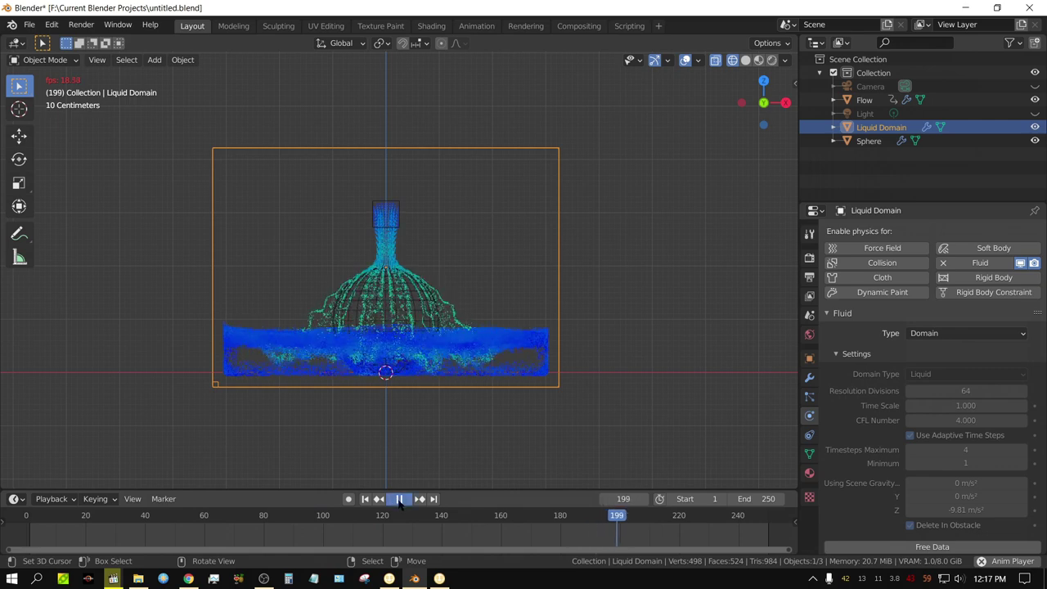
key("space")
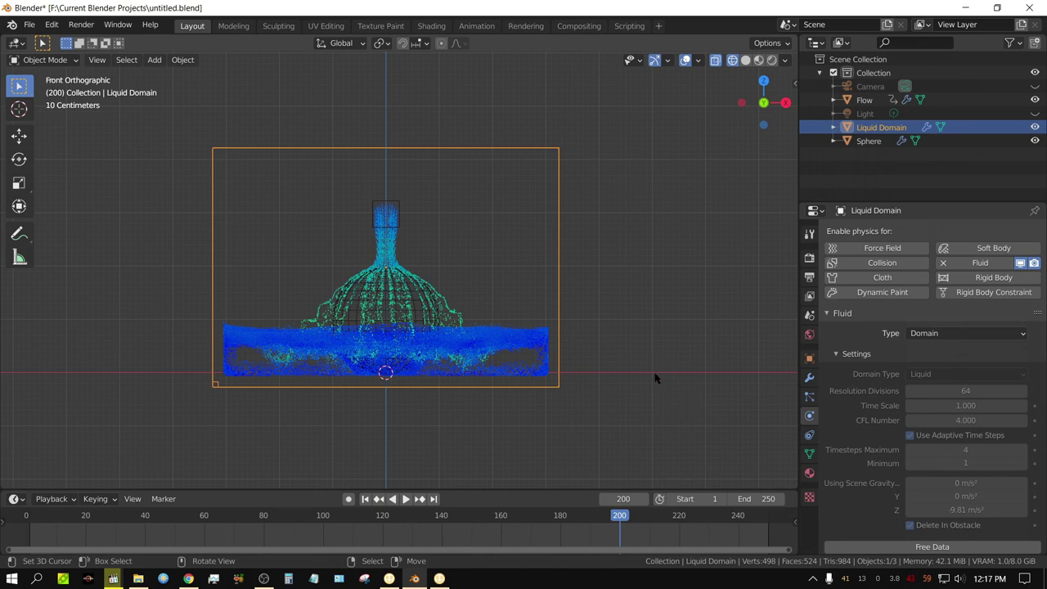
left_click(365, 500)
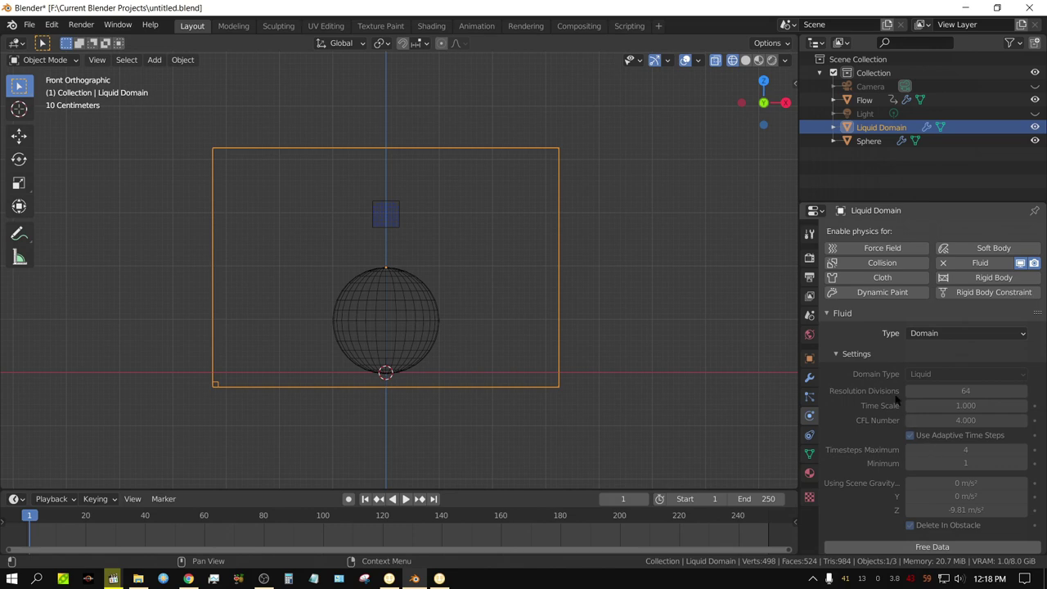
scroll(885, 491, "down", 2)
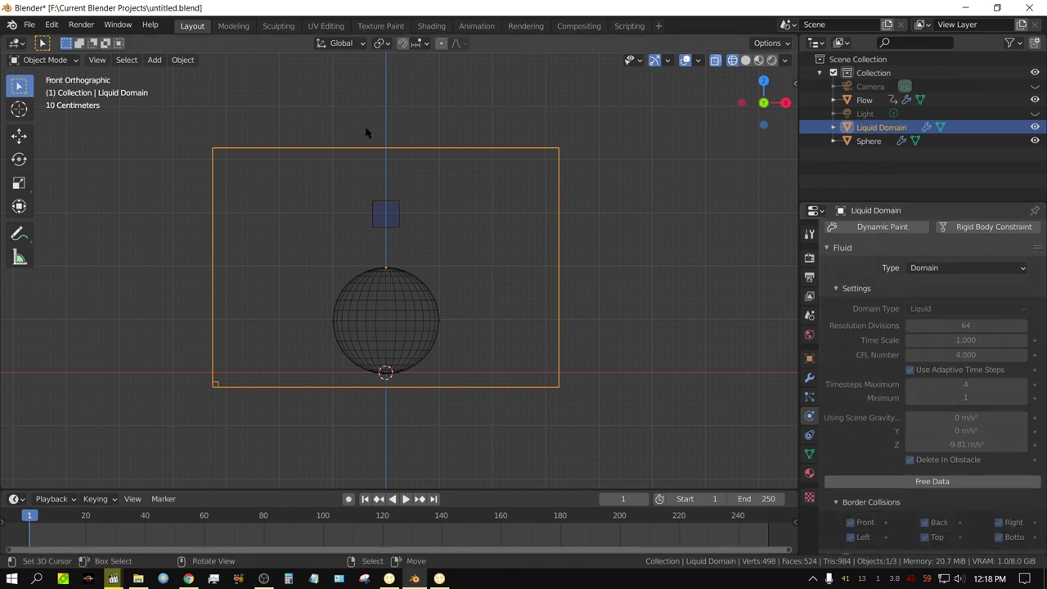
left_click(405, 500)
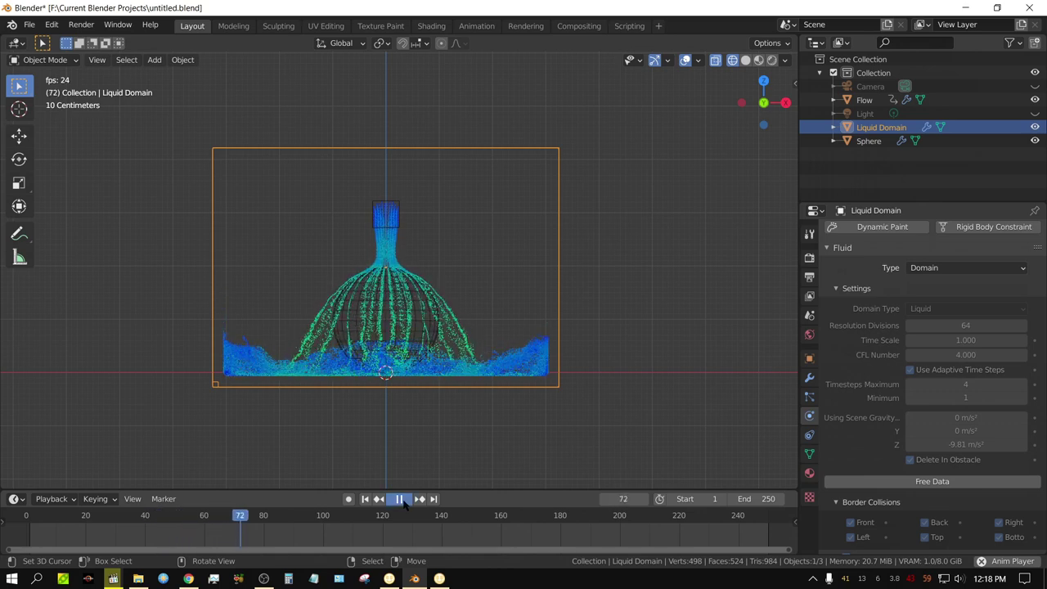
left_click(399, 499)
left_click(365, 500)
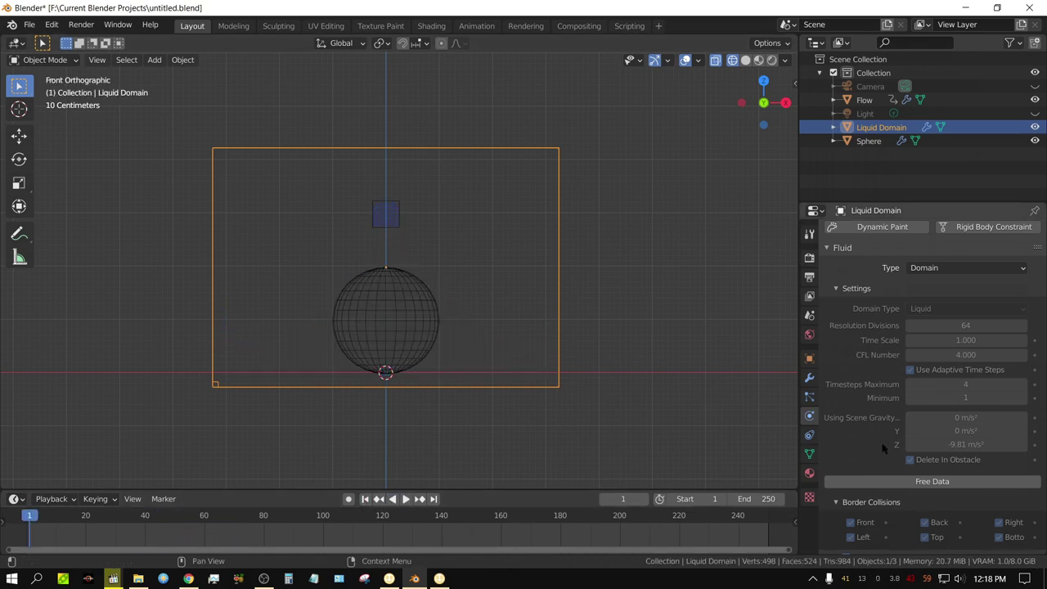
Enable Mesh in the liquid domain's fluid settings and expand its options.
scroll(883, 448, "down", 8)
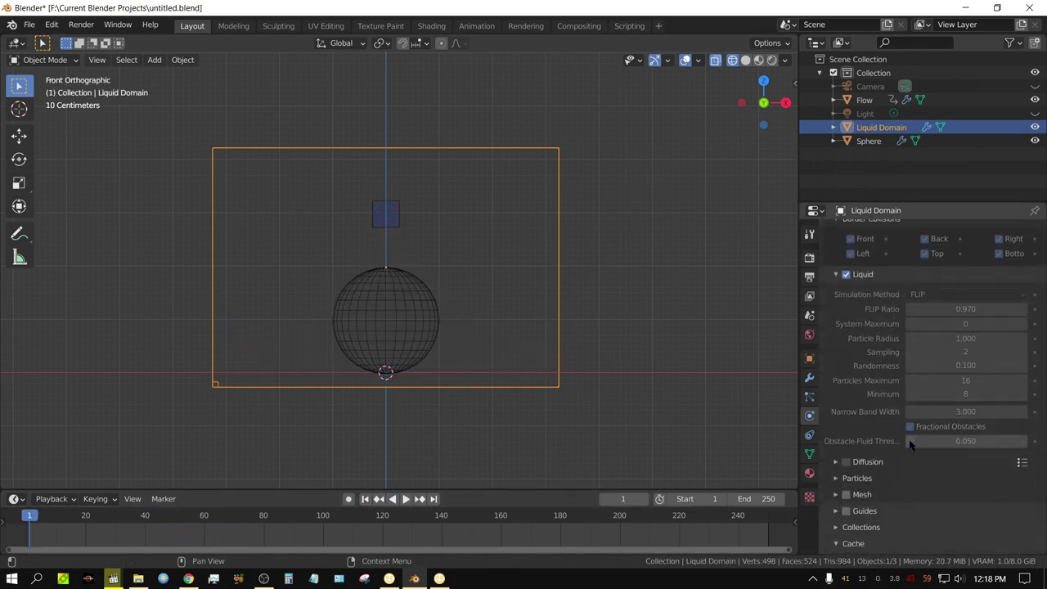
scroll(911, 443, "down", 2)
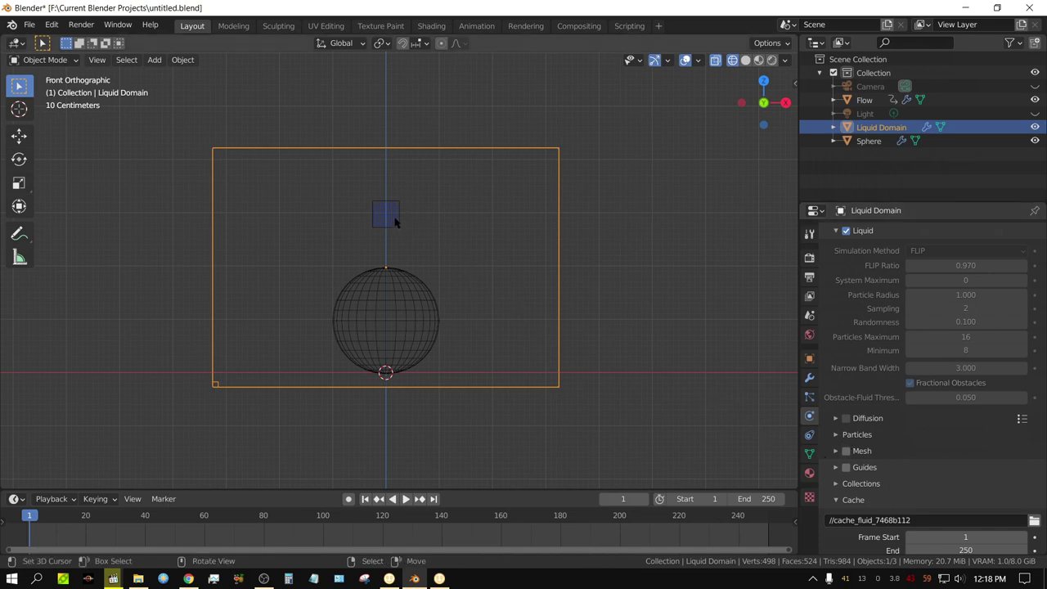
left_click(837, 455)
left_click(846, 451)
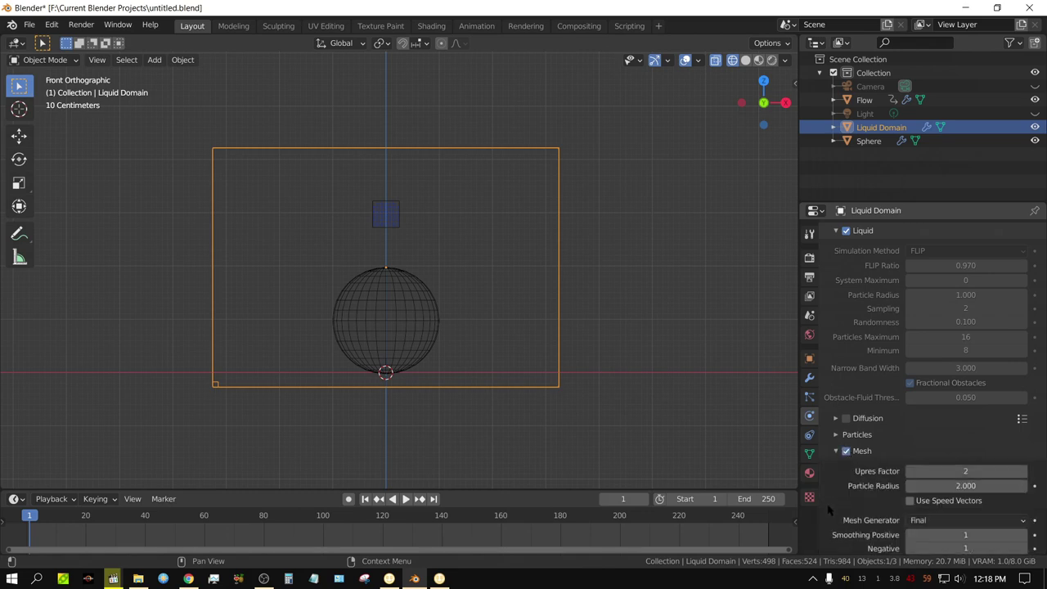
Examine the mesh options, including the Upres Factor, and view the domain box from the front and at an angle.
scroll(828, 509, "down", 5)
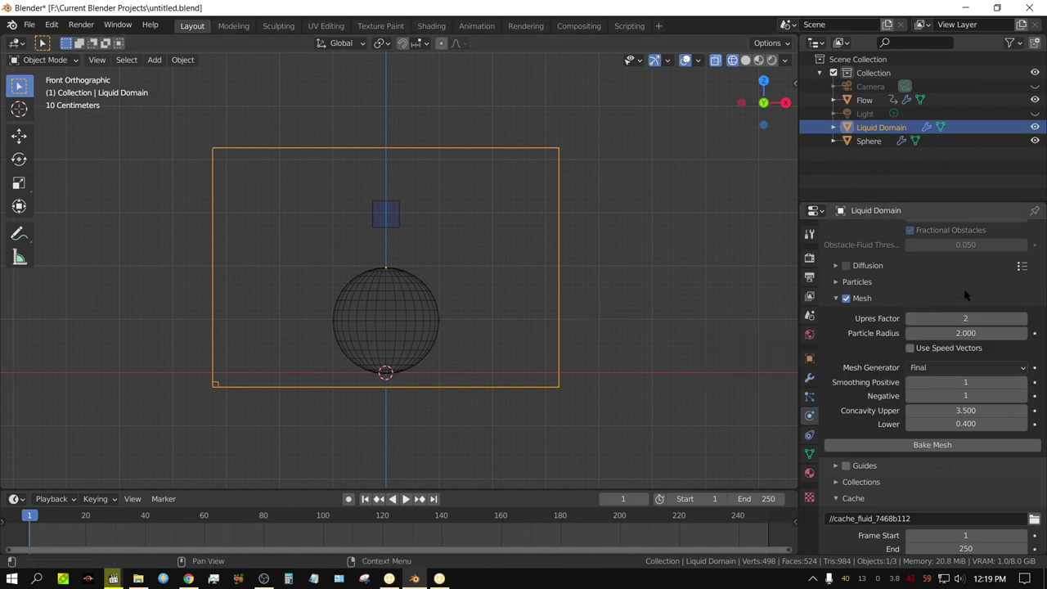
scroll(966, 296, "up", 15)
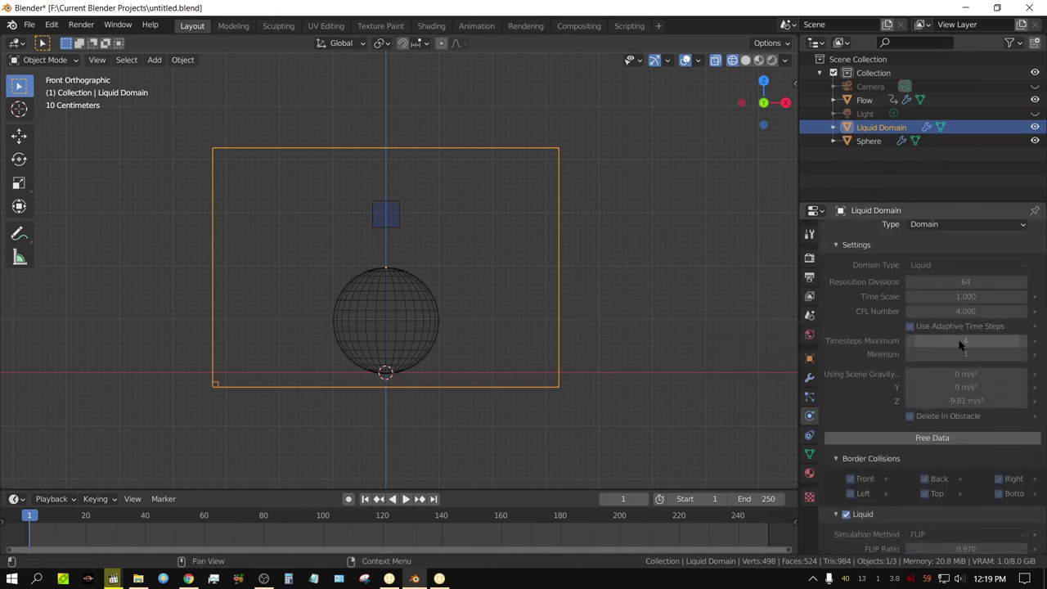
scroll(962, 344, "up", 1)
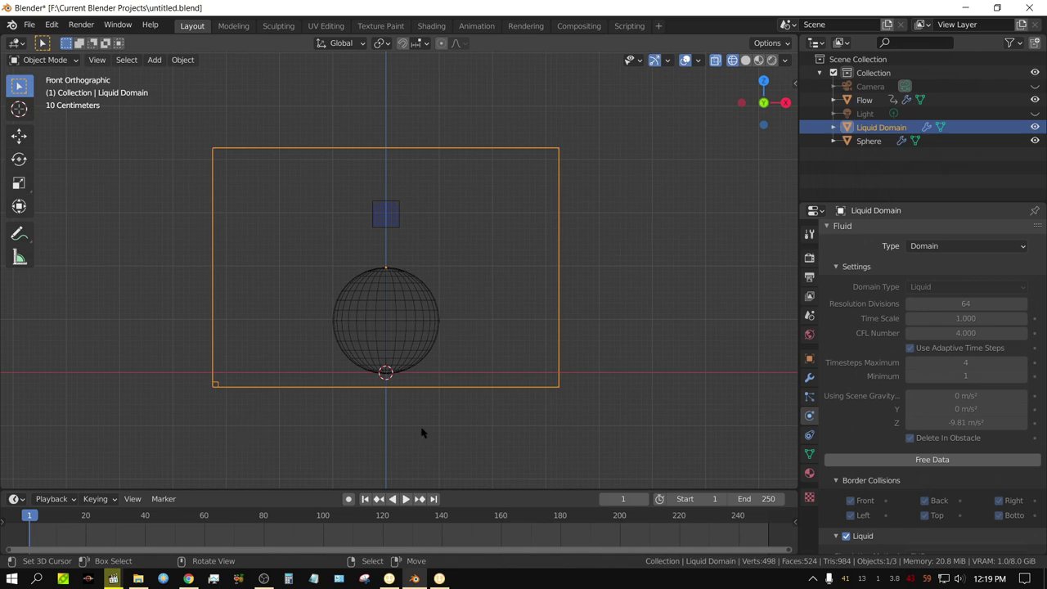
middle_click_drag(603, 388, 269, 346)
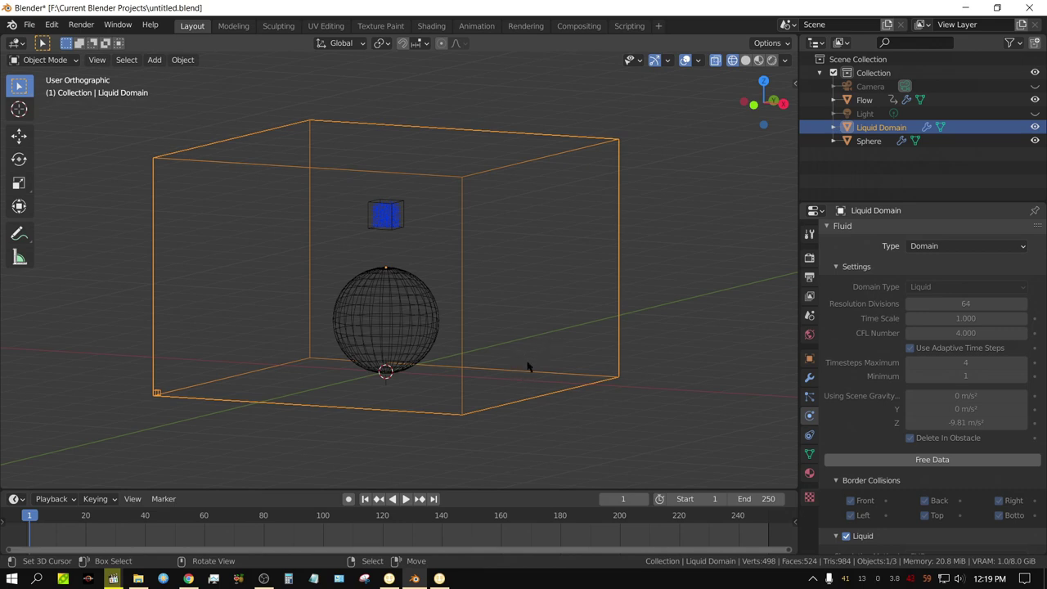
key("KP_1")
scroll(946, 500, "down", 10)
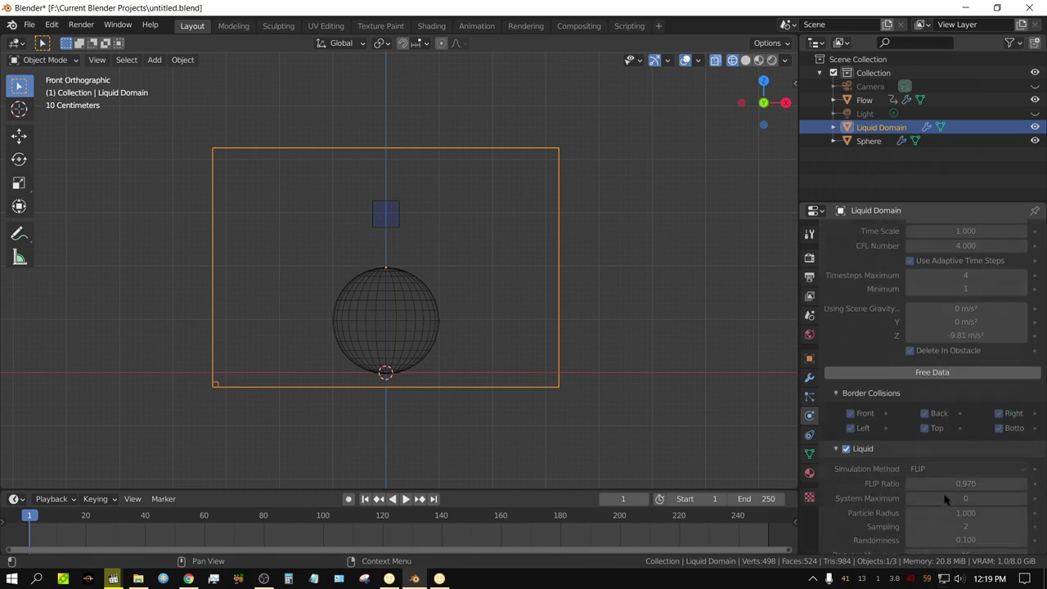
scroll(947, 493, "down", 4)
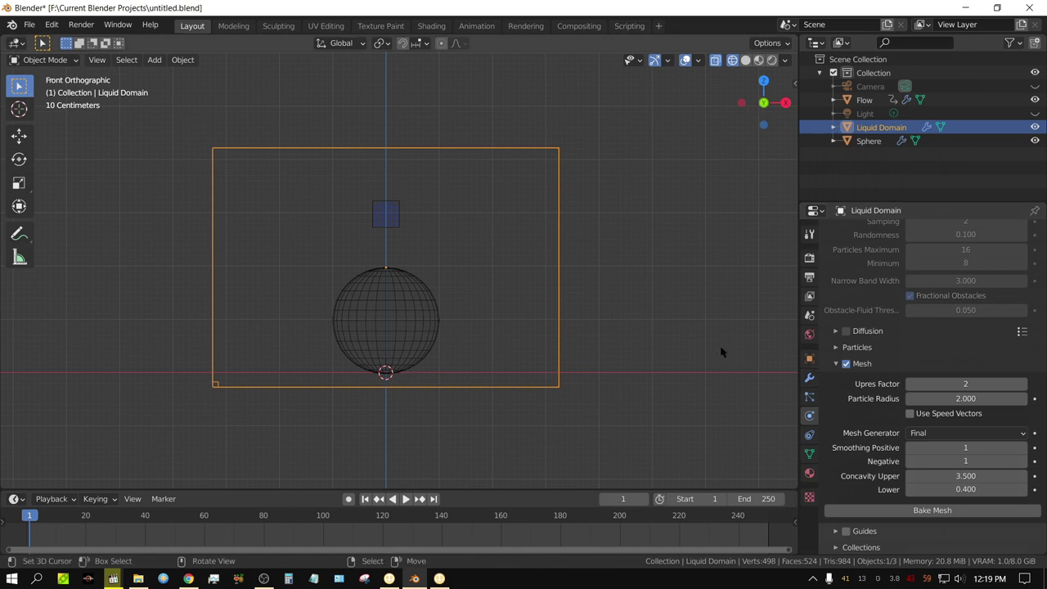
left_click(911, 384)
left_click(1013, 390)
middle_click_drag(624, 303, 600, 316)
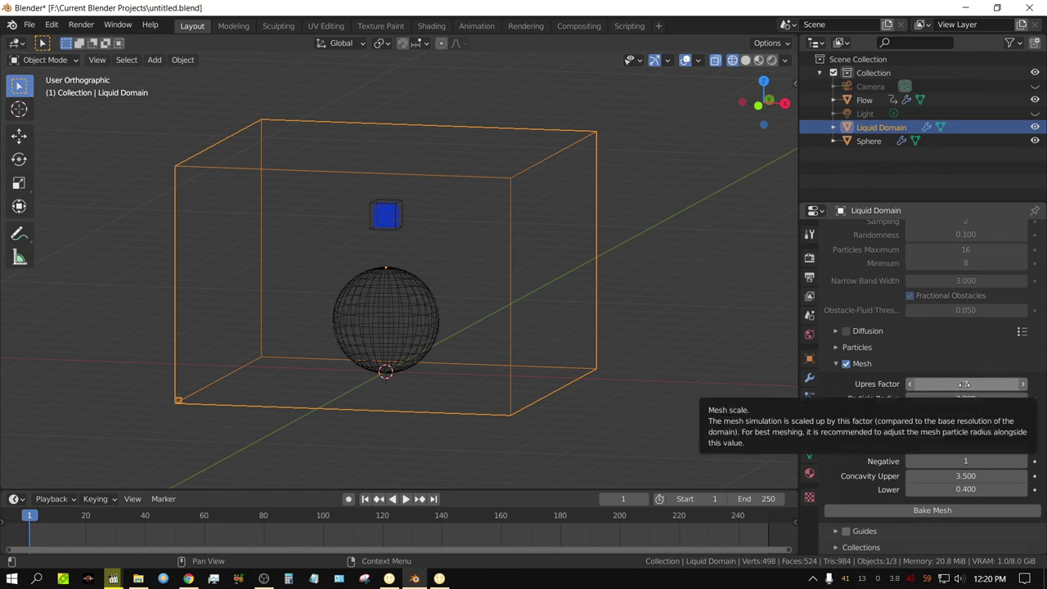
Compare the domain's Resolution Divisions with the mesh's Upres Factor and Particle Radius.
scroll(966, 397, "up", 5)
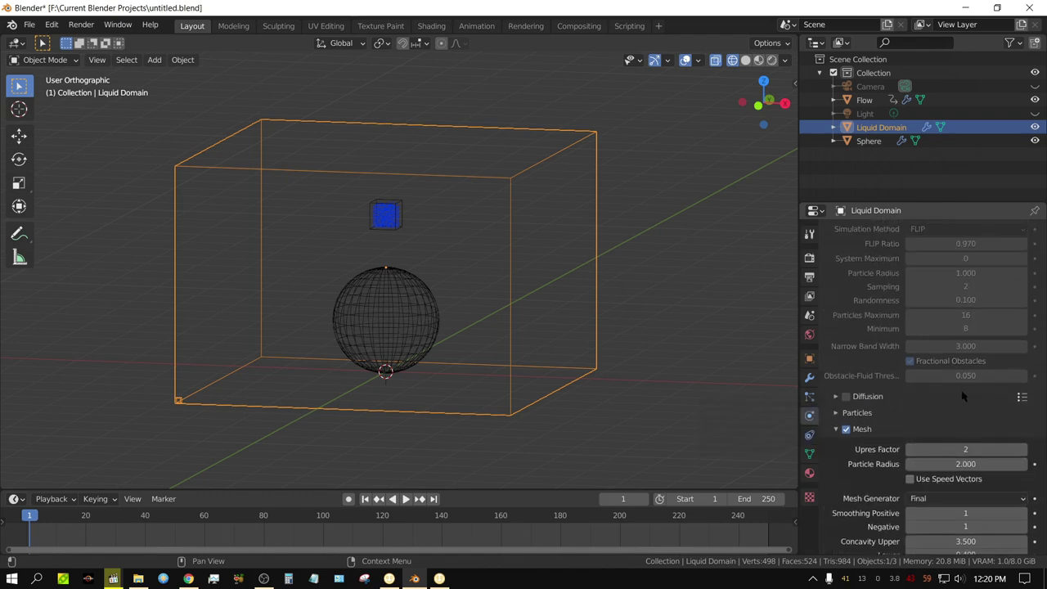
scroll(961, 394, "up", 9)
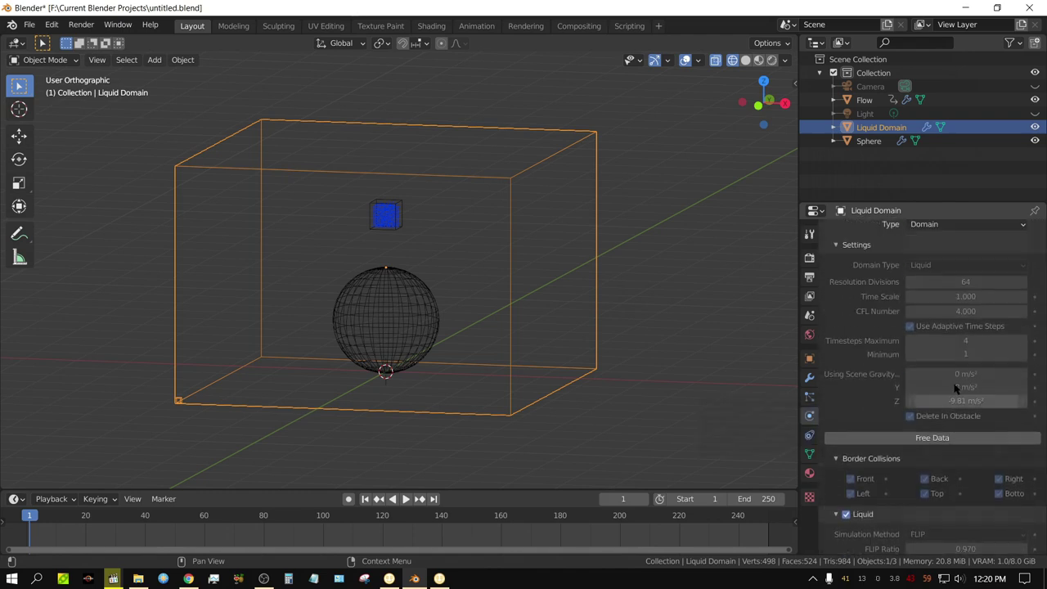
scroll(949, 491, "down", 10)
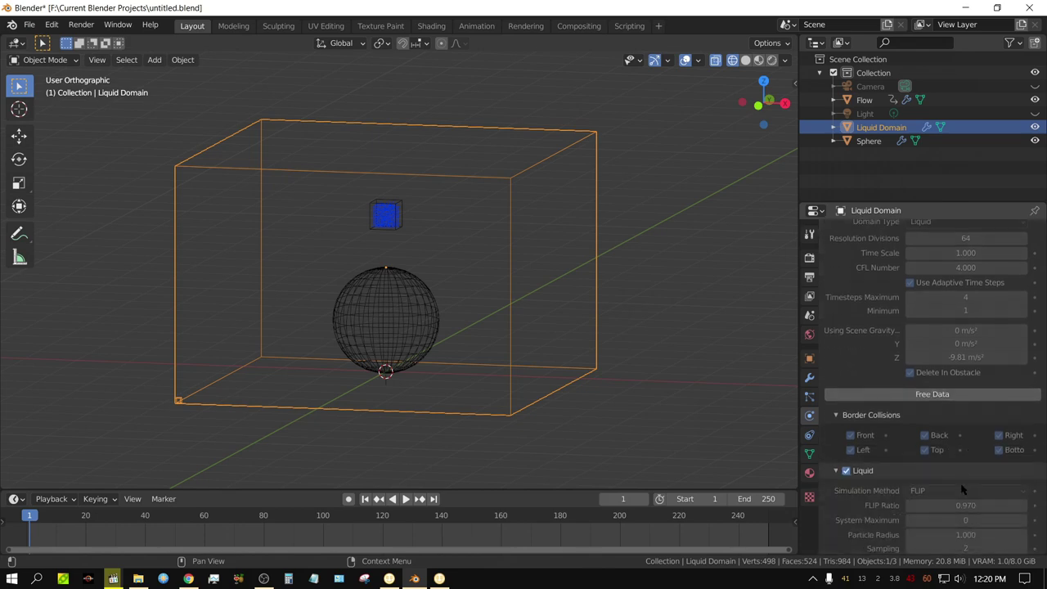
scroll(948, 493, "down", 2)
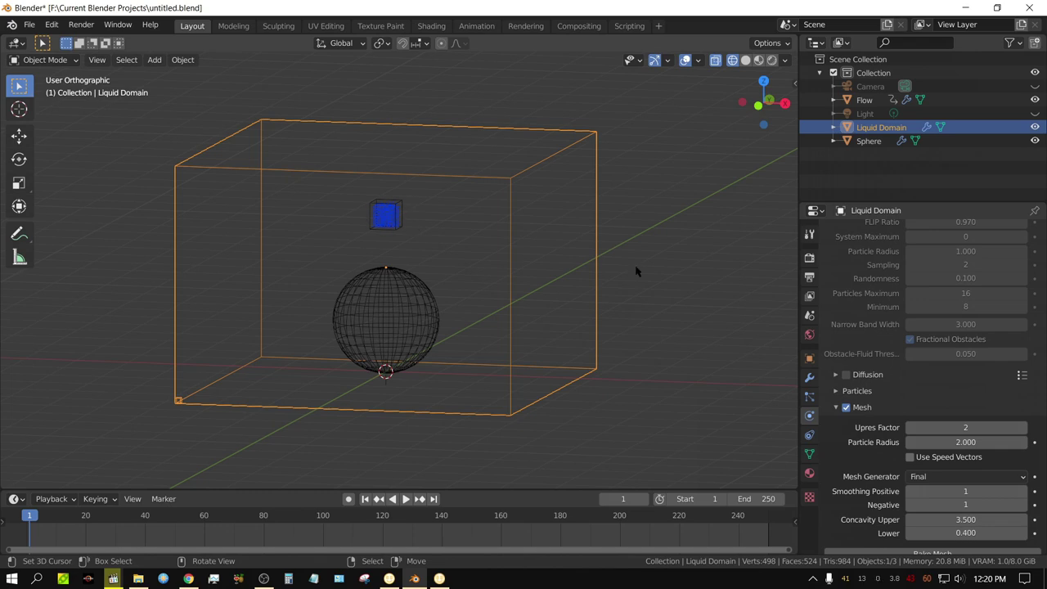
scroll(984, 362, "up", 15)
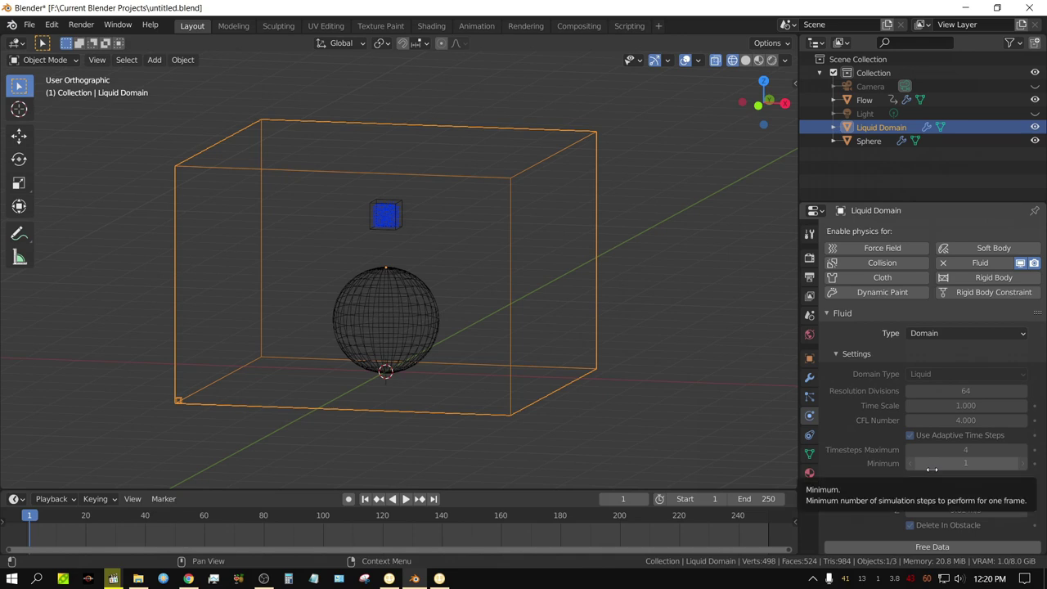
scroll(925, 458, "down", 9)
scroll(917, 446, "down", 8)
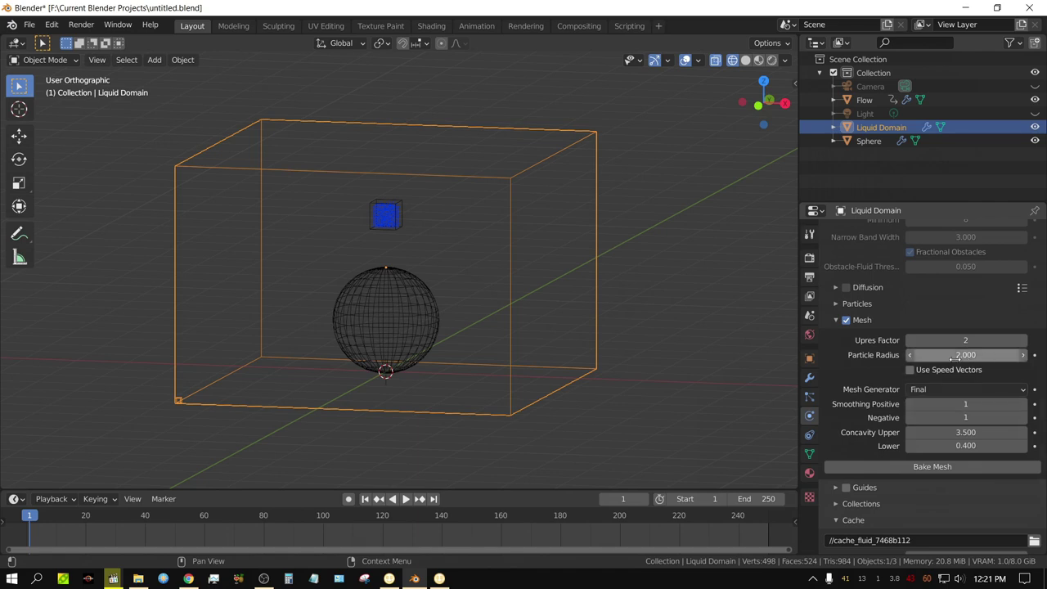
scroll(976, 358, "up", 15)
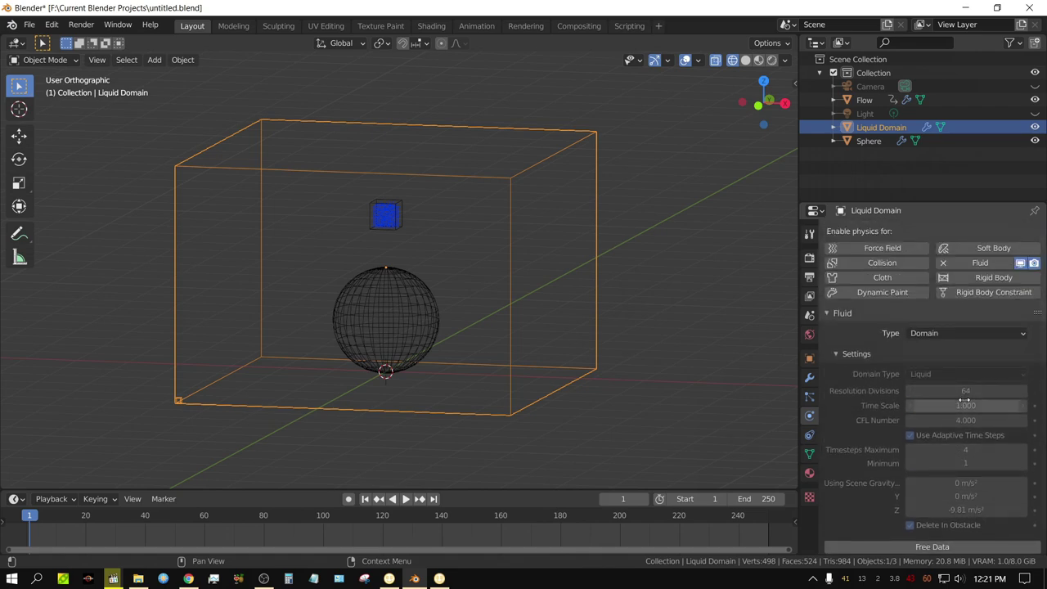
Bake the liquid domain's mesh and pause the bake partway through.
scroll(957, 397, "down", 5)
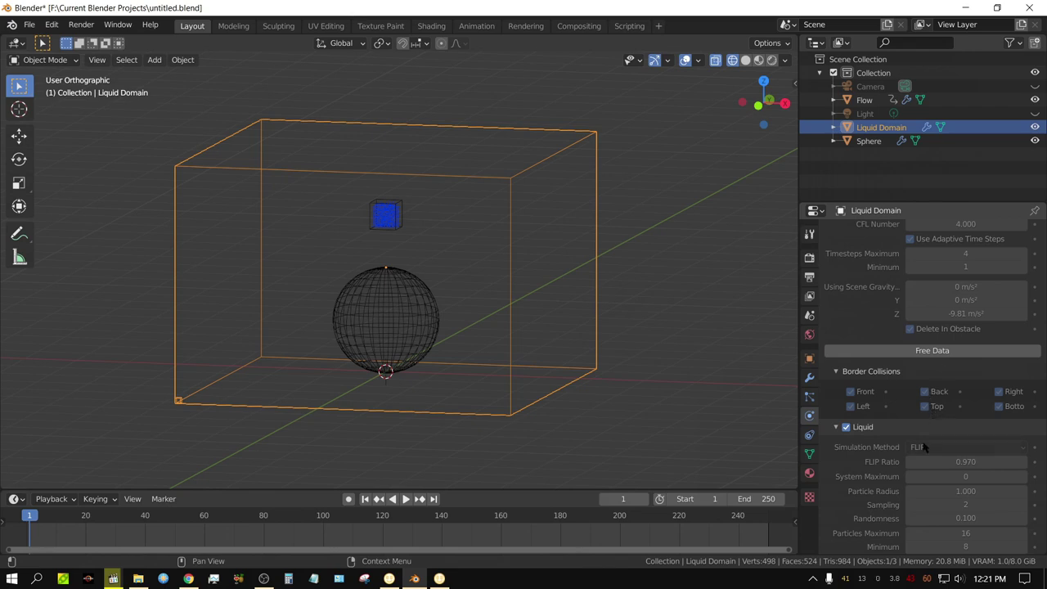
scroll(925, 447, "down", 9)
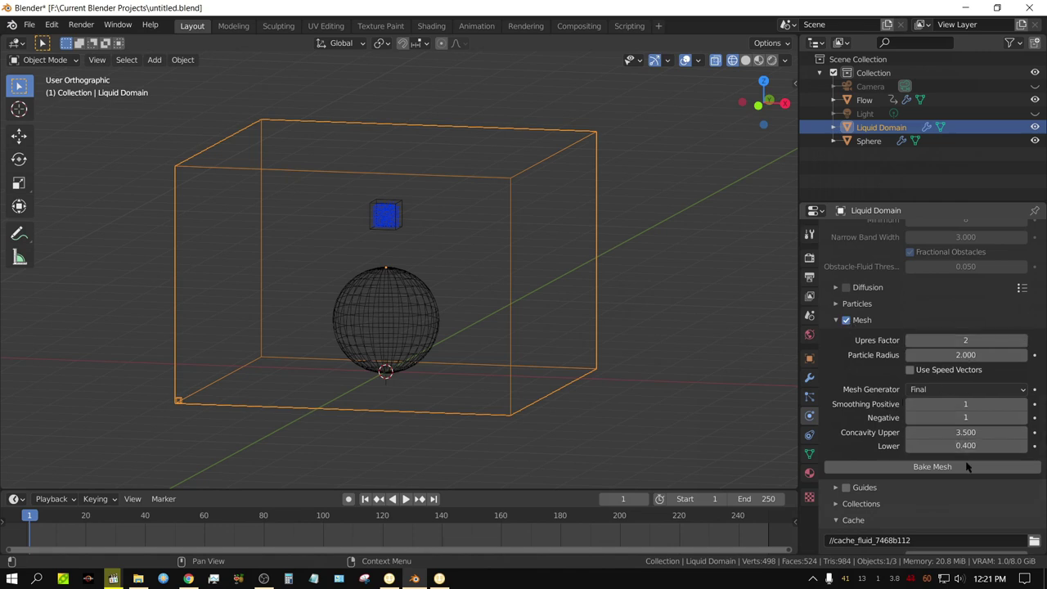
left_click(939, 469)
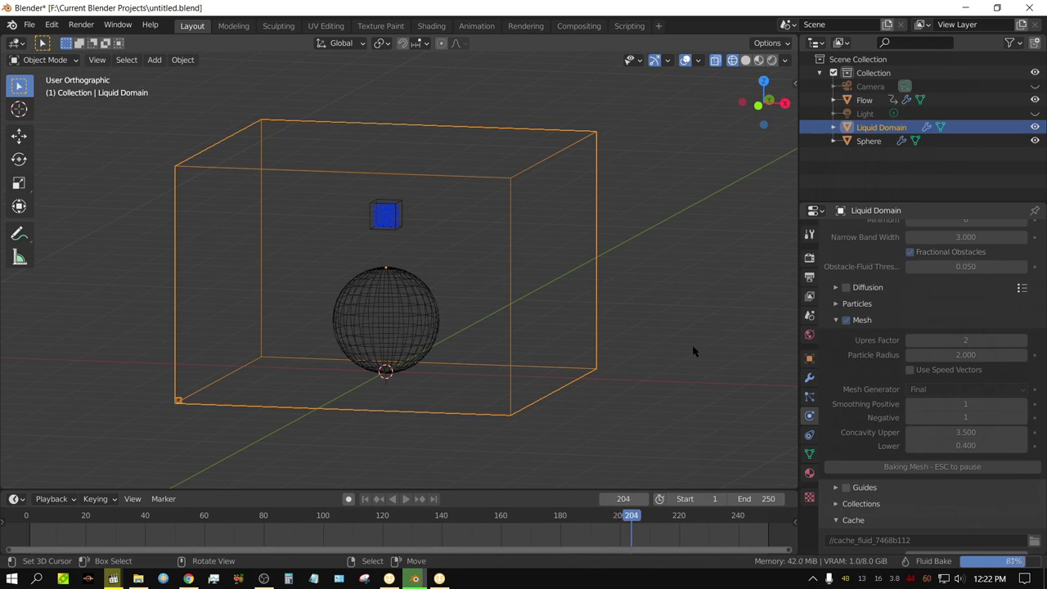
key("Escape")
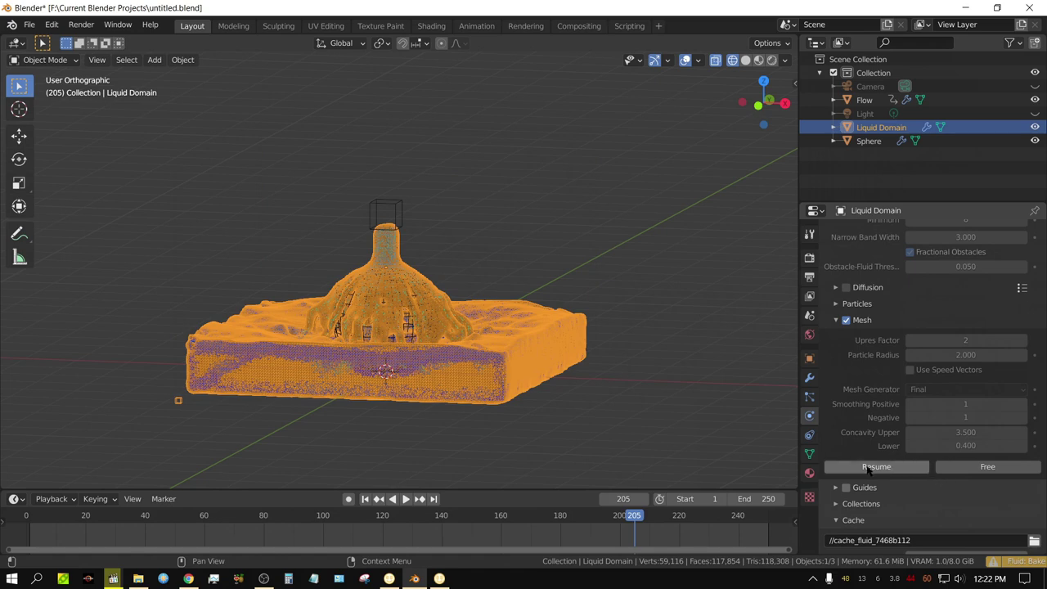
Switch the viewport to solid shading and play back the partially baked mesh from frame 1.
left_click(365, 499)
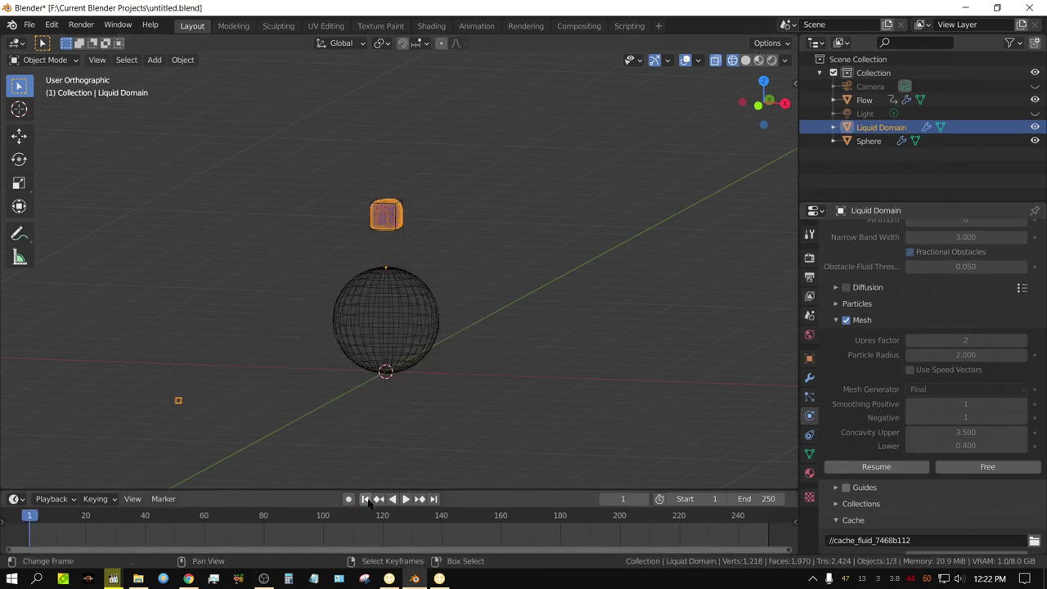
left_click(745, 62)
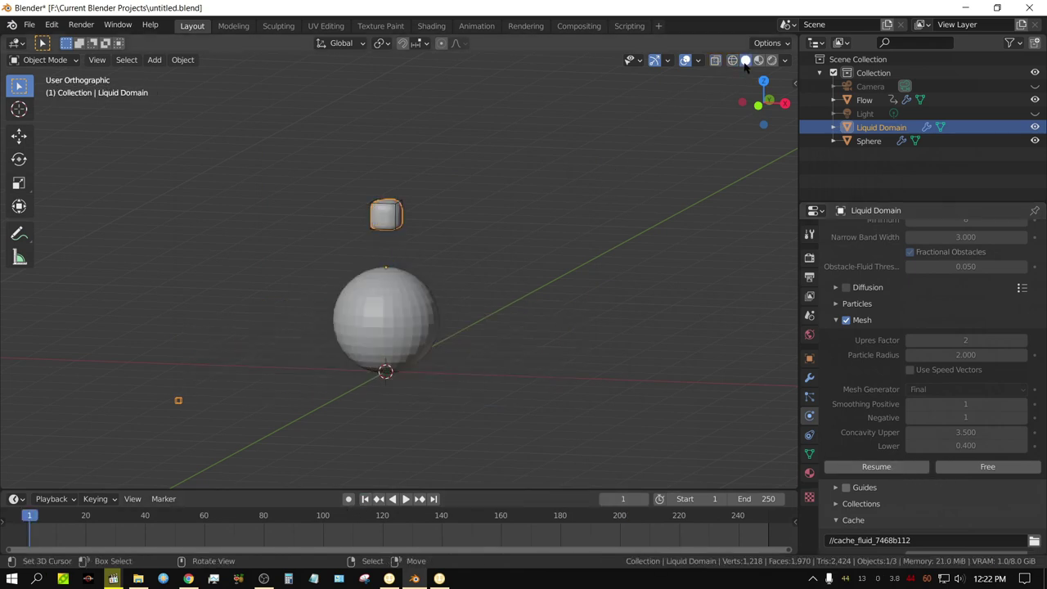
left_click(406, 500)
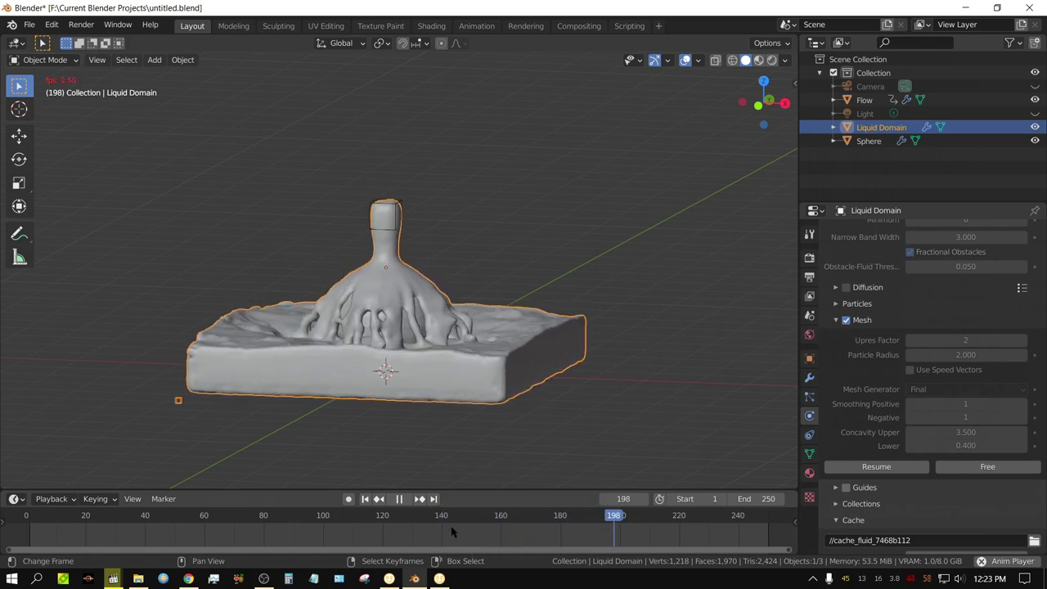
left_click(400, 499)
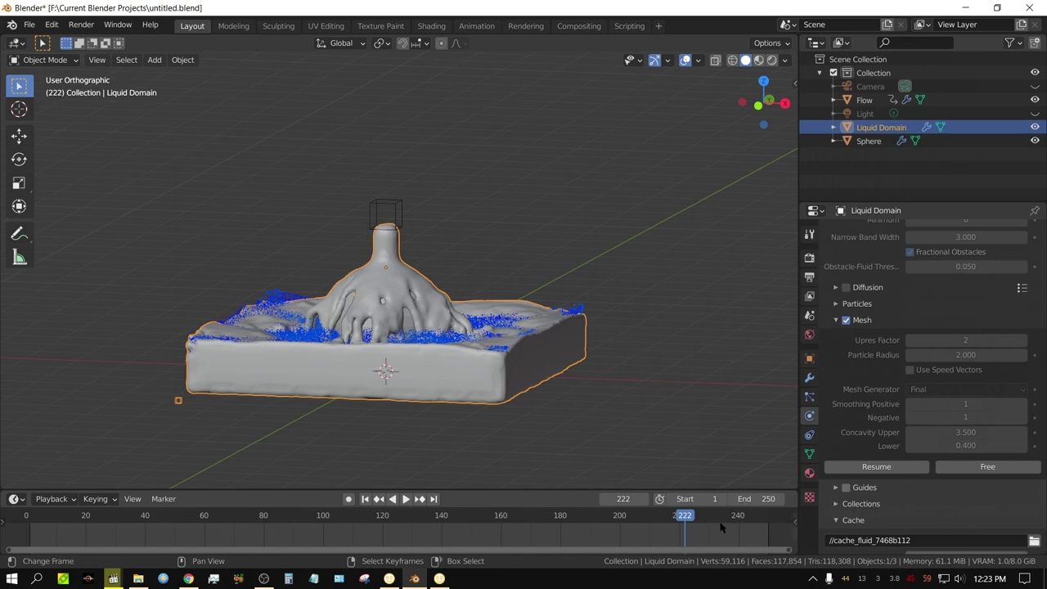
Resume the paused liquid mesh bake through to the end, then play back the result, stop at frame 108 and inspect it from above.
left_click(878, 468)
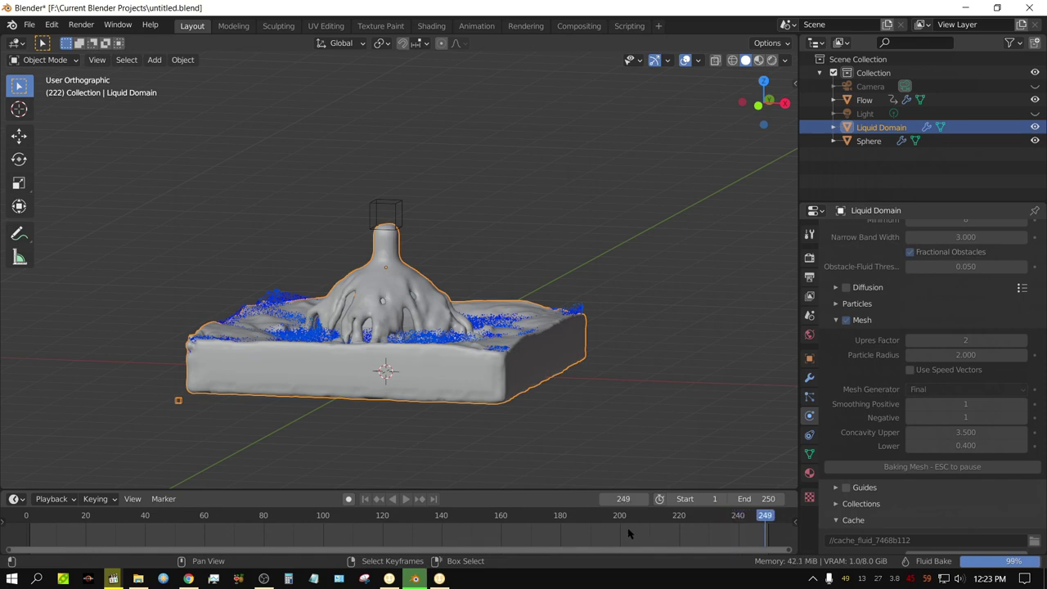
left_click(405, 501)
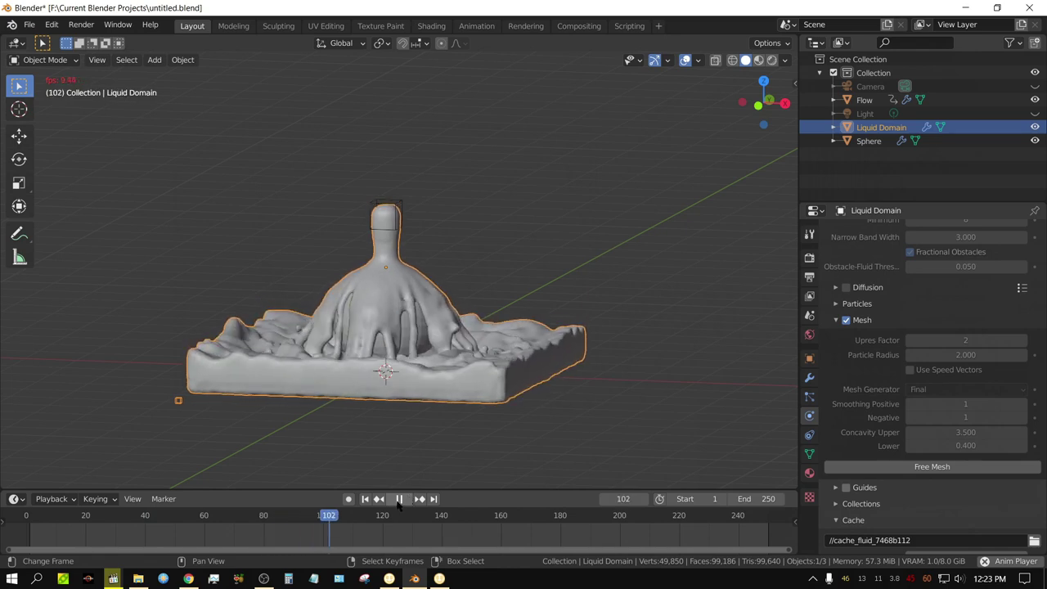
left_click(400, 500)
middle_click_drag(252, 379, 500, 480)
middle_click_drag(501, 425, 524, 324)
Return to frame 1 and enable Foam in the liquid domain's particle settings.
scroll(975, 300, "up", 5)
scroll(975, 300, "up", 10)
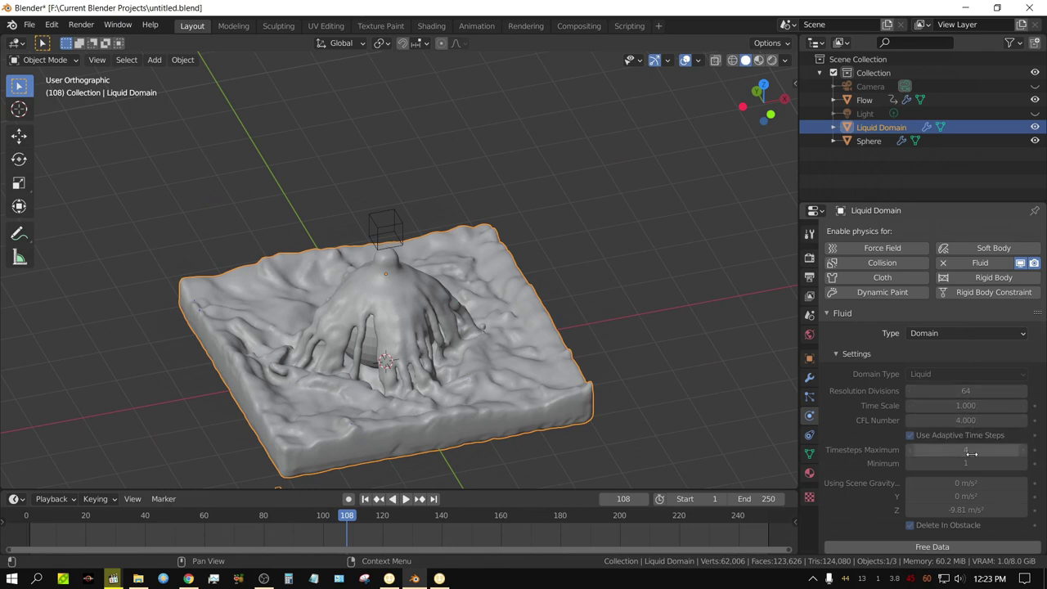
scroll(900, 470, "down", 3)
scroll(900, 468, "down", 10)
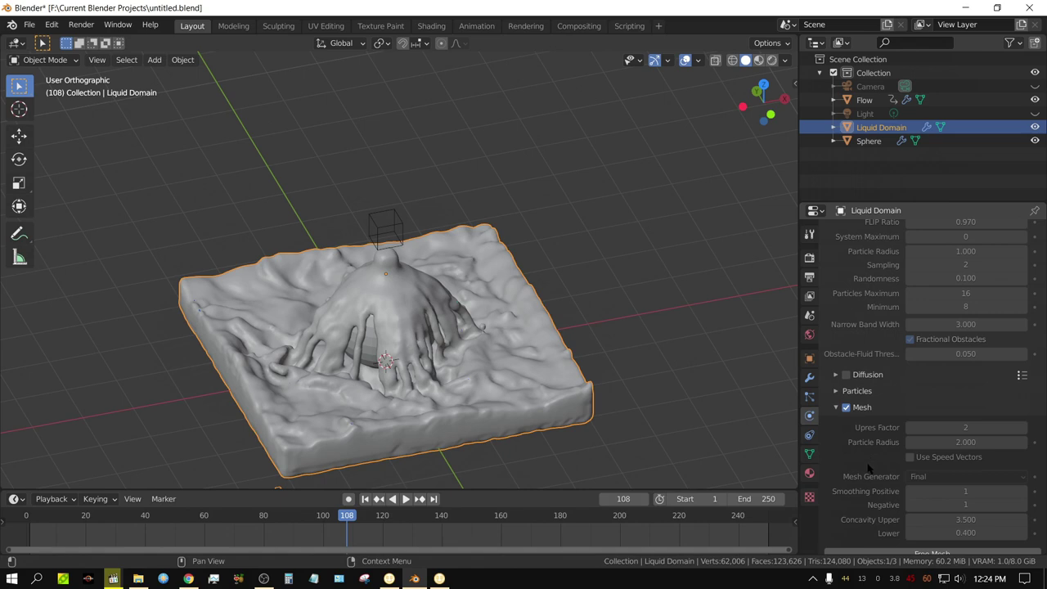
left_click(365, 503)
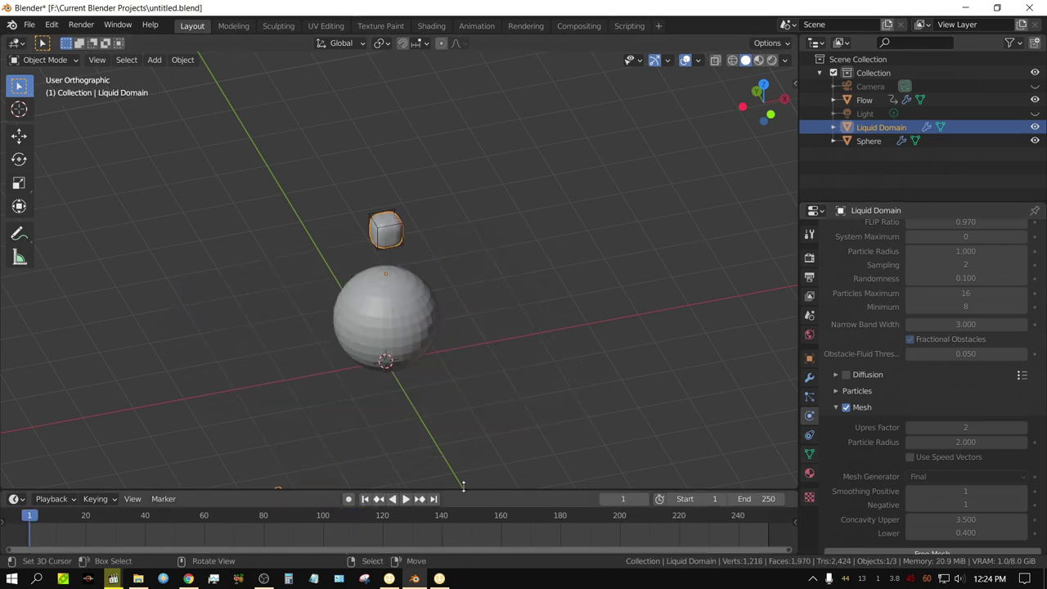
left_click(834, 391)
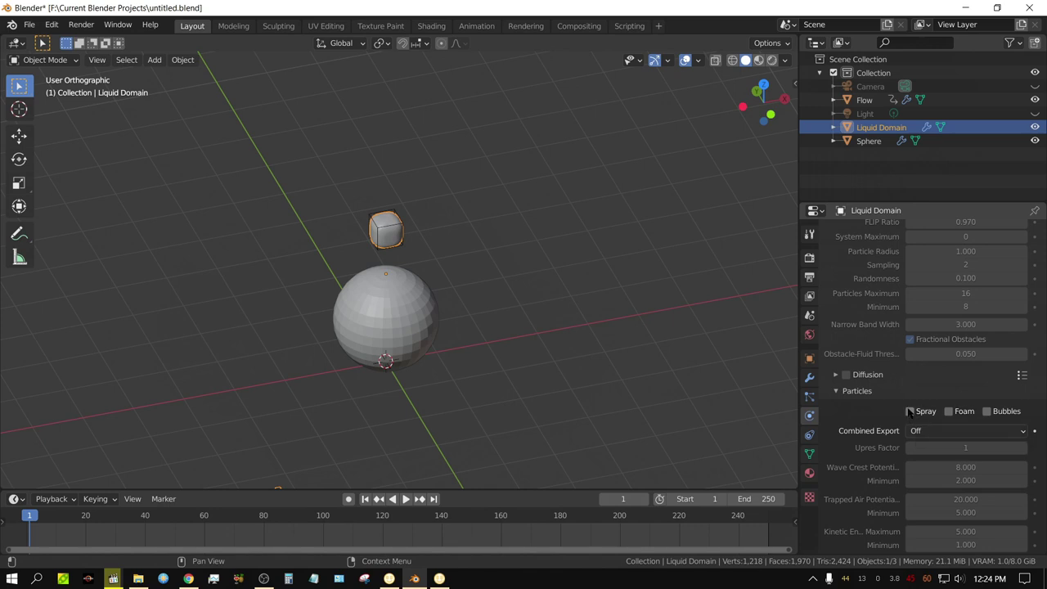
left_click(950, 412)
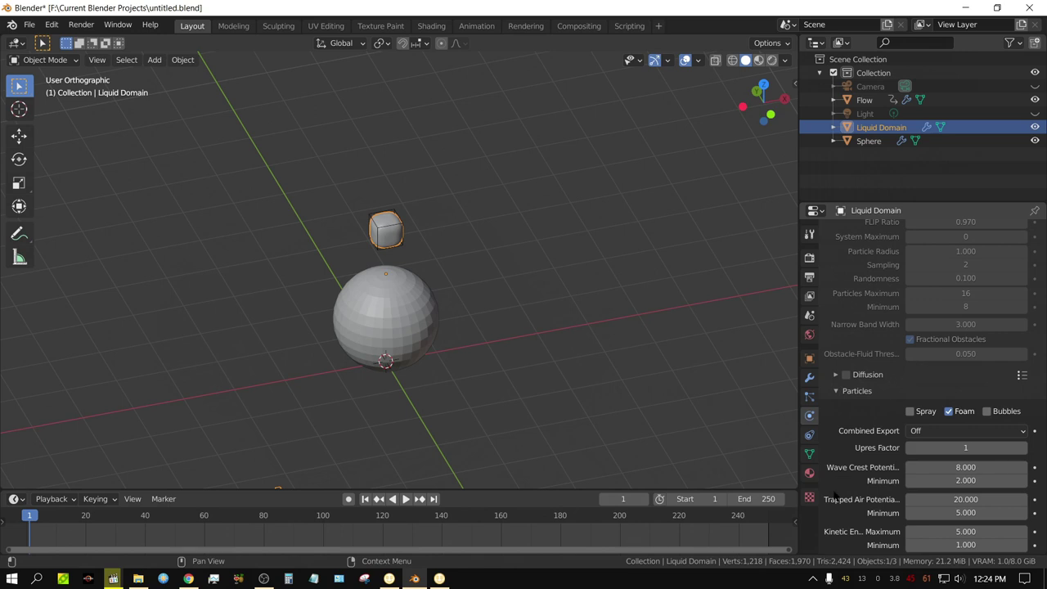
Examine the foam particle settings, from Upres Factor and Wave Crest Potential down to Particles in Boundary.
scroll(921, 465, "up", 4)
scroll(920, 462, "down", 10)
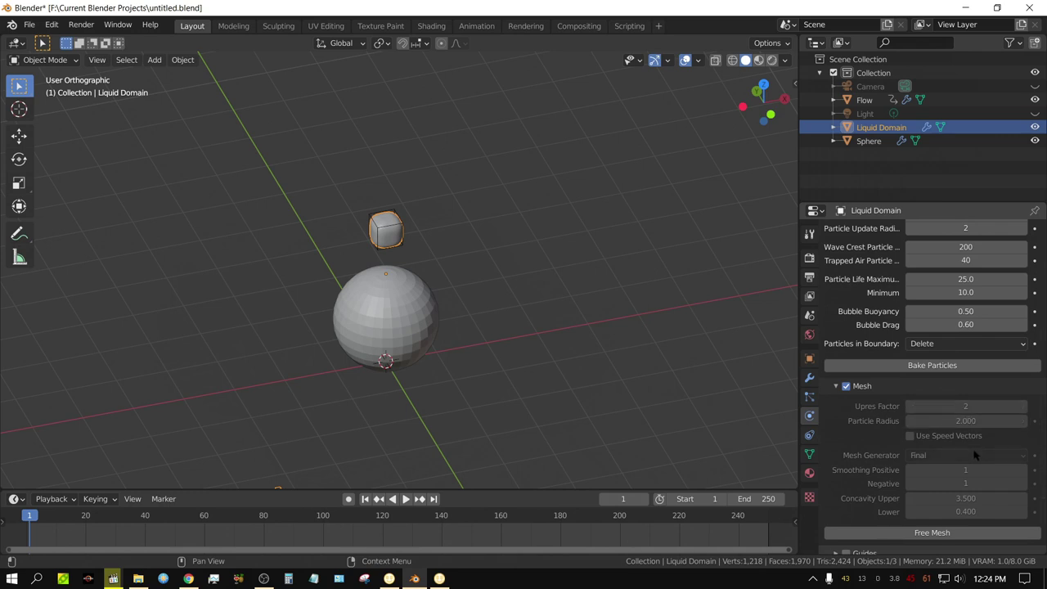
scroll(968, 456, "up", 6)
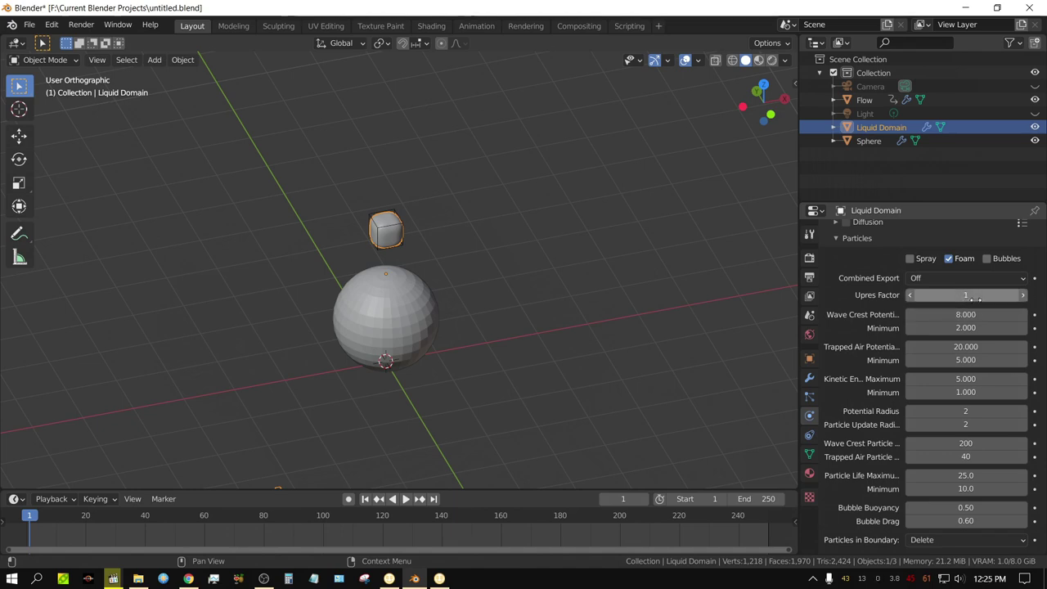
scroll(957, 331, "up", 2)
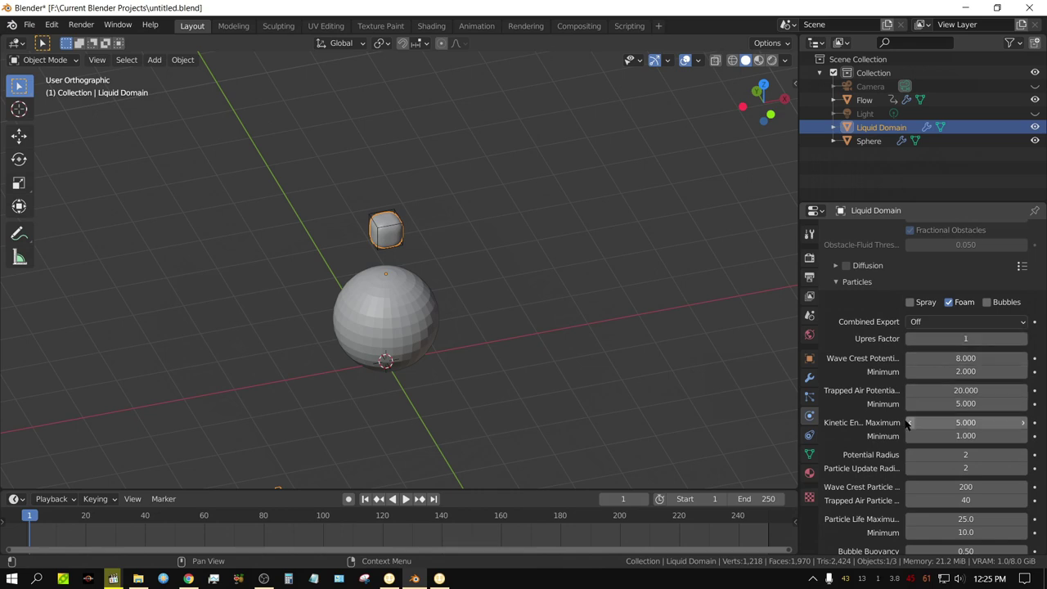
scroll(903, 436, "down", 4)
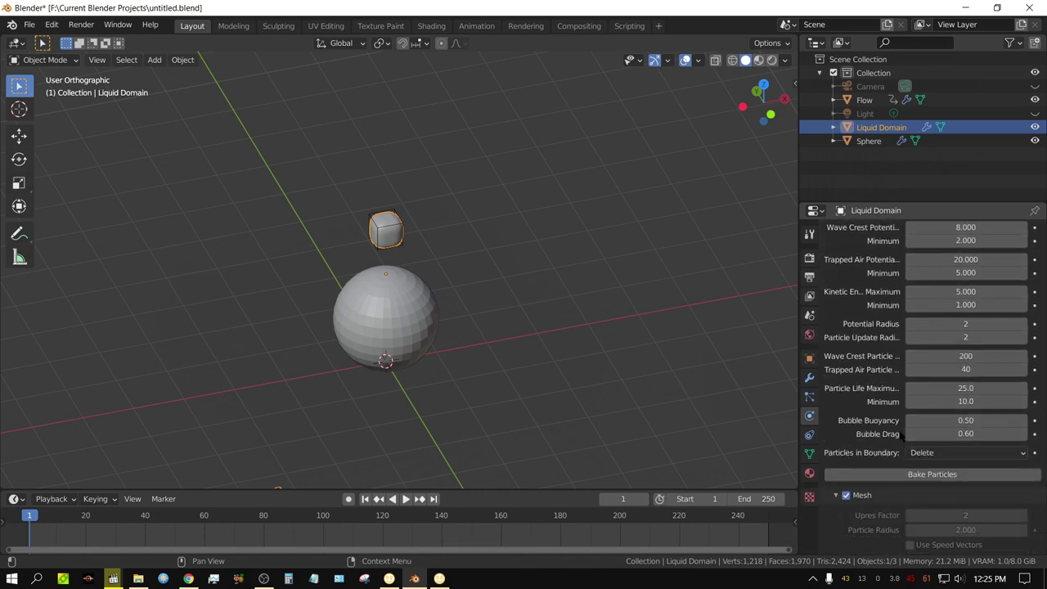
scroll(966, 401, "up", 2)
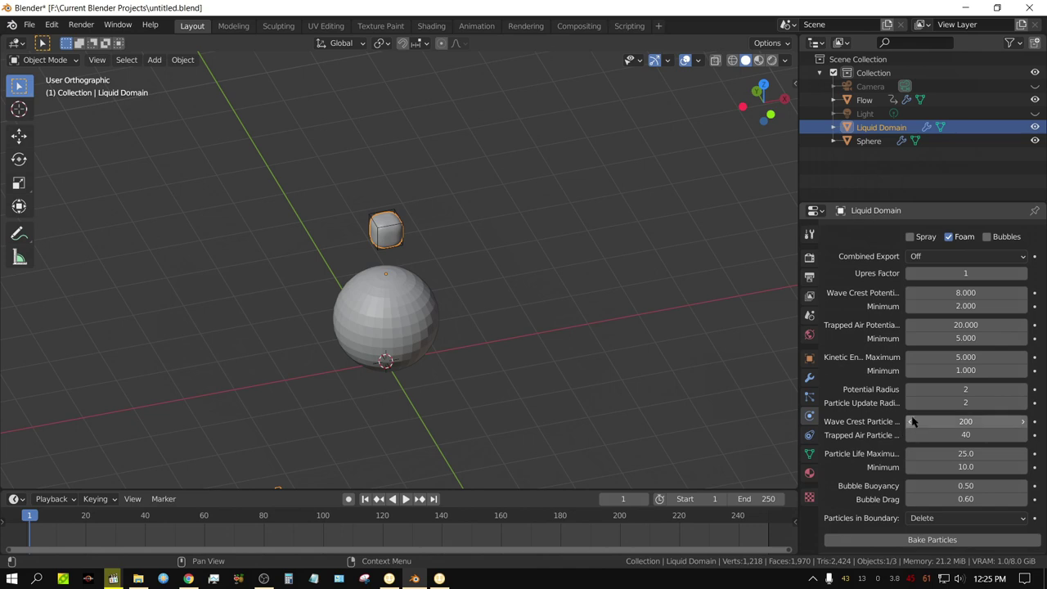
scroll(935, 422, "down", 2)
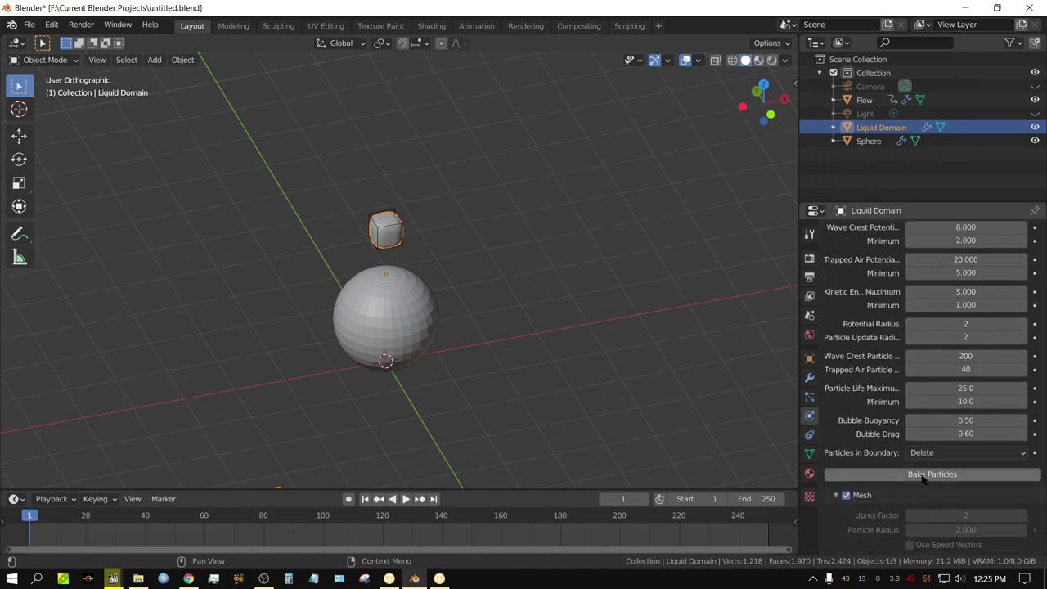
Bake the domain's foam particles and pause the bake partway through.
left_click(924, 476)
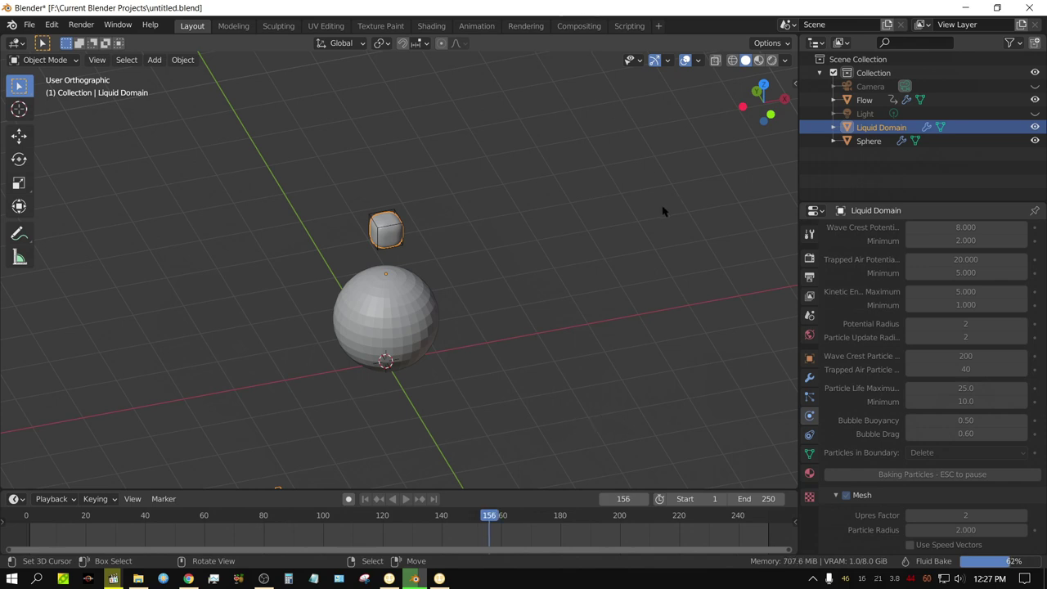
key("Escape")
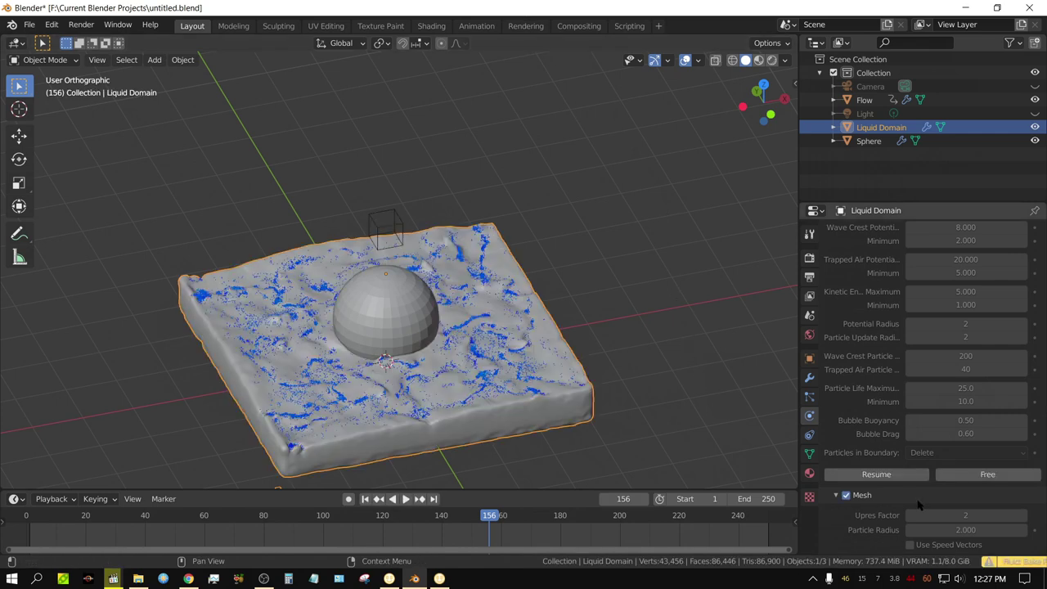
scroll(951, 508, "down", 2)
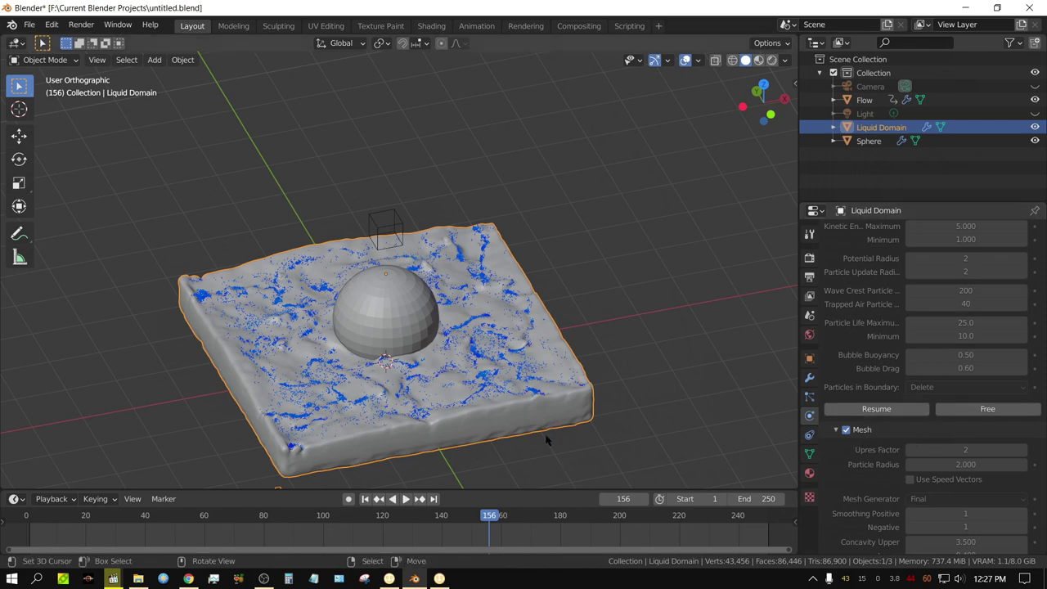
Go back to frame 1 and, in front view, add an ico sphere with 1 subdivision.
left_click(366, 499)
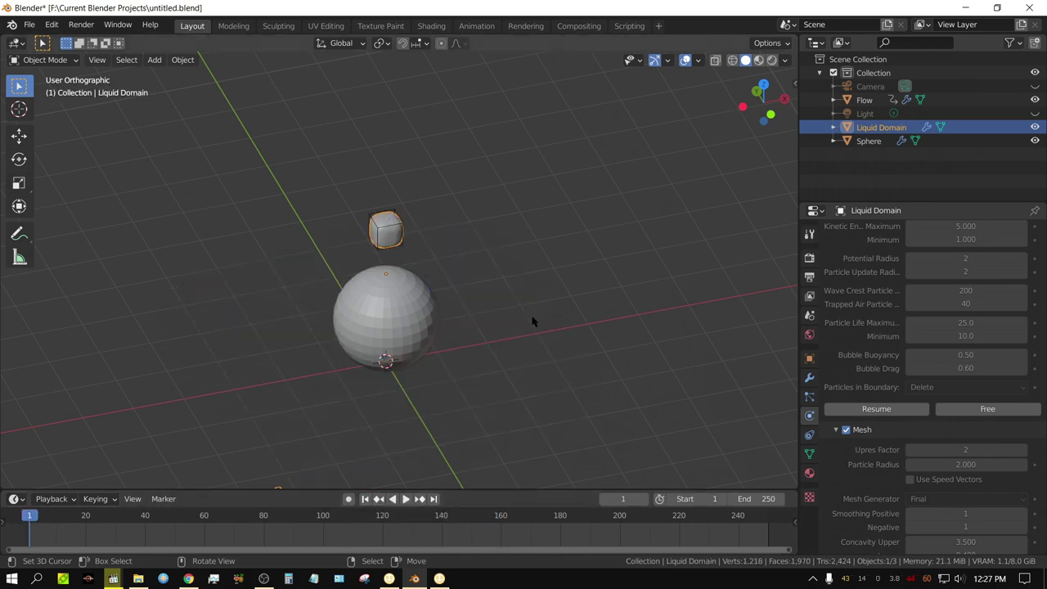
key("KP_1")
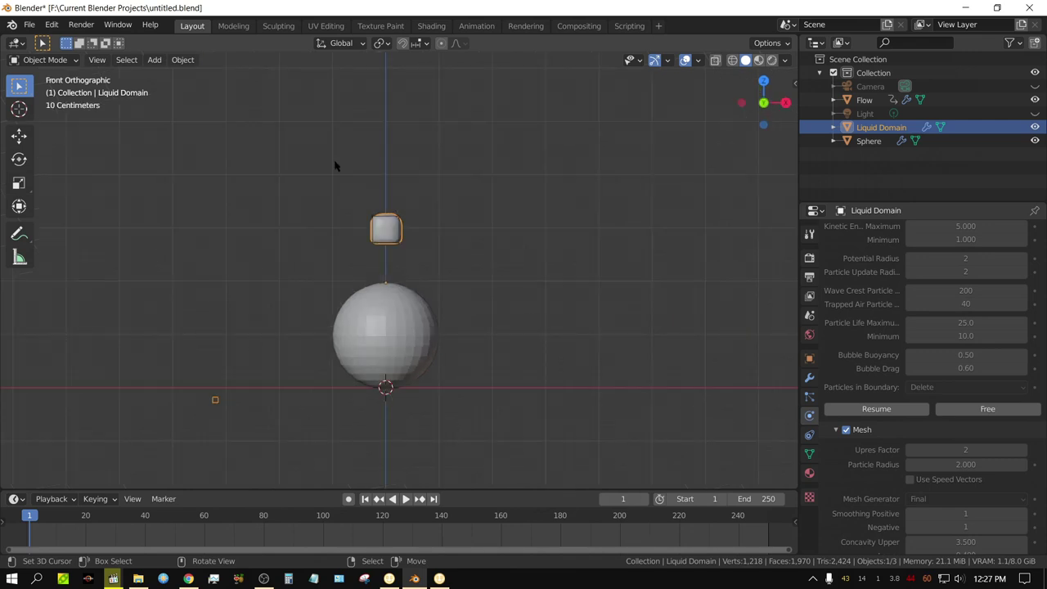
left_click(156, 61)
mouse_move(153, 80)
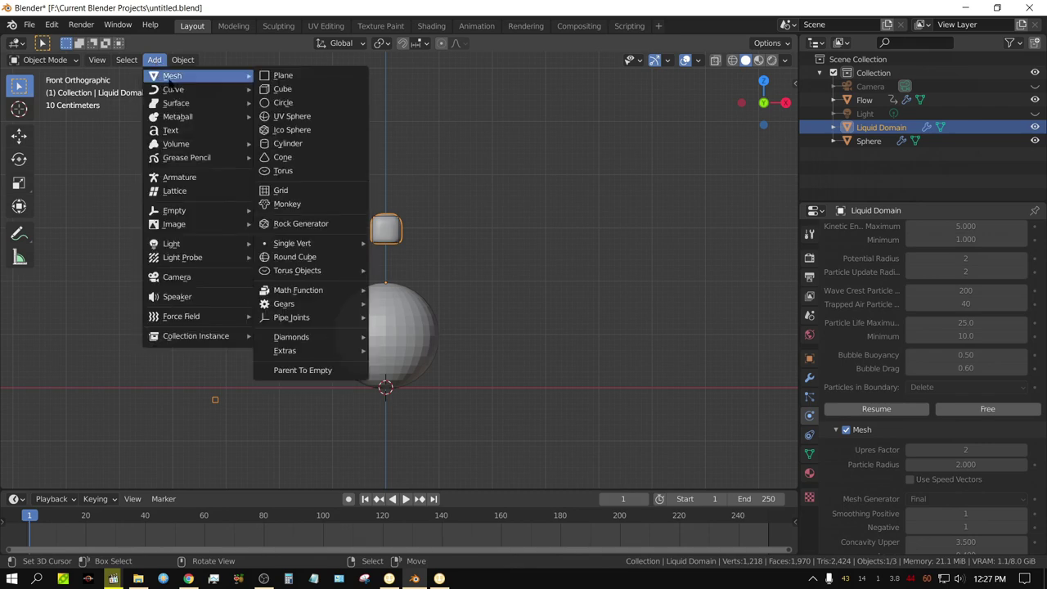
left_click(298, 131)
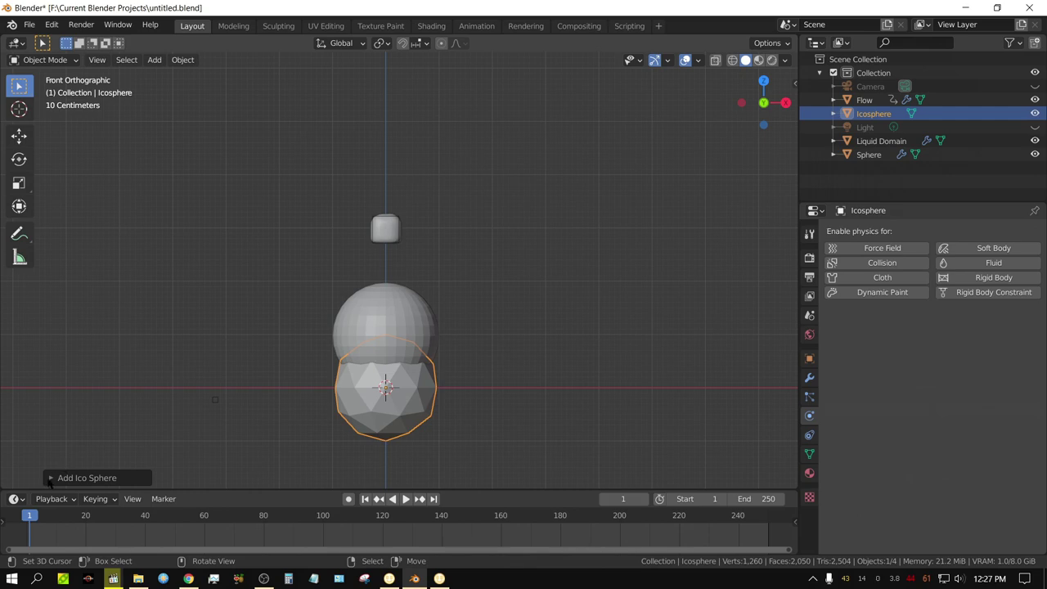
left_click(50, 479)
left_click(124, 345)
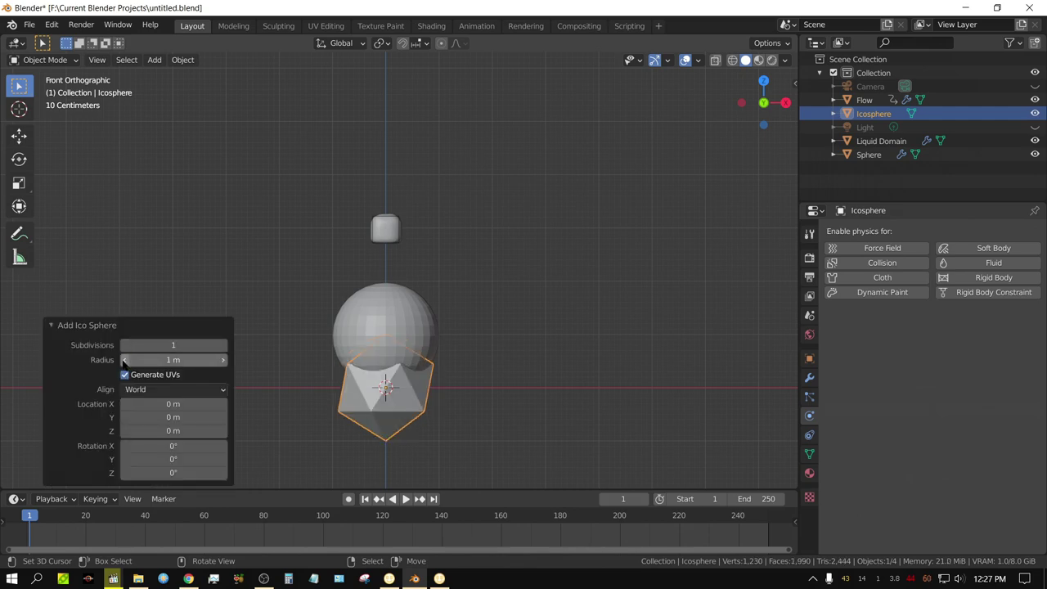
left_click(51, 325)
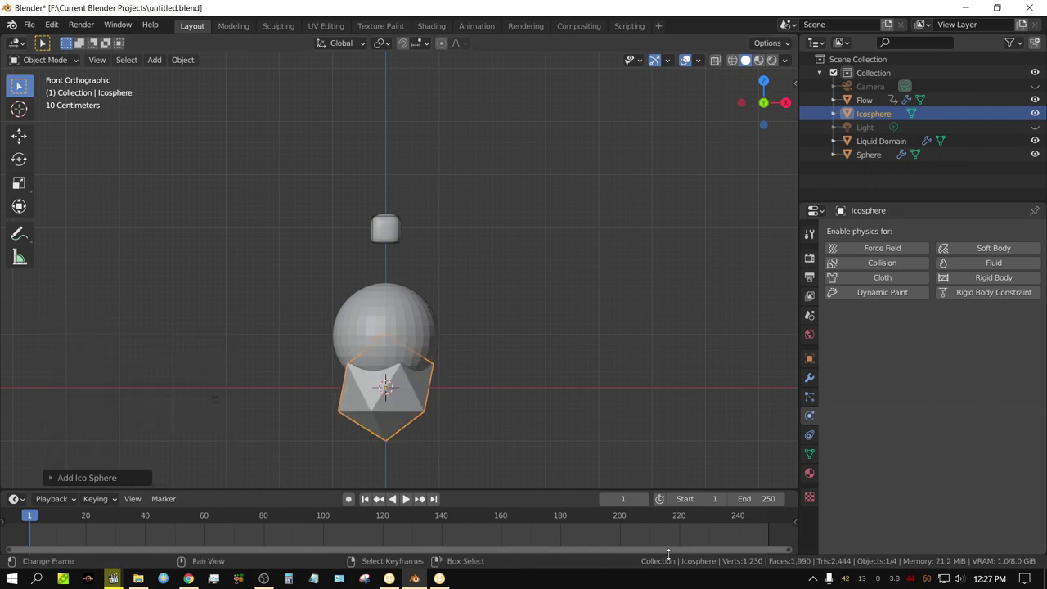
Move the icosphere more than 5 m straight down the Z axis, out of view below the liquid scene.
key("g")
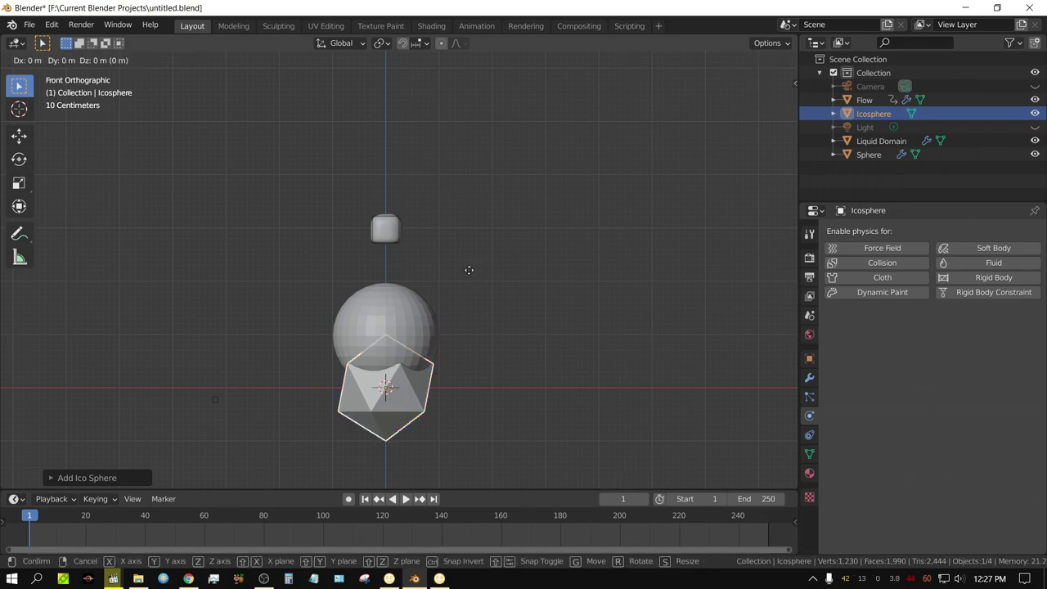
key("z")
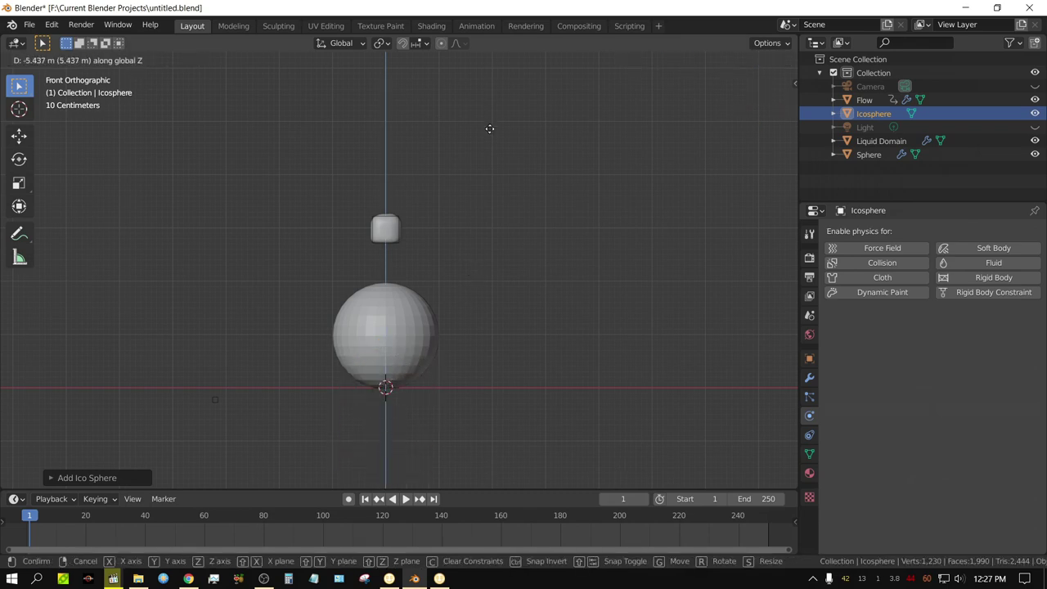
left_click(491, 156)
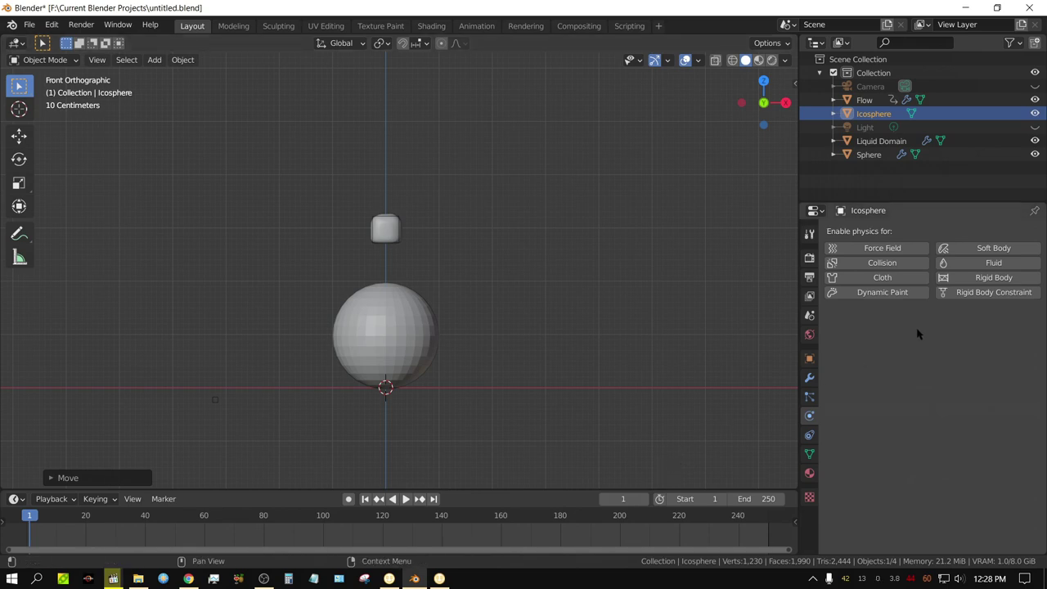
Select the Liquid Domain's Foam particle system and set its viewport Display As option to None.
left_click(876, 142)
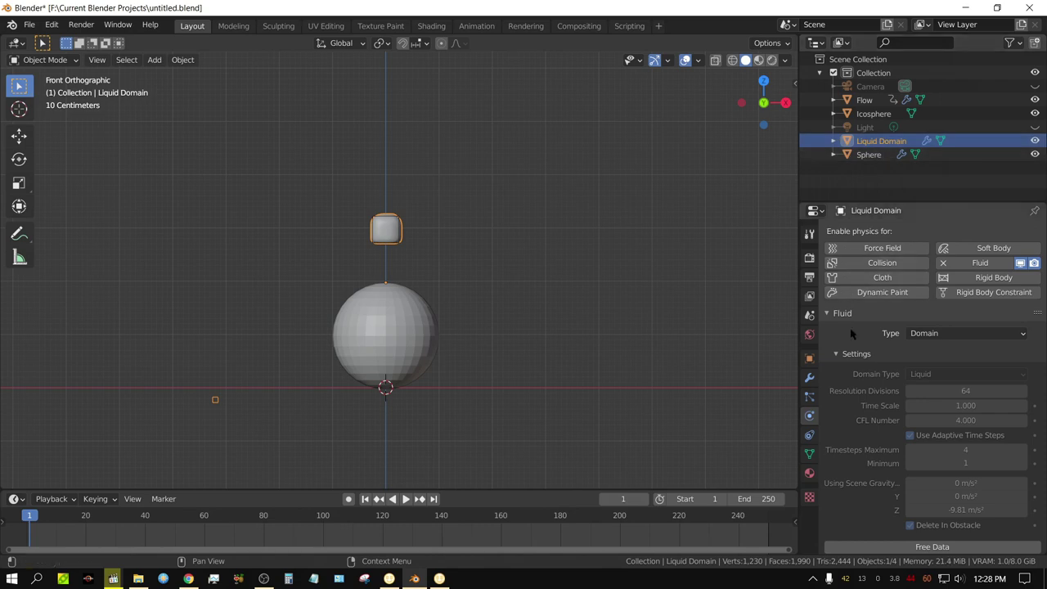
left_click(811, 397)
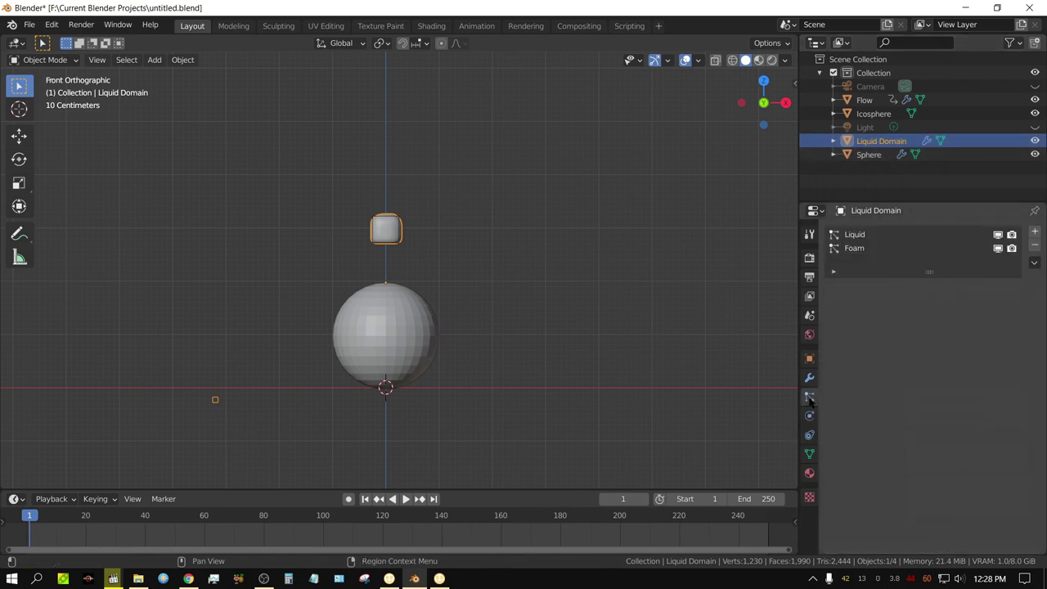
left_click(855, 249)
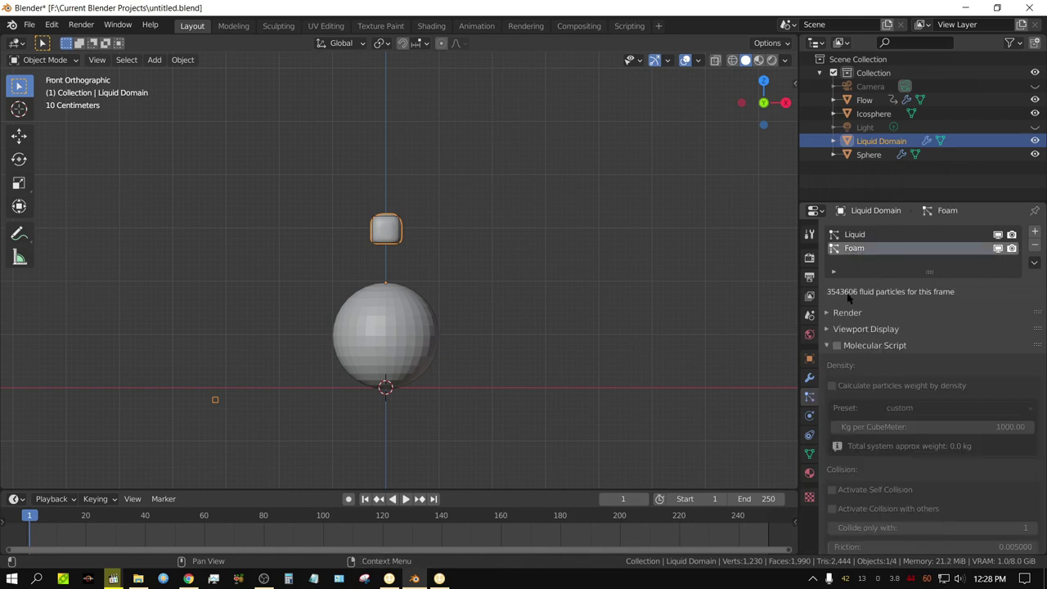
left_click(829, 329)
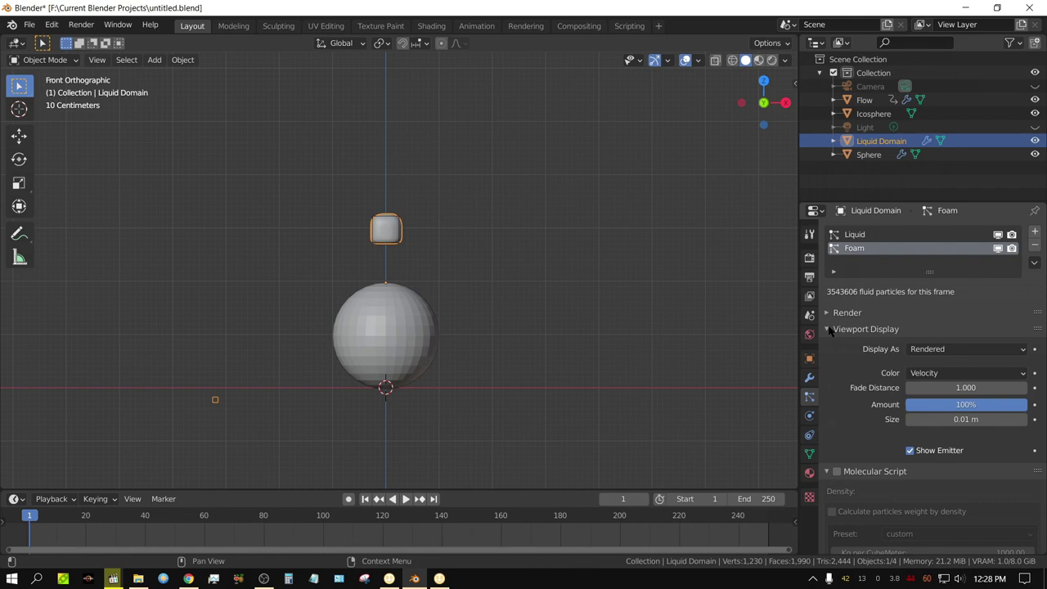
left_click(959, 350)
left_click(945, 366)
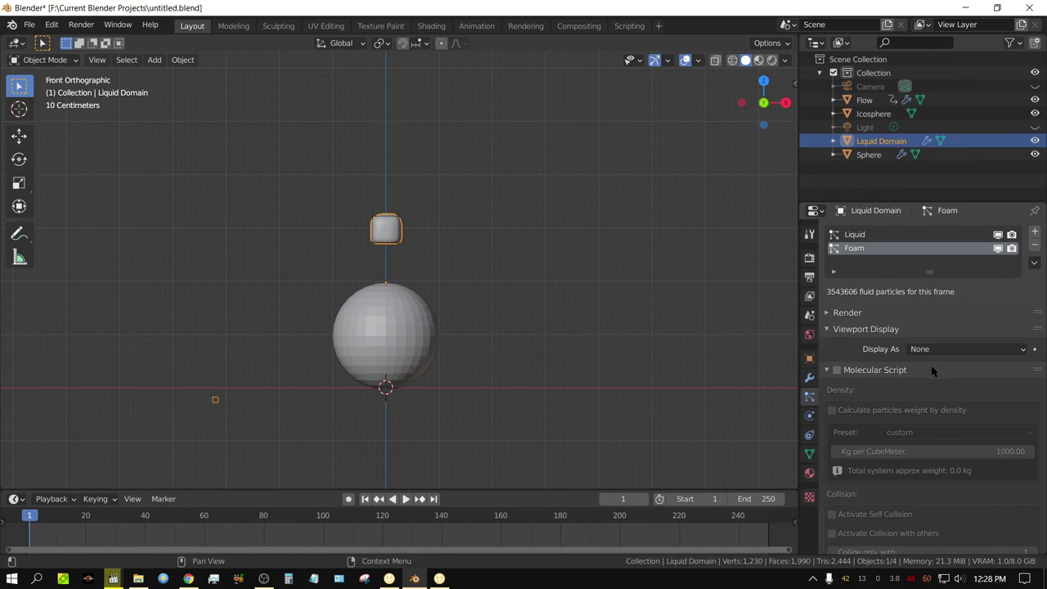
Show frame 120 and look through the foam particle system's settings around Viewport Display and Molecular Script.
scroll(953, 409, "down", 2)
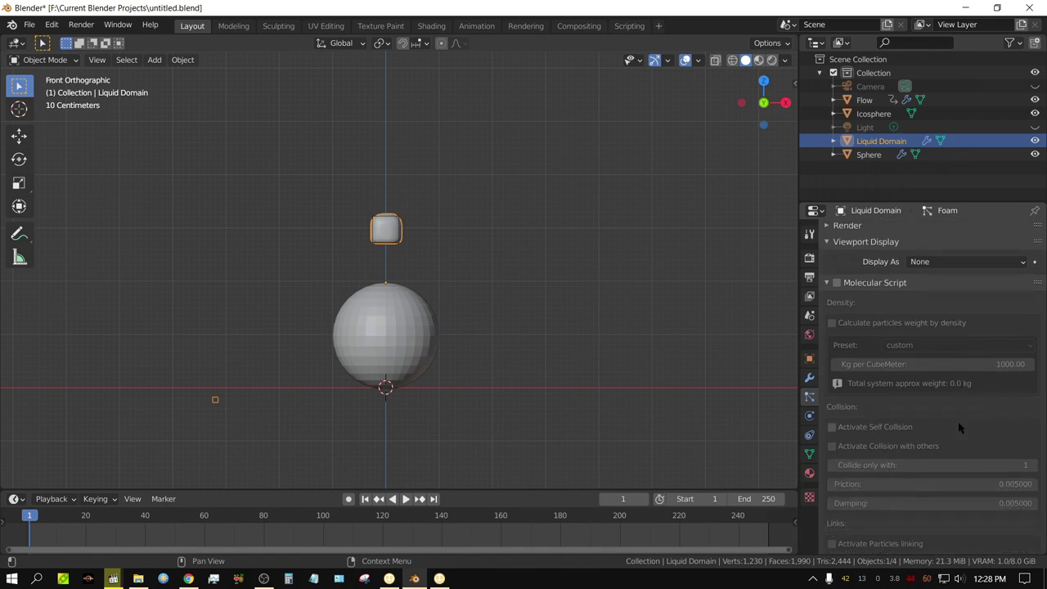
scroll(959, 426, "down", 4)
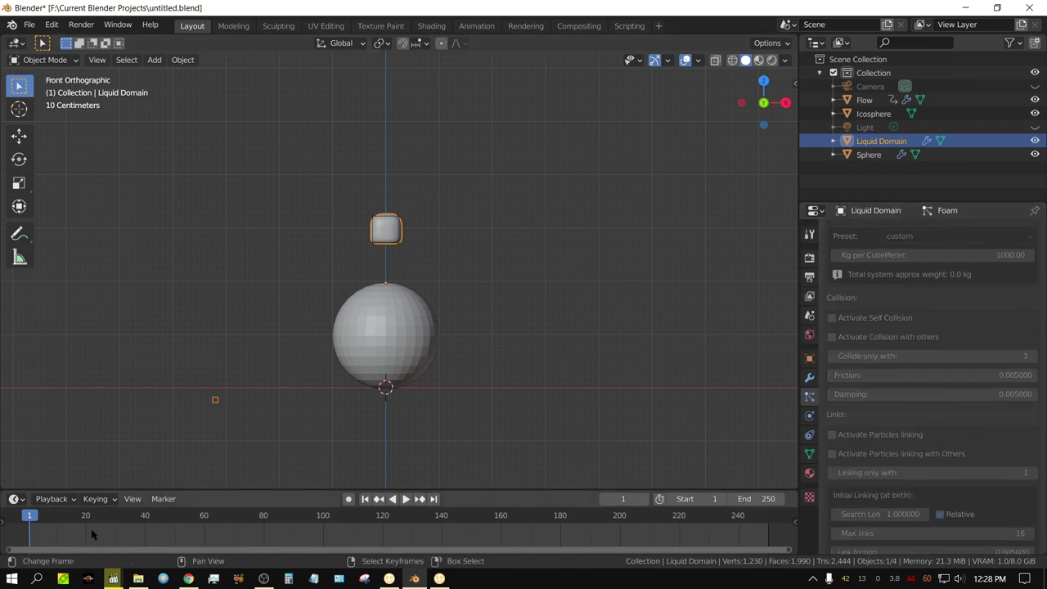
left_click(382, 540)
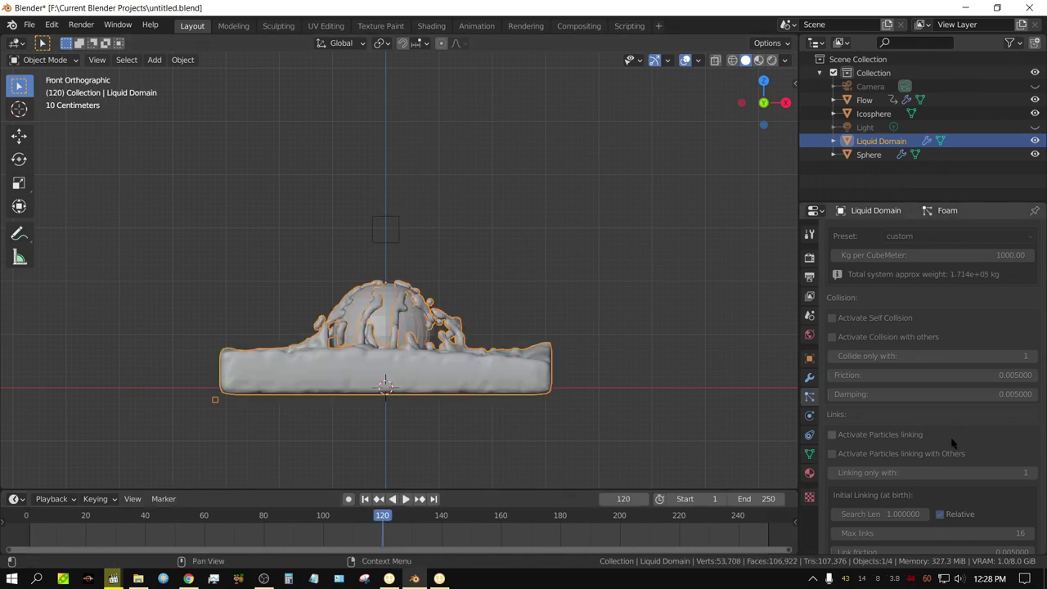
scroll(954, 349, "up", 3)
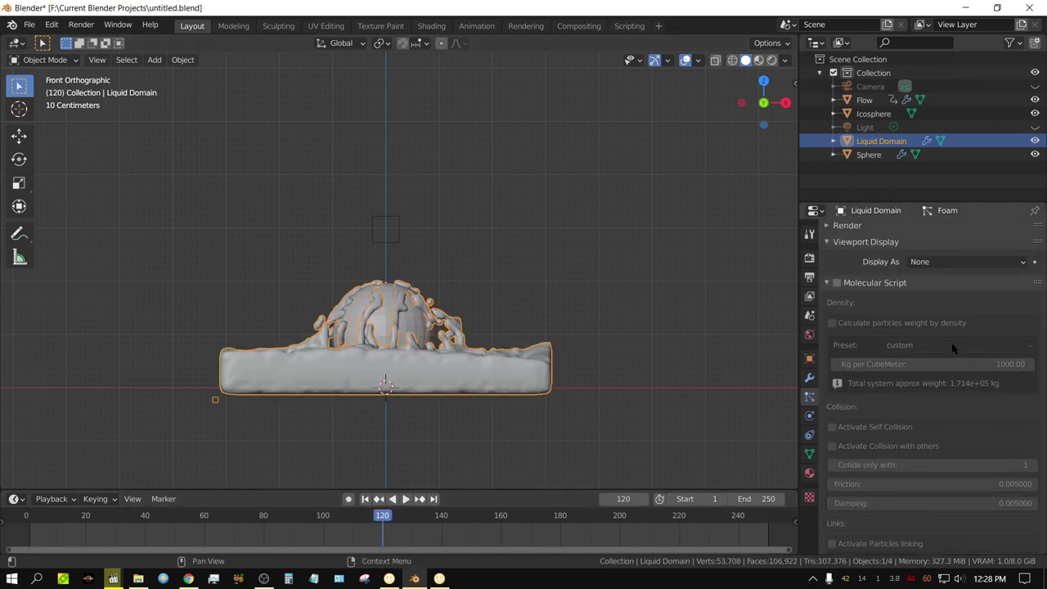
scroll(1006, 433, "up", 1)
scroll(1002, 427, "down", 6)
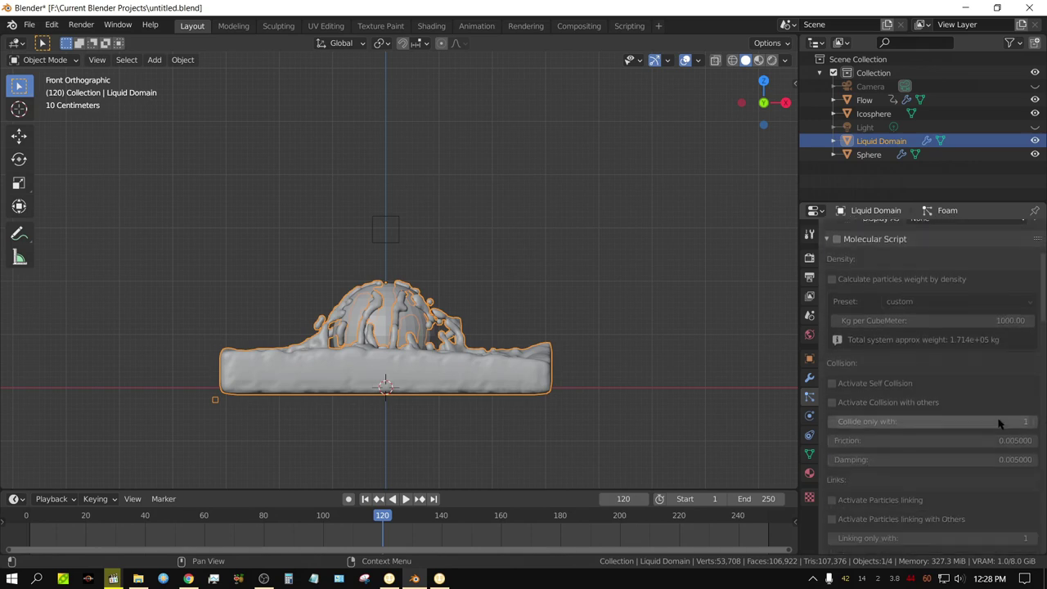
Examine the Foam system's Molecular Script settings, from density and collision through links, simulation and tools.
scroll(1000, 424, "down", 2)
scroll(997, 428, "down", 12)
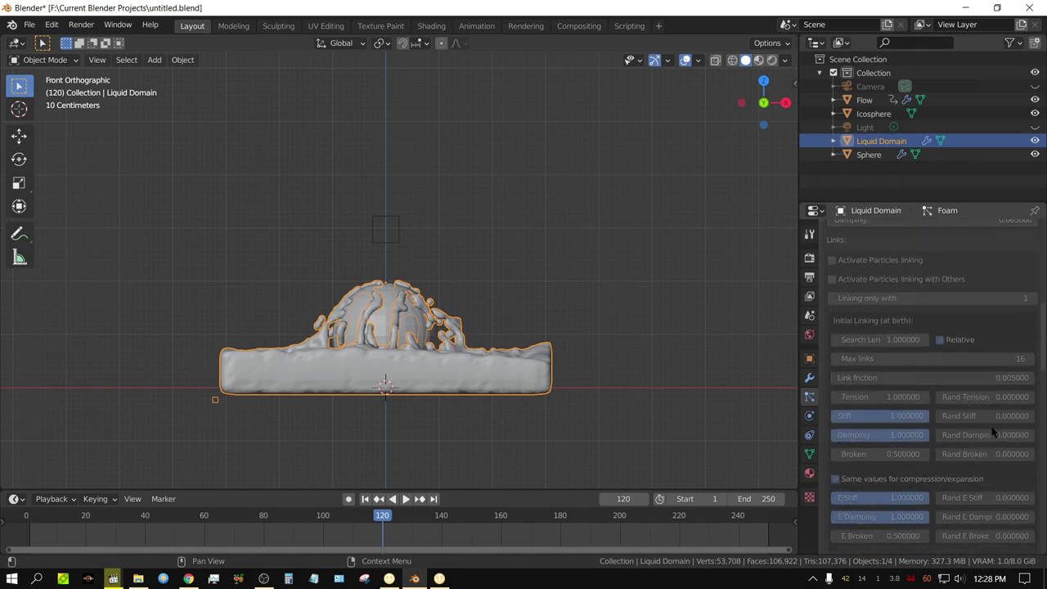
scroll(992, 432, "down", 7)
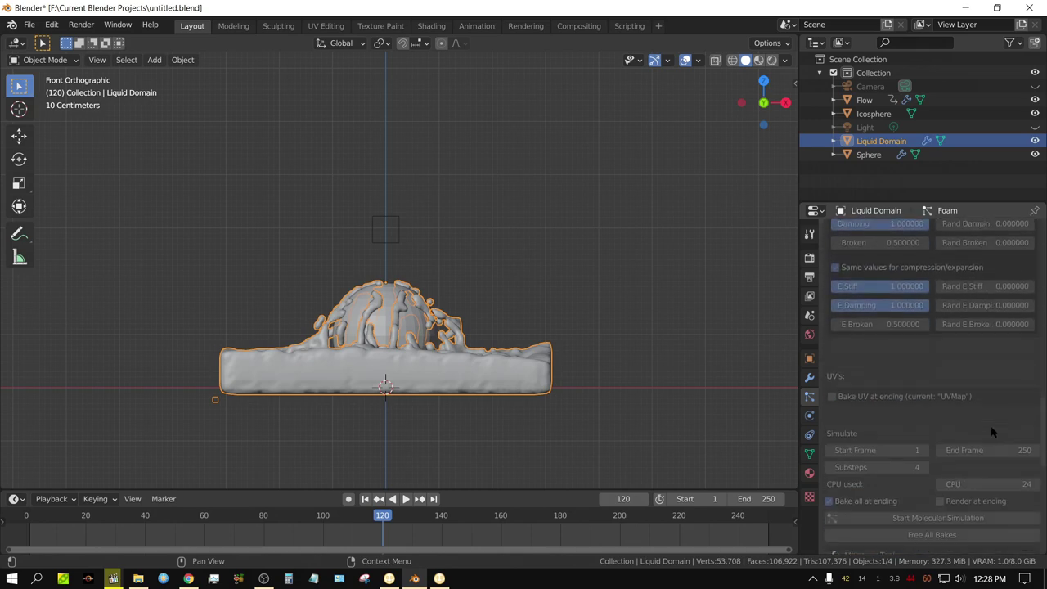
scroll(992, 432, "down", 8)
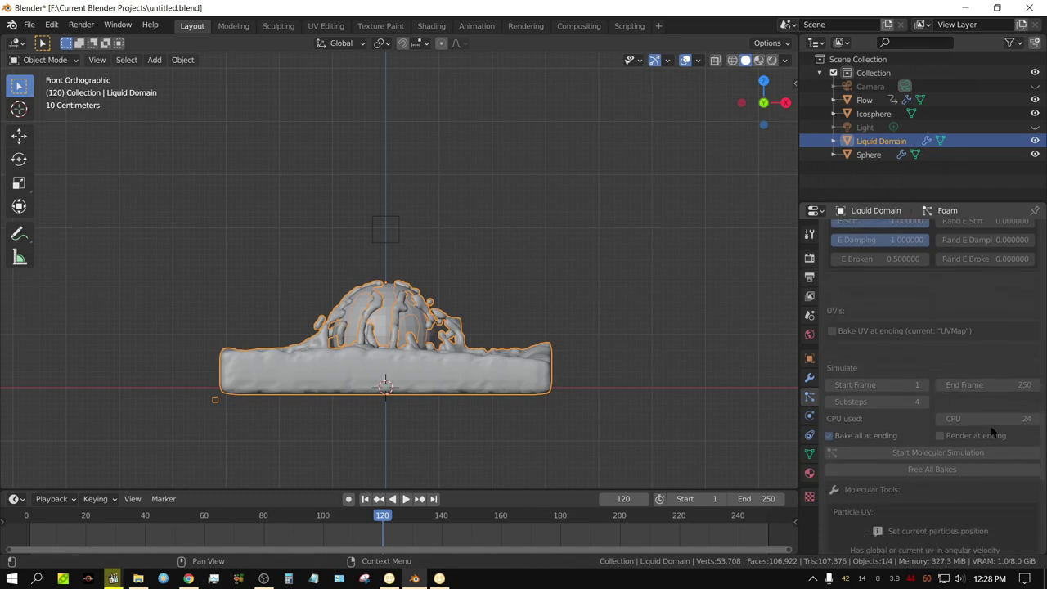
scroll(988, 426, "up", 14)
scroll(986, 420, "up", 15)
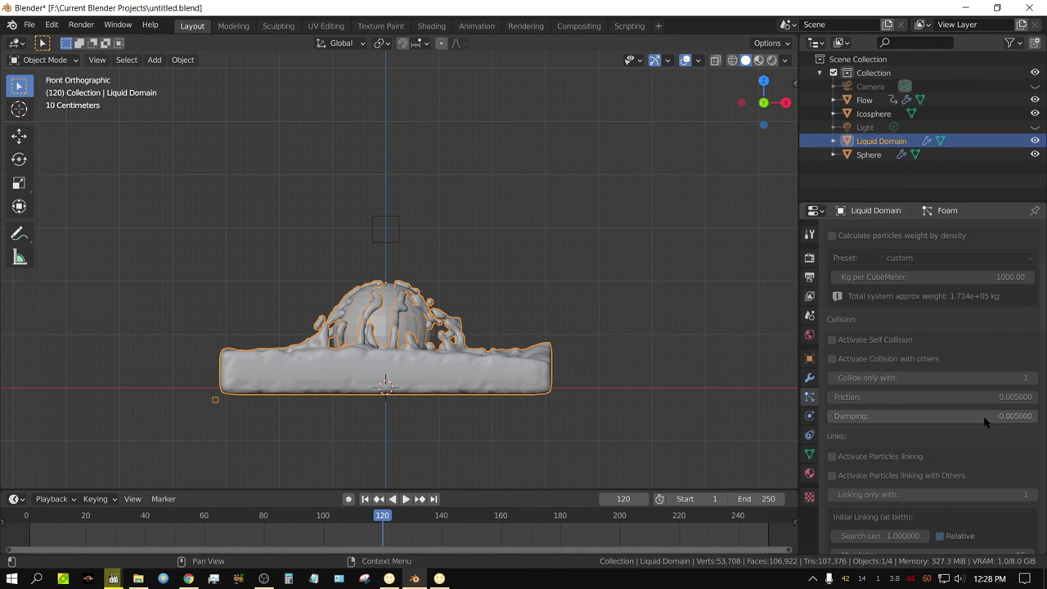
scroll(985, 422, "up", 4)
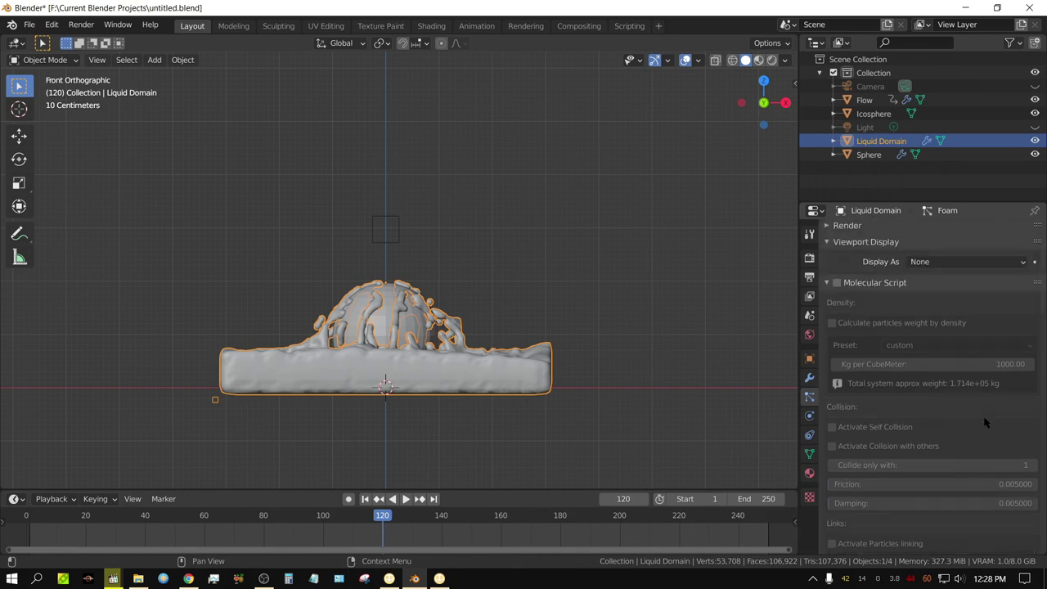
scroll(985, 422, "up", 4)
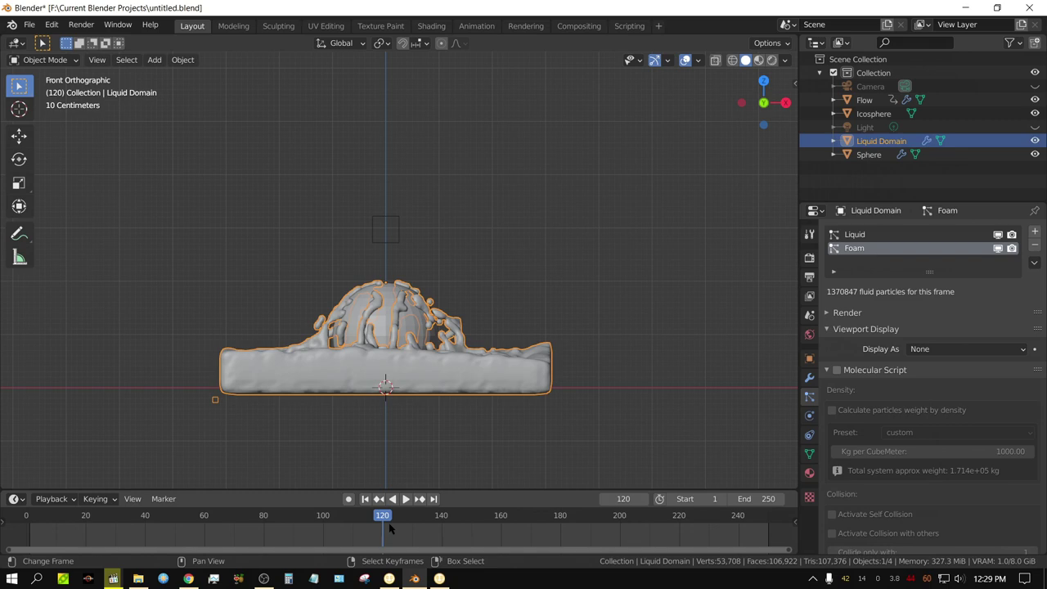
Set the Foam particle system to render as Object, with the Icosphere as its instance object.
scroll(409, 456, "down", 4)
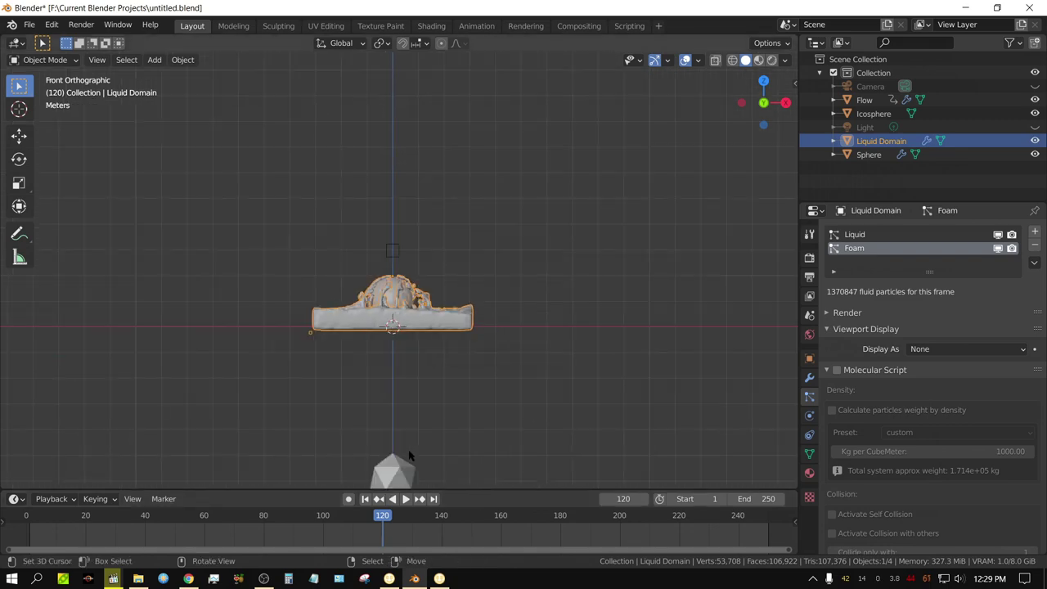
scroll(409, 456, "down", 2)
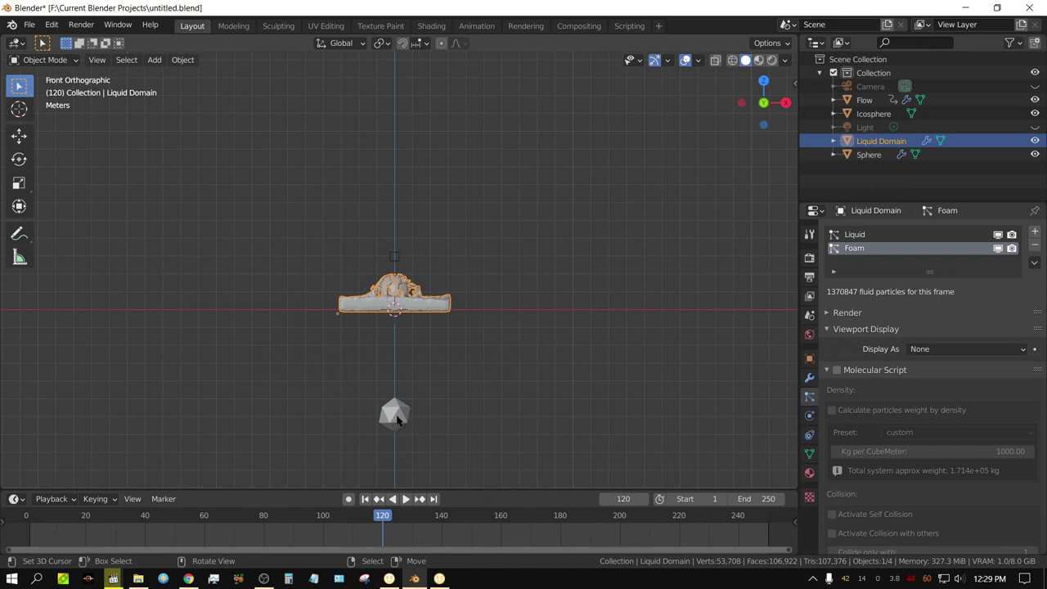
scroll(444, 421, "up", 5)
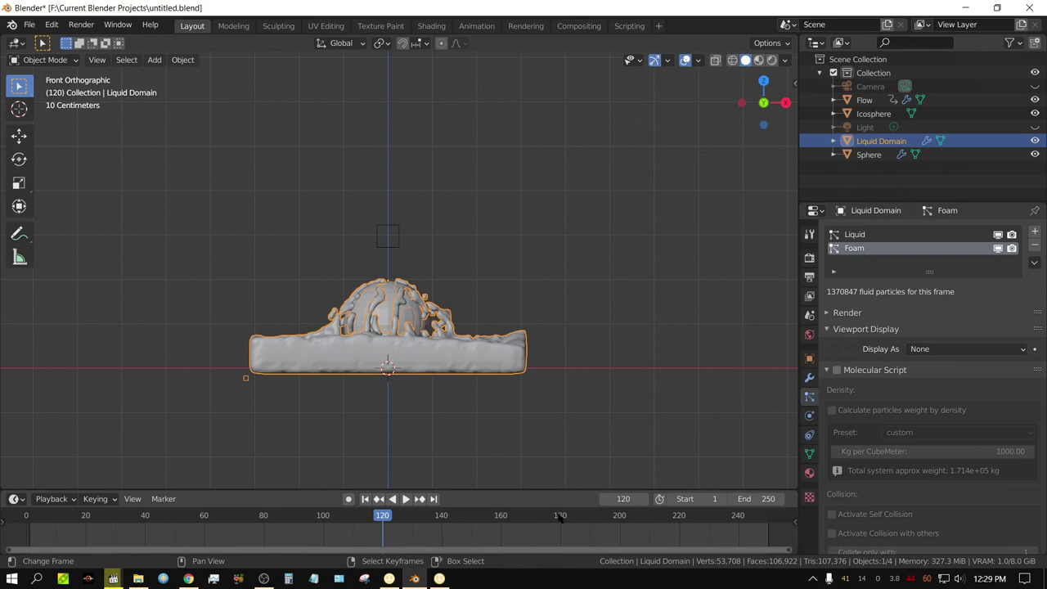
left_click(828, 315)
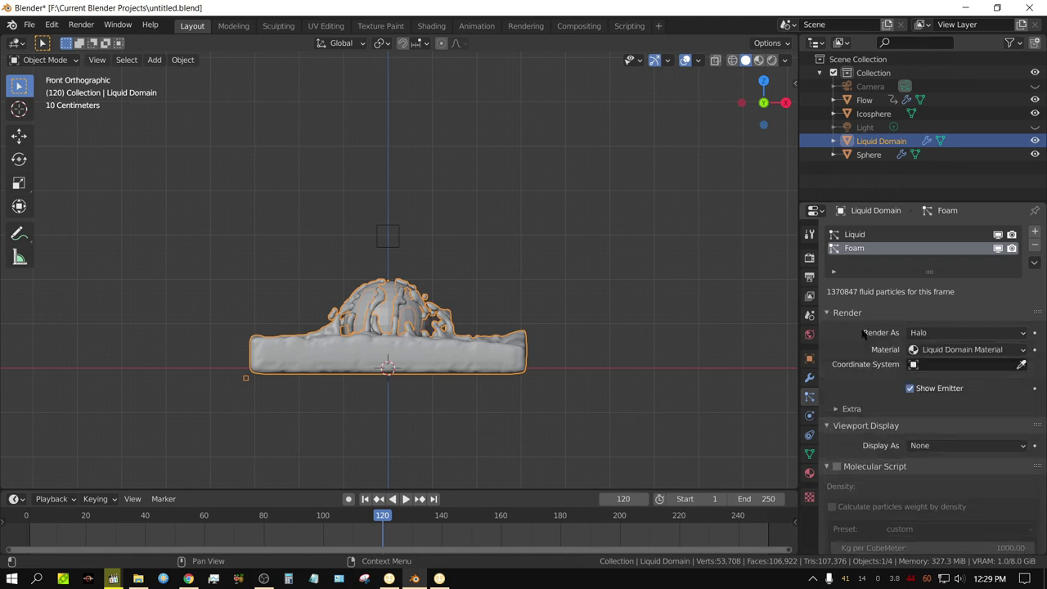
left_click(937, 335)
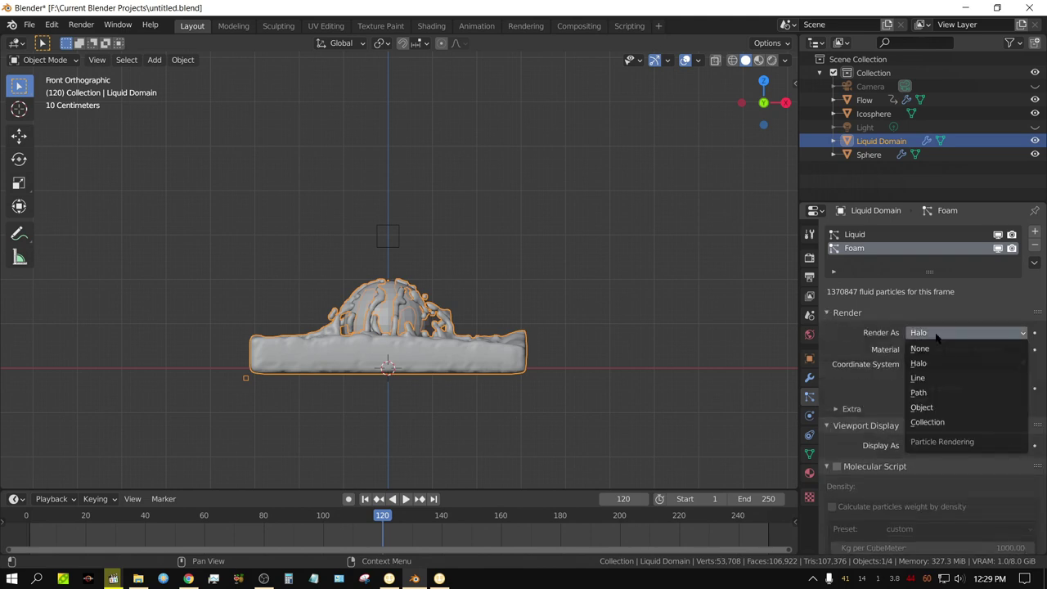
left_click(927, 408)
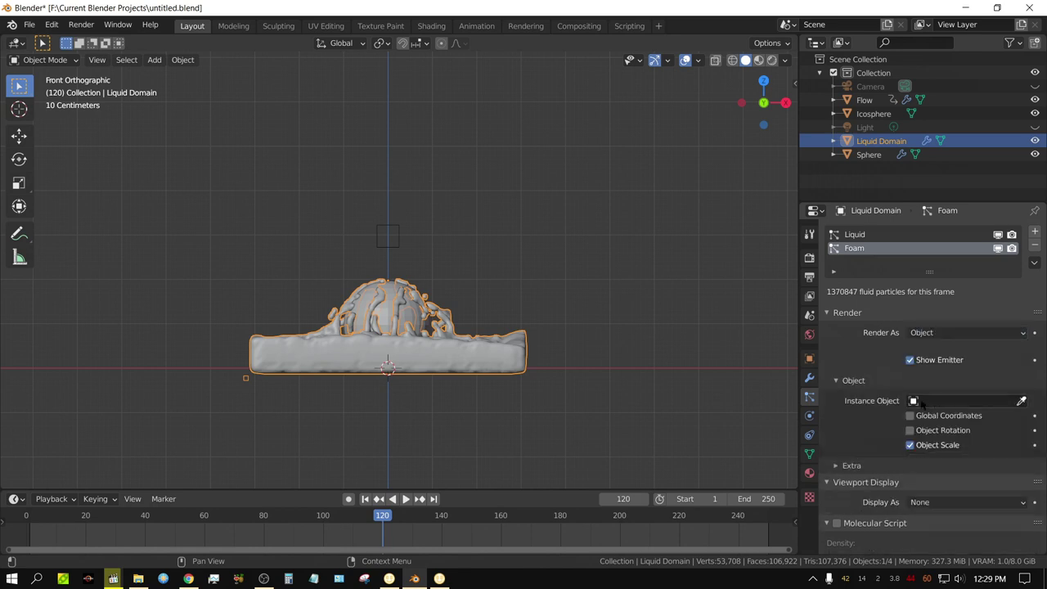
left_click(936, 404)
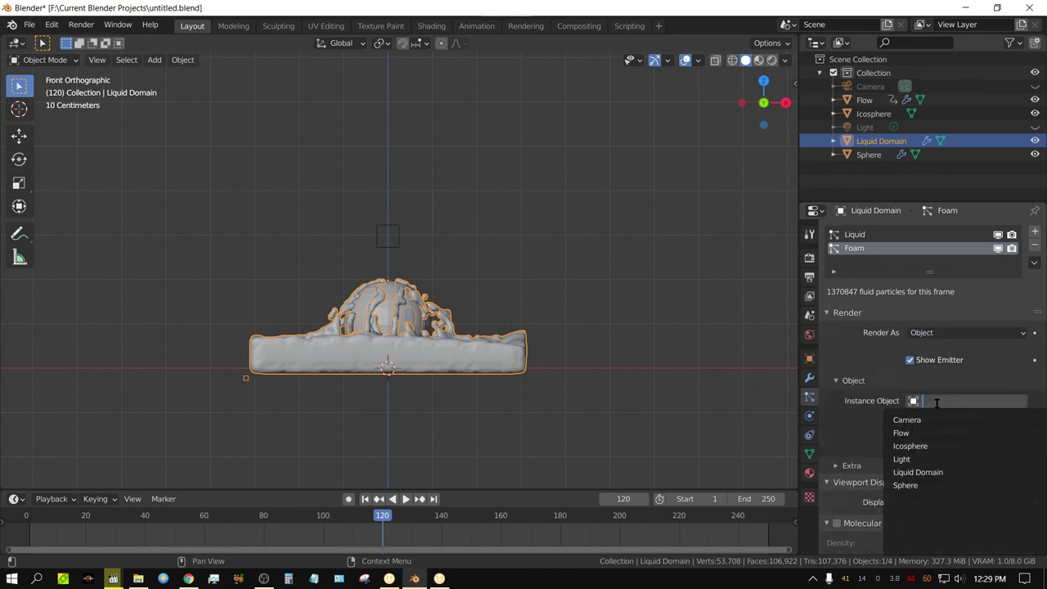
left_click(920, 448)
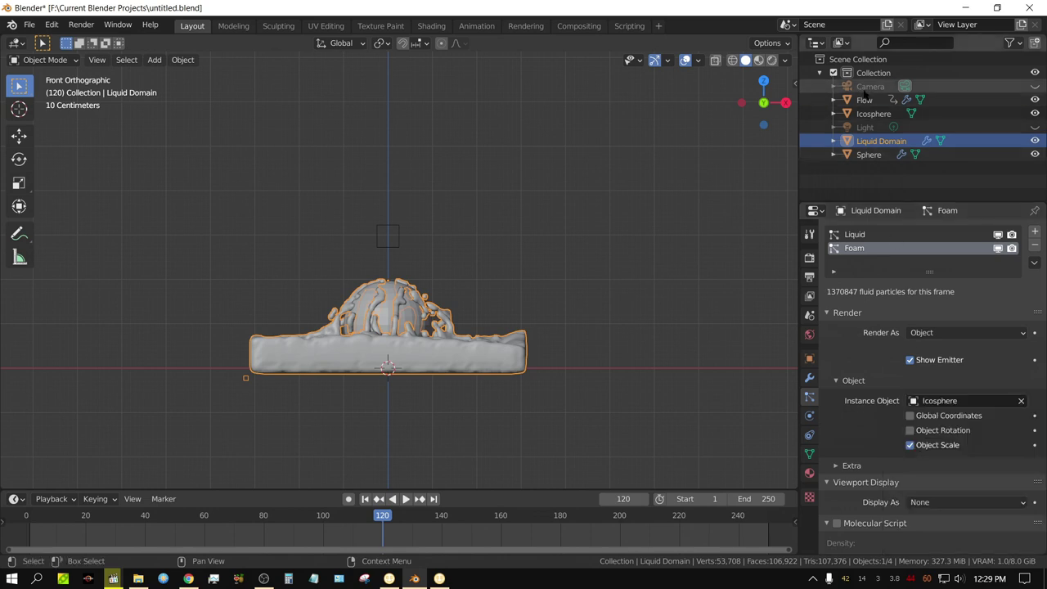
Create a new material on the Icosphere and give it a pale cream base color.
left_click(874, 113)
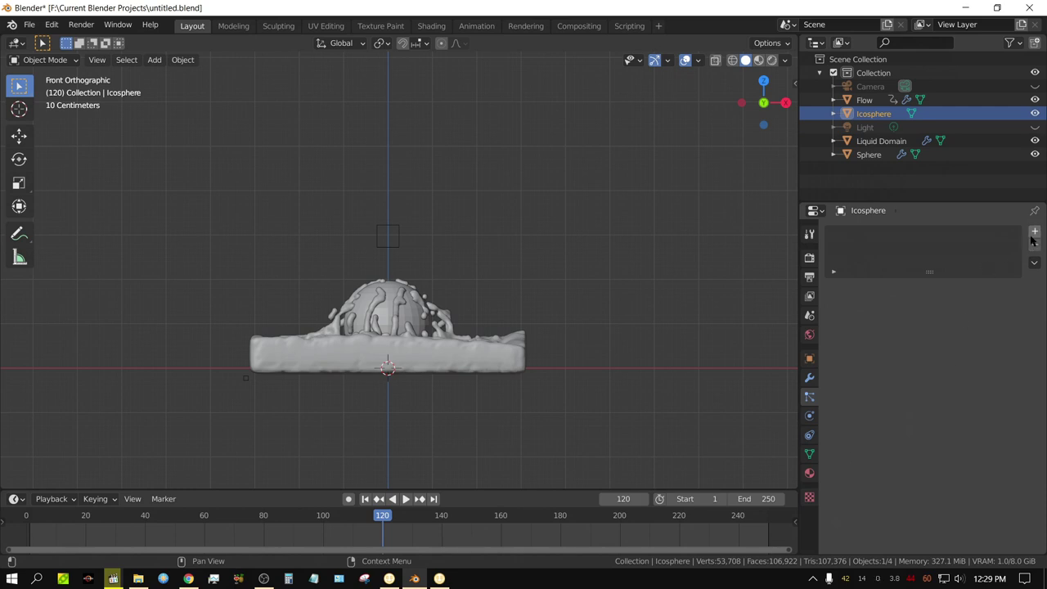
left_click(809, 474)
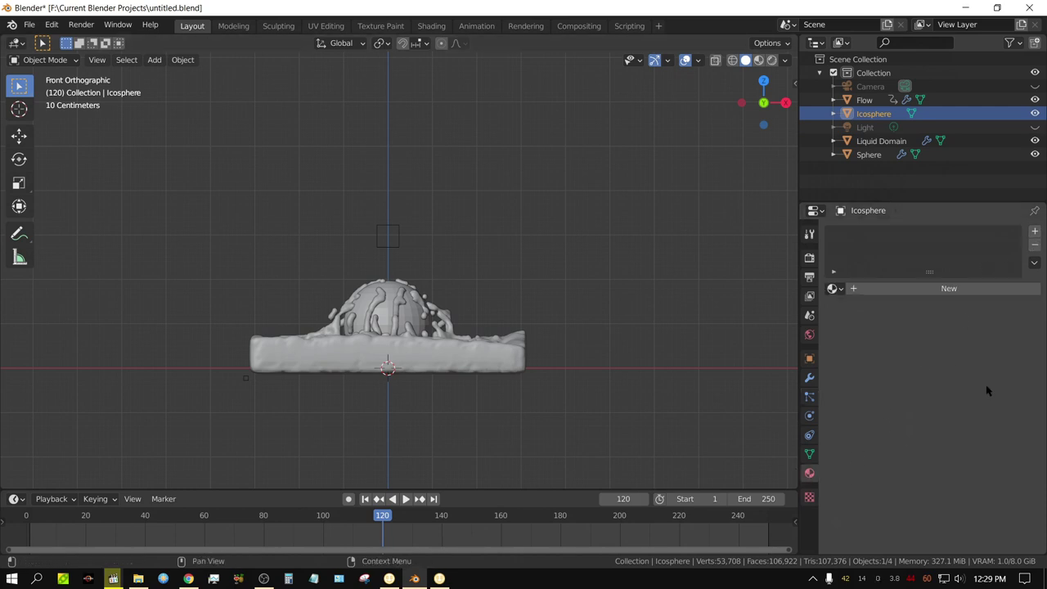
left_click(942, 291)
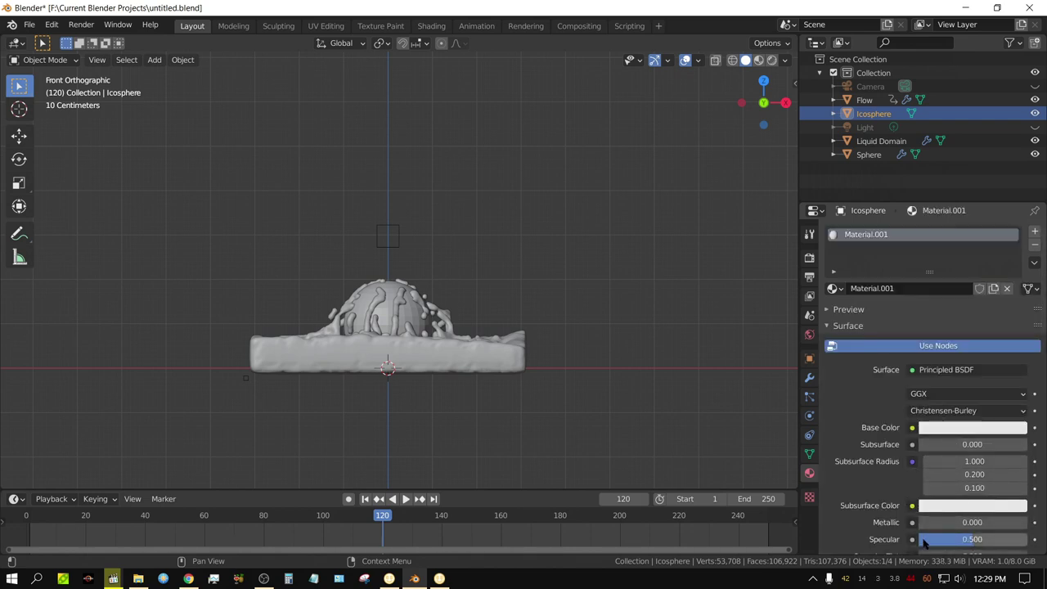
left_click(982, 428)
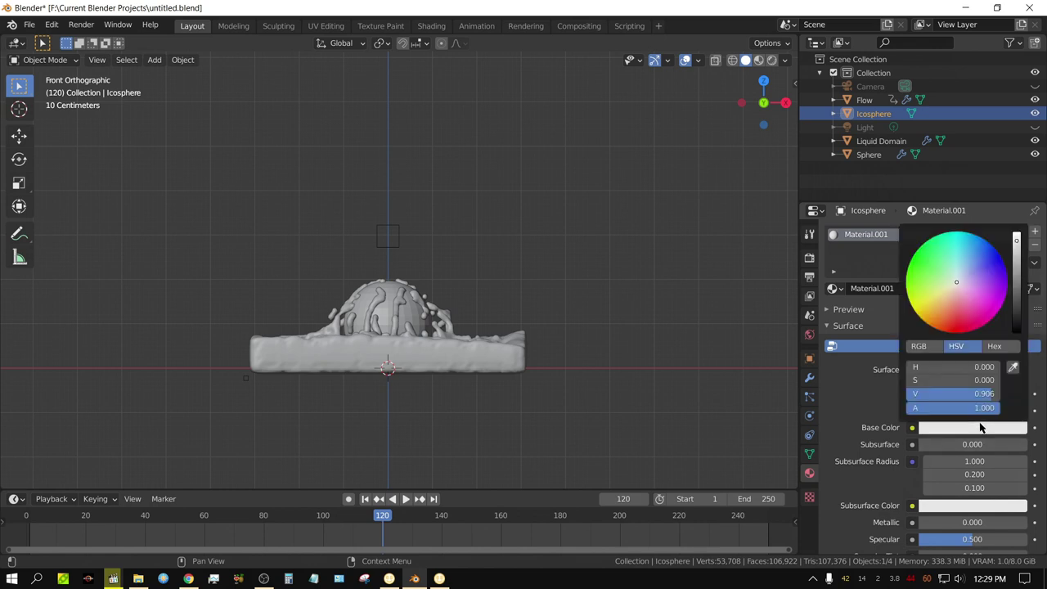
left_click(954, 293)
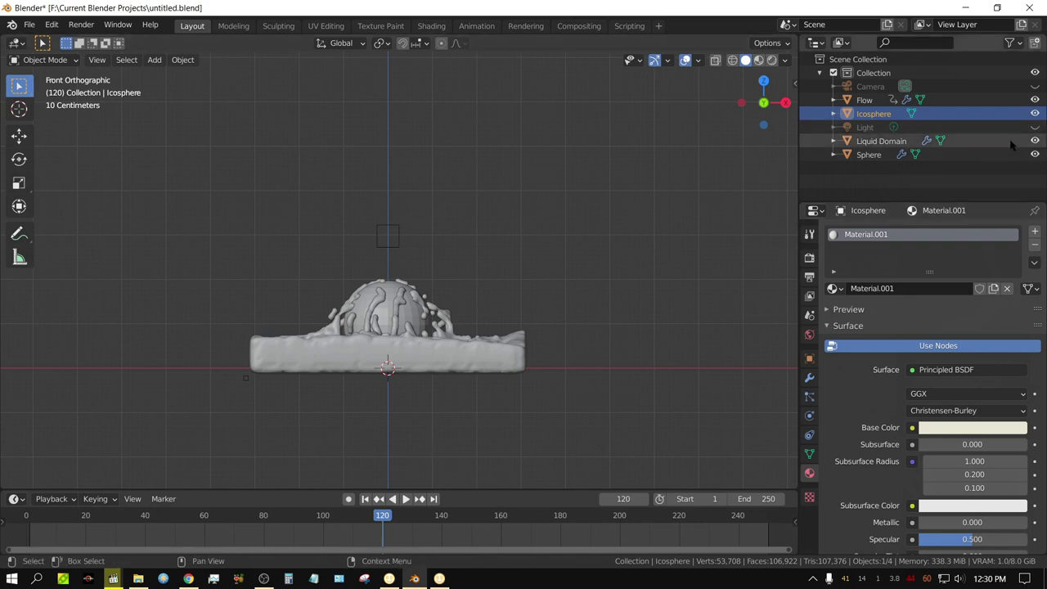
Unhide the Light and the Camera in the viewport and look through the camera.
left_click(1035, 127)
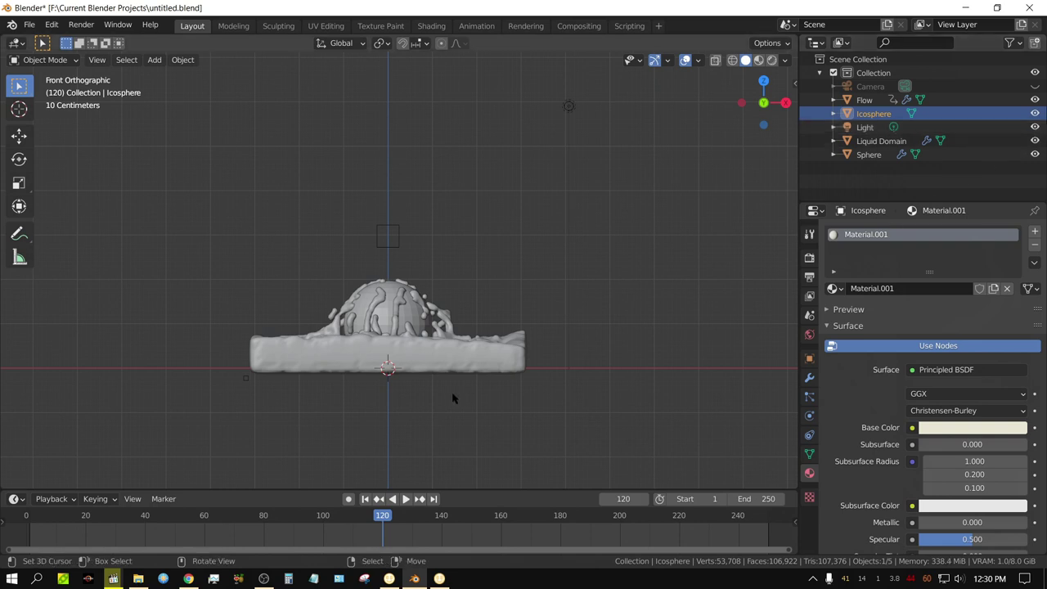
left_click(1035, 86)
middle_click_drag(647, 414, 646, 414)
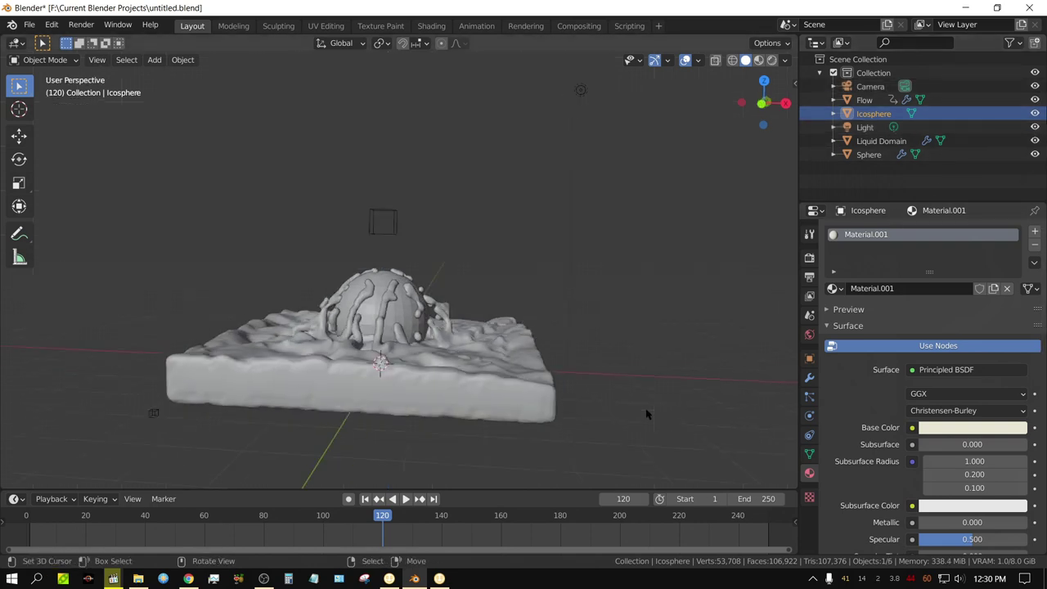
key("KP_0")
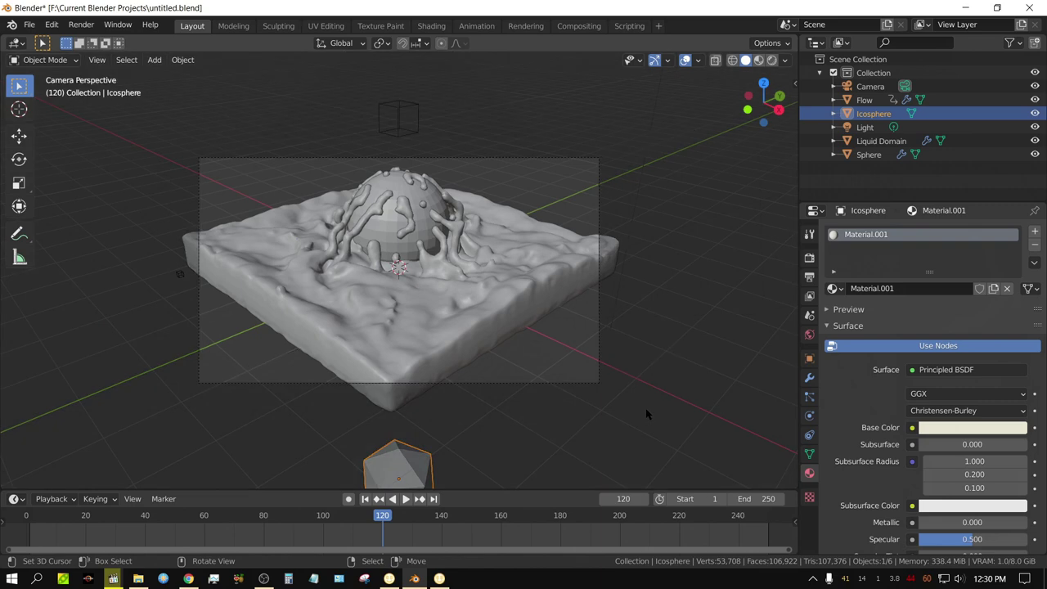
Review the Light's settings and the Liquid Domain's glass material.
left_click(867, 127)
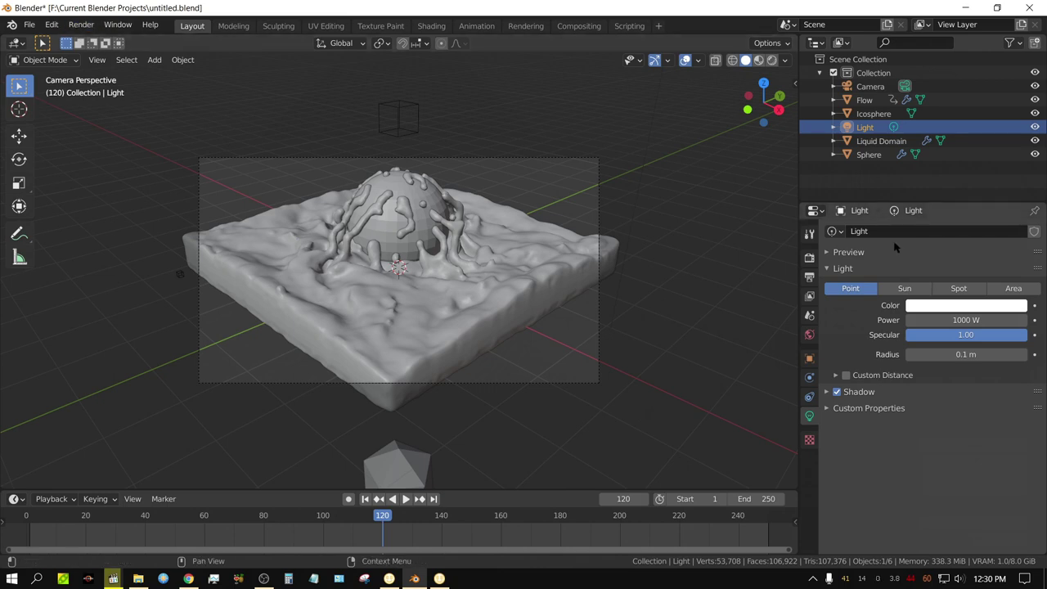
left_click(881, 141)
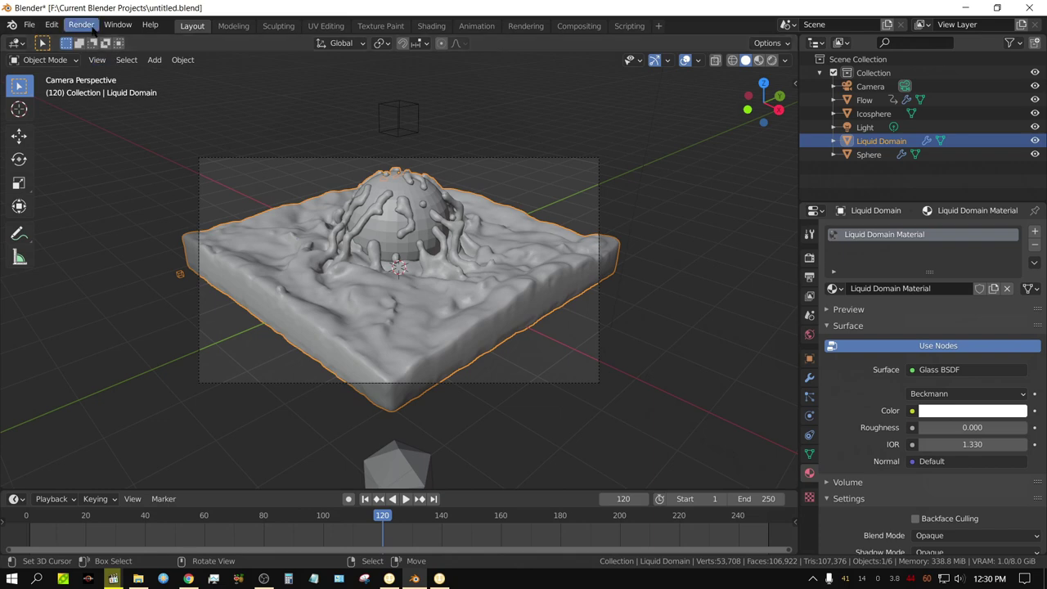
In the system preferences, enable the first GeForce RTX 2060 SUPER as an additional OptiX device for Cycles.
left_click(55, 26)
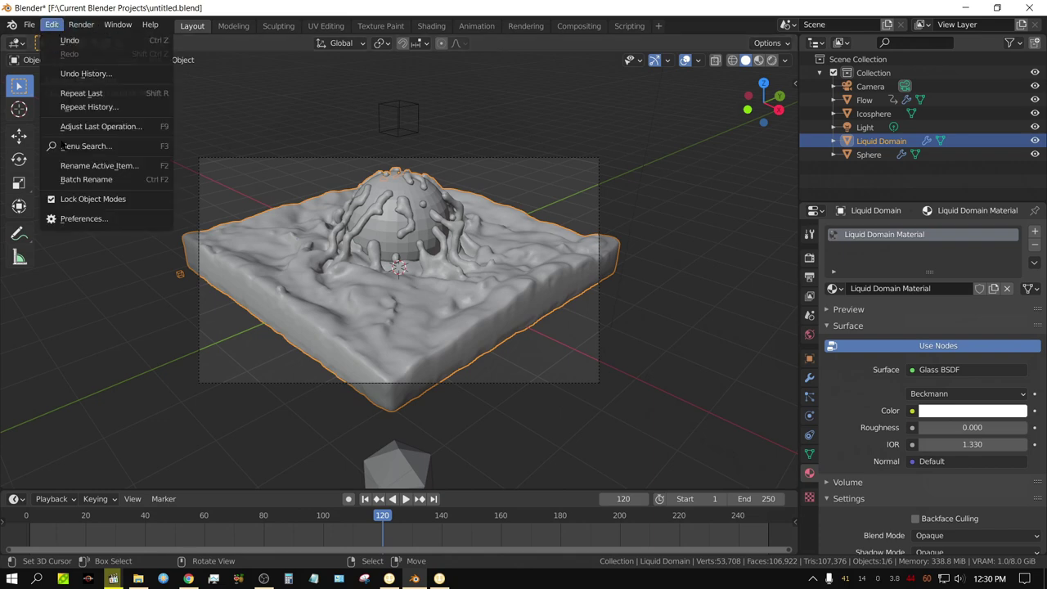
left_click(84, 219)
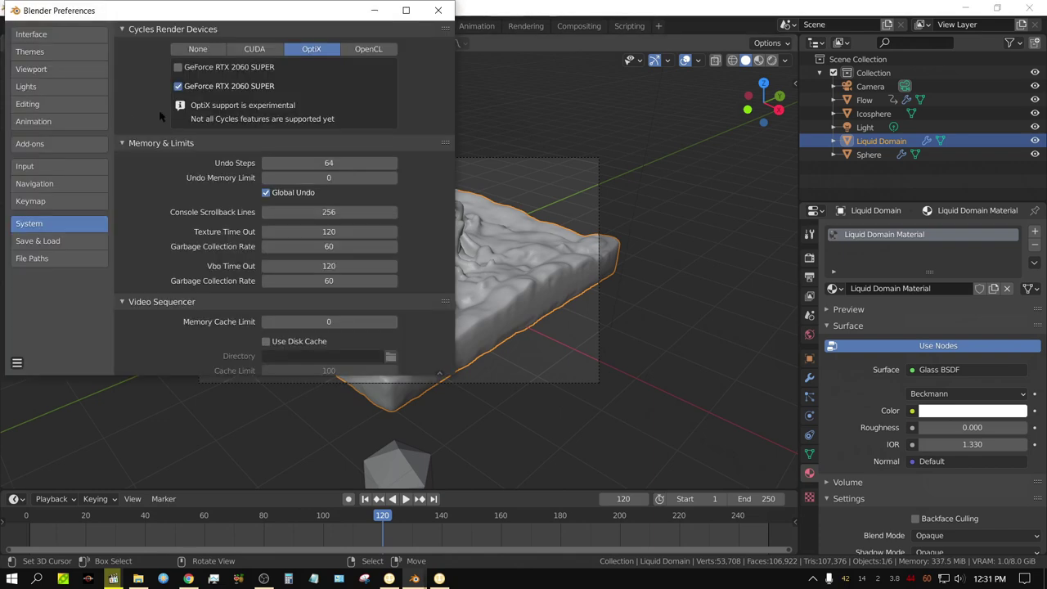
left_click(178, 67)
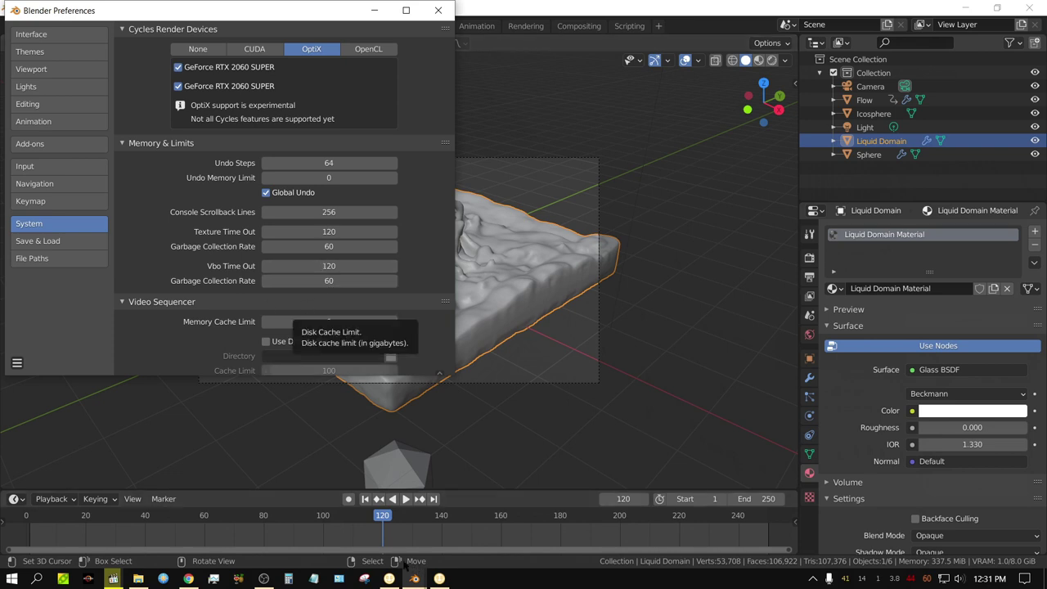
Switch to NiceHash Miner, stop mining on GPU#2, and return to the Blender scene with Preferences out of the way.
mouse_move(391, 578)
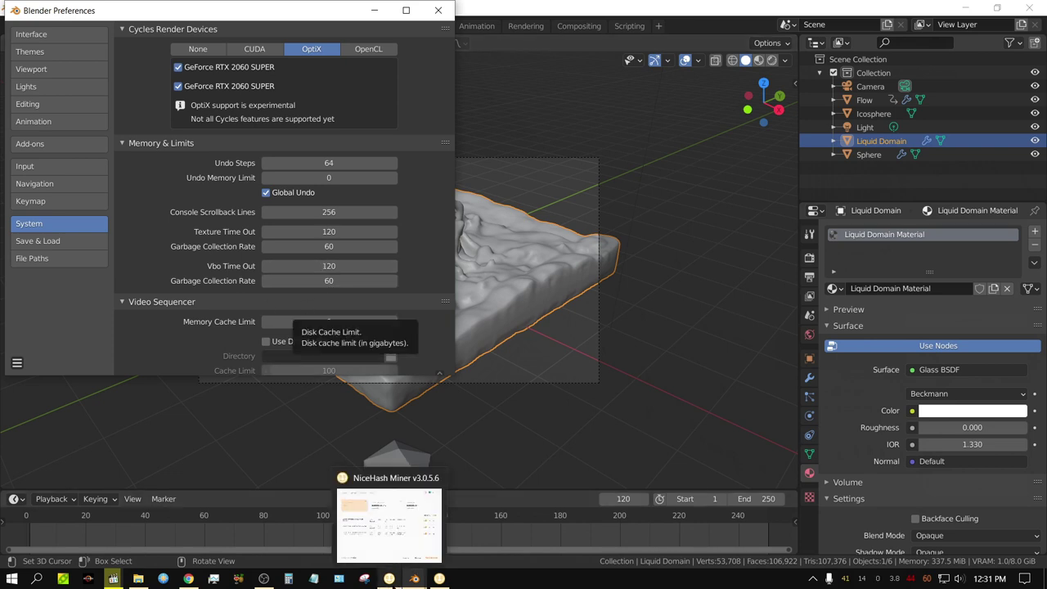
left_click(396, 556)
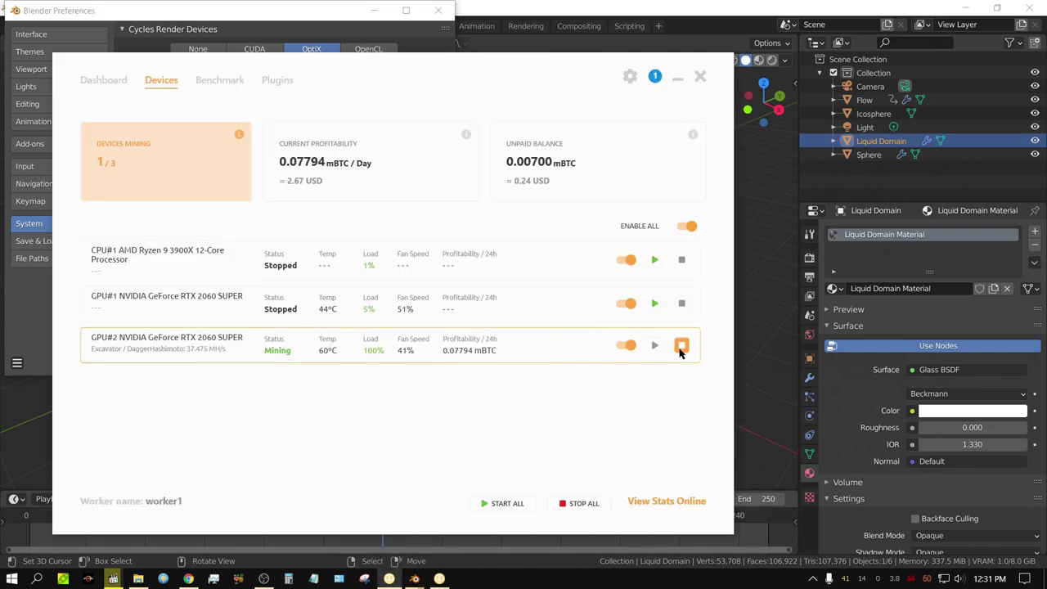
left_click(681, 347)
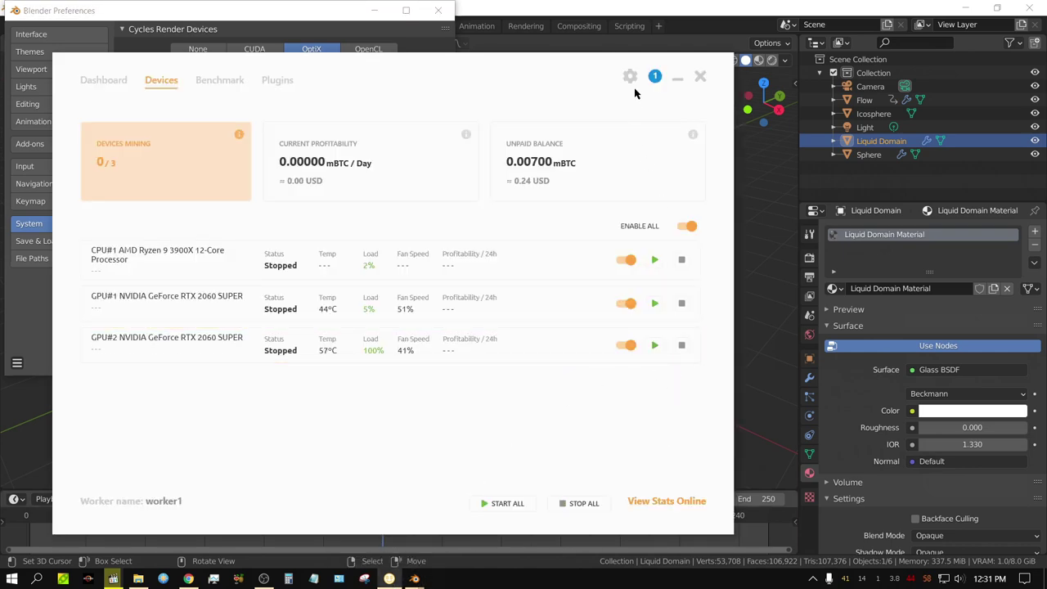
left_click(679, 79)
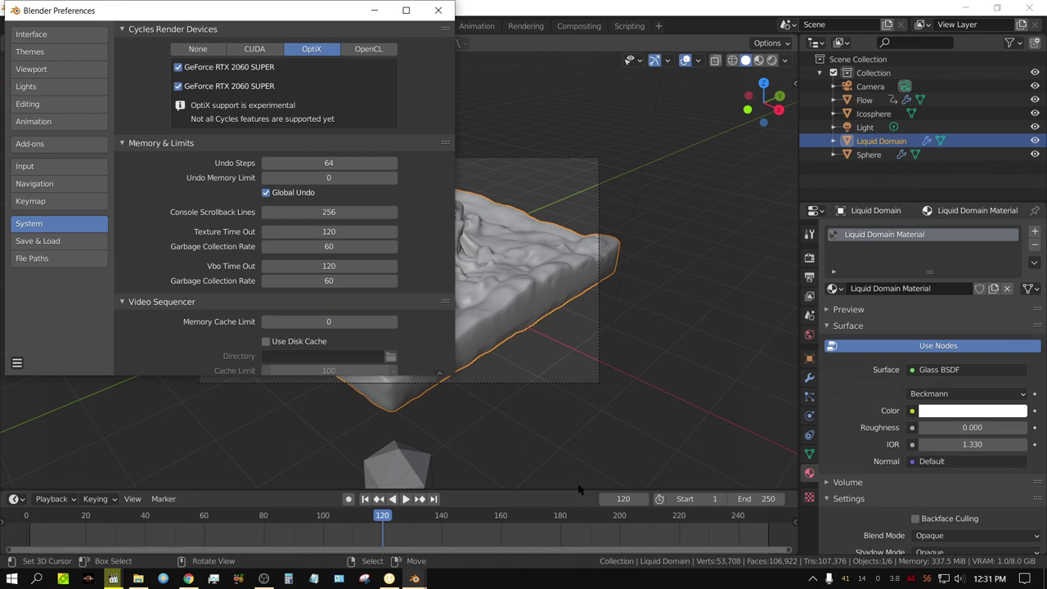
left_click(372, 13)
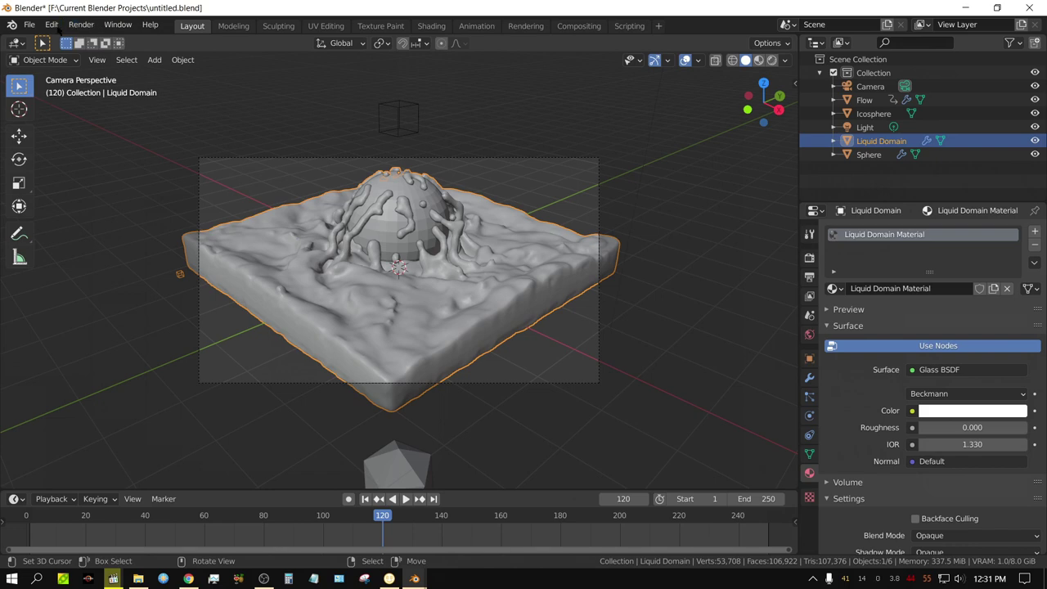
Save the blend file and render a still image of frame 120.
left_click(30, 25)
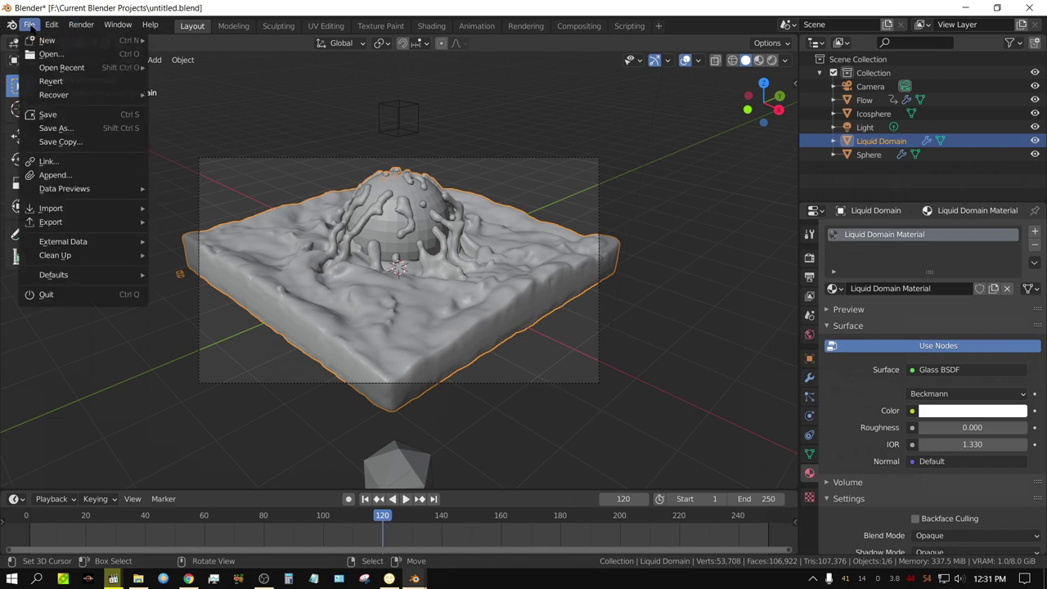
left_click(57, 113)
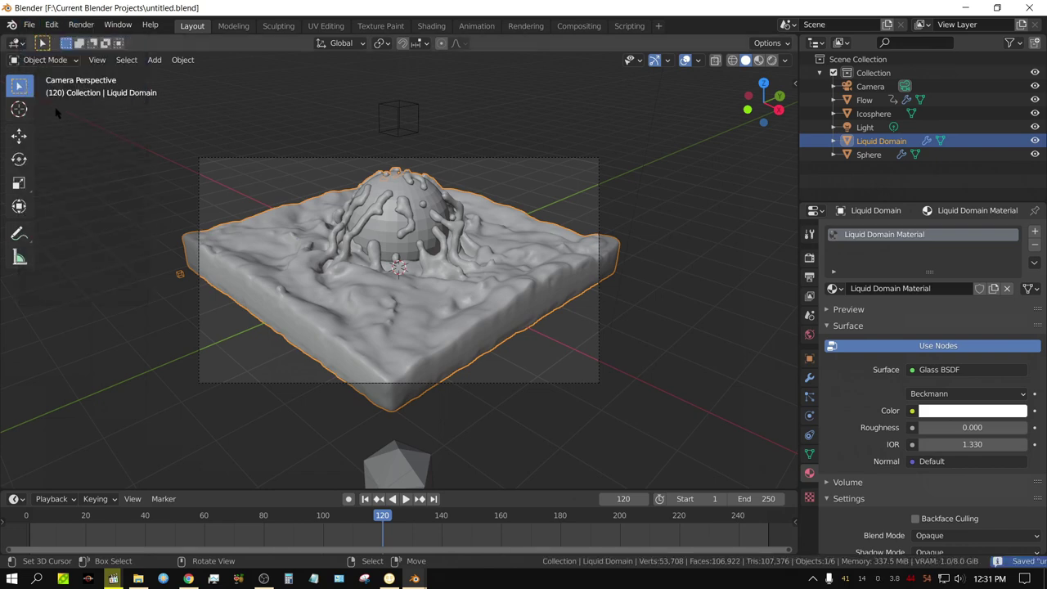
left_click(81, 24)
left_click(95, 43)
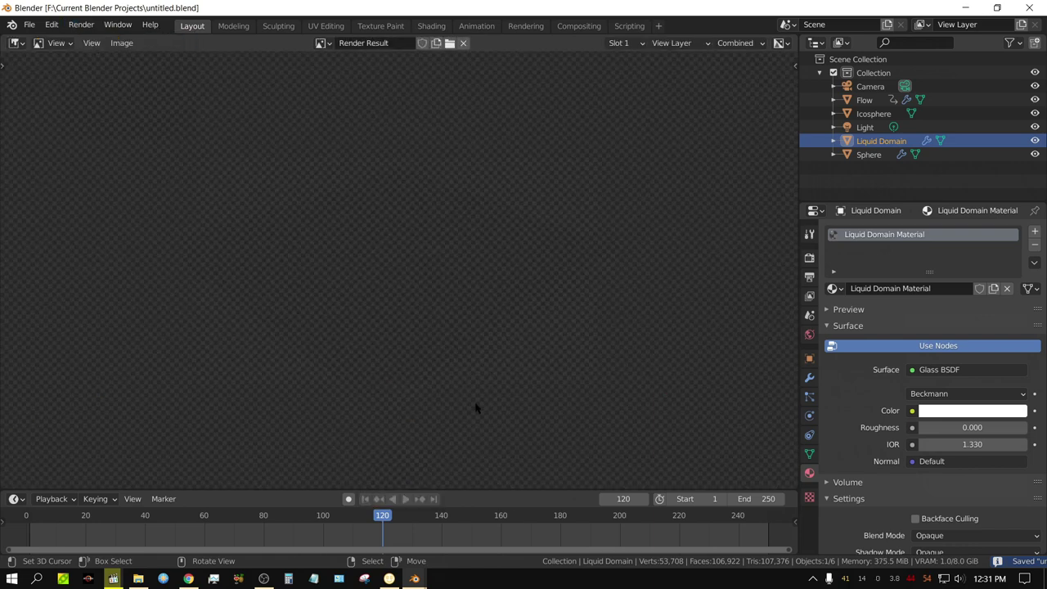
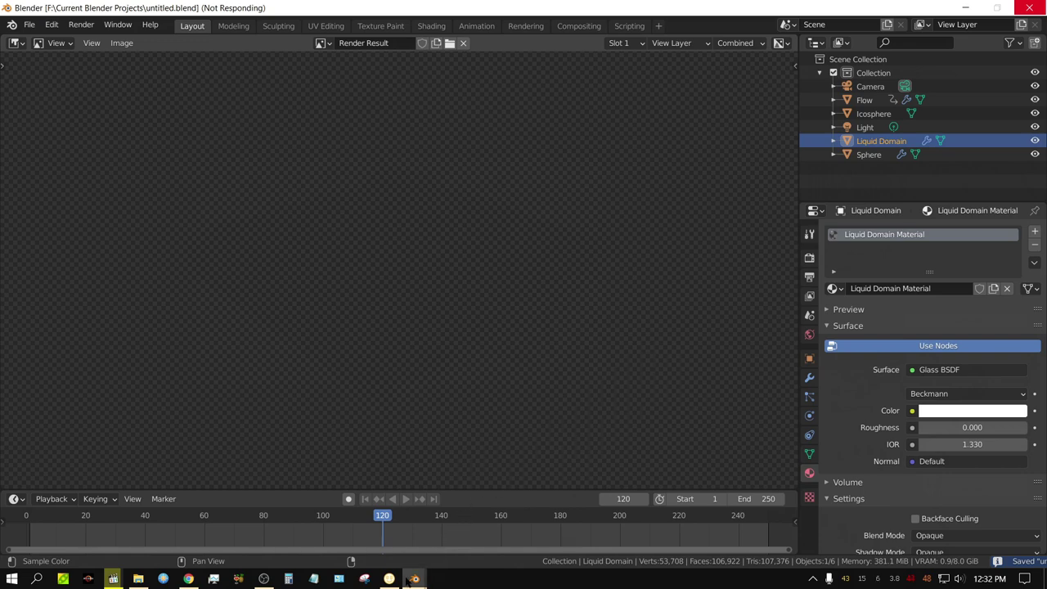
Force-close the unresponsive Blender session along with its hung Preferences window.
mouse_move(408, 577)
left_click(478, 525)
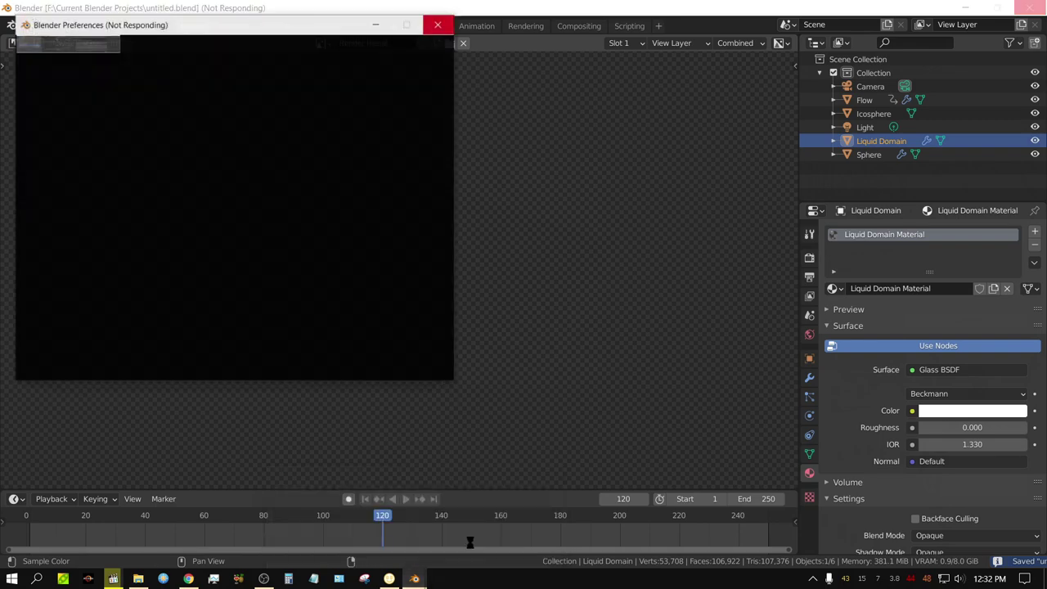
left_click(439, 11)
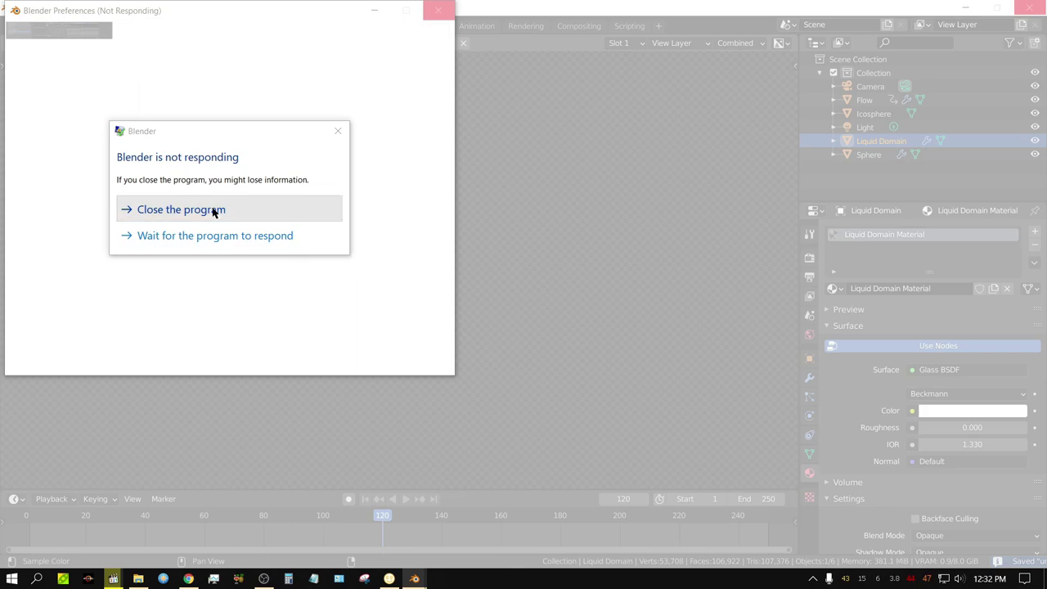
left_click(213, 210)
left_click(301, 227)
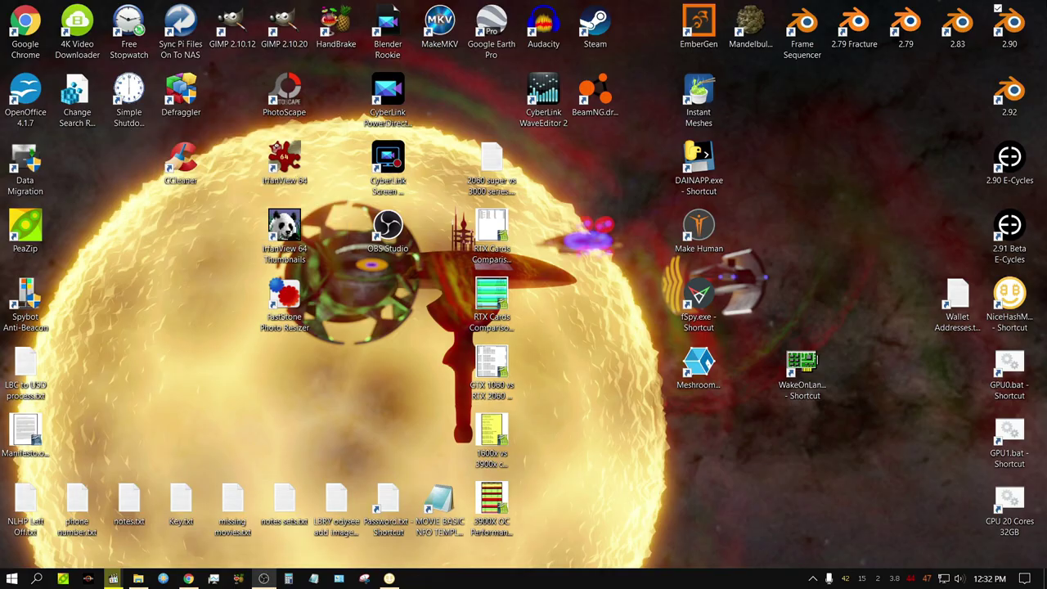
Relaunch Blender 2.90 from the desktop and reopen the recent file untitled.blend.
double_click(1009, 24)
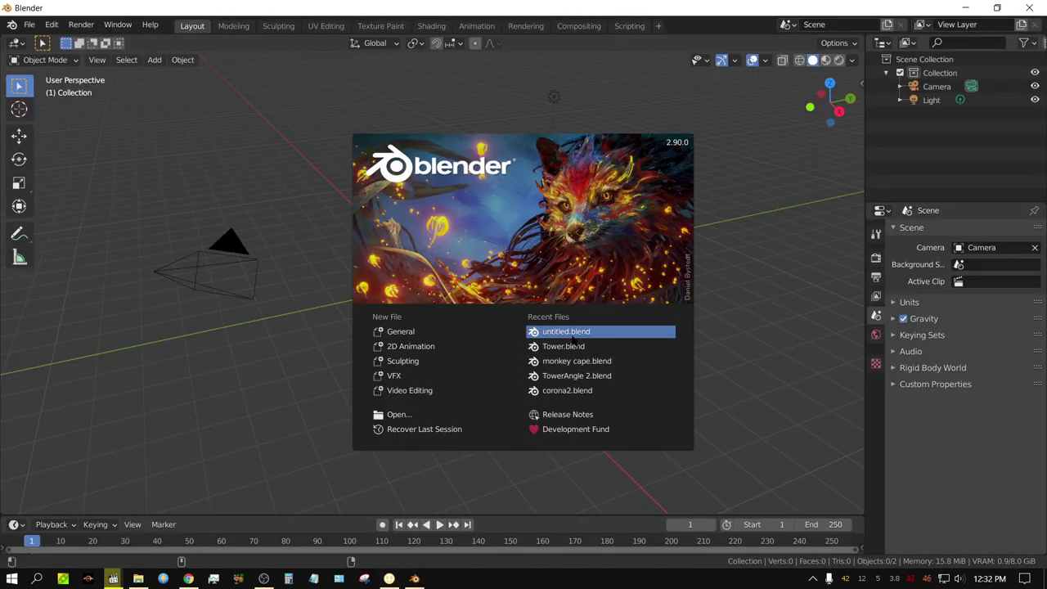
left_click(572, 336)
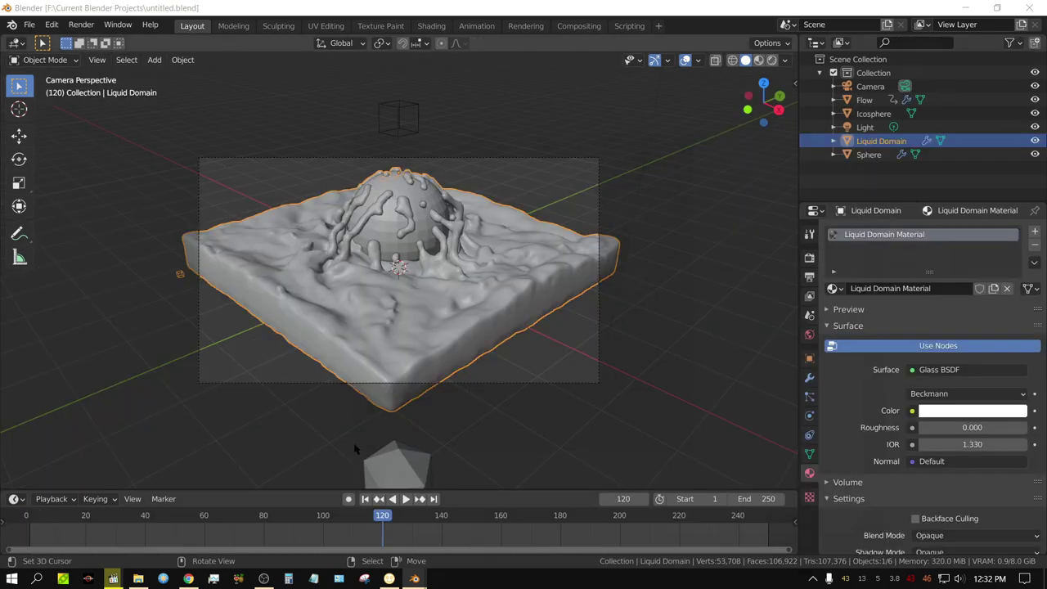
Set the scene's render engine to Cycles with GPU Compute as the device.
left_click(810, 278)
left_click(810, 257)
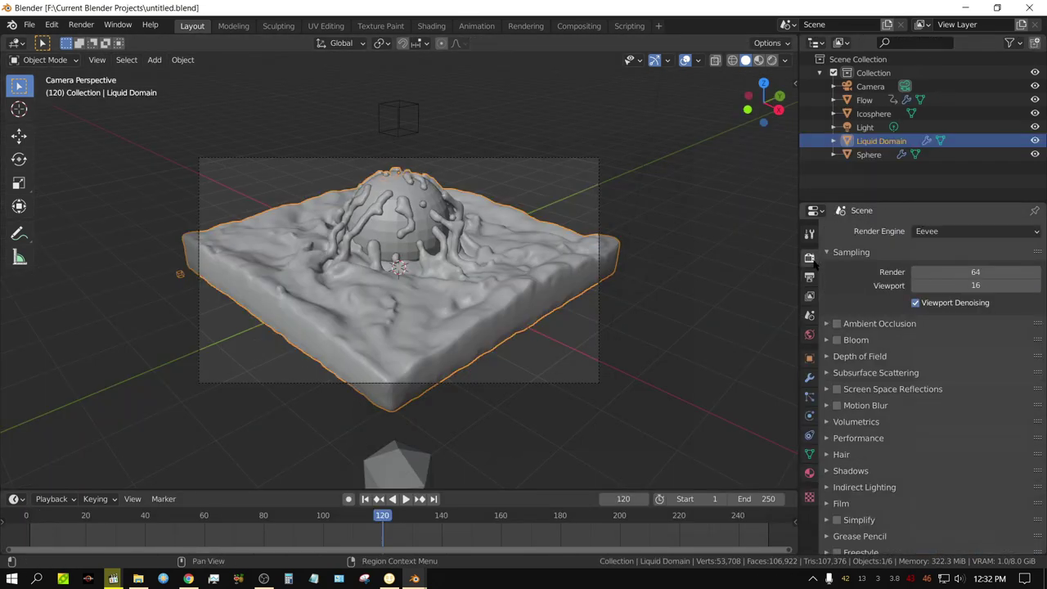
left_click(939, 235)
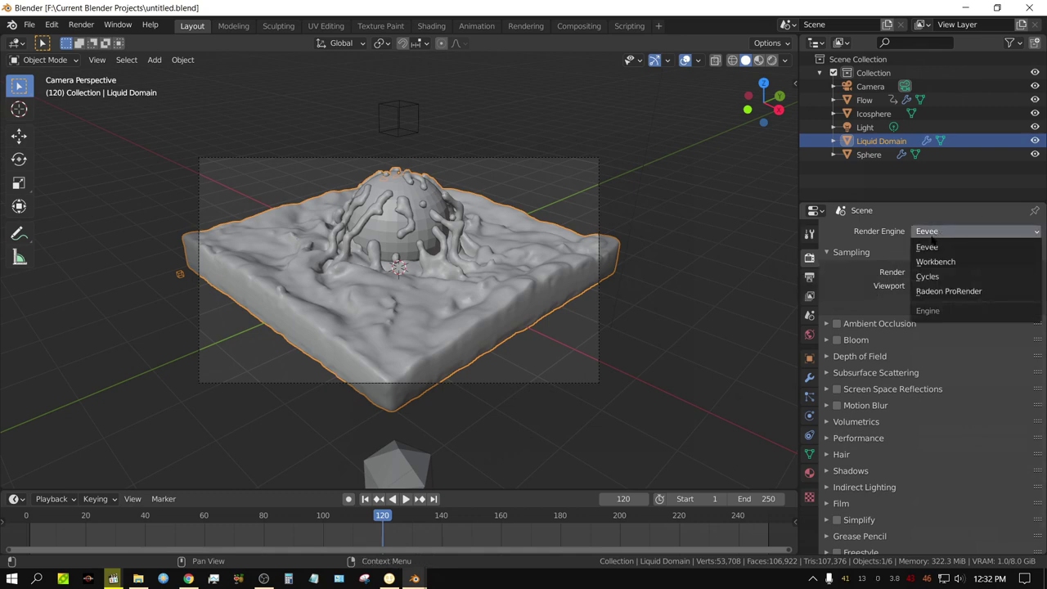
left_click(969, 278)
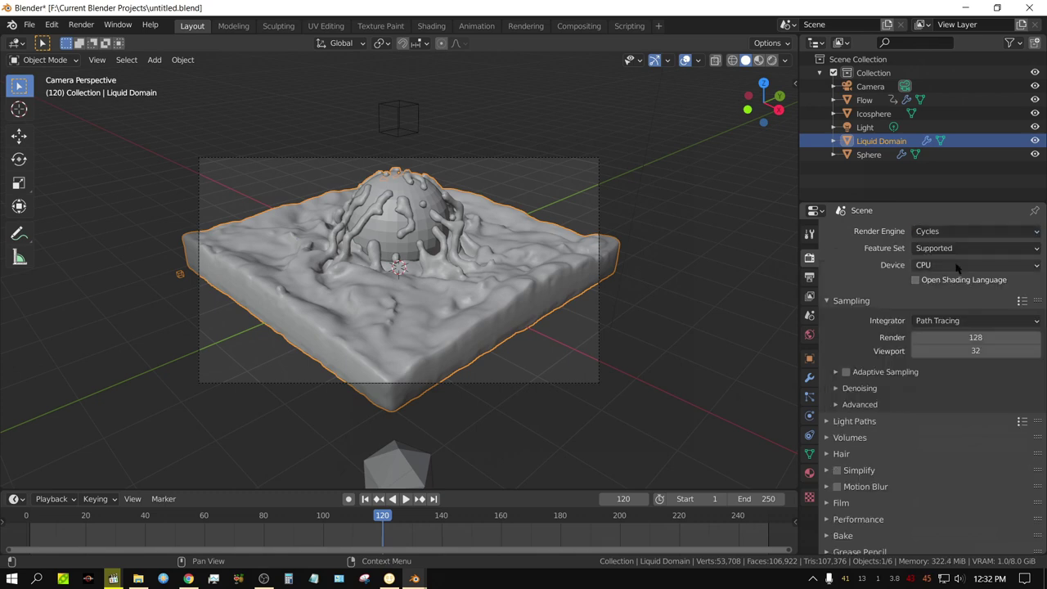
left_click(955, 266)
left_click(938, 296)
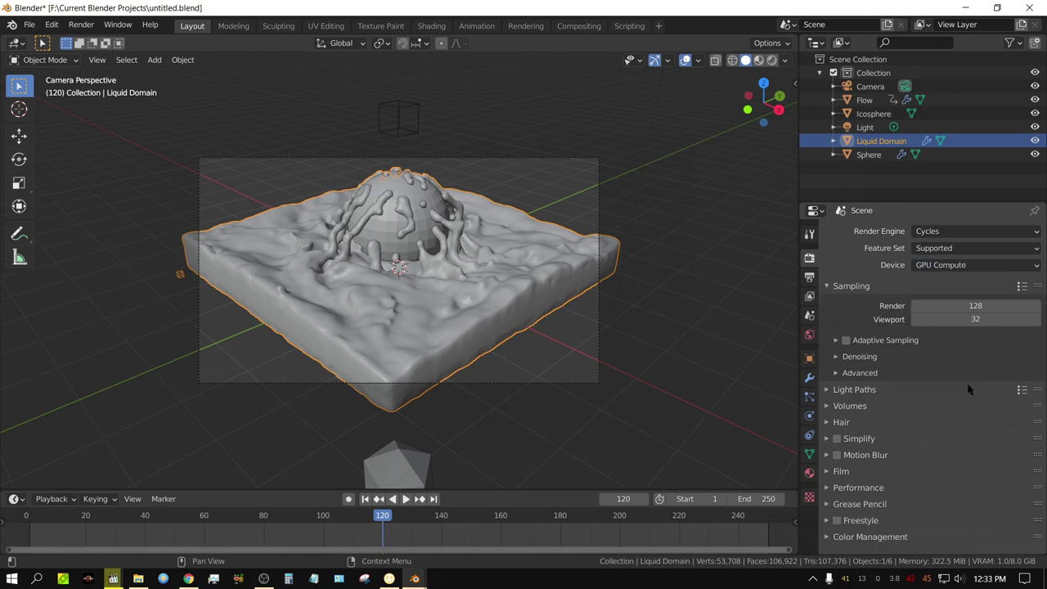
Enable adaptive sampling and turn on render denoising with the OptiX denoiser.
left_click(847, 340)
left_click(838, 357)
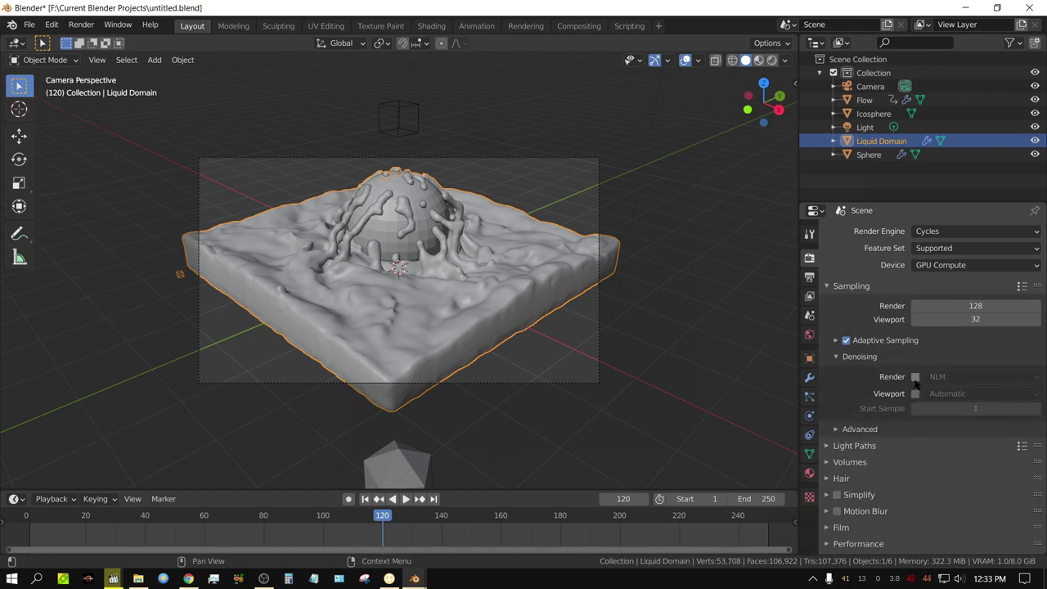
left_click(966, 380)
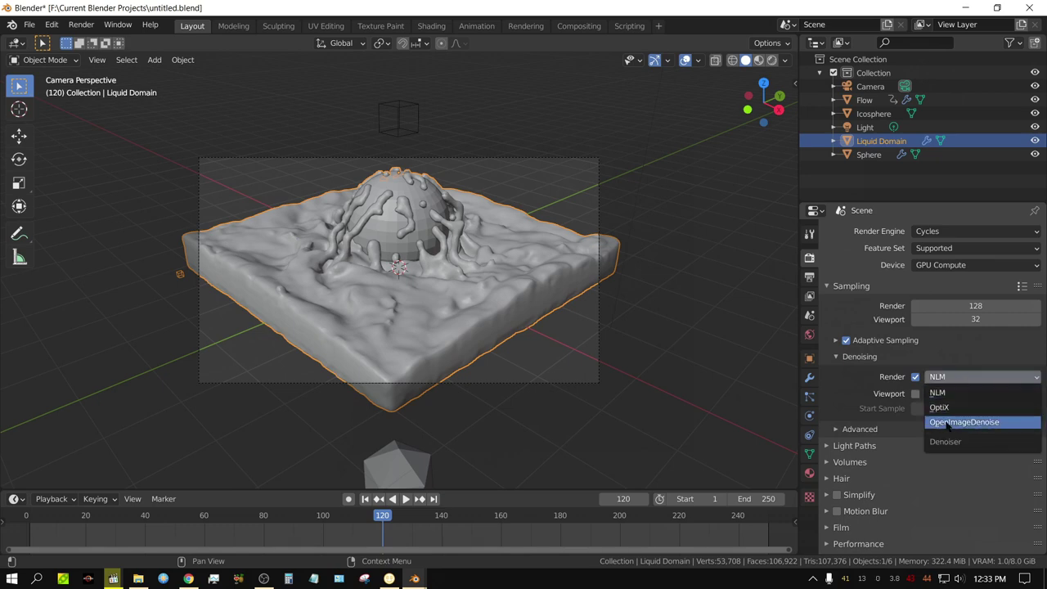
left_click(947, 409)
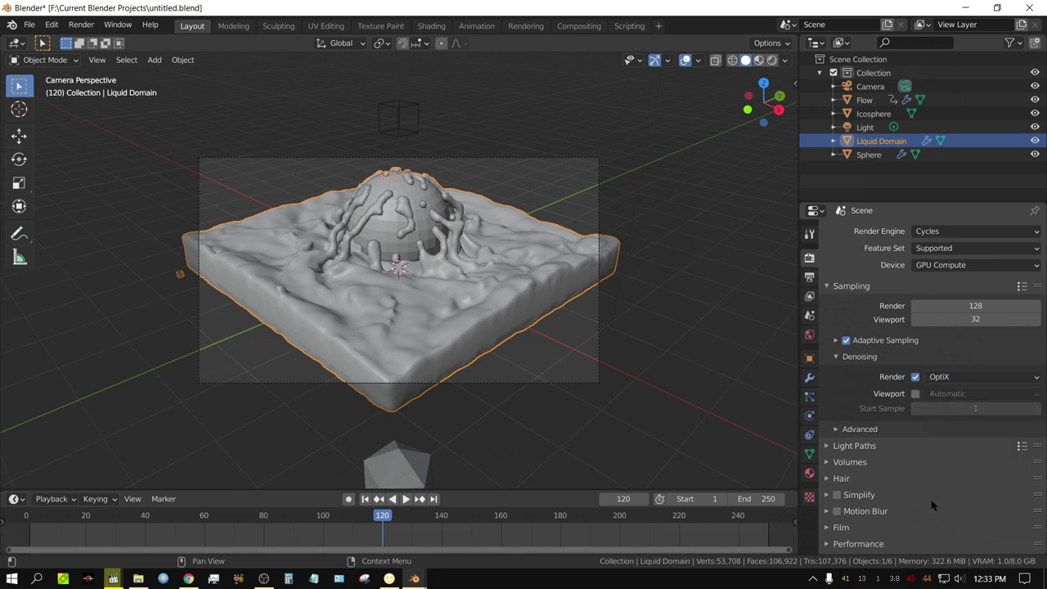
Render a still image of frame 120 with Cycles and view the whole result.
left_click(85, 26)
left_click(101, 40)
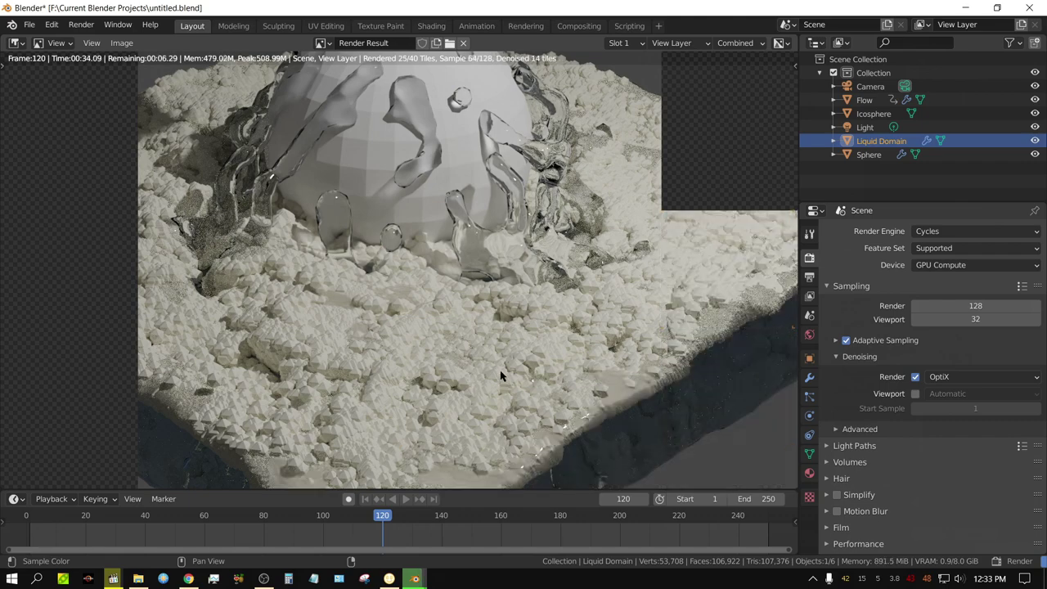
scroll(502, 376, "down", 2)
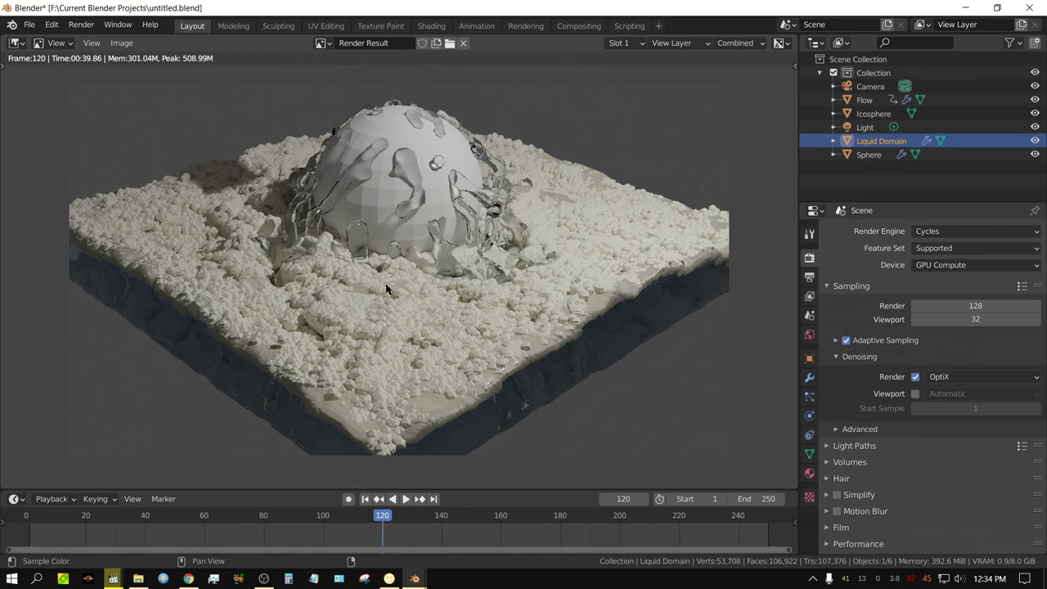
Return to the 3D viewport, scale the icosphere by 0.25, and render frame 120 again.
left_click(13, 45)
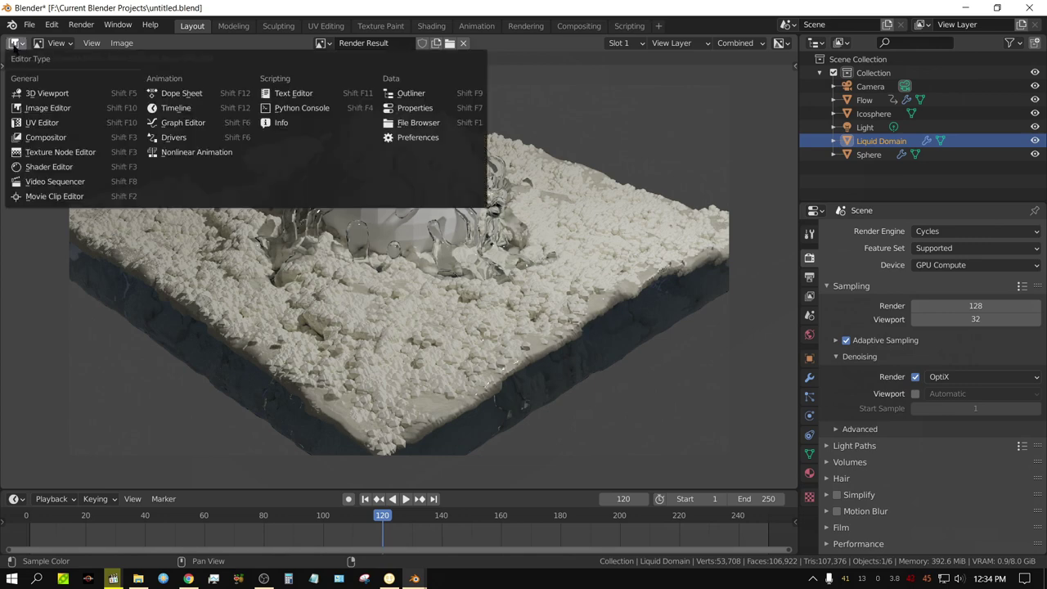
left_click(33, 93)
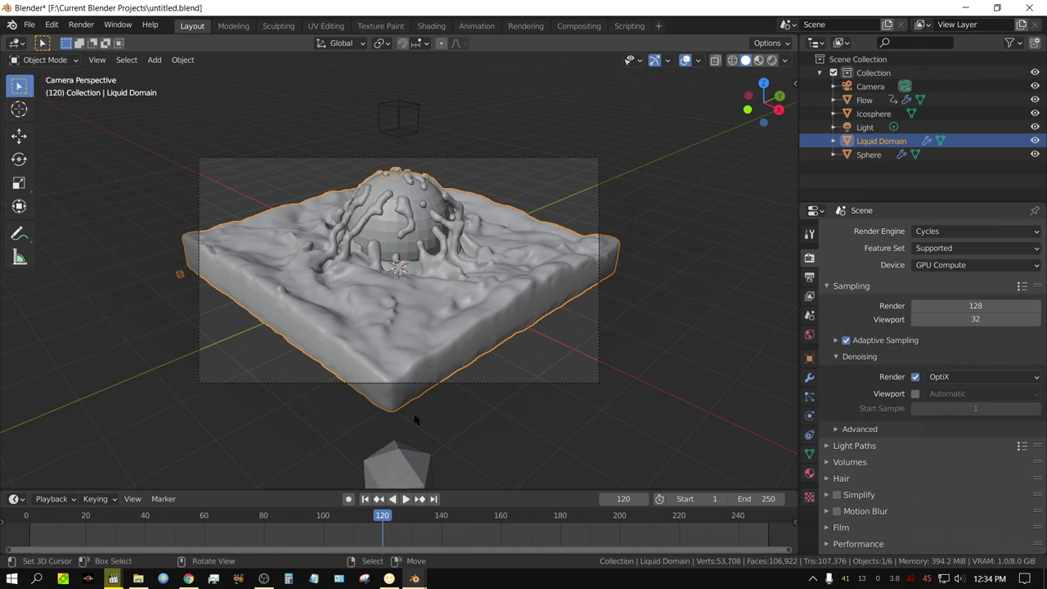
left_click(412, 466)
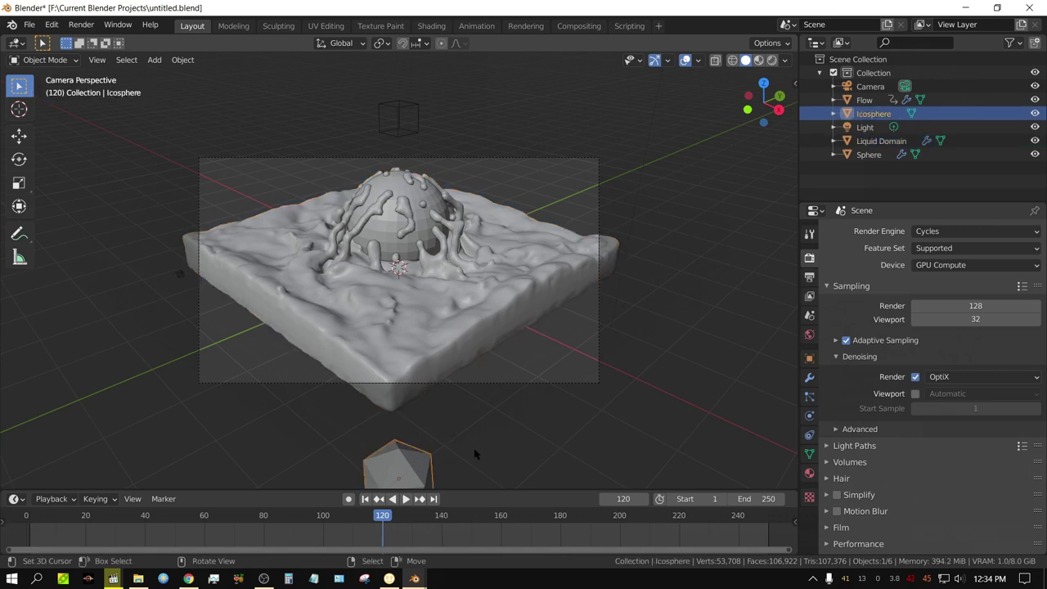
key("s")
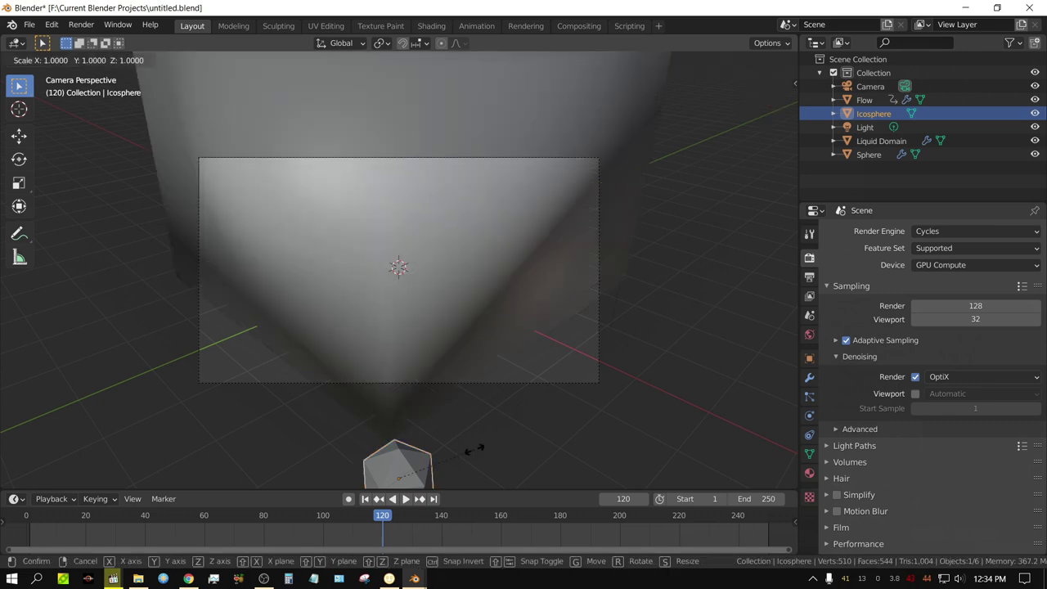
type(".25")
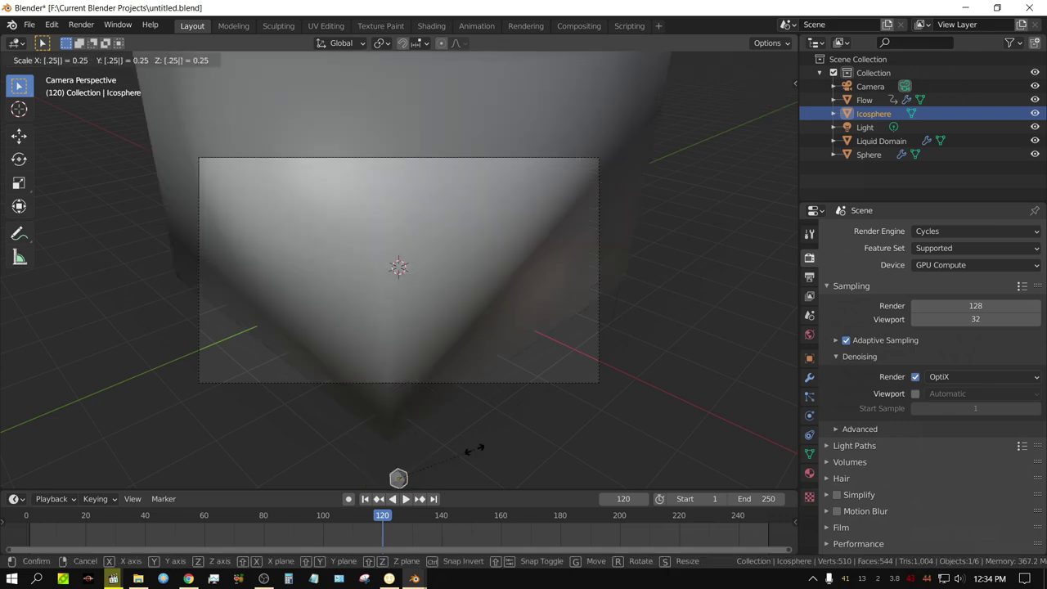
key("Return")
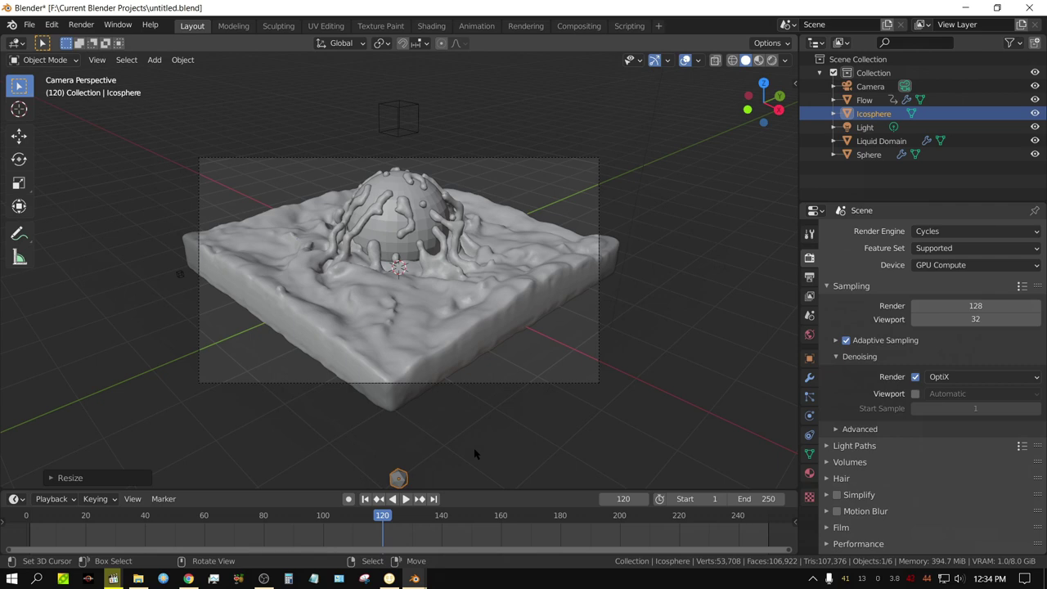
left_click(82, 25)
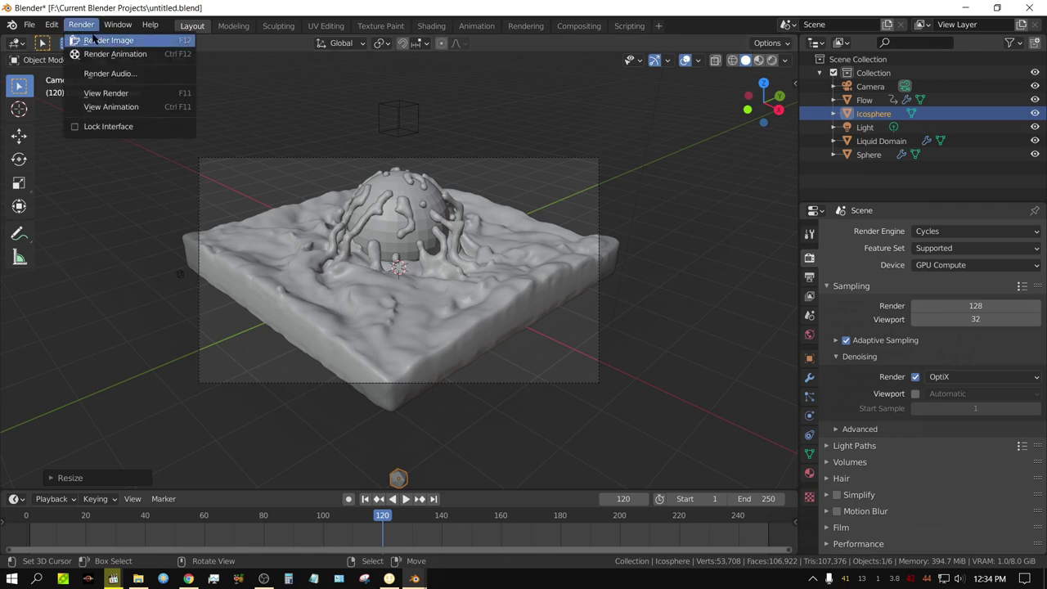
left_click(103, 41)
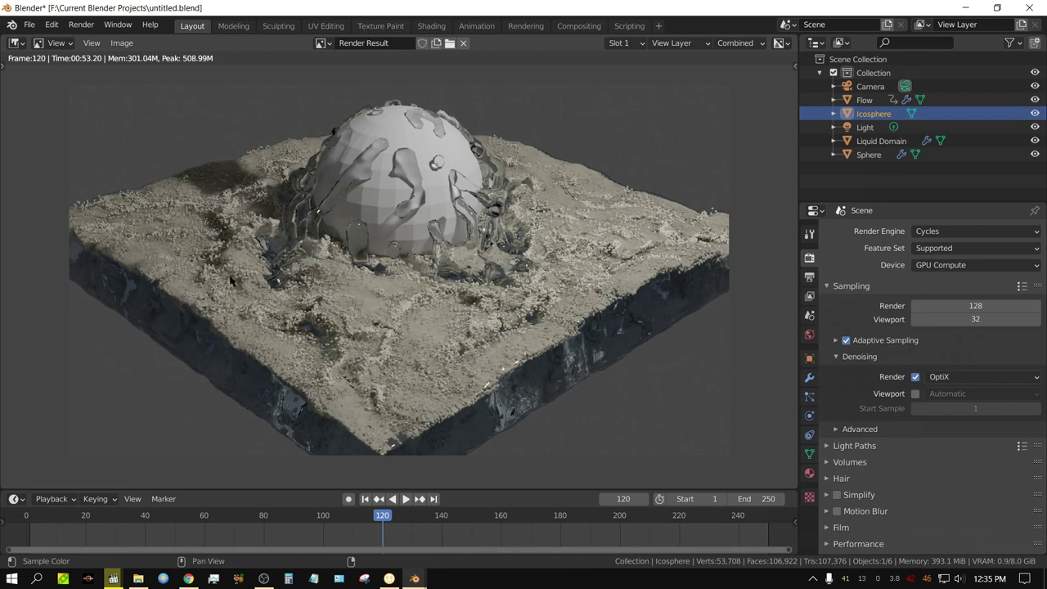
Back in the 3D viewport, scale the icosphere down further and render another still of frame 120.
left_click(17, 44)
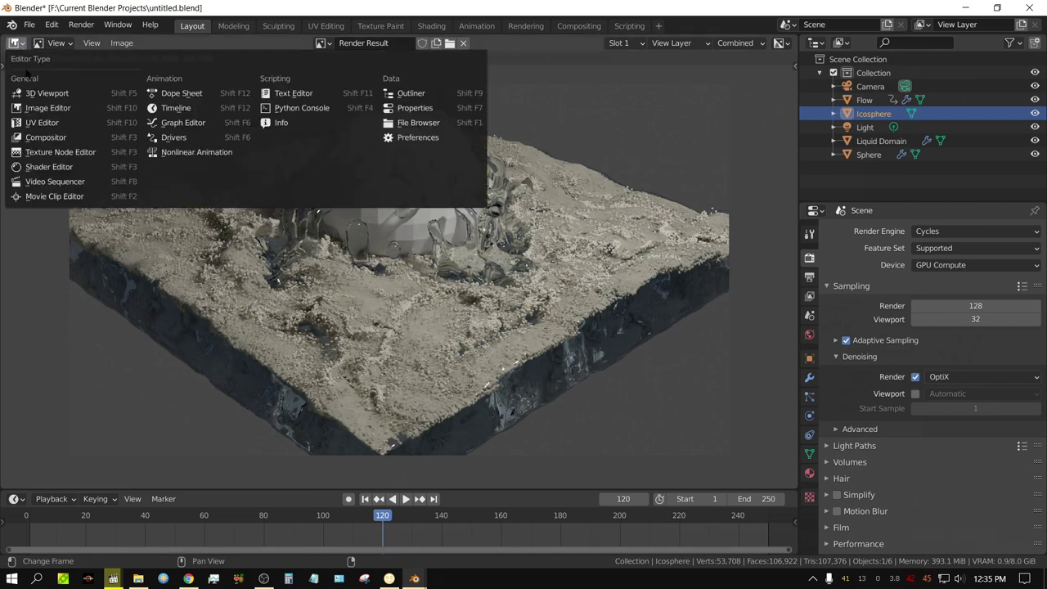
left_click(32, 93)
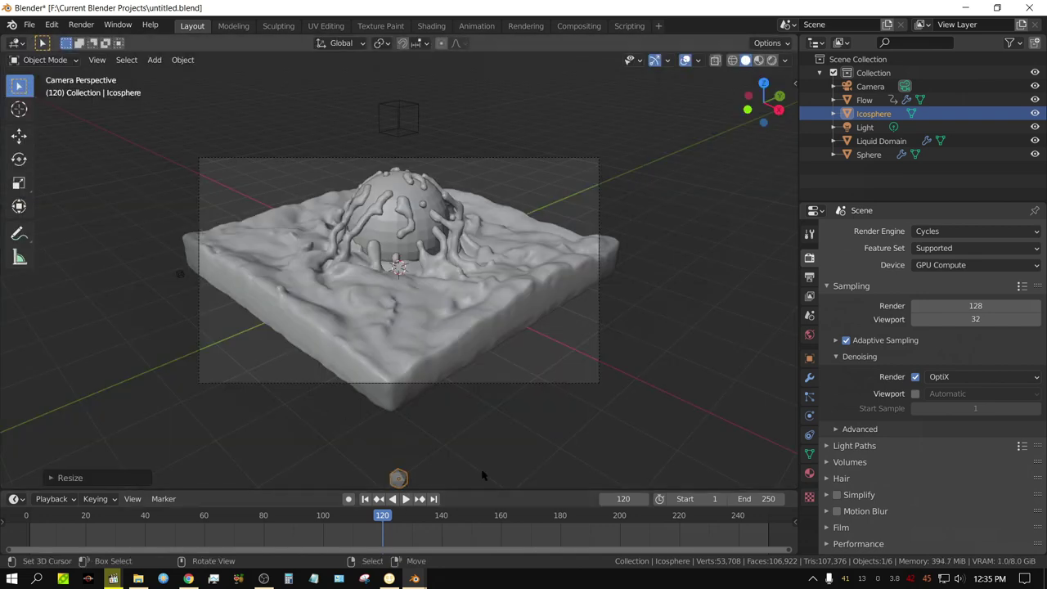
key("s")
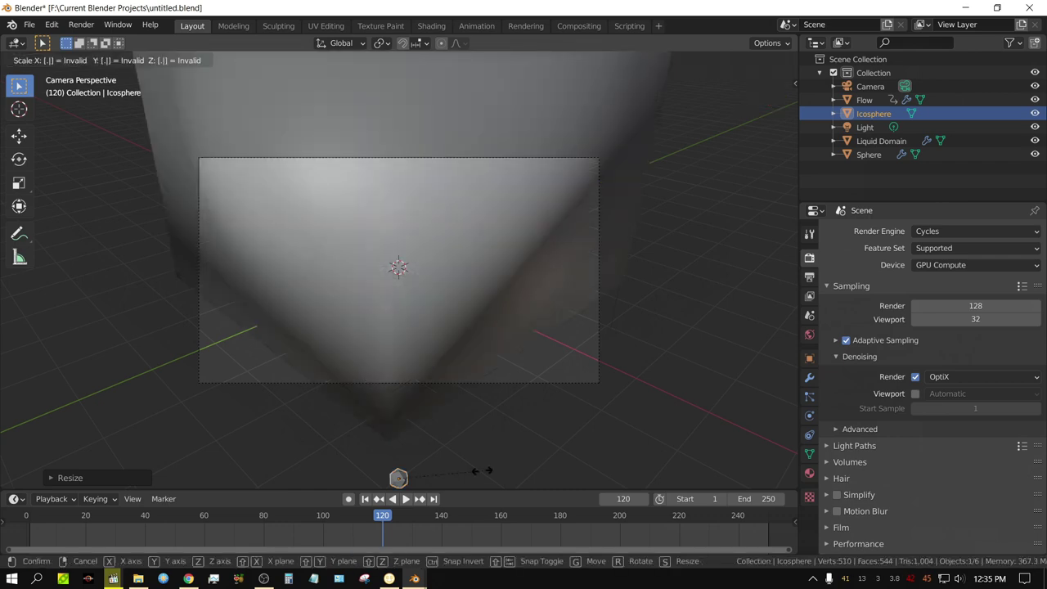
key("Escape")
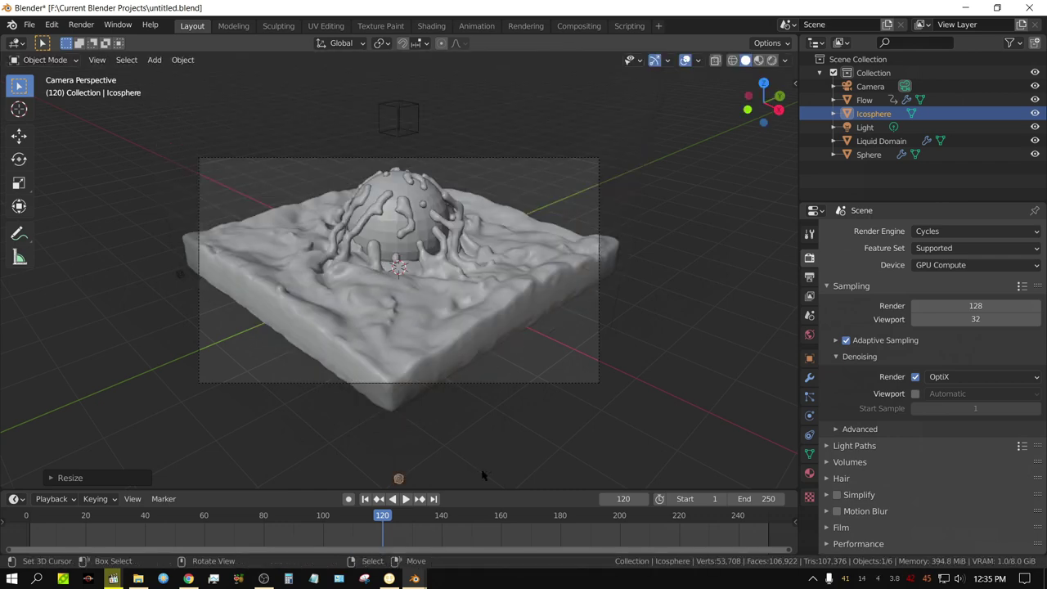
left_click(74, 26)
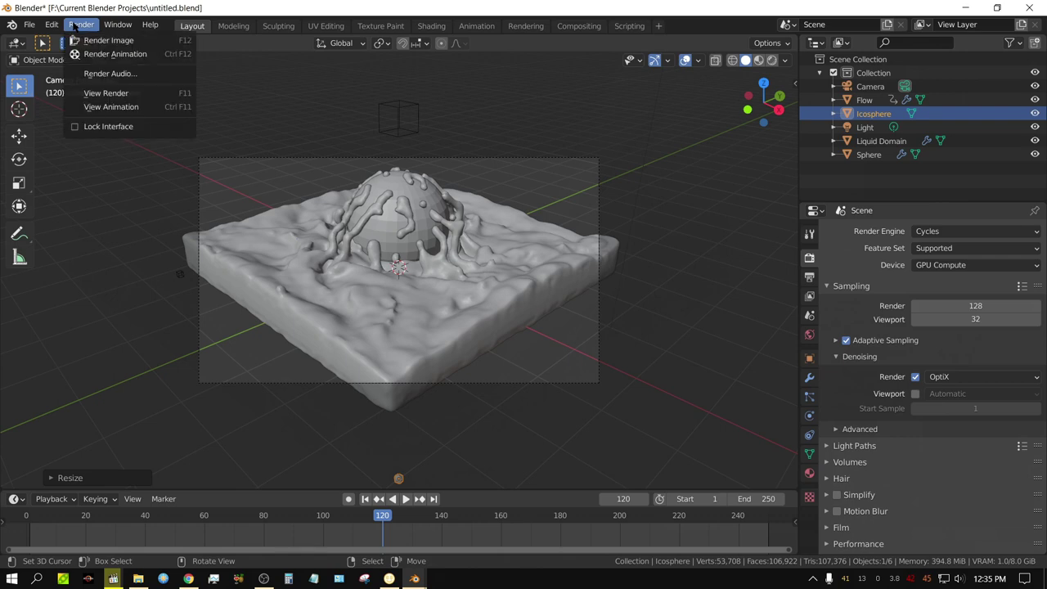
left_click(94, 40)
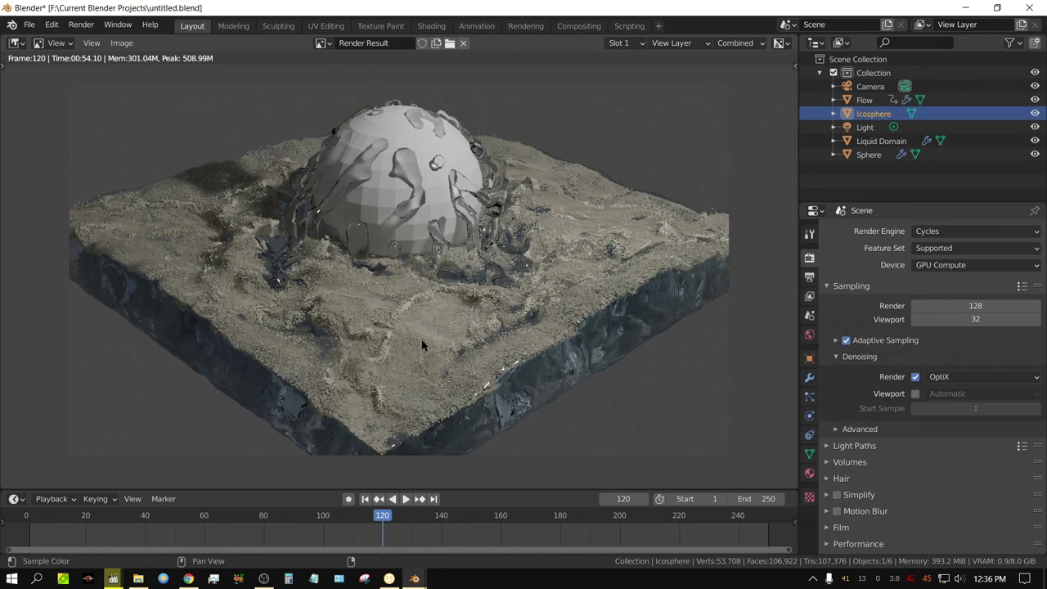
In the 3D viewport, scale the icosphere by 0.5 and start a new render of frame 120.
left_click(22, 47)
left_click(35, 92)
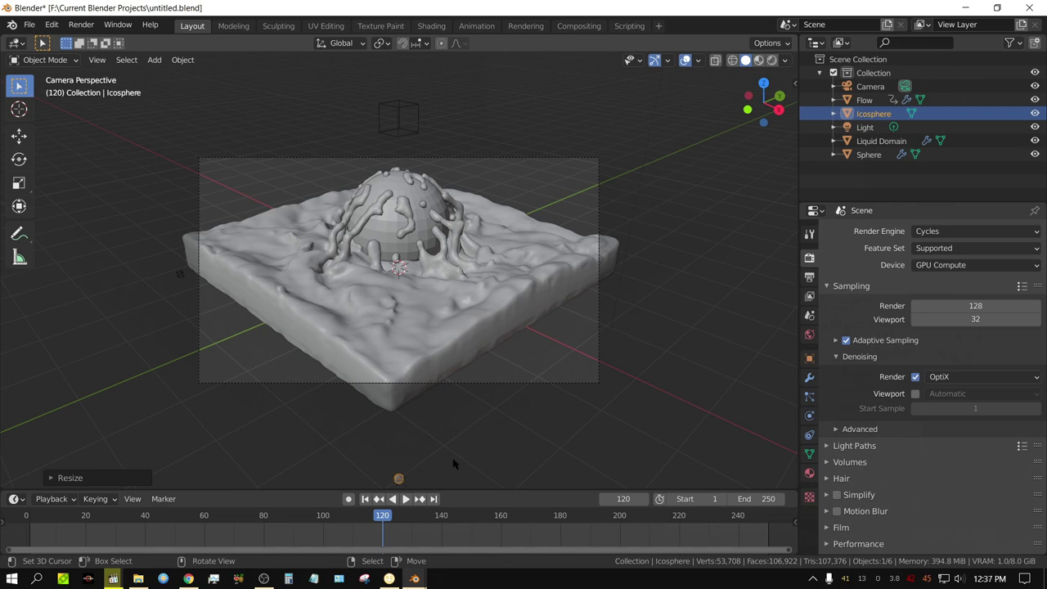
key("s")
type(".")
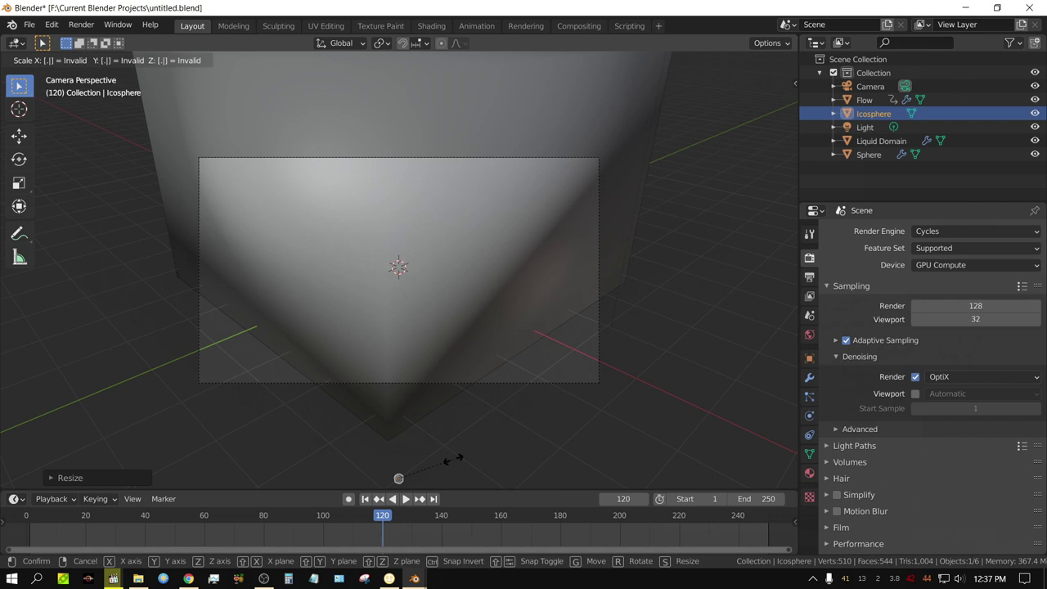
type("5")
key("Return")
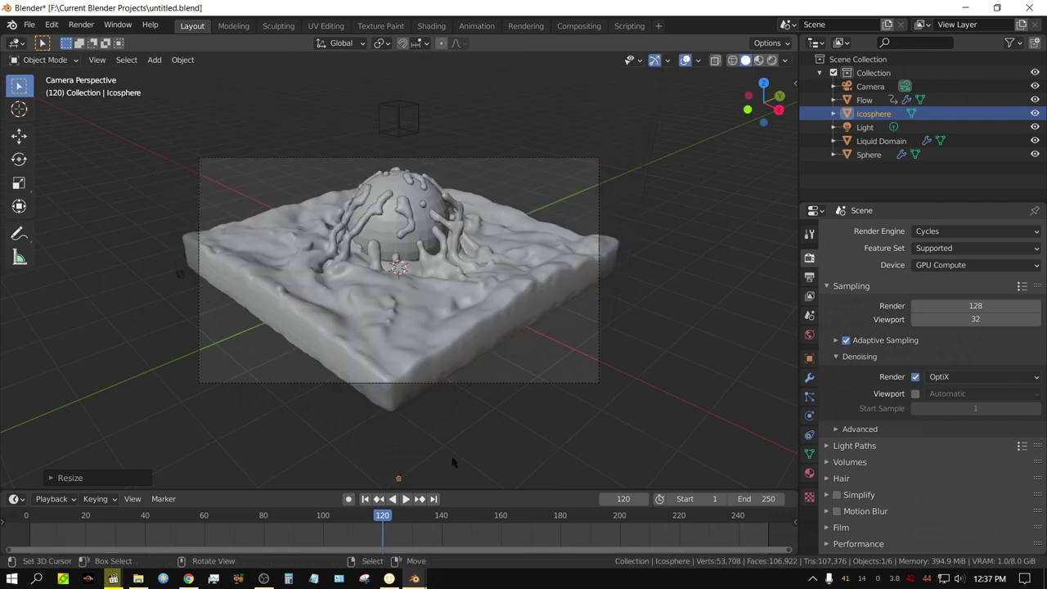
left_click(86, 25)
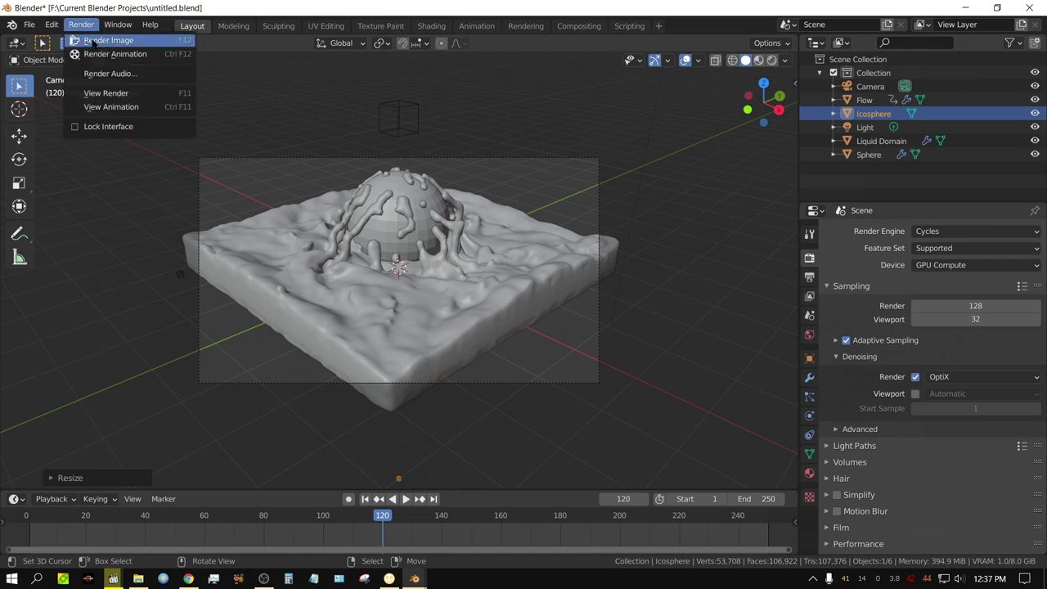
left_click(92, 41)
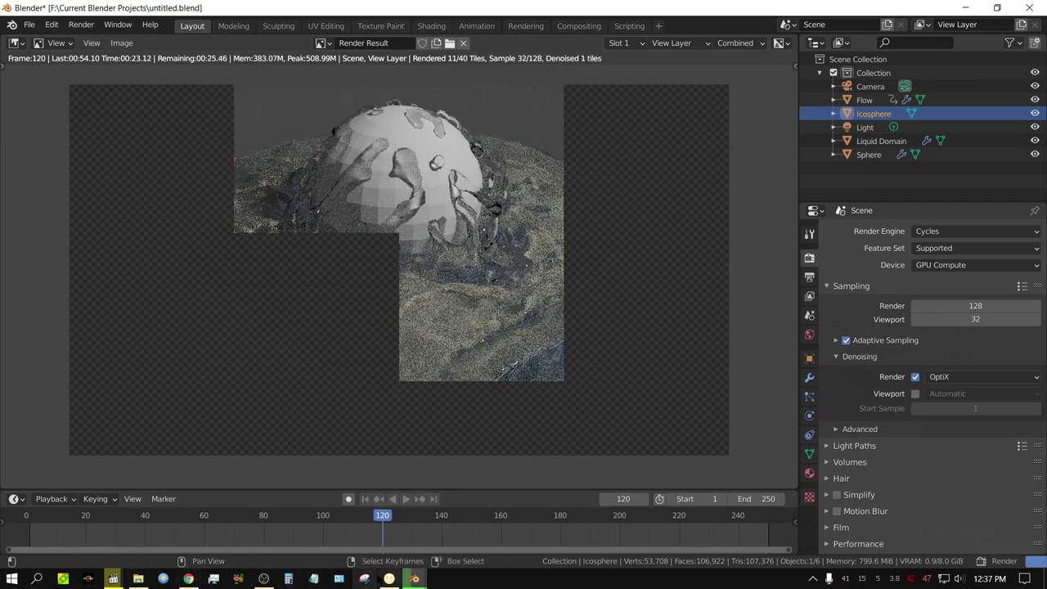
left_click(214, 578)
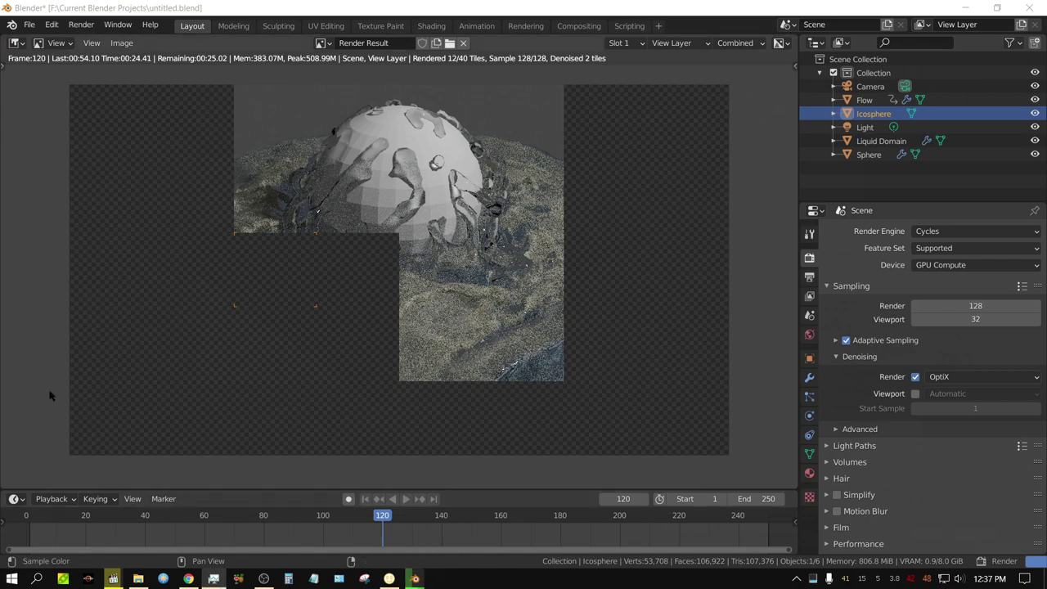
In Task Manager, inspect the performance graphs of GPU 1 and GPU 0 during the render, and return to Blender.
left_click_drag(298, 318, 860, 46)
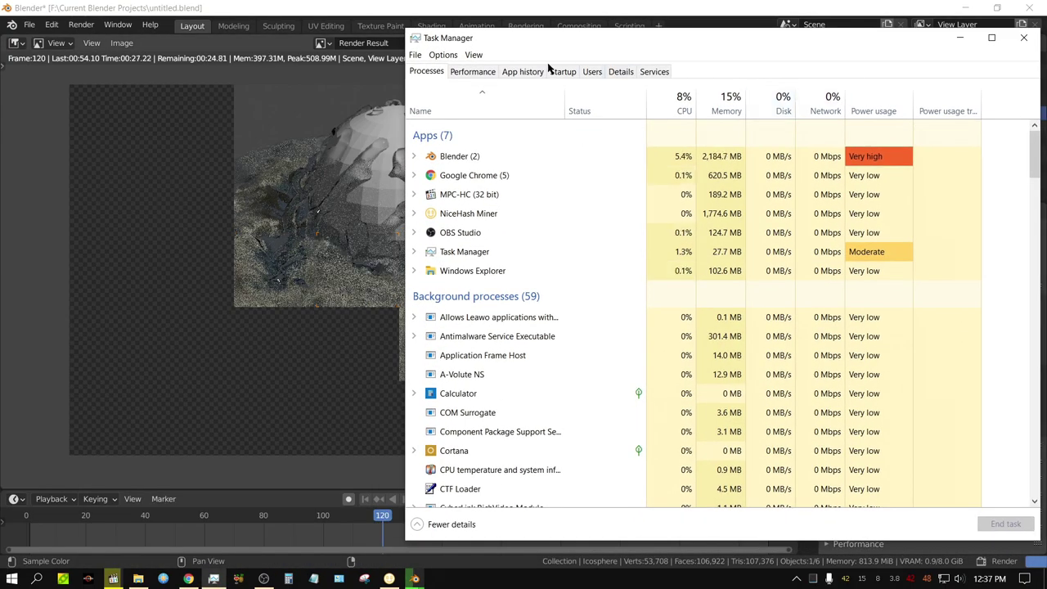
left_click(473, 71)
left_click(497, 404)
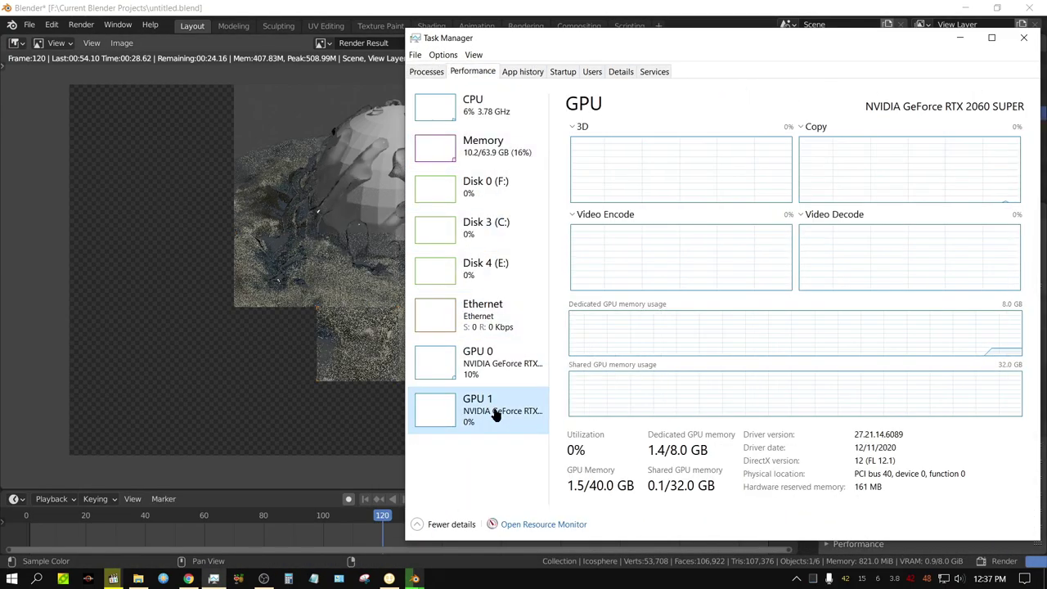
left_click(495, 370)
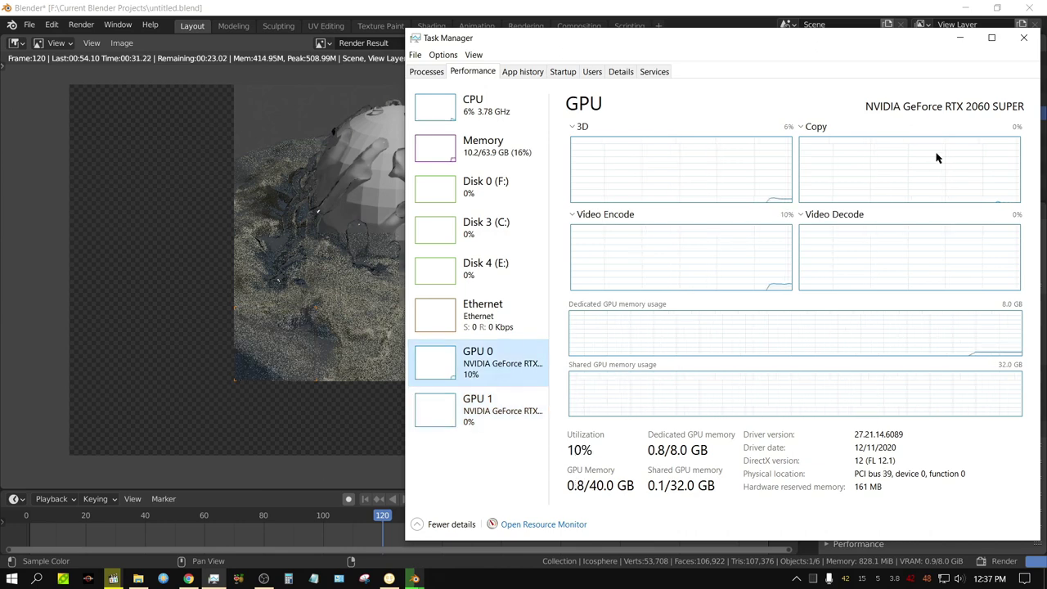
left_click(961, 39)
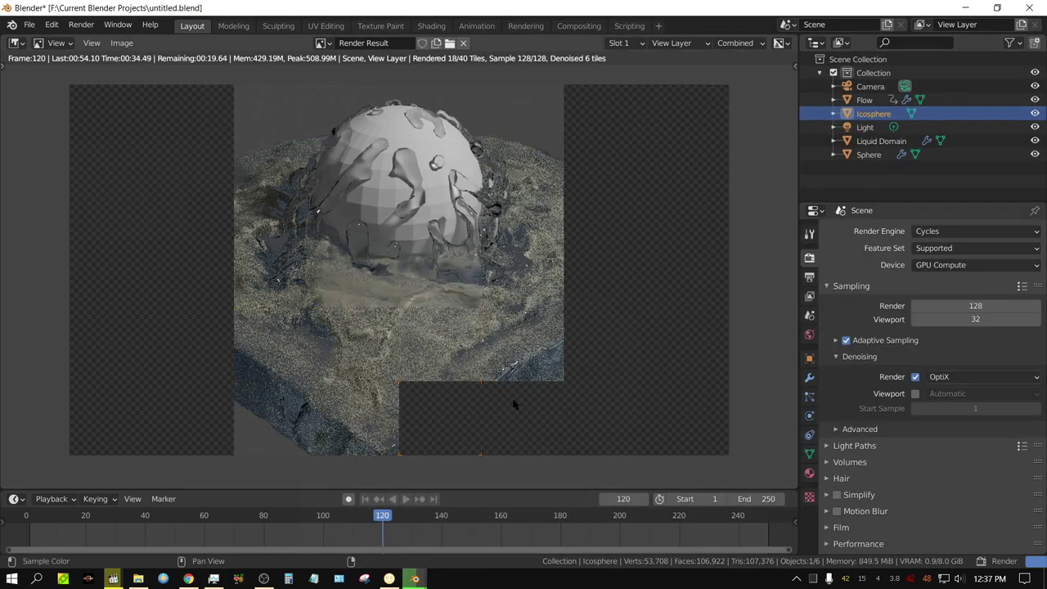
In the system preferences, enable the first GeForce RTX 2060 SUPER as an additional OptiX device for Cycles rendering.
left_click(52, 24)
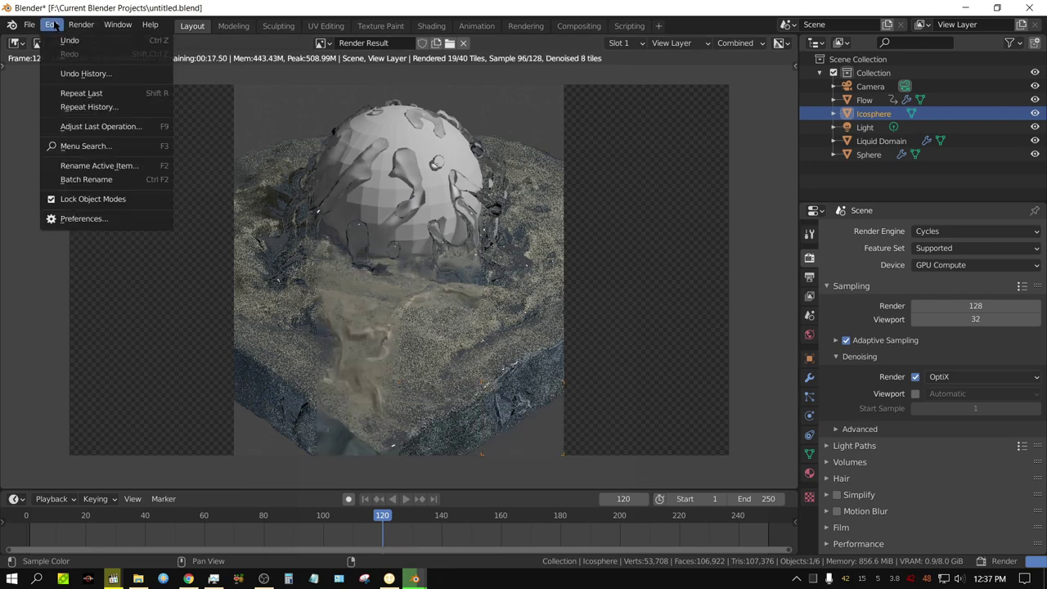
left_click(98, 219)
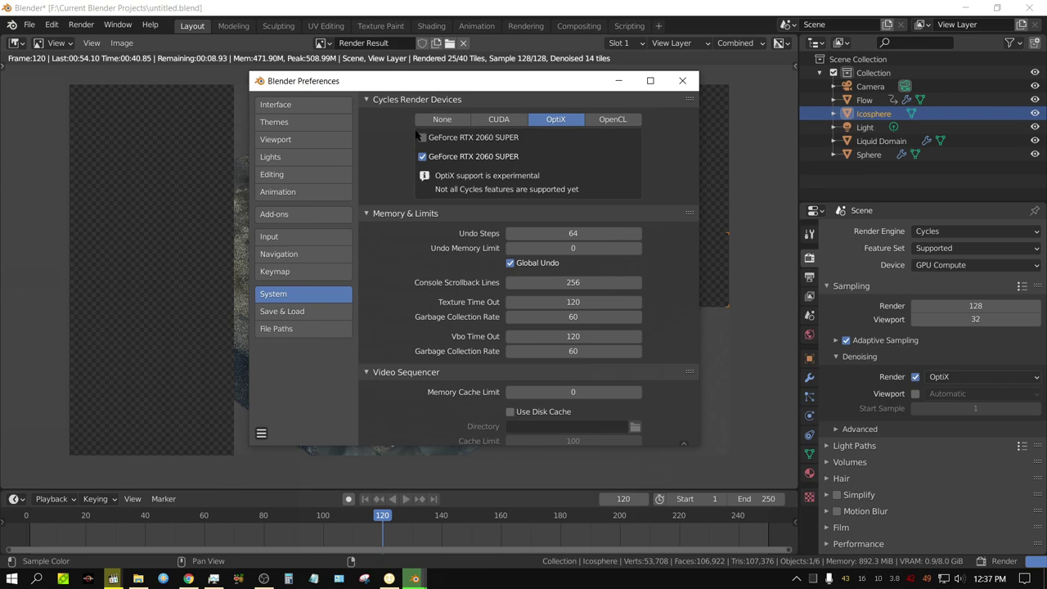
left_click(421, 138)
left_click(683, 81)
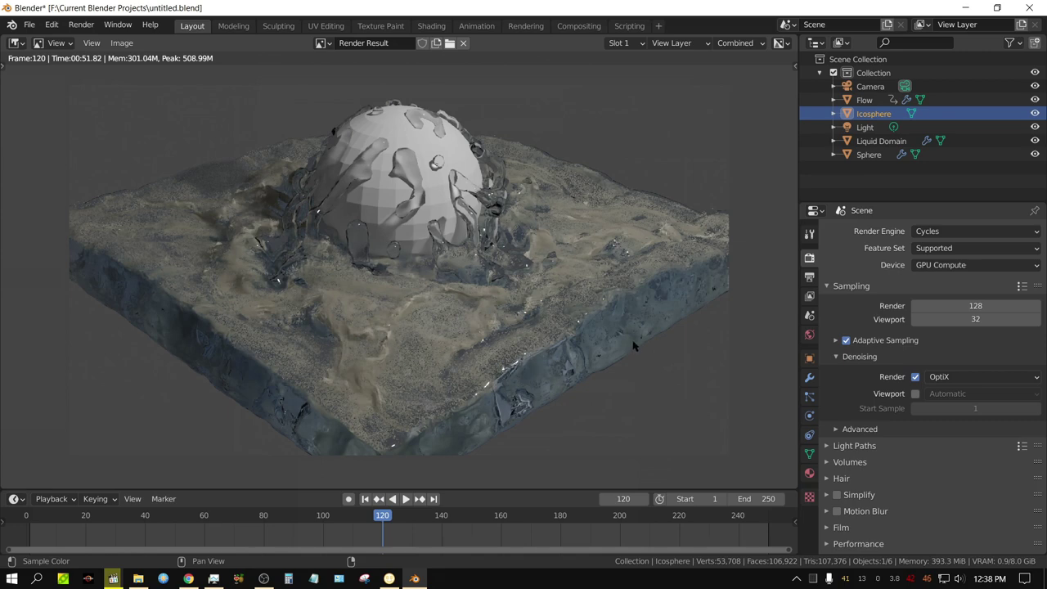
Look through the Render As options of the Liquid Domain's Foam particle system, leaving it set to Object.
left_click(880, 145)
left_click(810, 397)
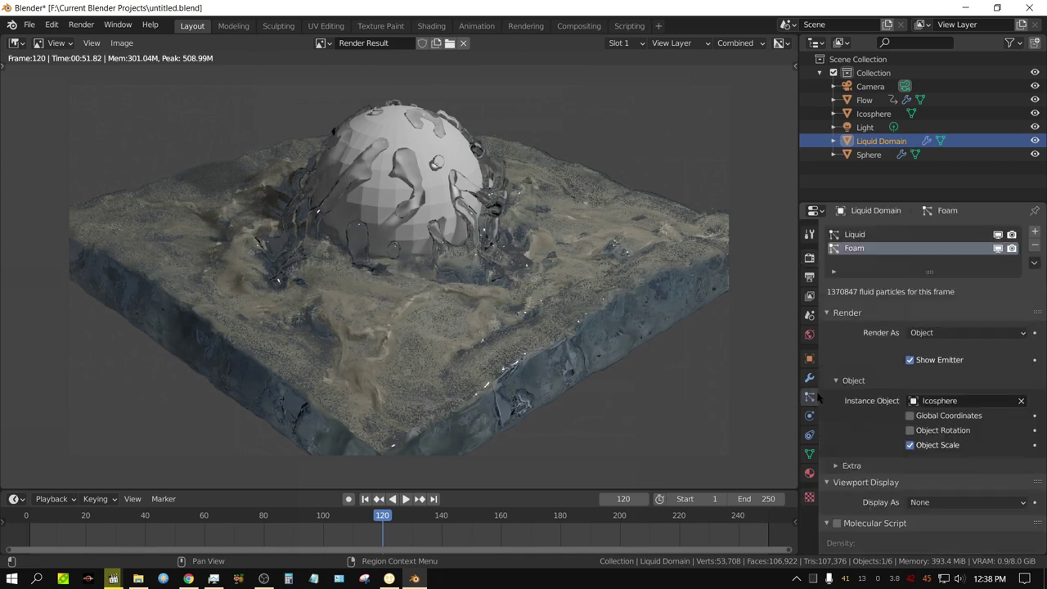
left_click(933, 337)
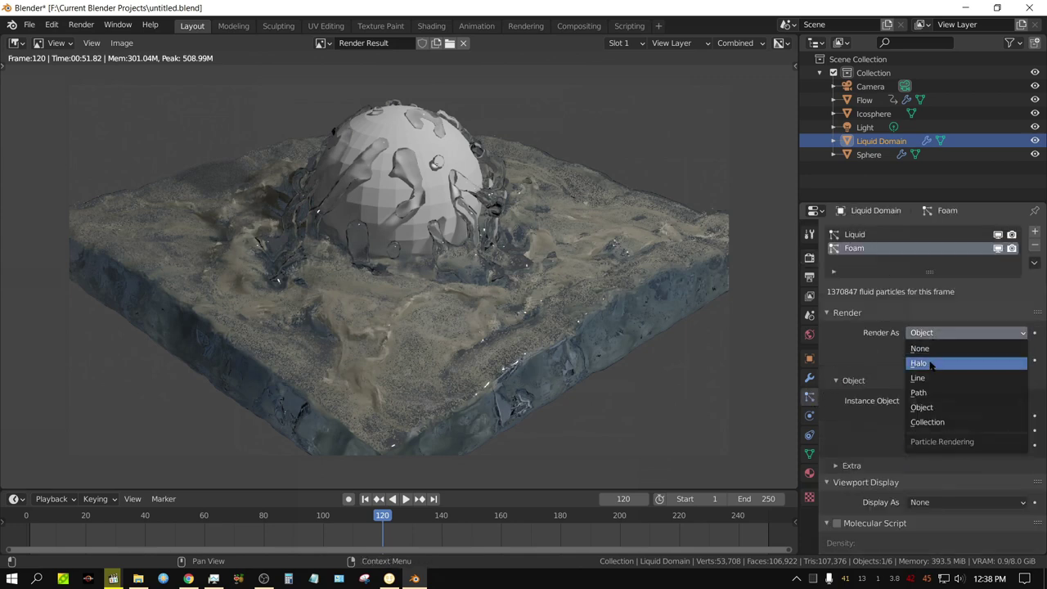
left_click(940, 334)
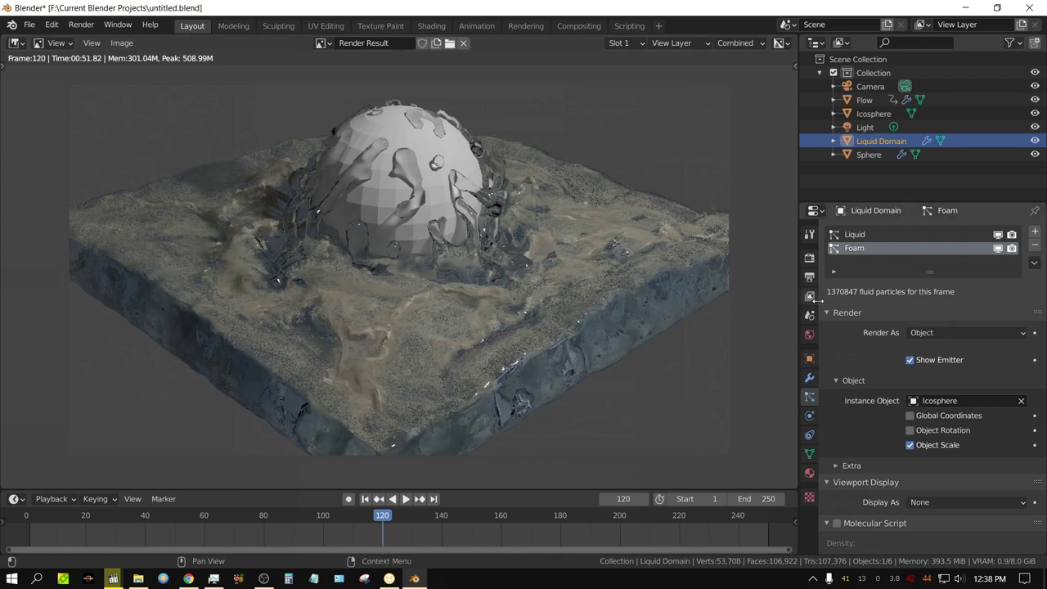
Use an Environment Texture as the world background colour and load colorful_studio_4k.exr from E:\Assets Backup.
left_click(809, 334)
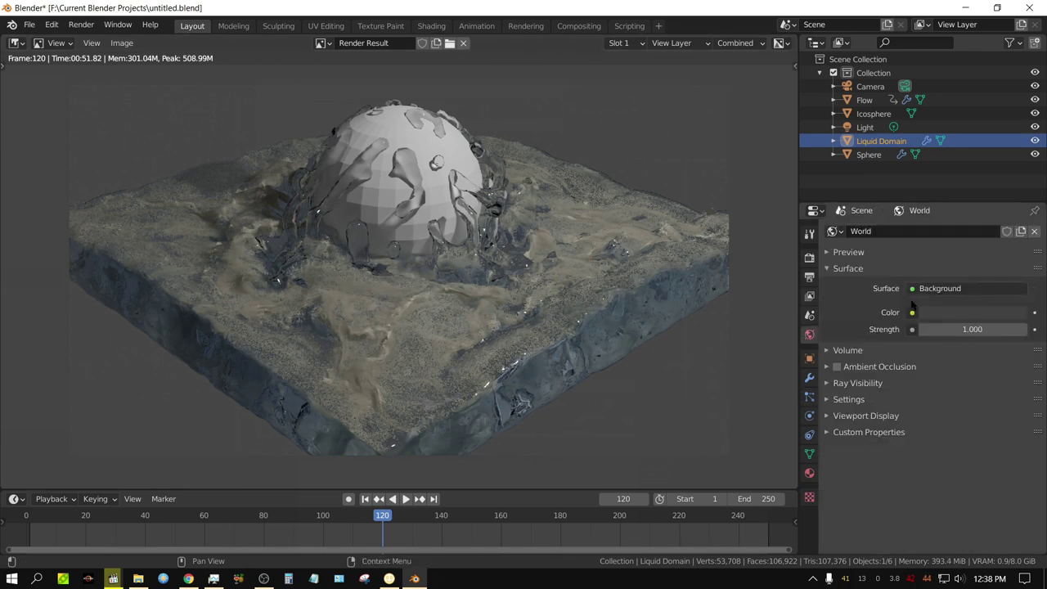
left_click(913, 312)
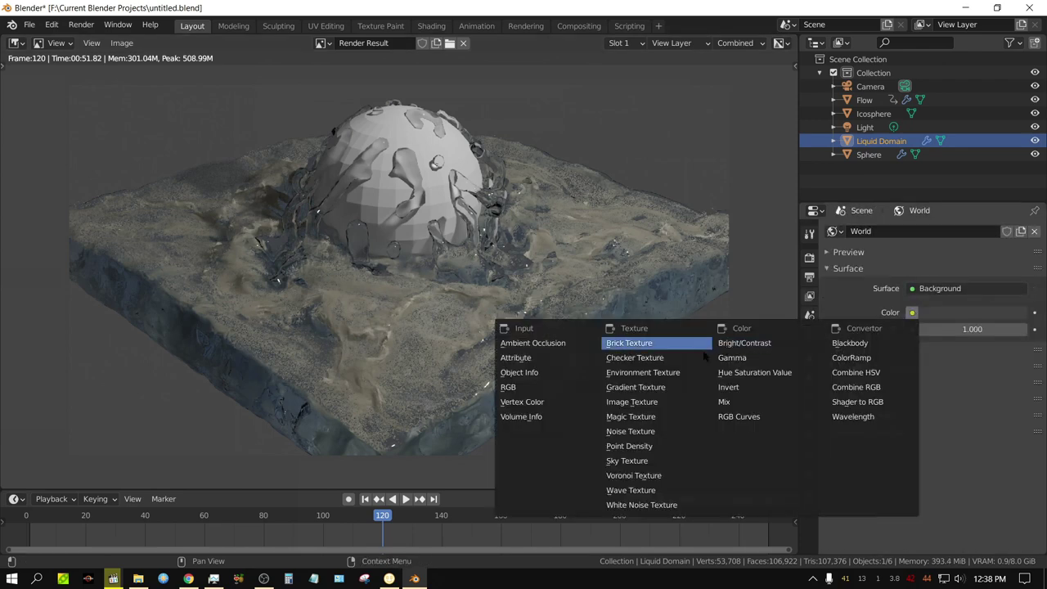
left_click(664, 378)
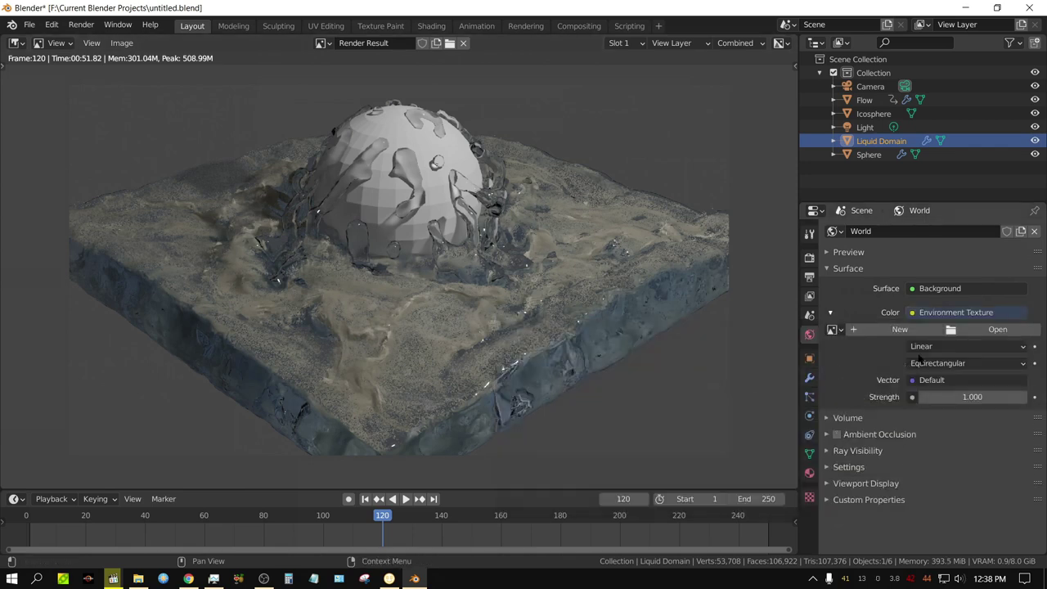
left_click(984, 331)
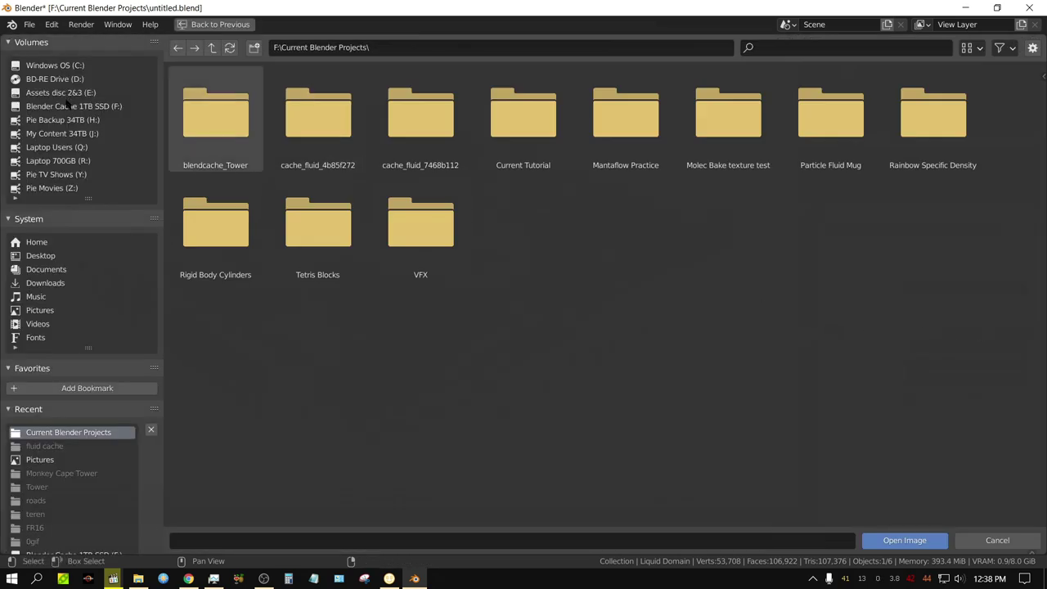
left_click(62, 96)
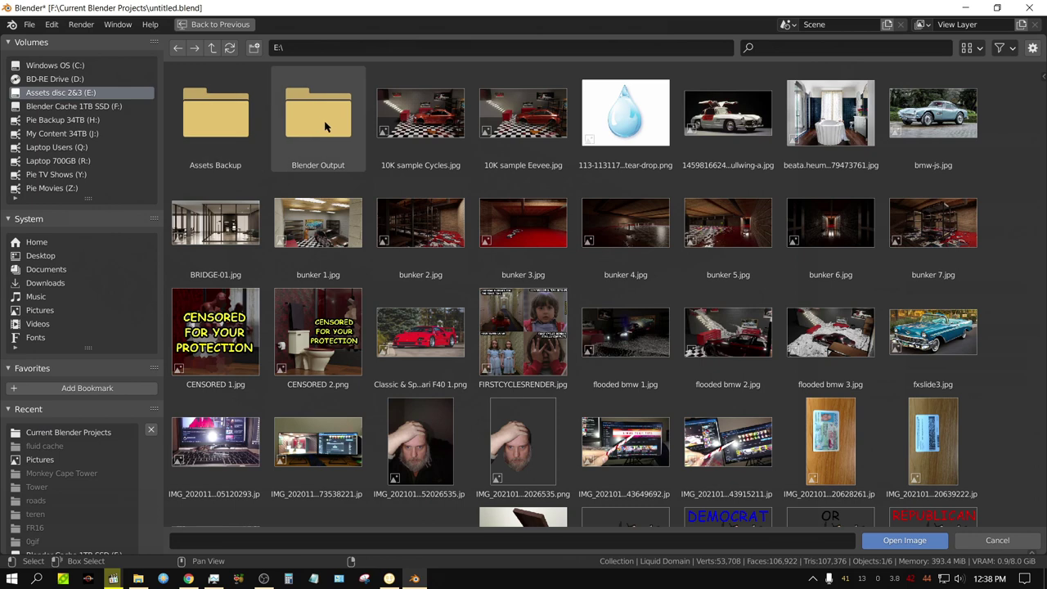
left_click(219, 127)
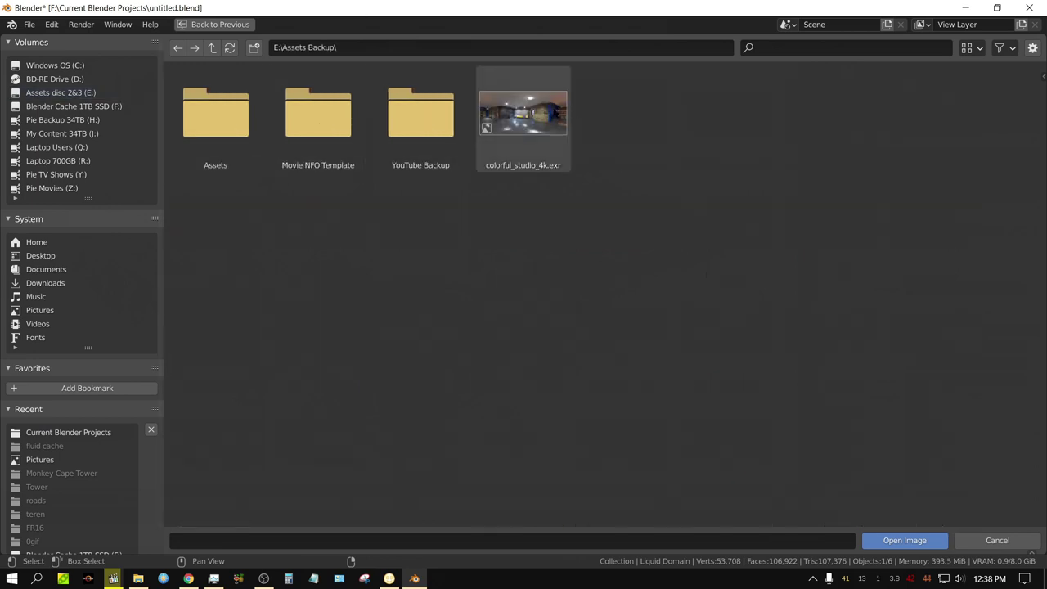
left_click(541, 115)
left_click(905, 541)
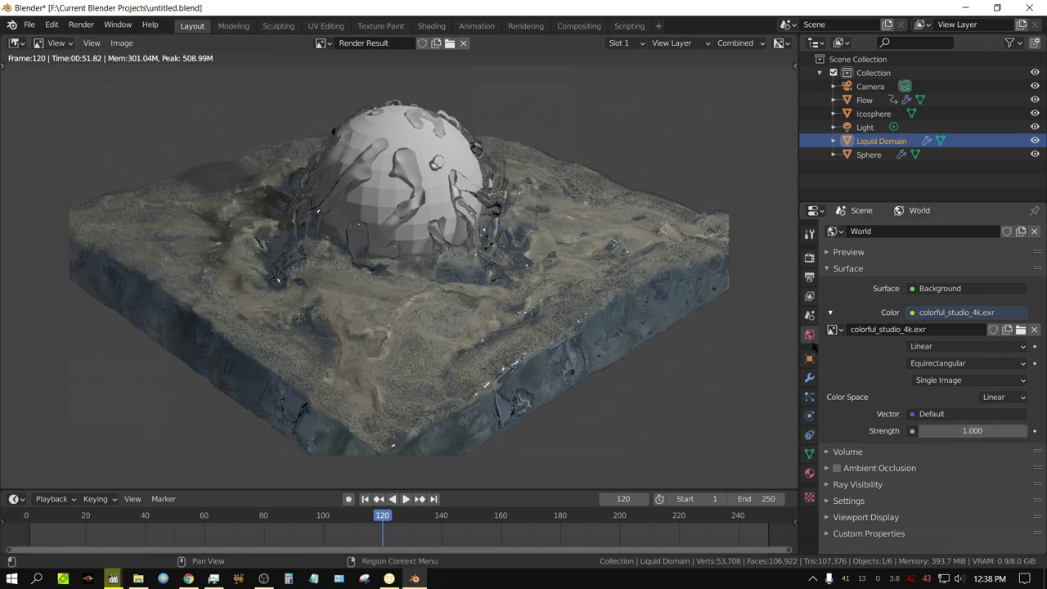
Set the power of the scene's point light to 0 W.
left_click(868, 128)
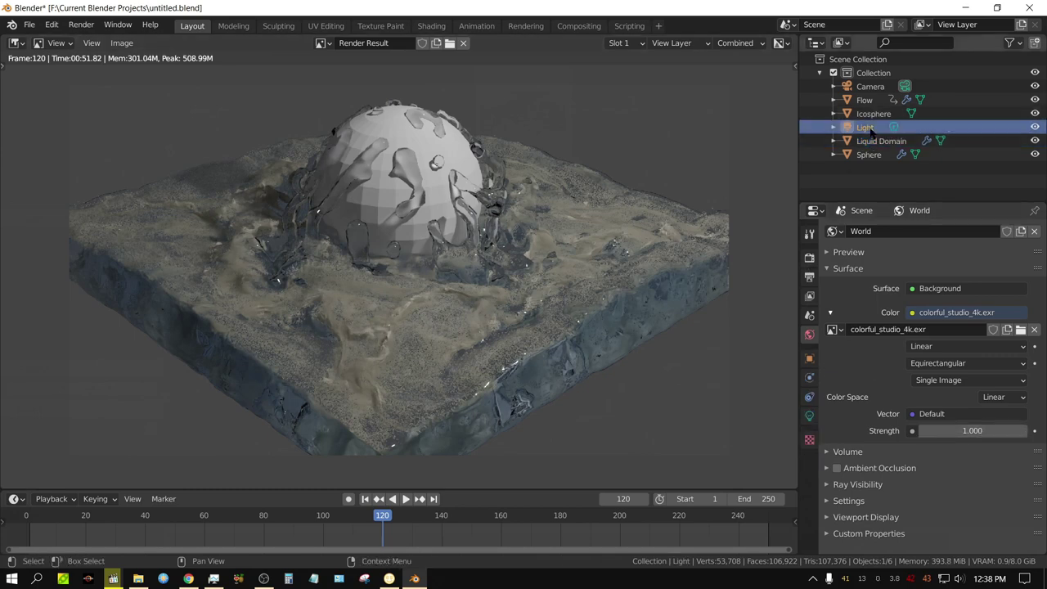
left_click(810, 416)
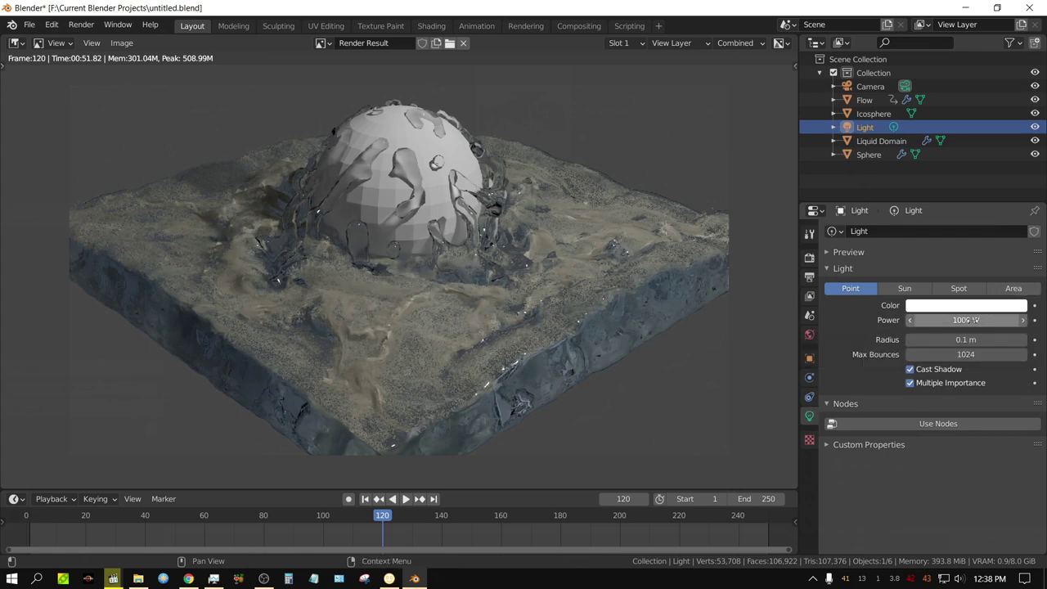
left_click(949, 320)
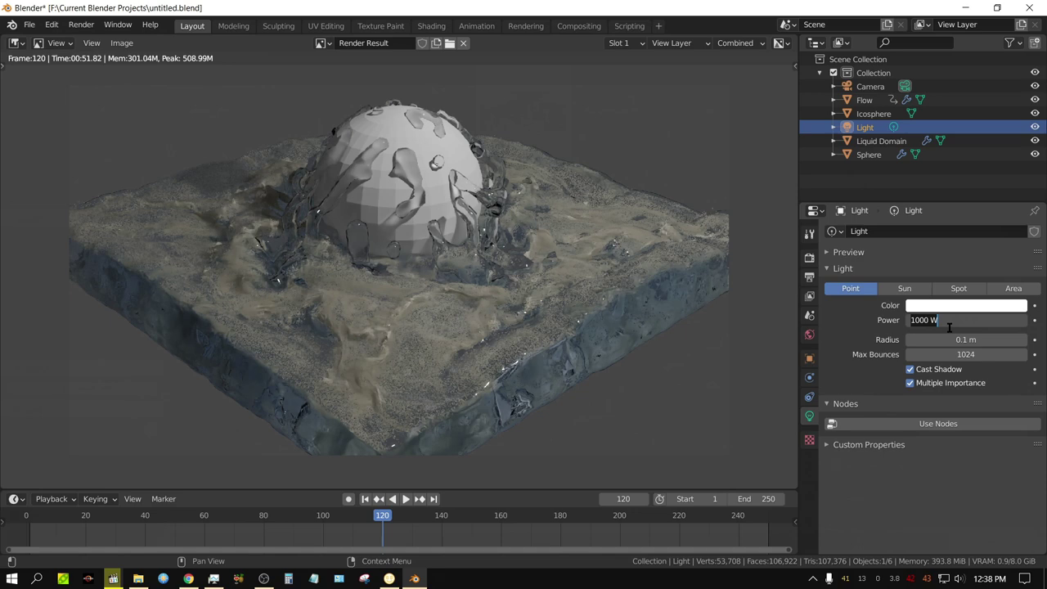
type("0")
key("Return")
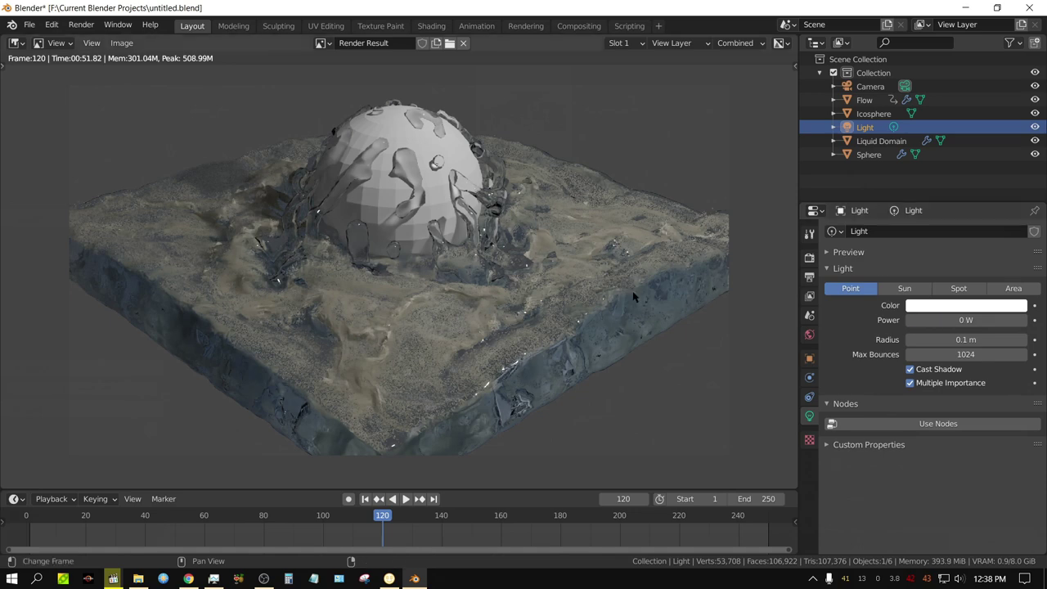
Save the project file, render frame 120 as a still image, and display the scene's render settings.
left_click(88, 25)
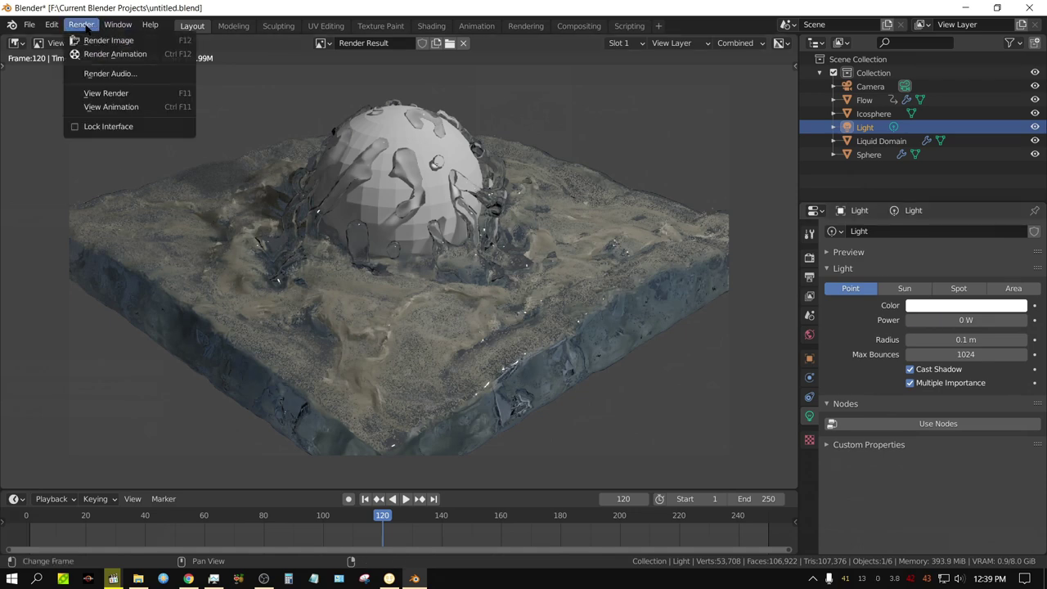
left_click(30, 26)
left_click(54, 109)
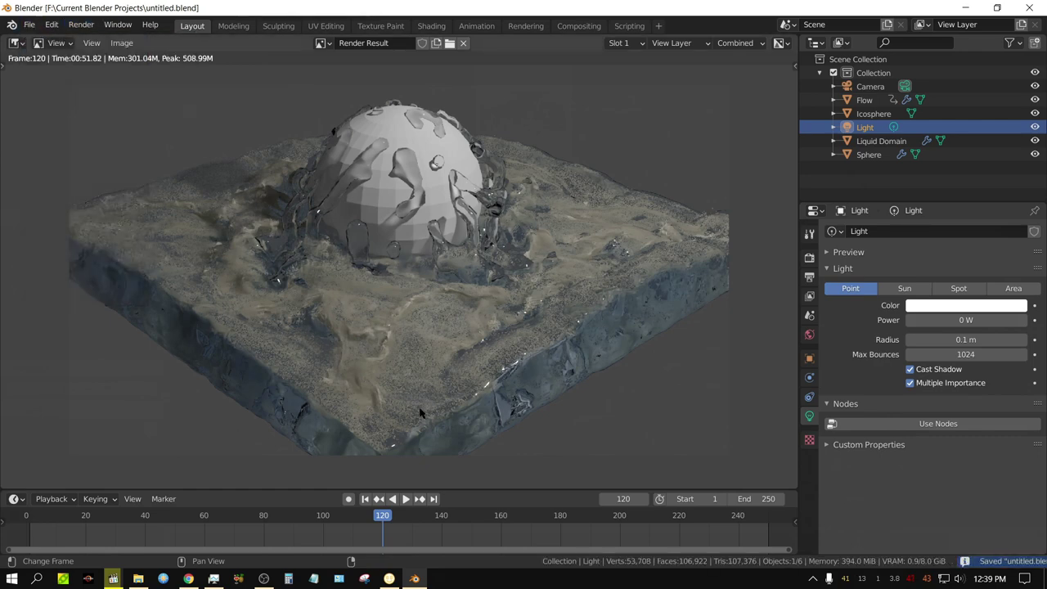
left_click(83, 26)
left_click(94, 40)
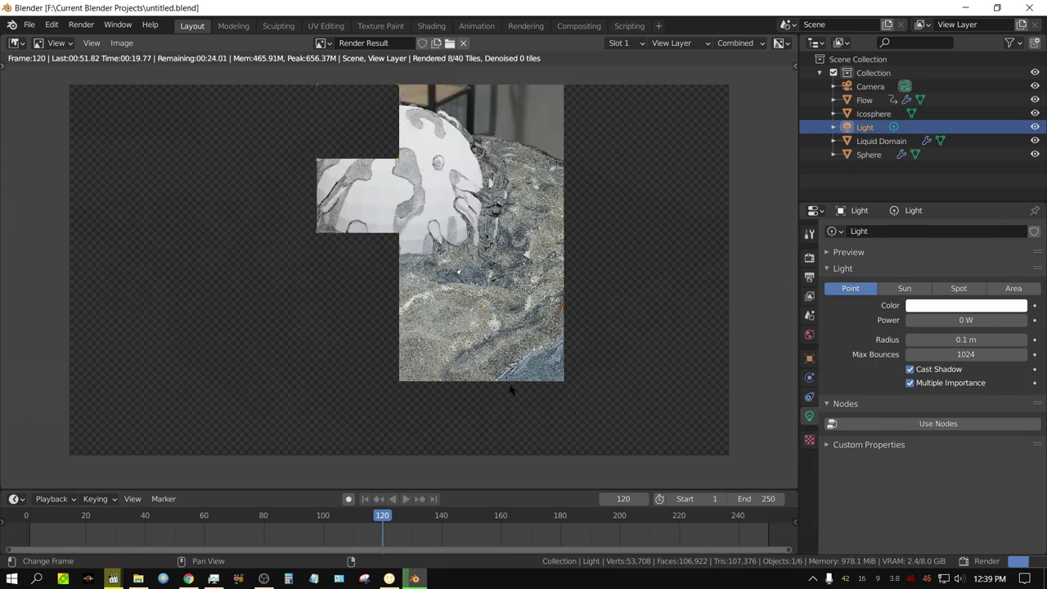
left_click(810, 257)
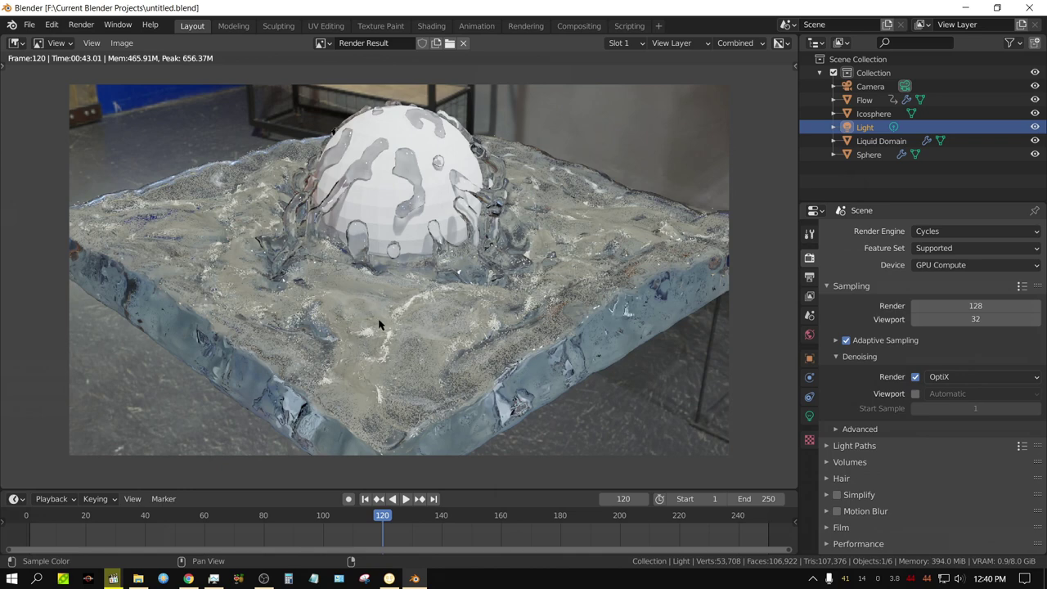
Return to the 3D viewport and review the Liquid Domain's fluid settings, from resolution and liquid through particles to mesh.
left_click(18, 44)
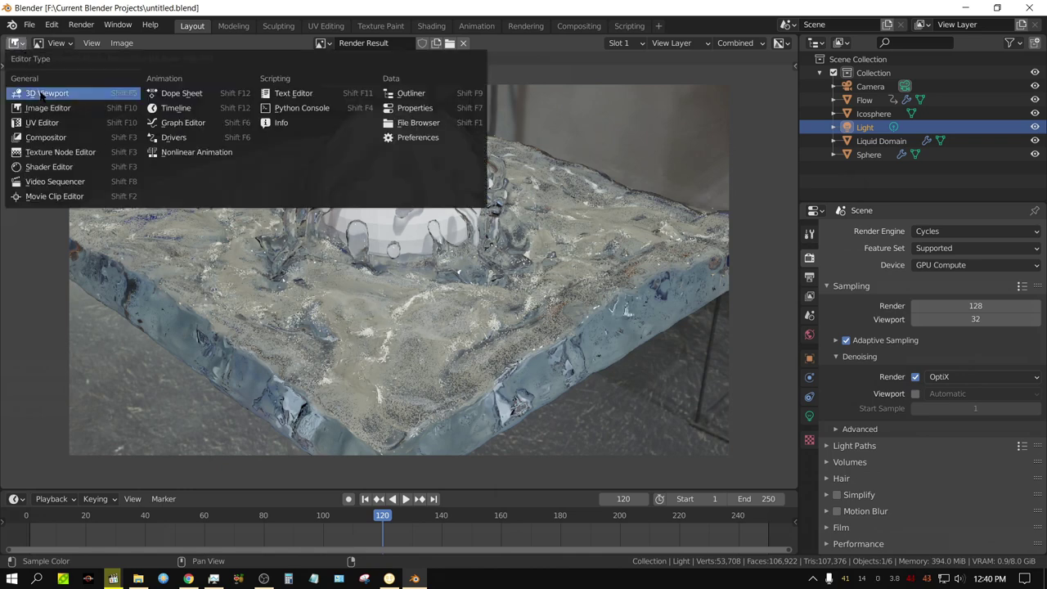
left_click(45, 94)
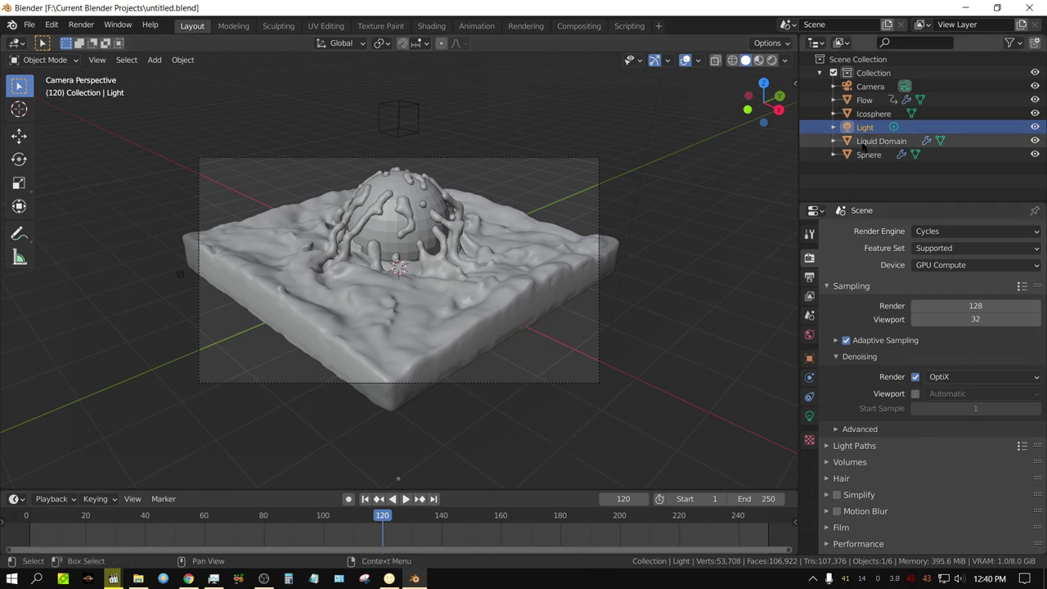
left_click(868, 141)
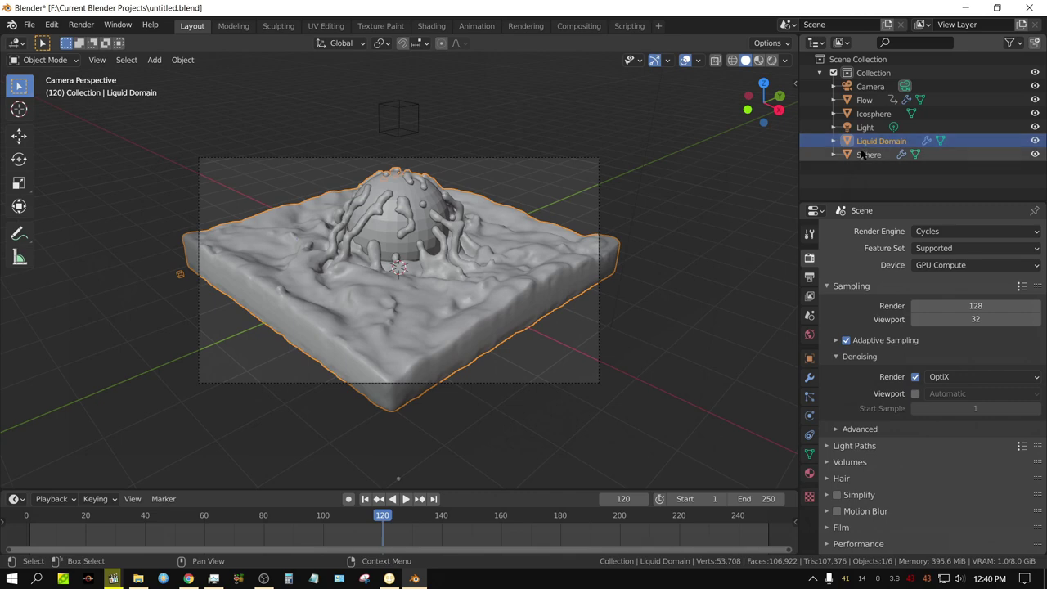
left_click(810, 416)
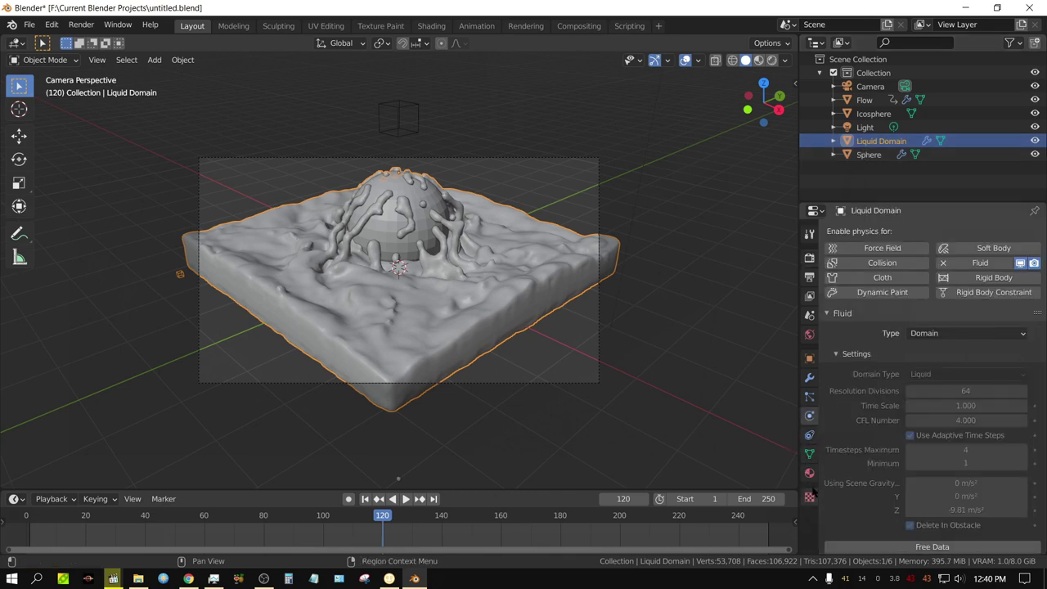
scroll(828, 483, "down", 2)
scroll(828, 483, "down", 5)
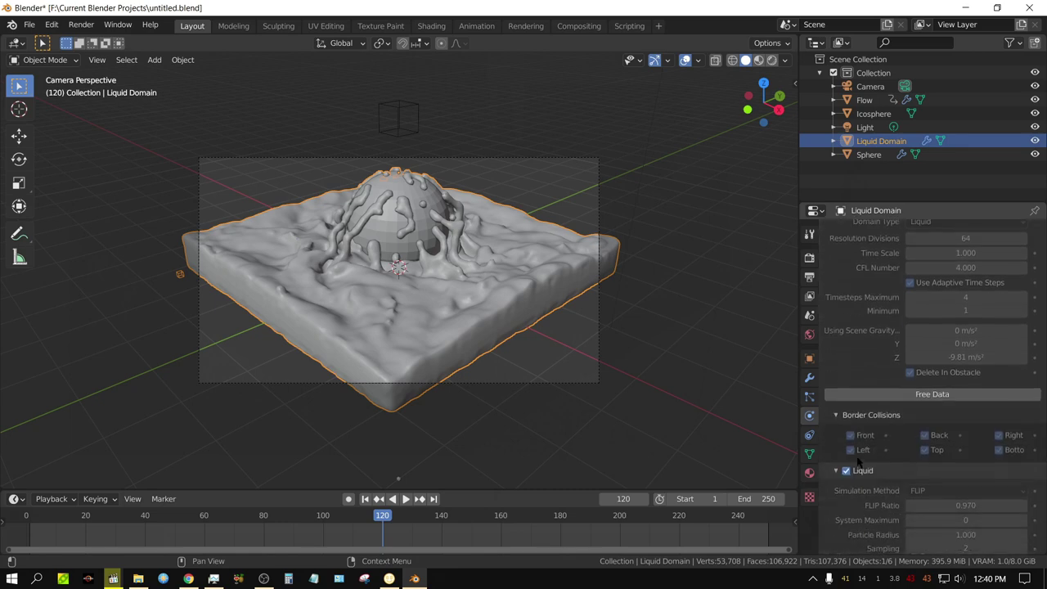
scroll(876, 460, "up", 4)
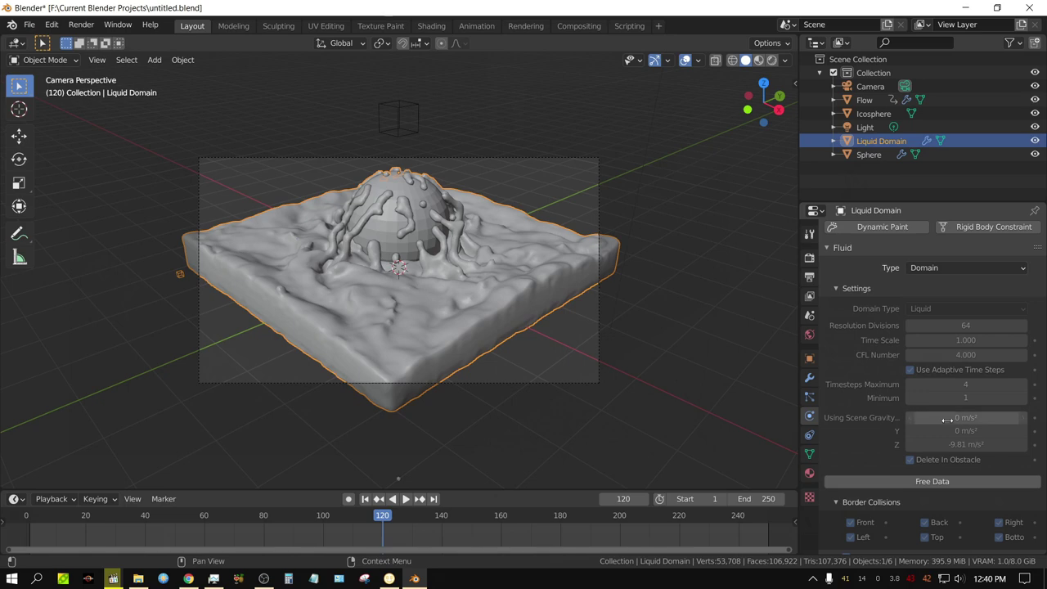
scroll(941, 430, "down", 10)
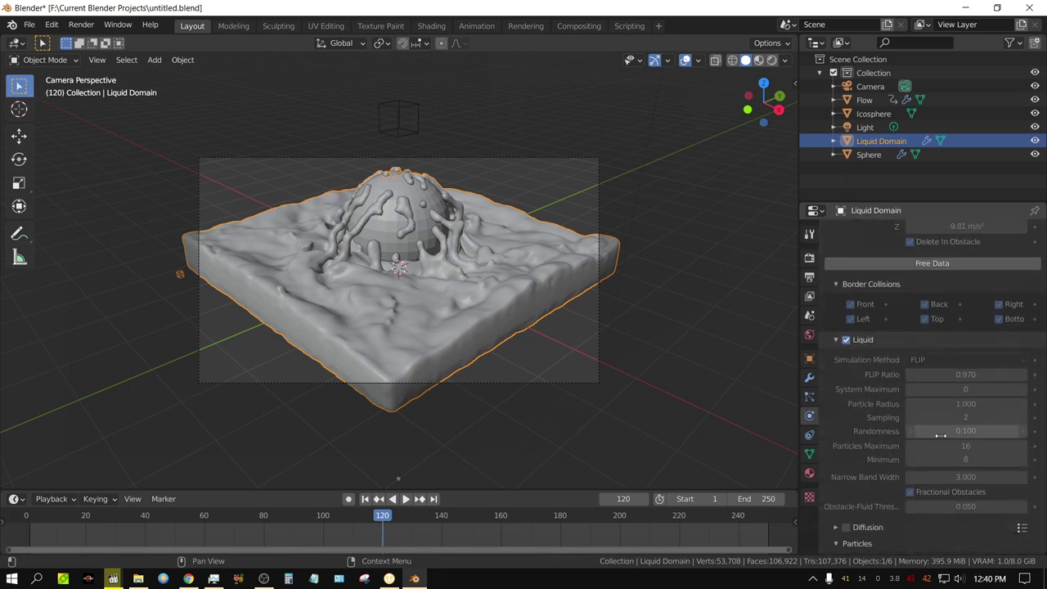
scroll(929, 442, "down", 12)
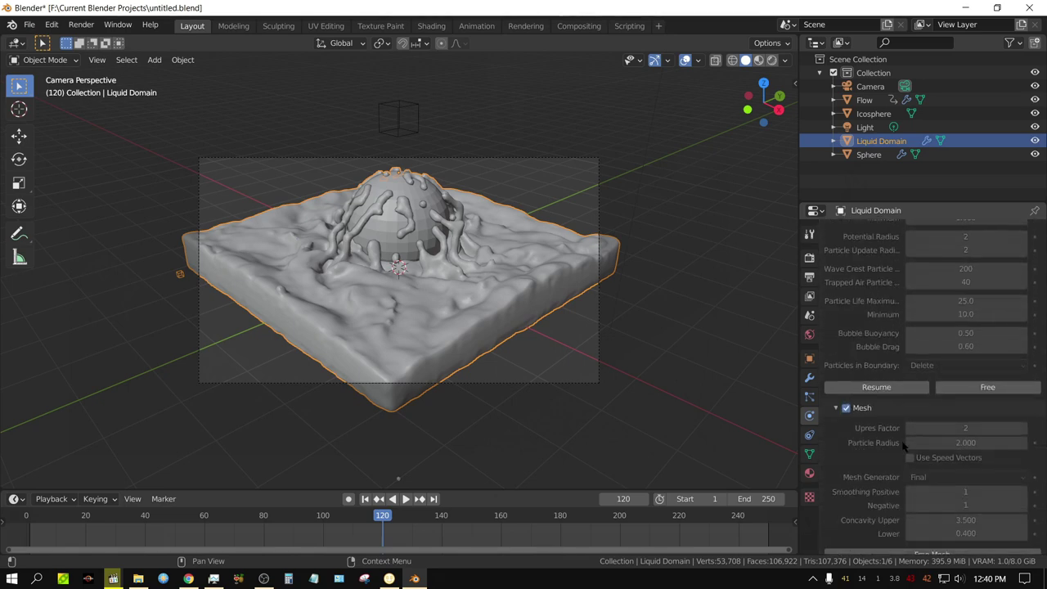
scroll(900, 446, "down", 1)
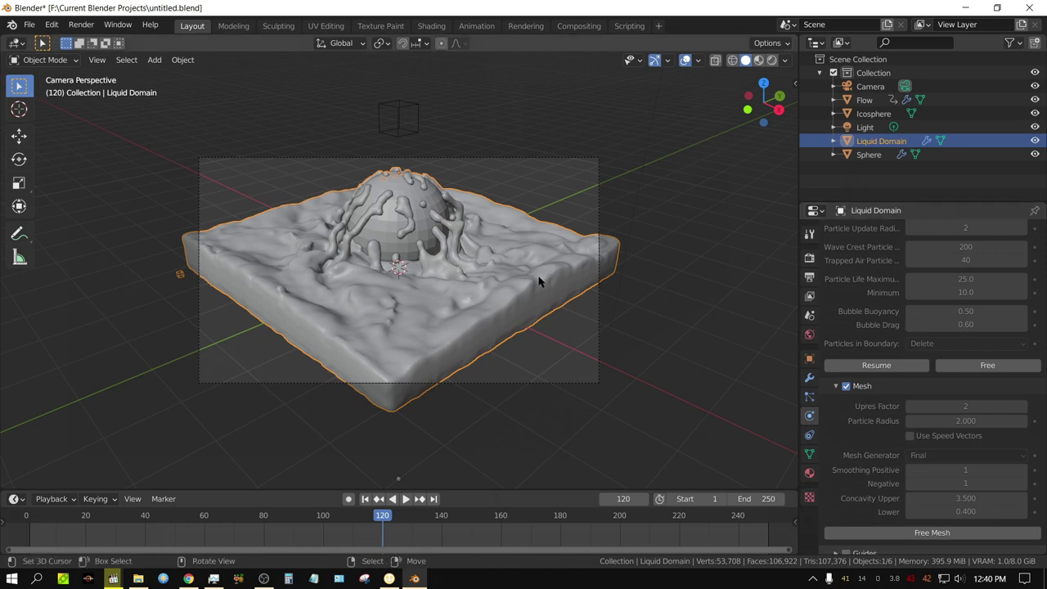
scroll(925, 457, "up", 2)
scroll(924, 456, "up", 4)
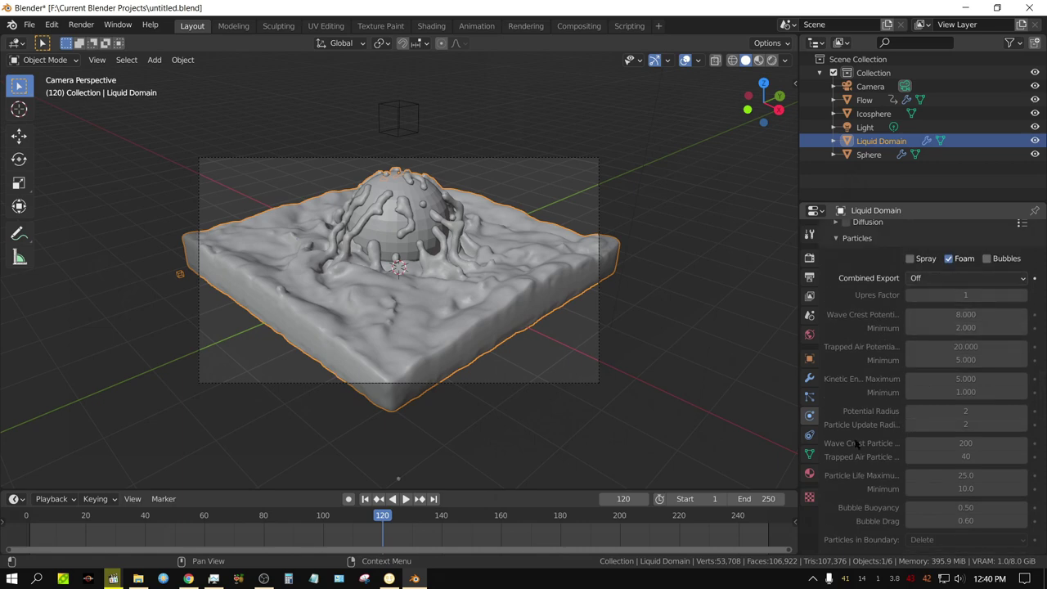
Review the Liquid Domain's fluid settings, covering domain resolution, border collisions, liquid, particle, mesh and cache options.
scroll(871, 471, "down", 6)
scroll(871, 473, "down", 4)
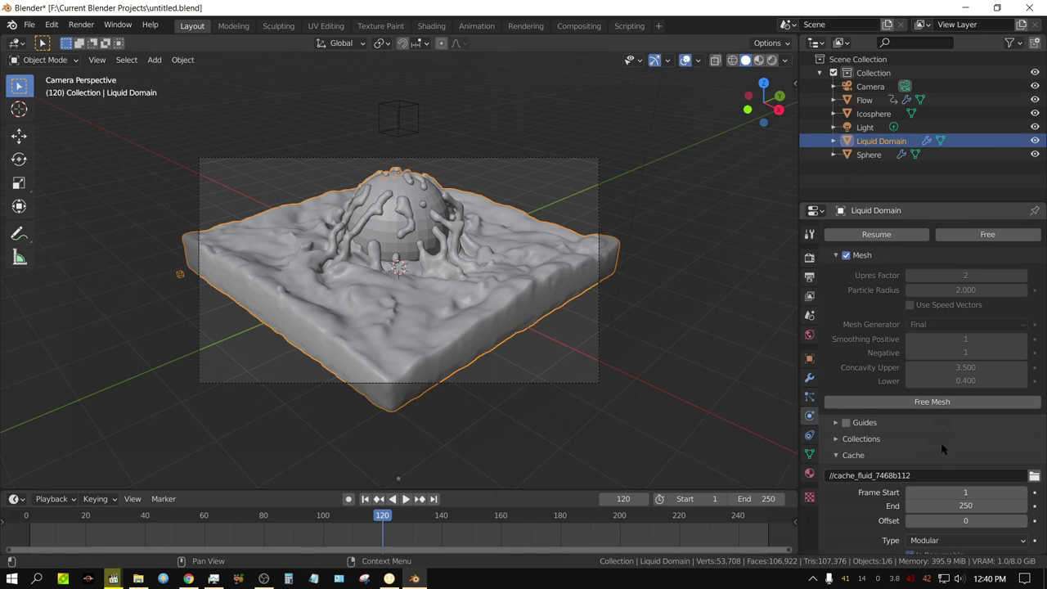
scroll(892, 337, "up", 10)
scroll(884, 354, "up", 10)
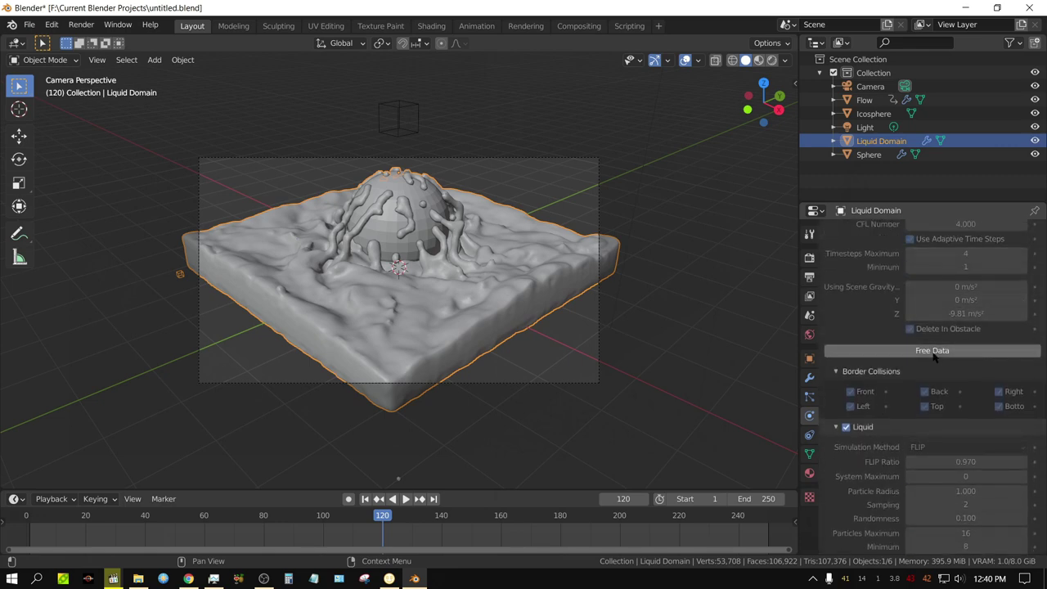
scroll(941, 393, "down", 1)
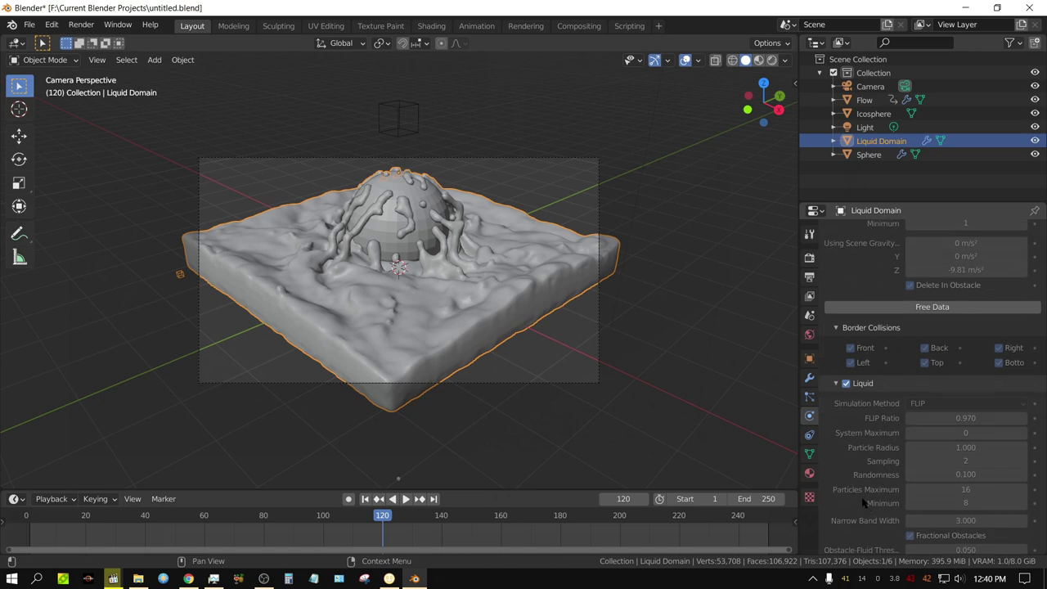
scroll(943, 327, "up", 6)
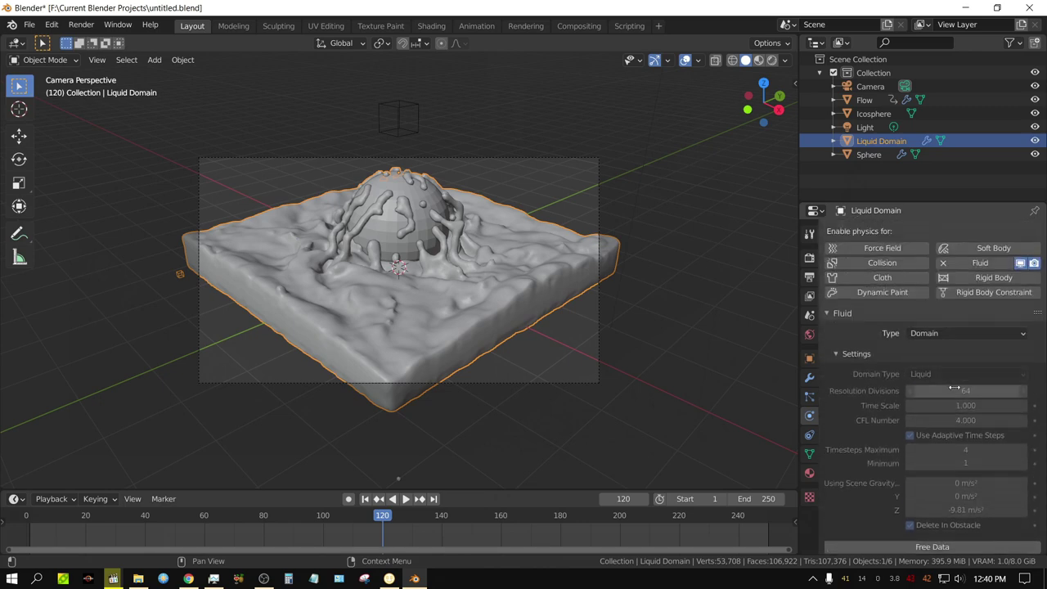
scroll(926, 491, "down", 3)
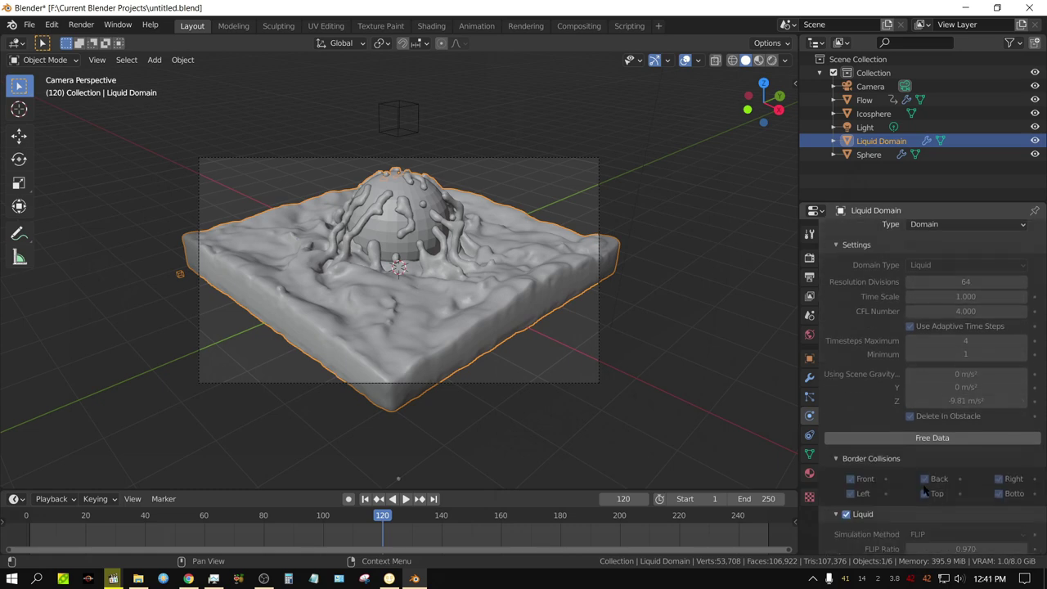
scroll(925, 491, "down", 15)
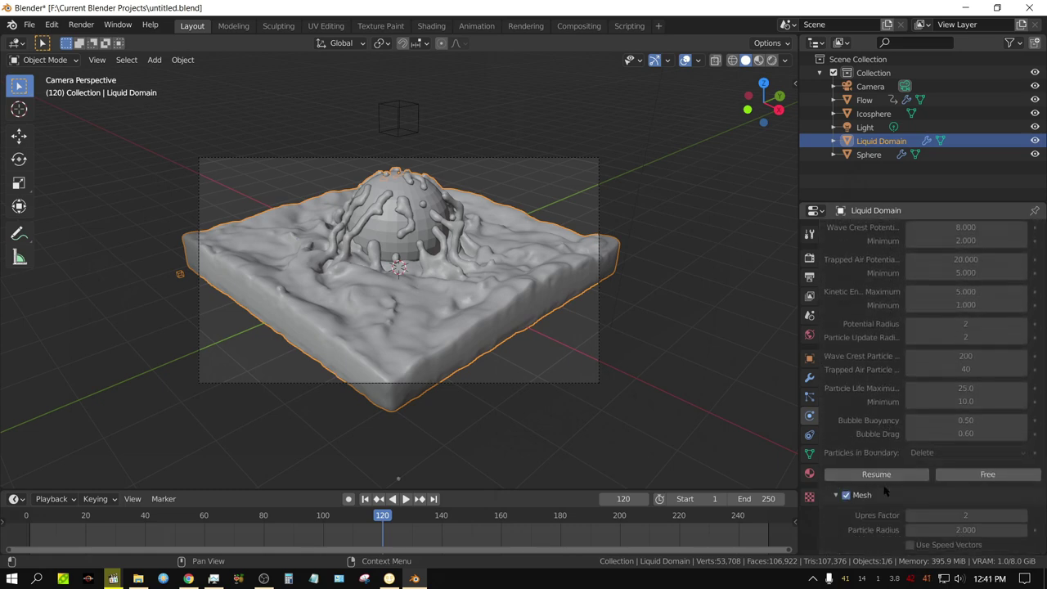
Resume the Liquid Domain's particle bake and pause it at frame 207.
scroll(884, 492, "down", 2)
left_click(879, 389)
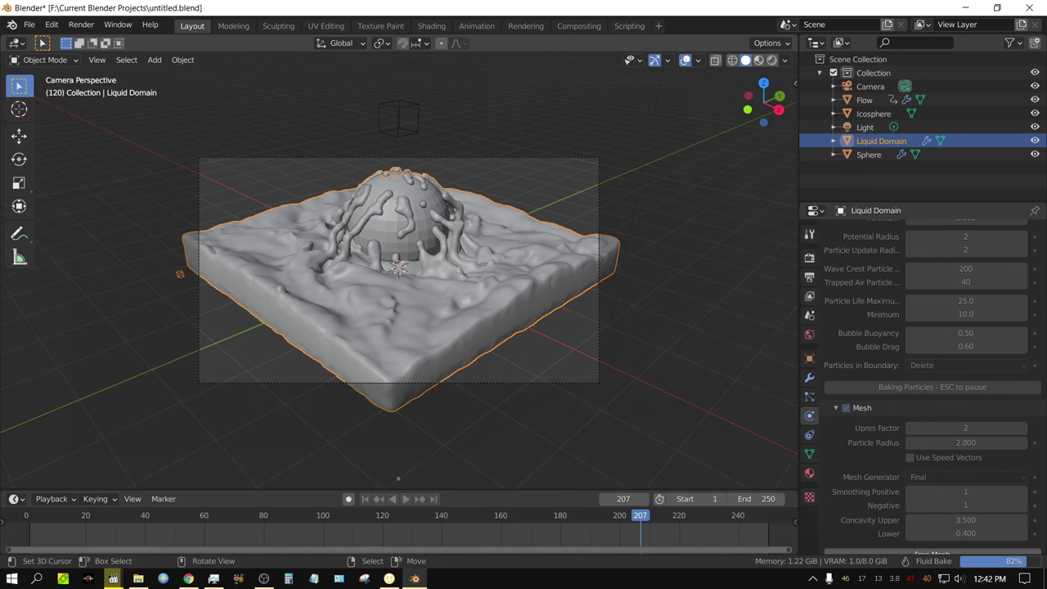
key("Escape")
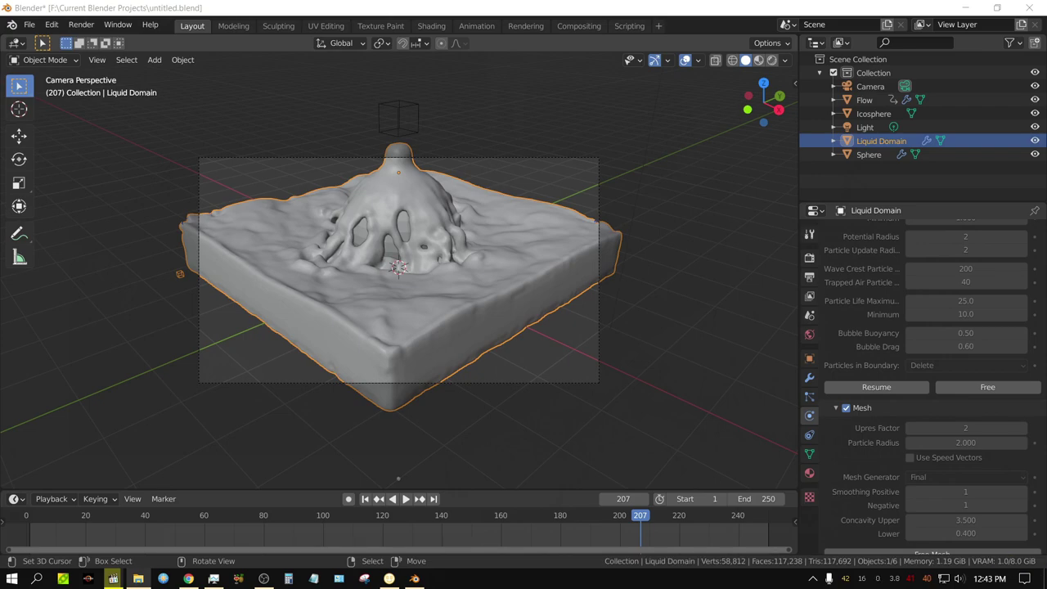
Switch to File Explorer and check the total size of the cache_fluid_7468b112 folder in its properties.
key("alt+Tab")
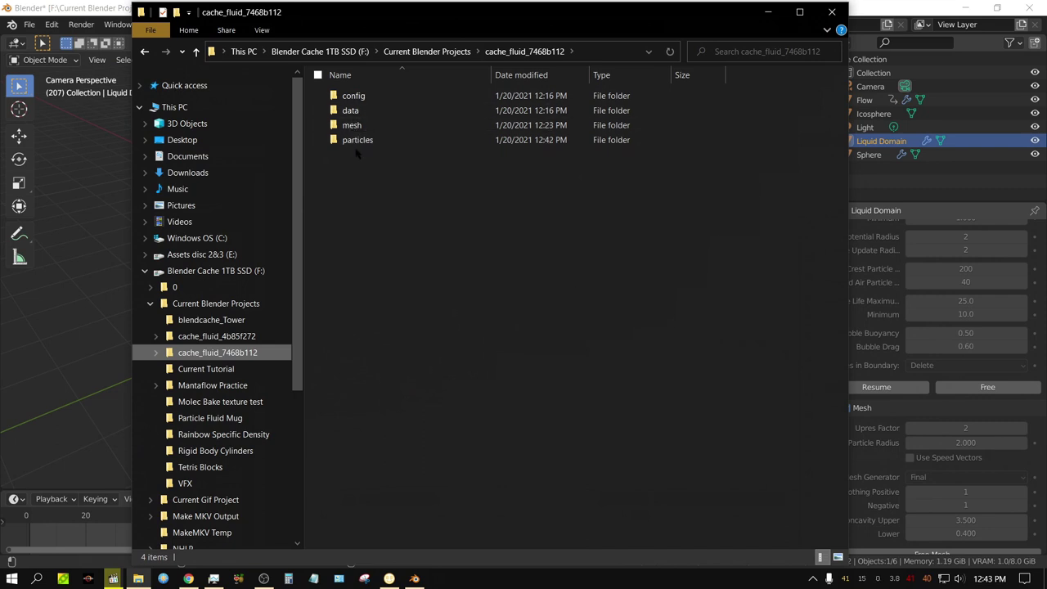
right_click(223, 357)
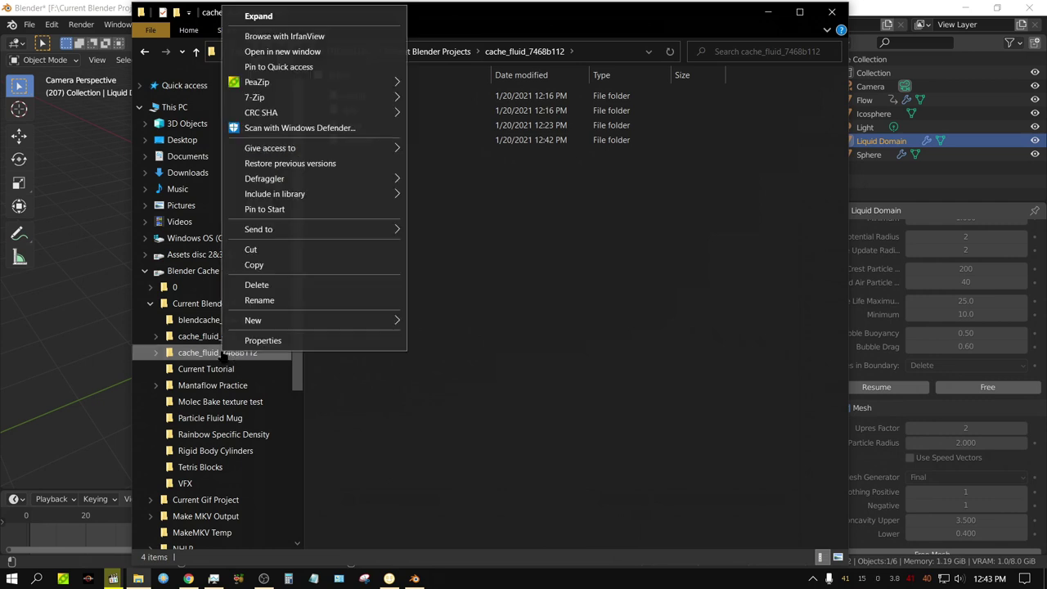
left_click(291, 339)
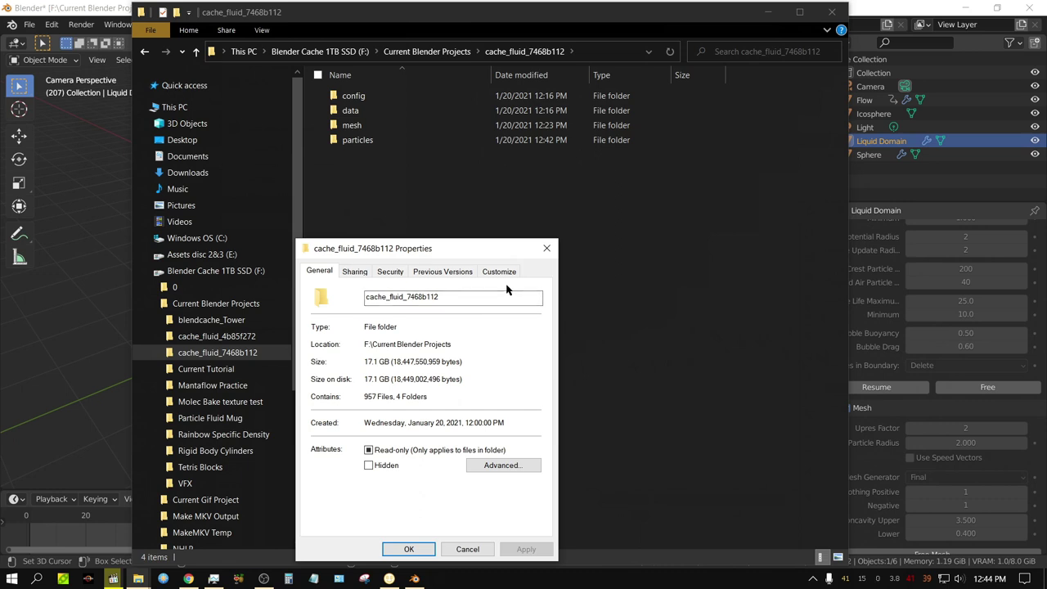
left_click(547, 249)
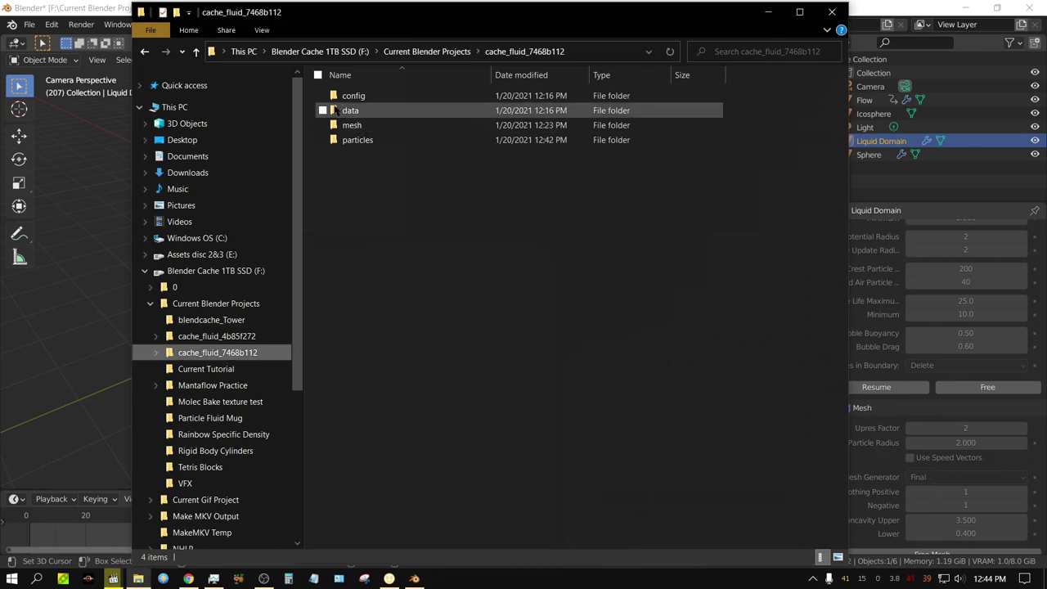
Bring the domain's baked data settings into view and check the size of the cache's data folder.
mouse_move(344, 116)
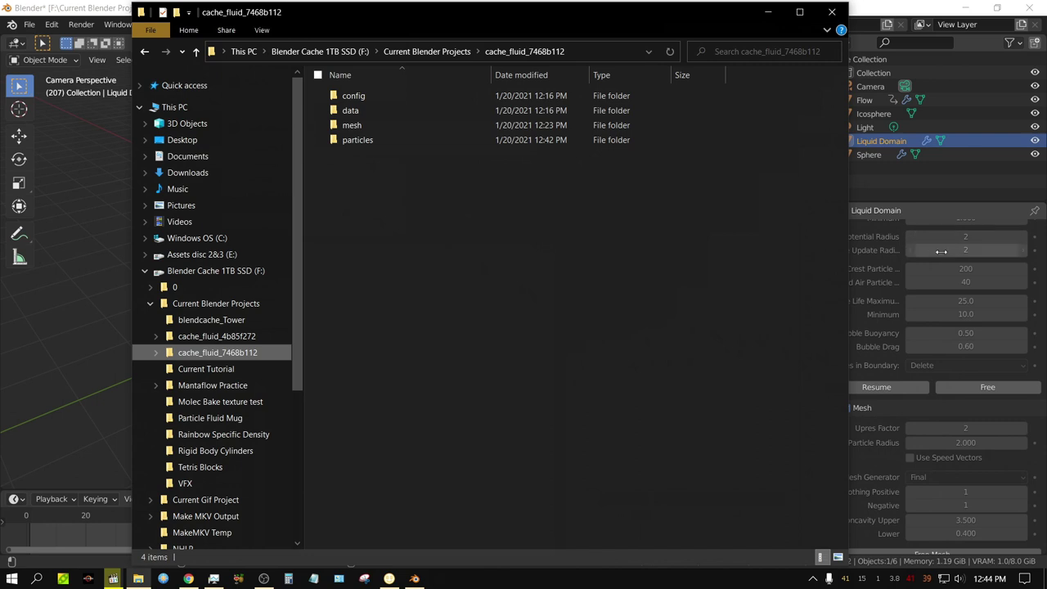
scroll(959, 342, "up", 2)
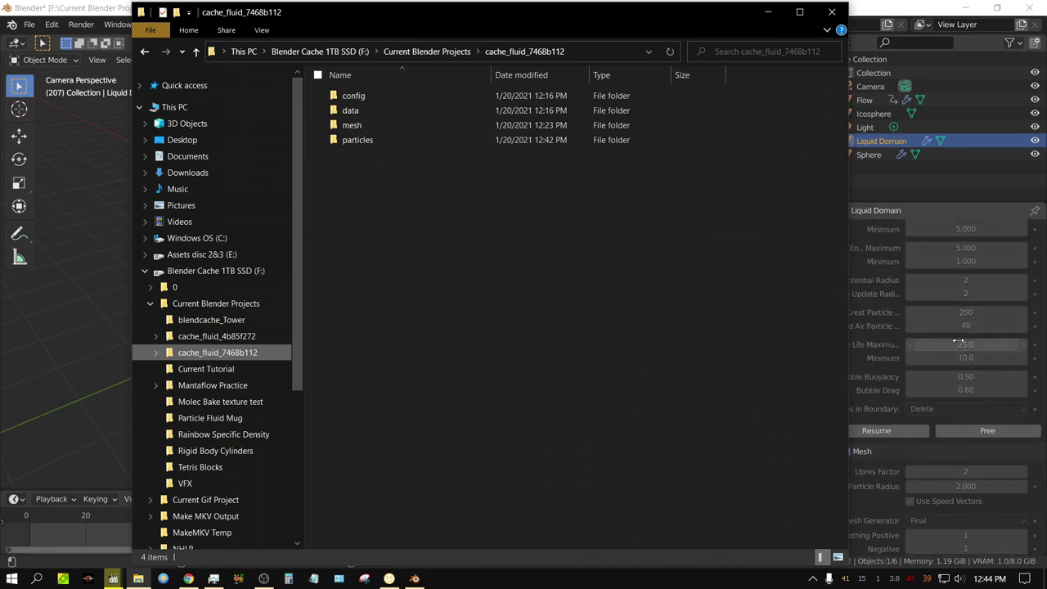
scroll(959, 342, "up", 10)
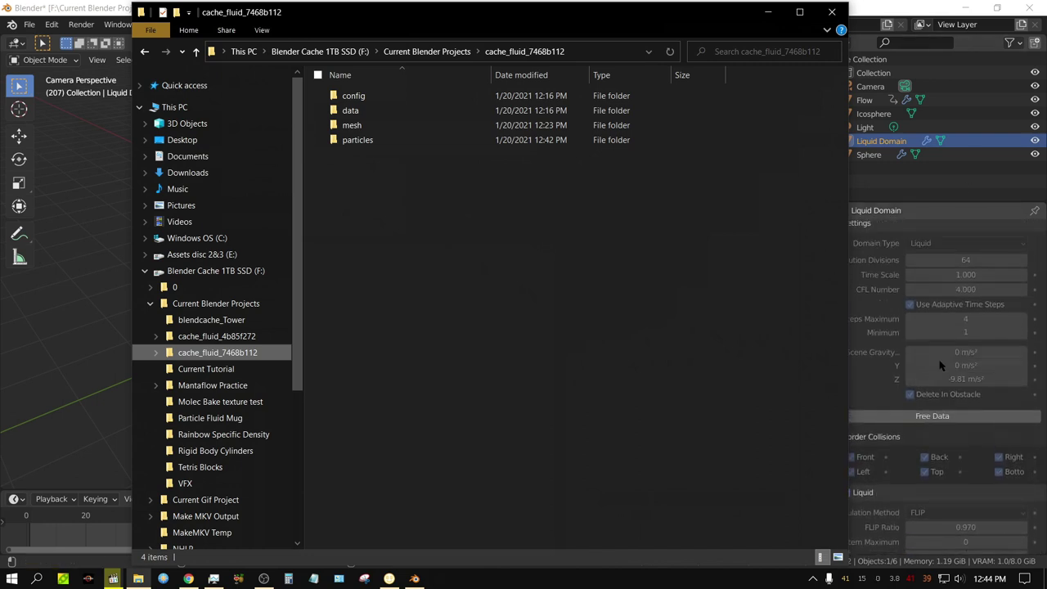
scroll(941, 366, "up", 5)
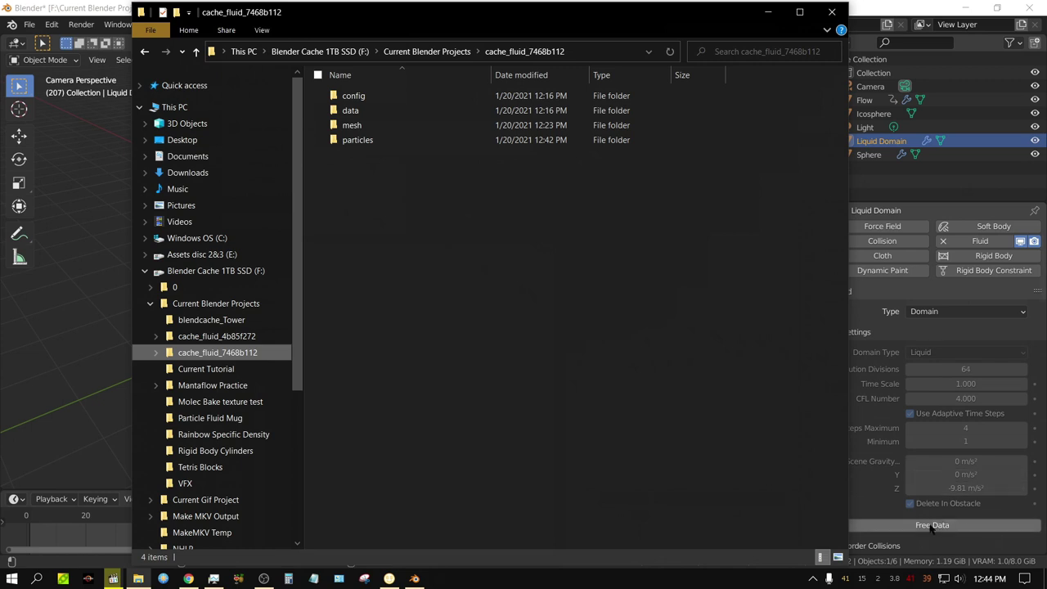
right_click(338, 114)
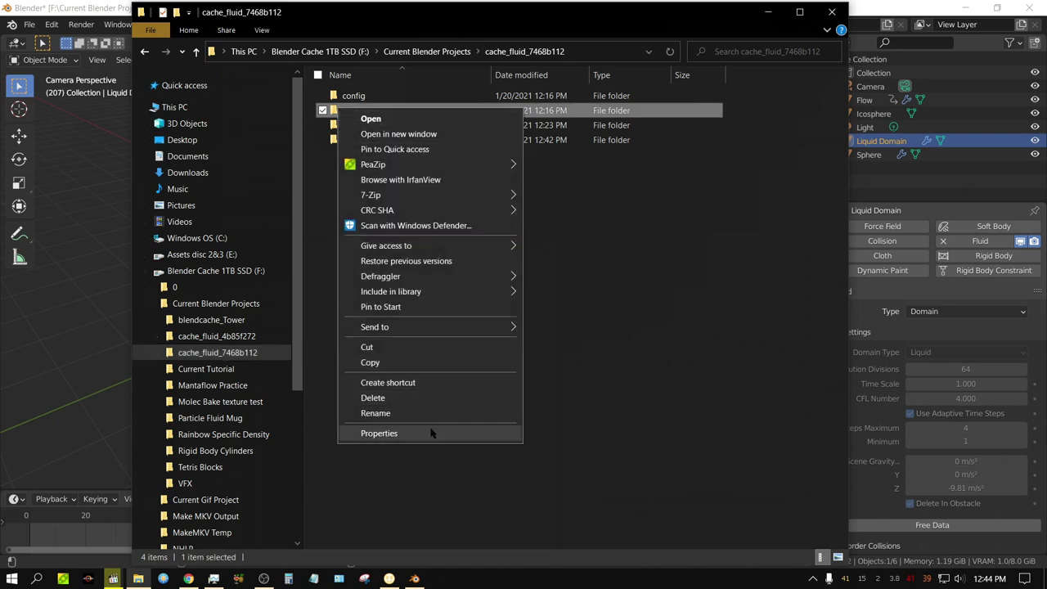
left_click(433, 434)
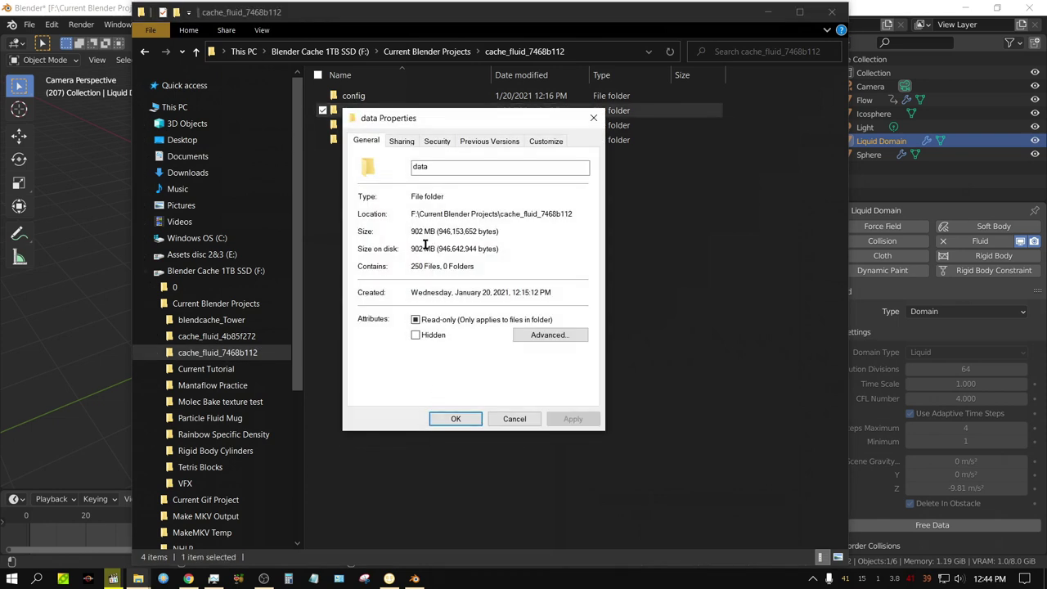
left_click(593, 118)
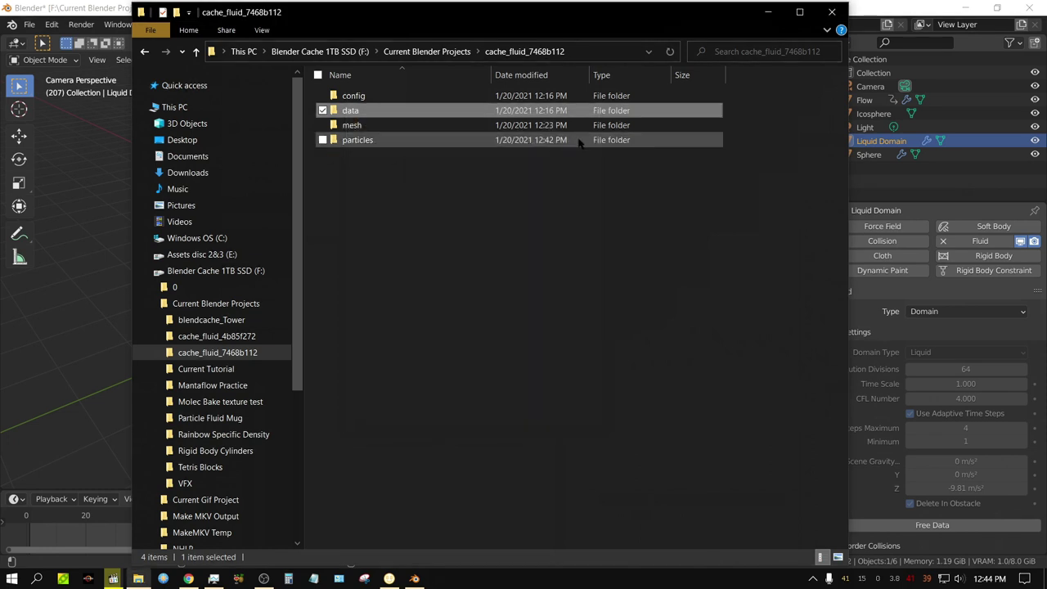
Check the sizes of the cache's mesh and config folders in their properties.
right_click(347, 124)
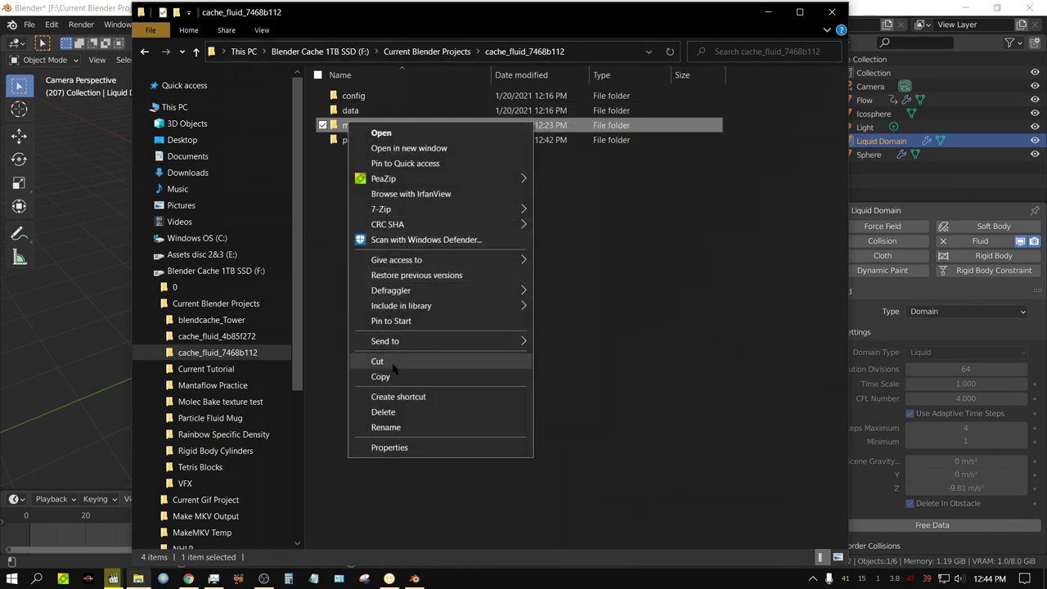
left_click(405, 448)
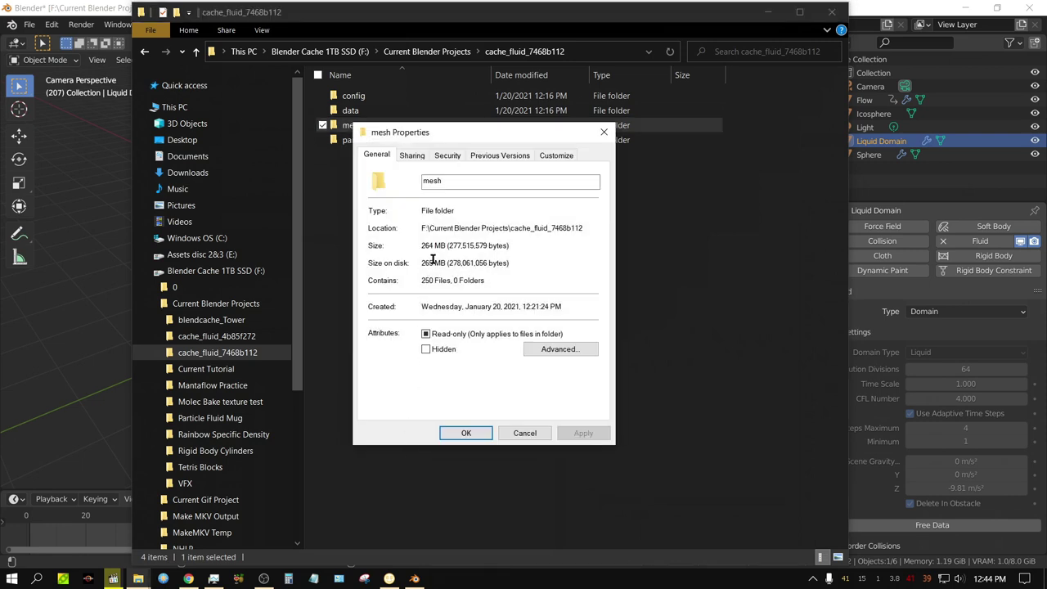
left_click(603, 134)
left_click(360, 98)
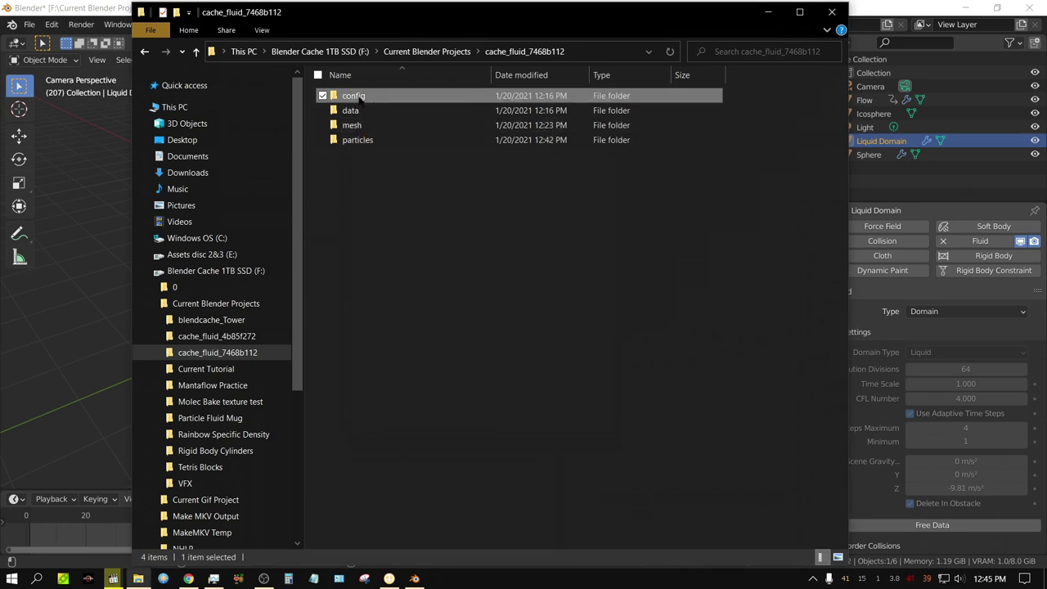
right_click(360, 98)
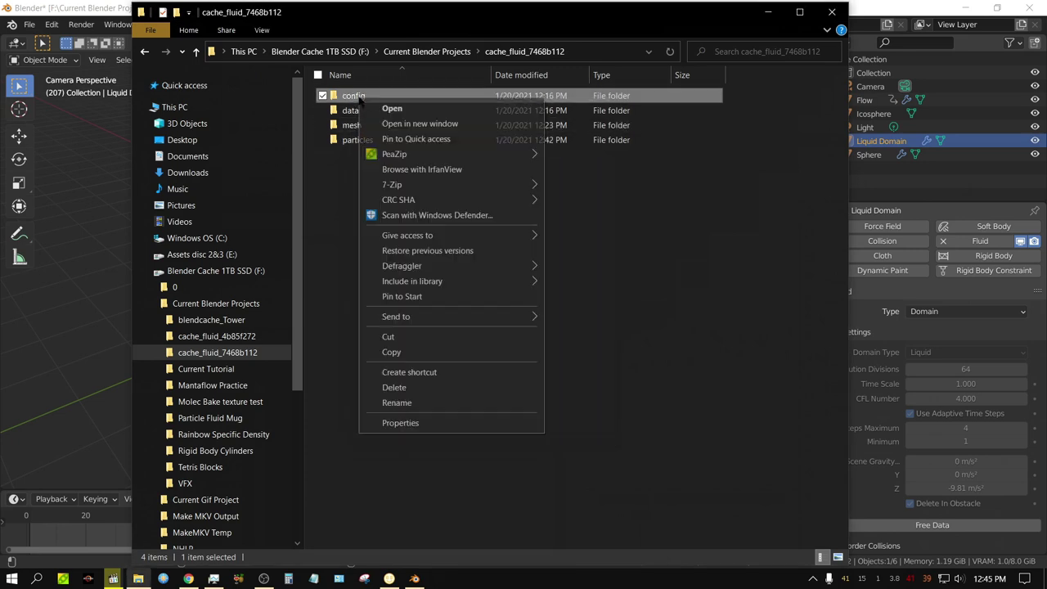
left_click(401, 423)
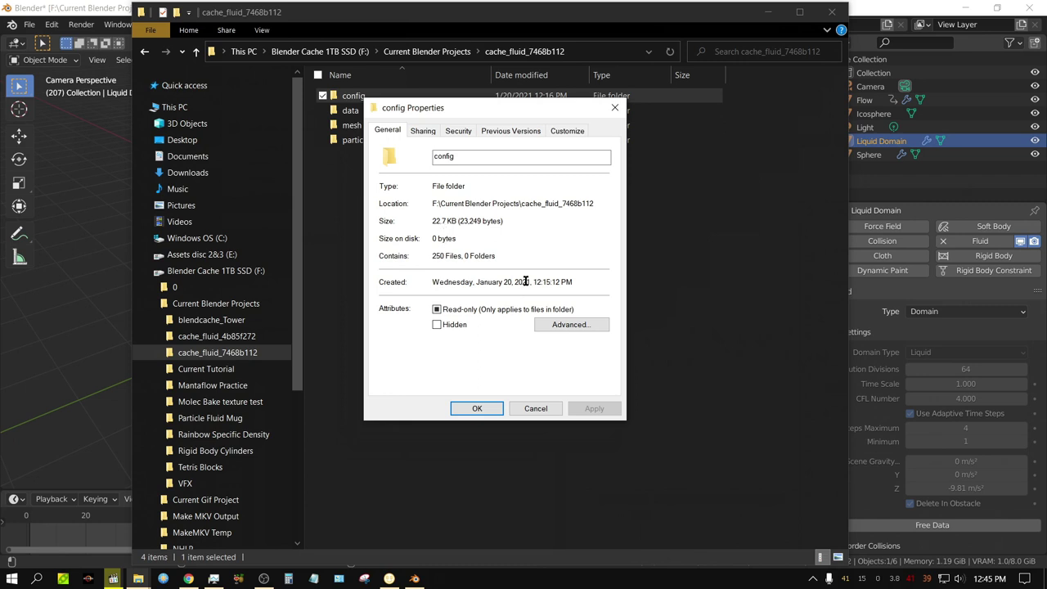
left_click(615, 107)
Check the size of the cache's particles folder in its properties.
left_click(345, 141)
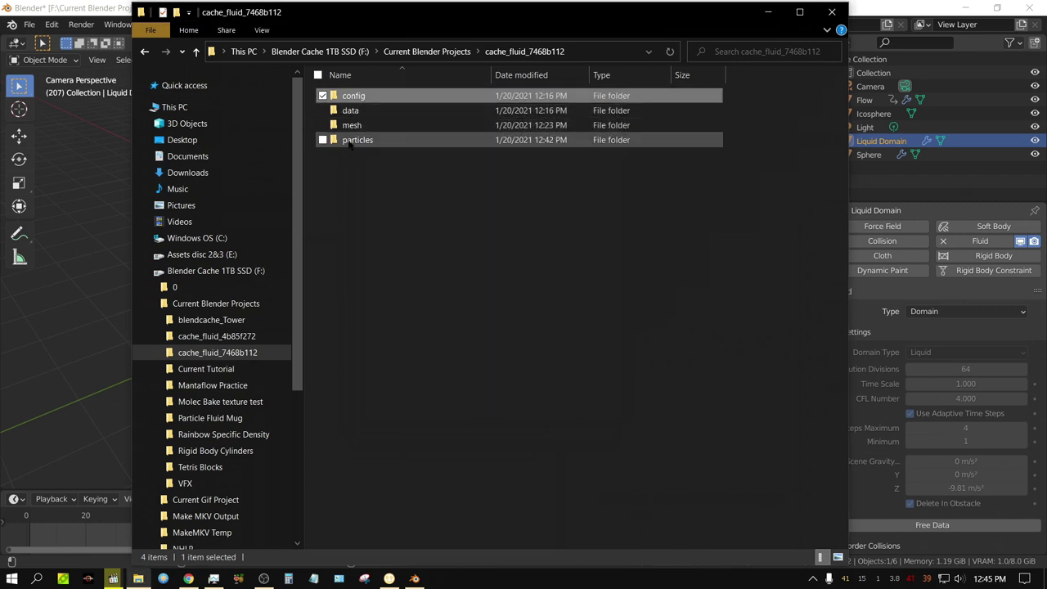
right_click(344, 140)
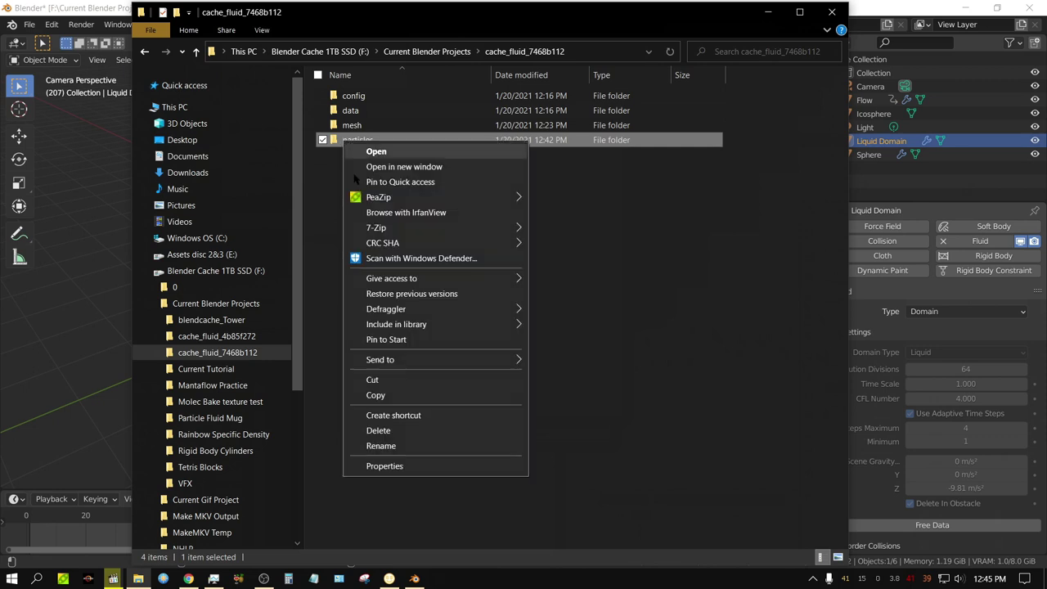
left_click(396, 466)
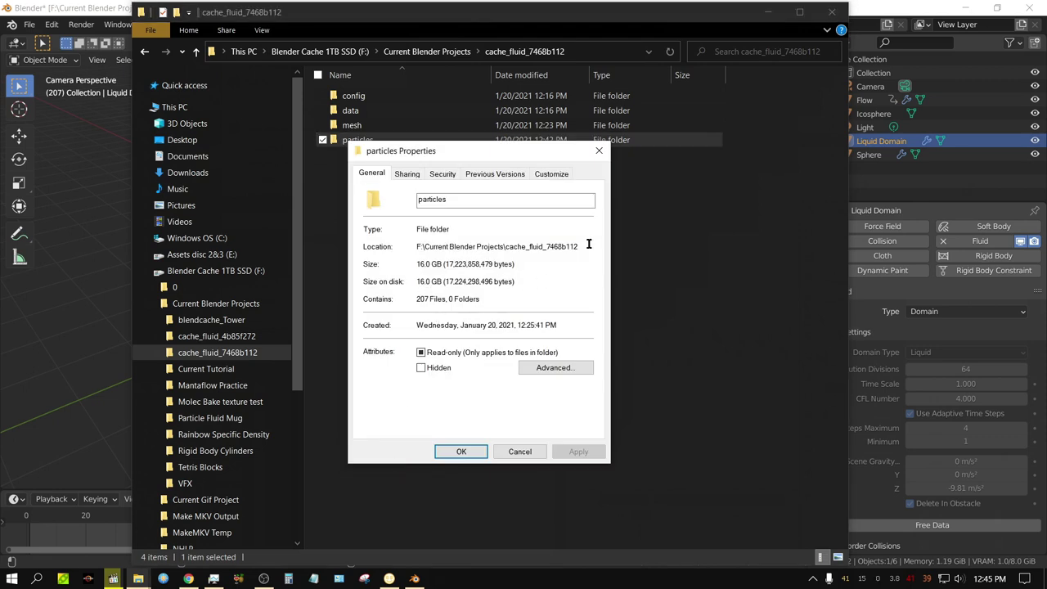
left_click(598, 152)
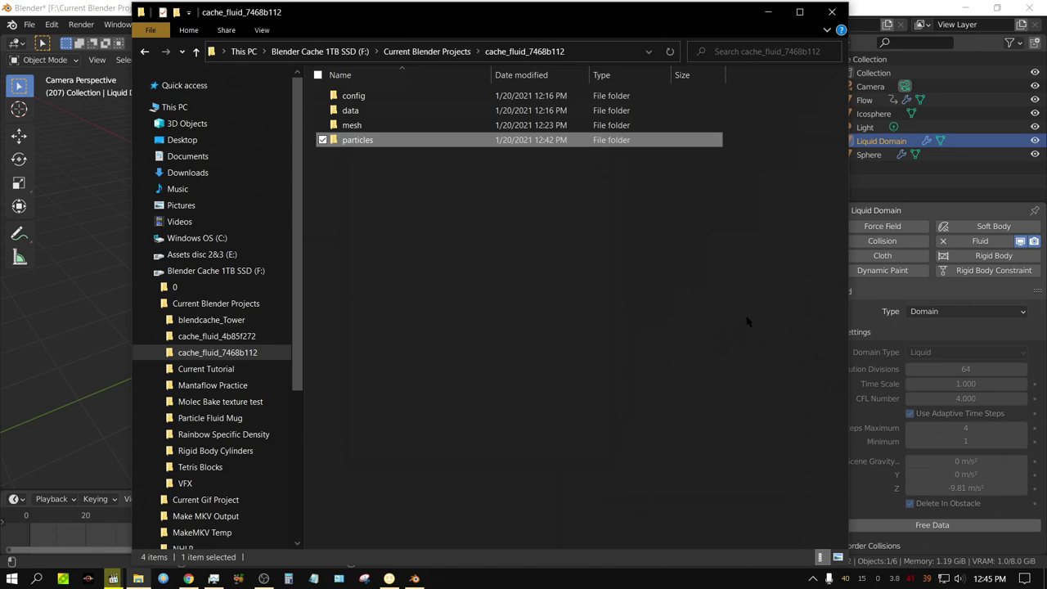
Open the particles folder, examine how the VDB file sizes change from the first frame to the last, and return to Blender.
double_click(364, 143)
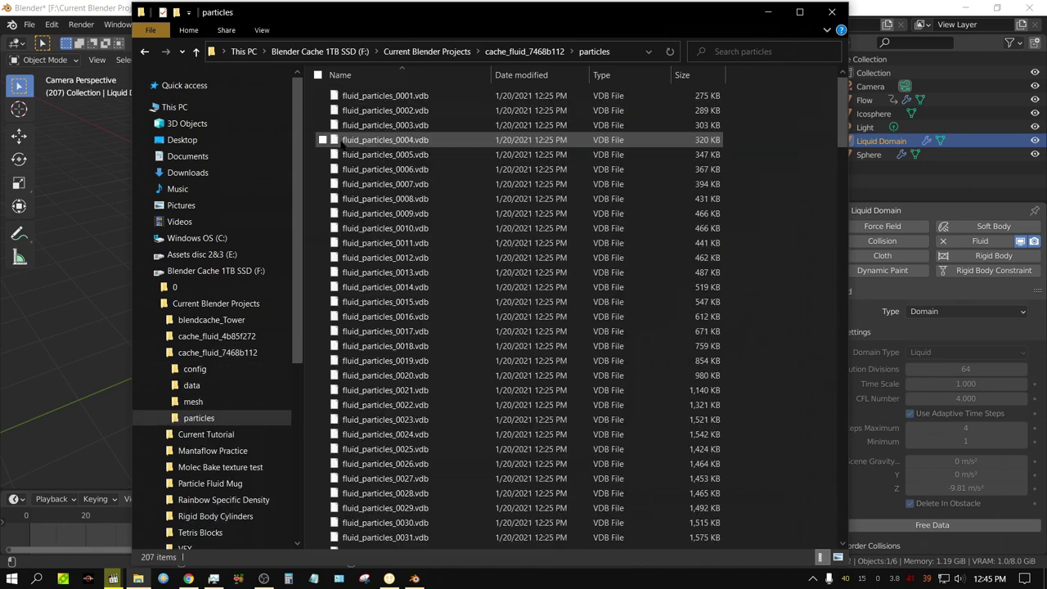
scroll(524, 340, "down", 3)
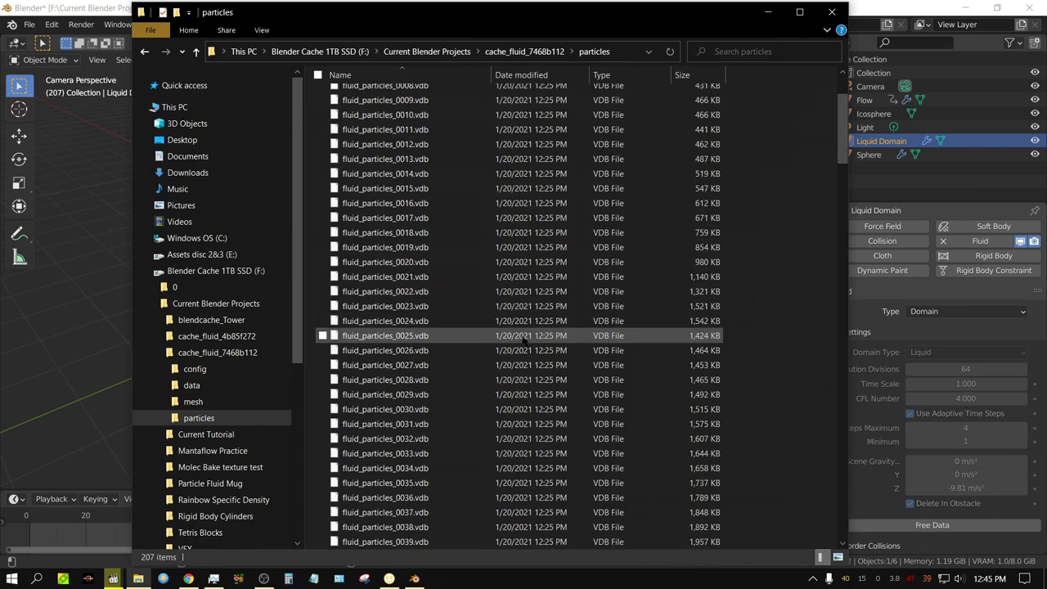
scroll(758, 156, "up", 3)
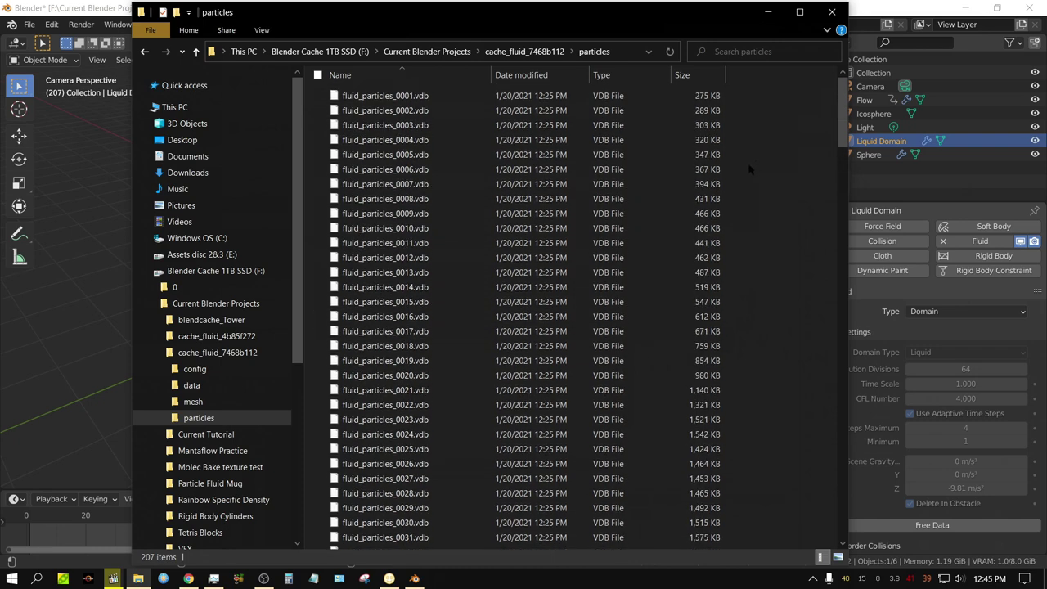
scroll(709, 202, "down", 1)
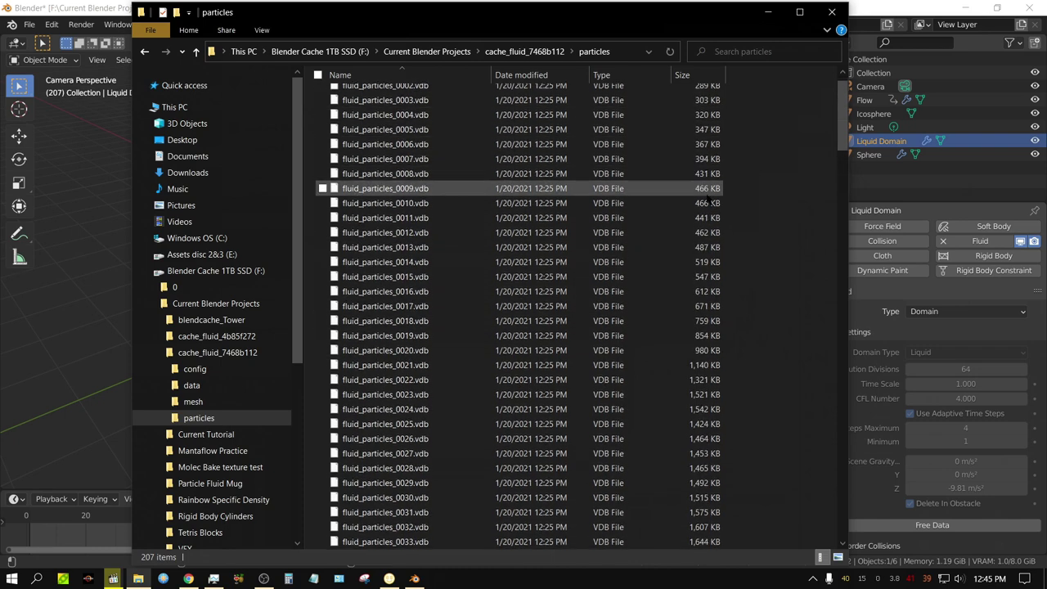
scroll(709, 203, "down", 16)
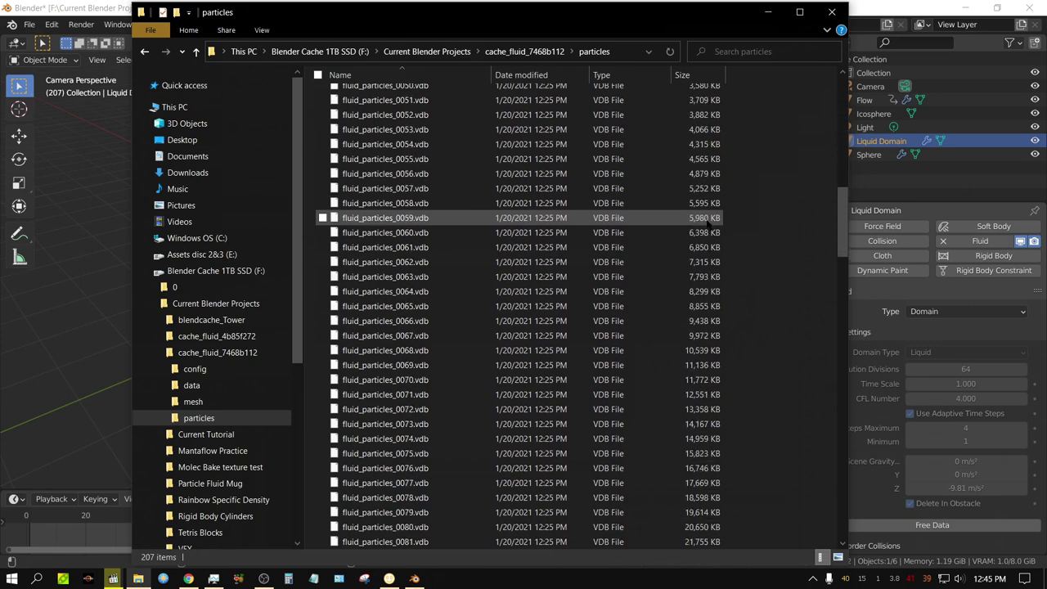
scroll(709, 219, "down", 19)
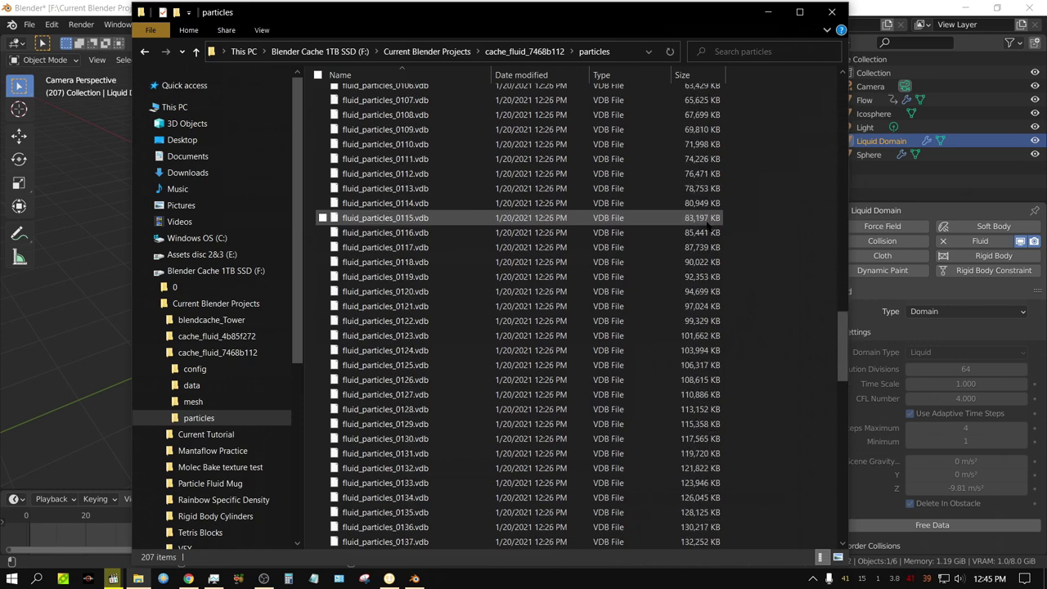
scroll(707, 220, "down", 3)
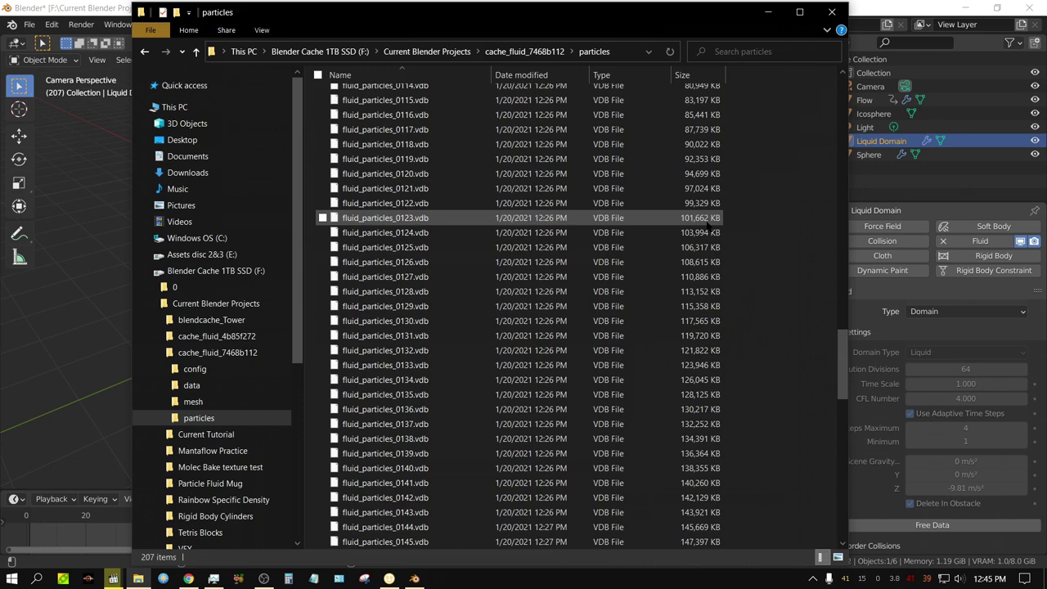
scroll(709, 226, "down", 12)
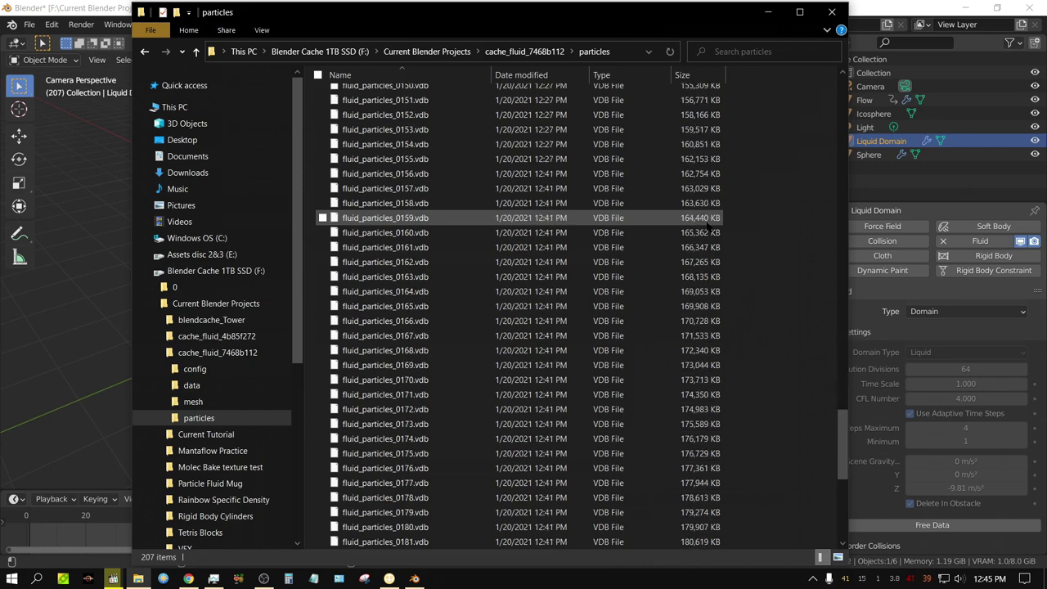
scroll(709, 229, "down", 9)
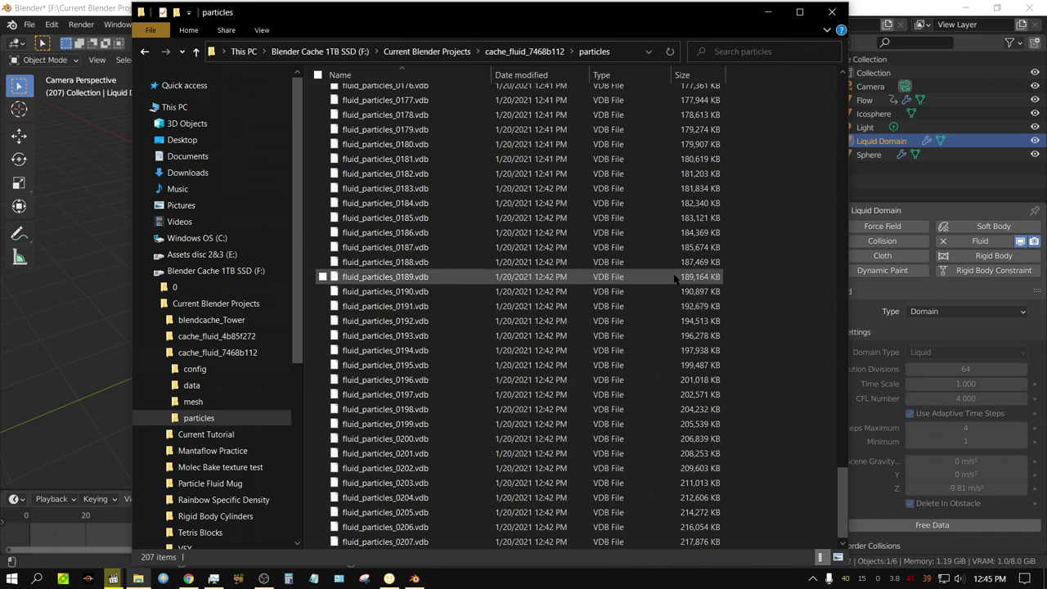
left_click(768, 11)
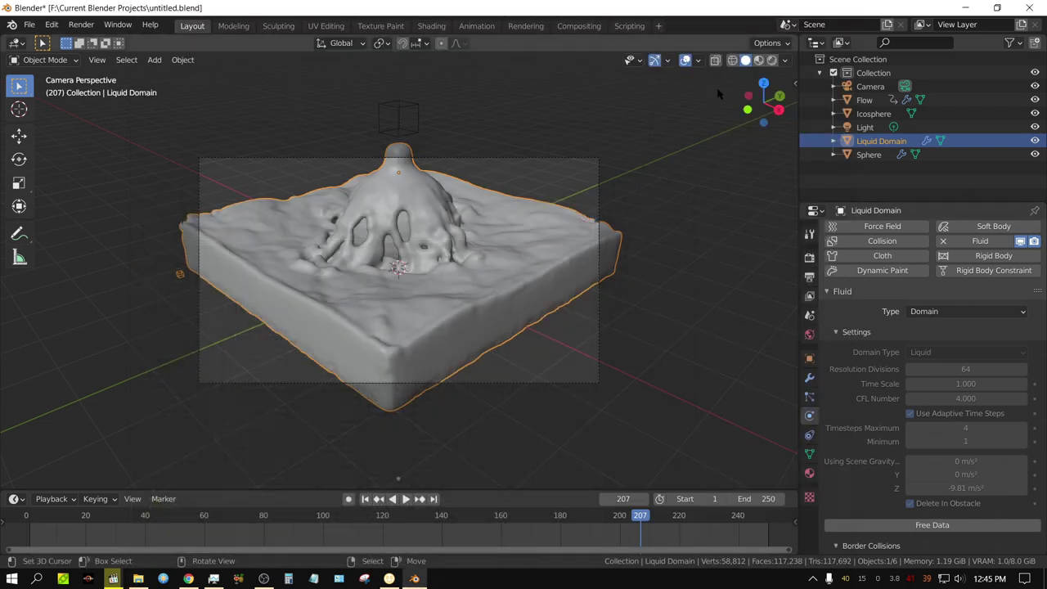